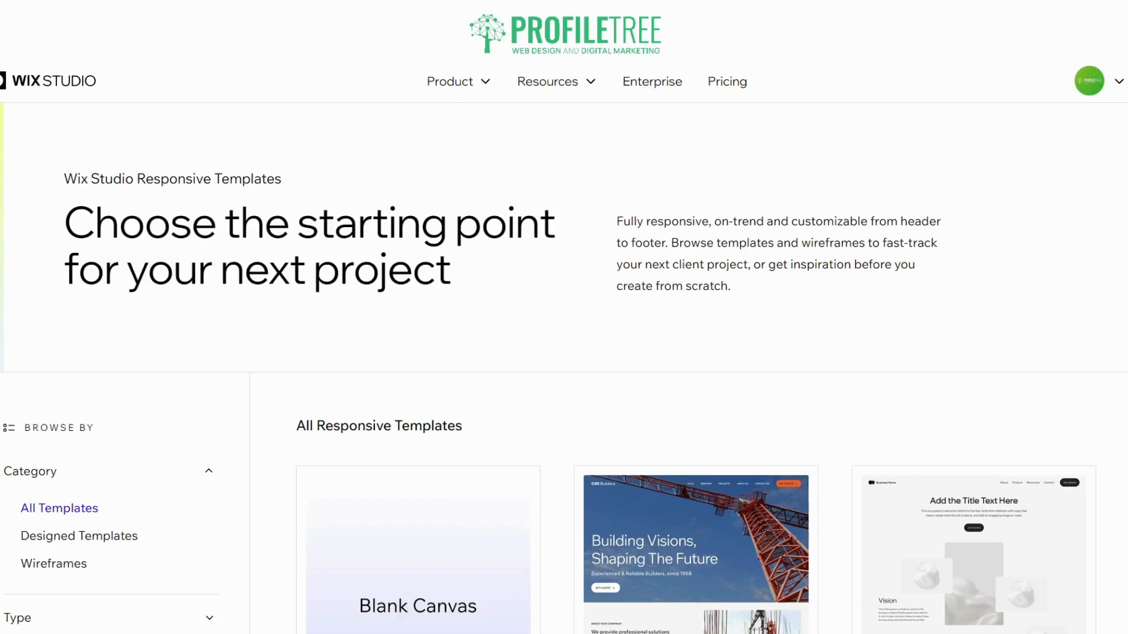
- Browse the full collection of responsive templates, from the blank canvas to the designed sites and wireframes
{"action": "scroll", "coordinate": [418, 587], "scroll_direction": "down", "scroll_amount": 5}
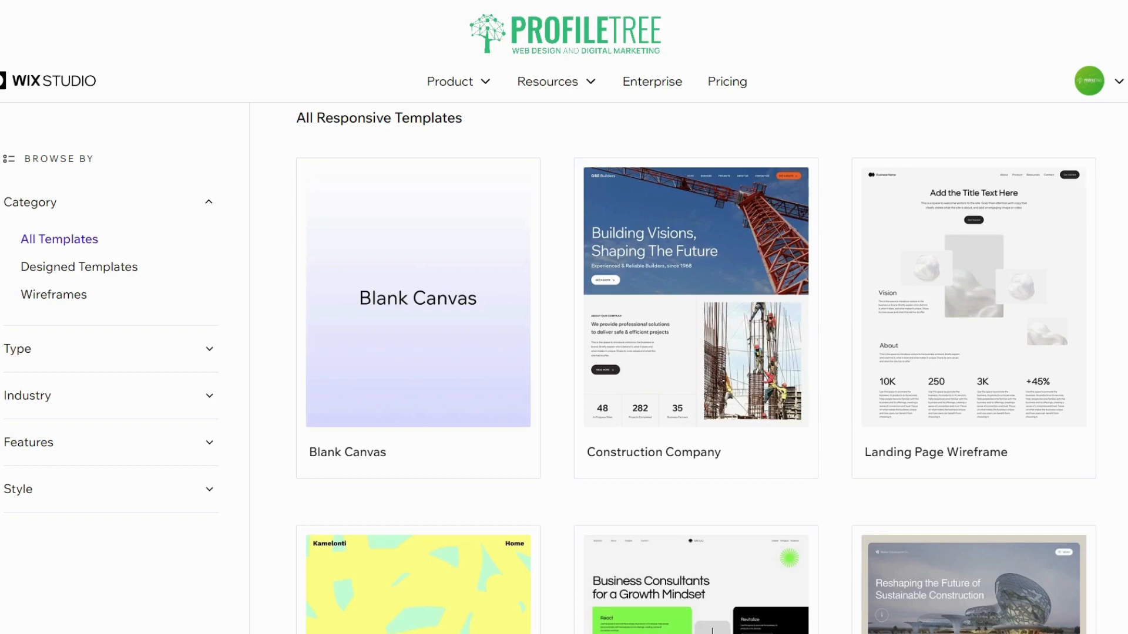
{"action": "mouse_move", "coordinate": [418, 298]}
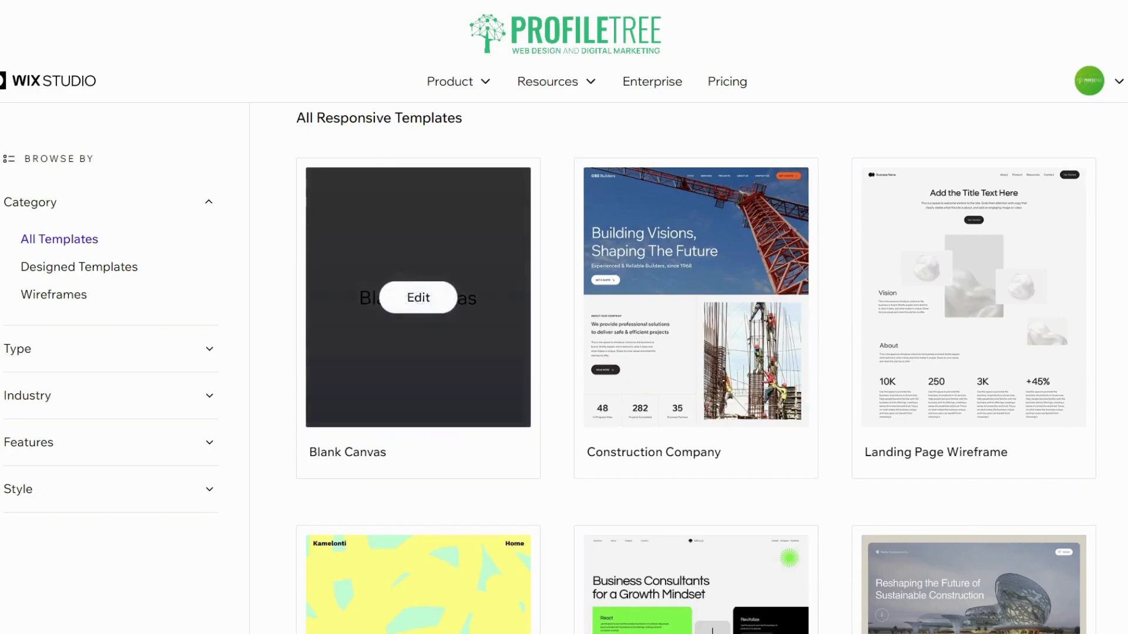
{"action": "scroll", "coordinate": [696, 364], "scroll_direction": "down", "scroll_amount": 4}
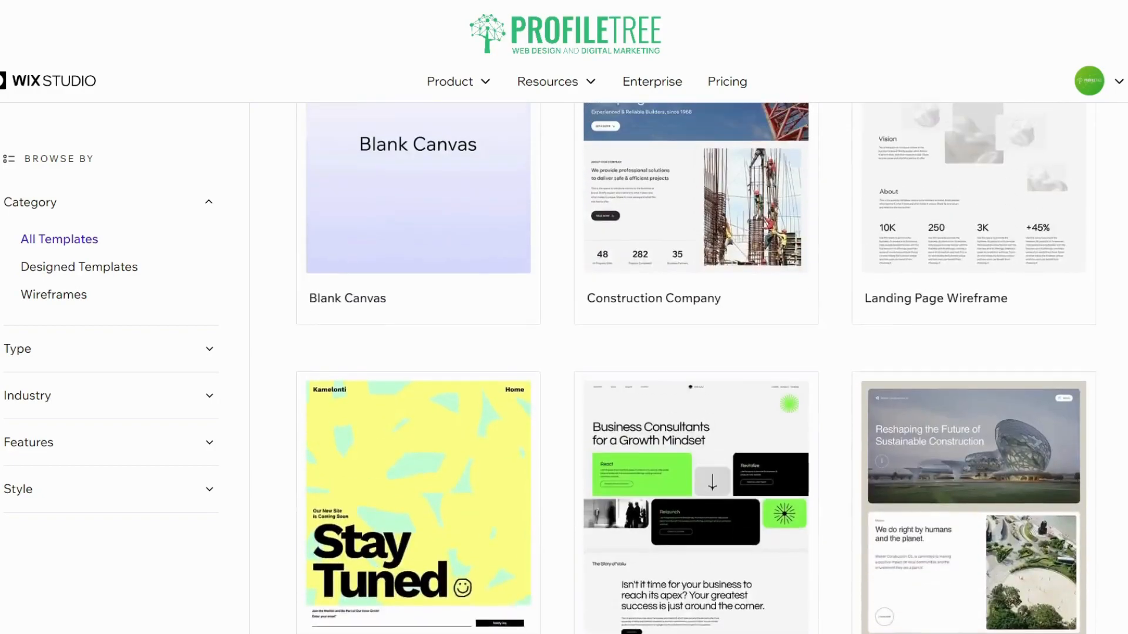
{"action": "scroll", "coordinate": [696, 364], "scroll_direction": "down", "scroll_amount": 13}
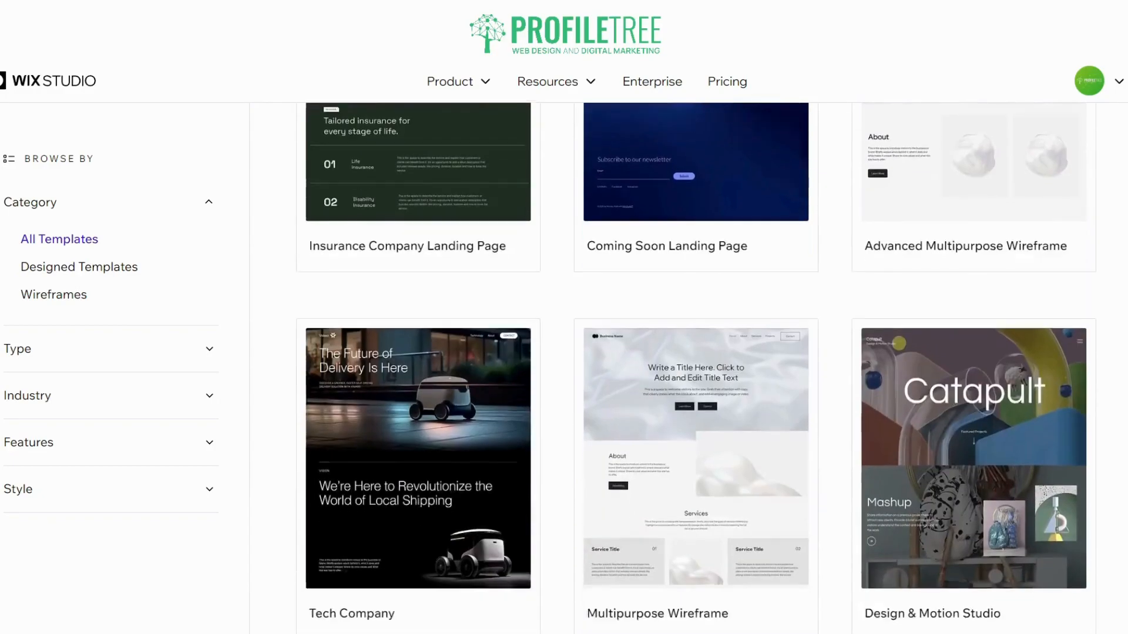
{"action": "scroll", "coordinate": [696, 369], "scroll_direction": "down", "scroll_amount": 3}
{"action": "scroll", "coordinate": [696, 369], "scroll_direction": "up", "scroll_amount": 19}
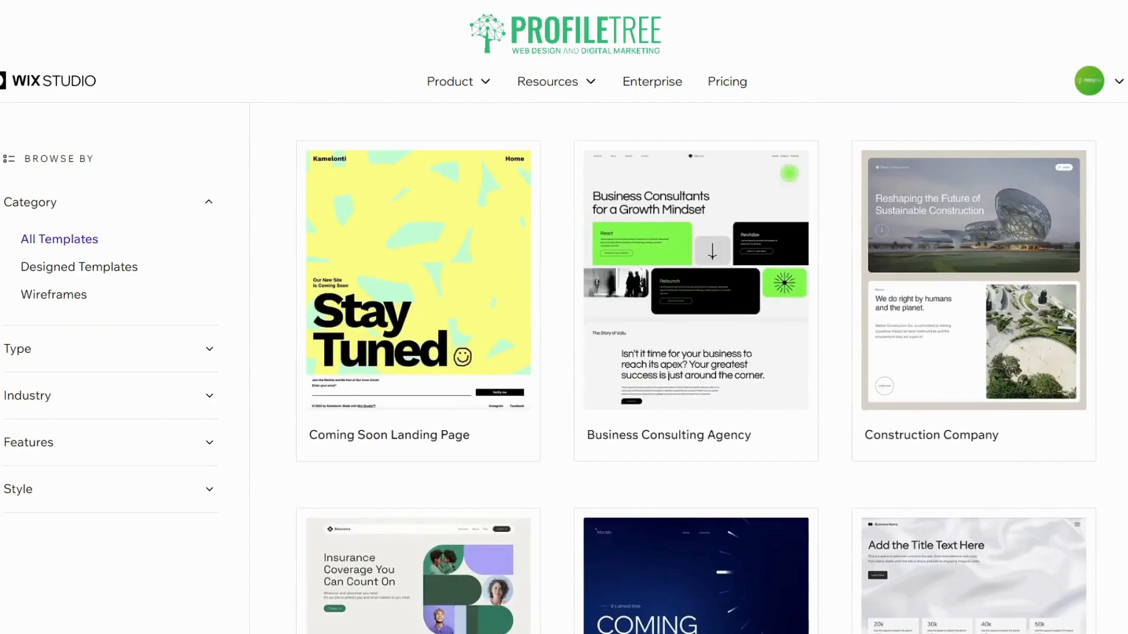
{"action": "scroll", "coordinate": [419, 395], "scroll_direction": "up", "scroll_amount": 3}
{"action": "scroll", "coordinate": [418, 394], "scroll_direction": "down", "scroll_amount": 4}
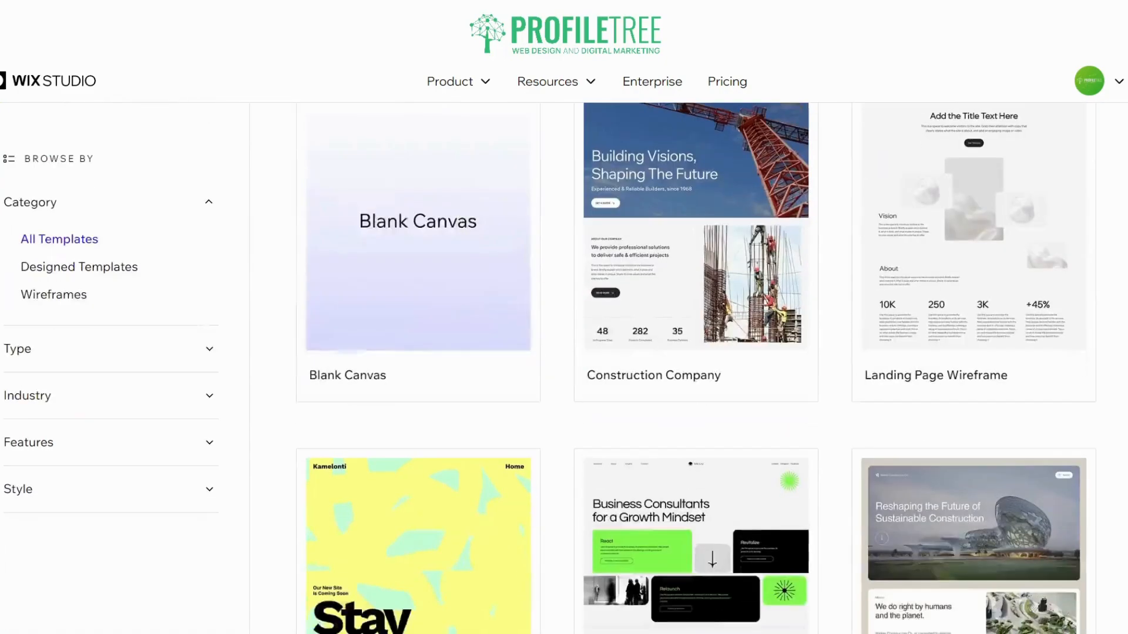
{"action": "scroll", "coordinate": [418, 395], "scroll_direction": "up", "scroll_amount": 3}
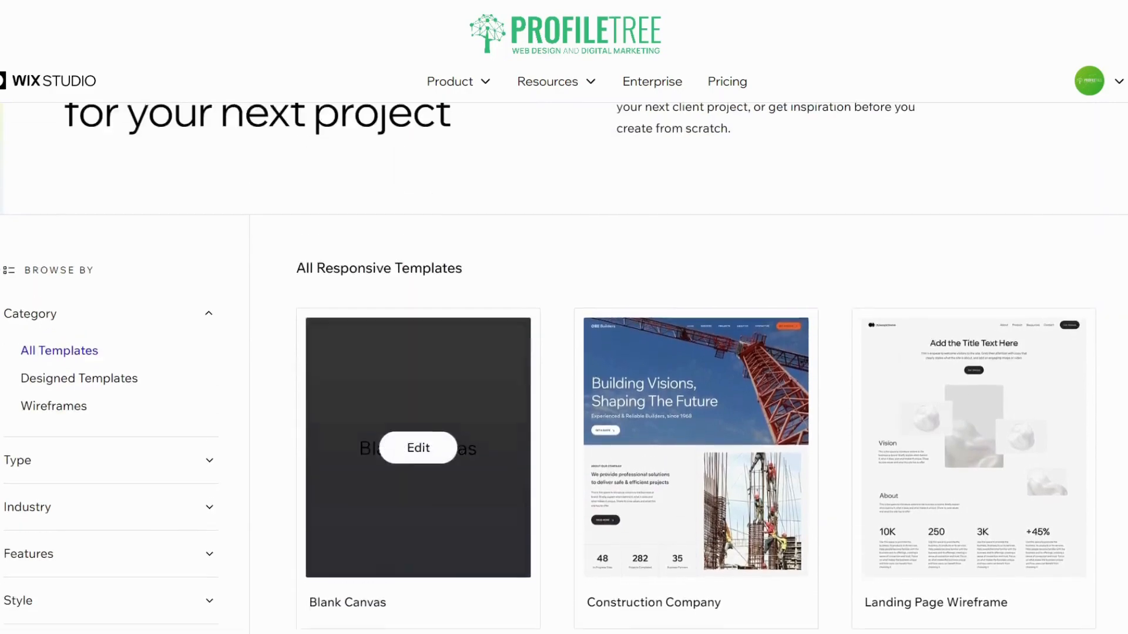
{"action": "scroll", "coordinate": [419, 451], "scroll_direction": "down", "scroll_amount": 11}
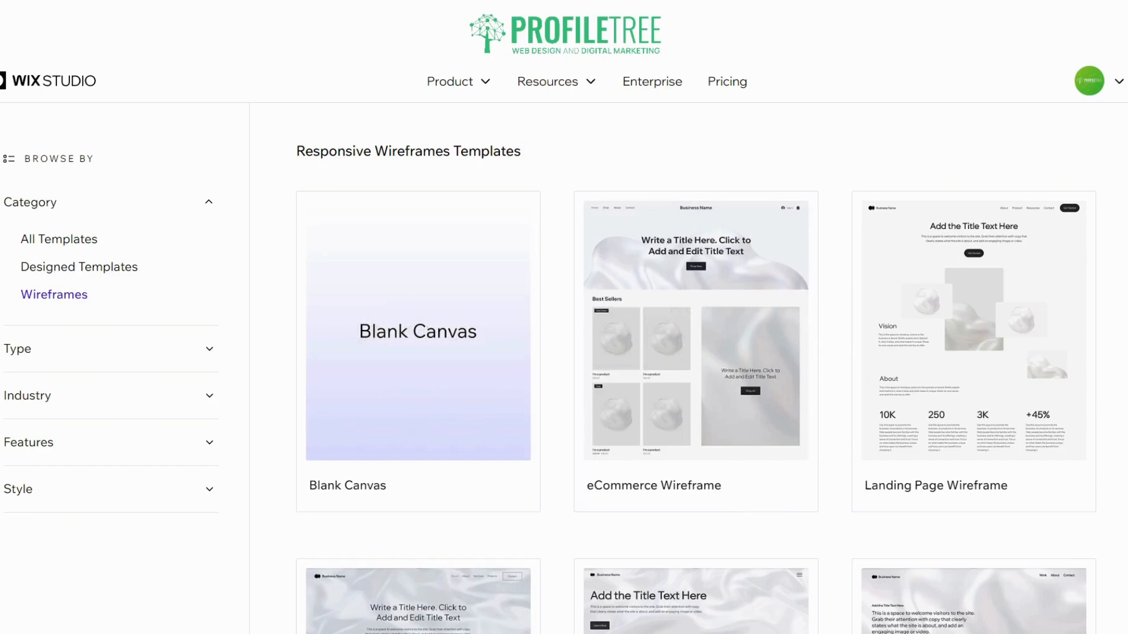
- Examine the available wireframe templates, comparing the eCommerce, landing page, multipurpose, portfolio and services layouts
{"action": "mouse_move", "coordinate": [418, 331]}
{"action": "scroll", "coordinate": [696, 368], "scroll_direction": "down", "scroll_amount": 10}
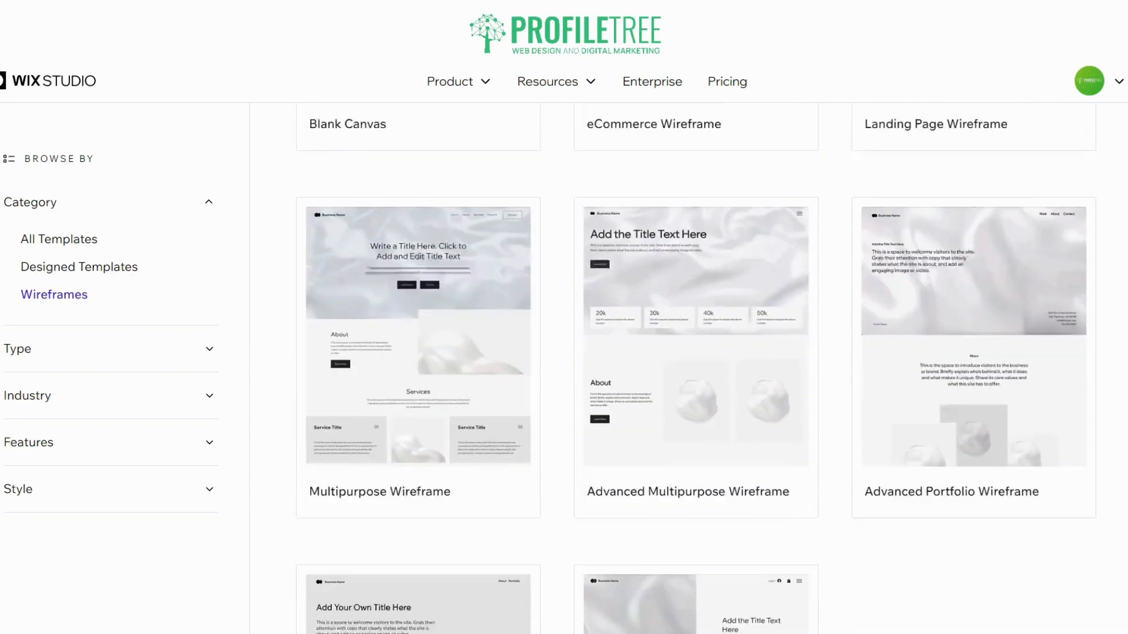
{"action": "scroll", "coordinate": [696, 369], "scroll_direction": "up", "scroll_amount": 8}
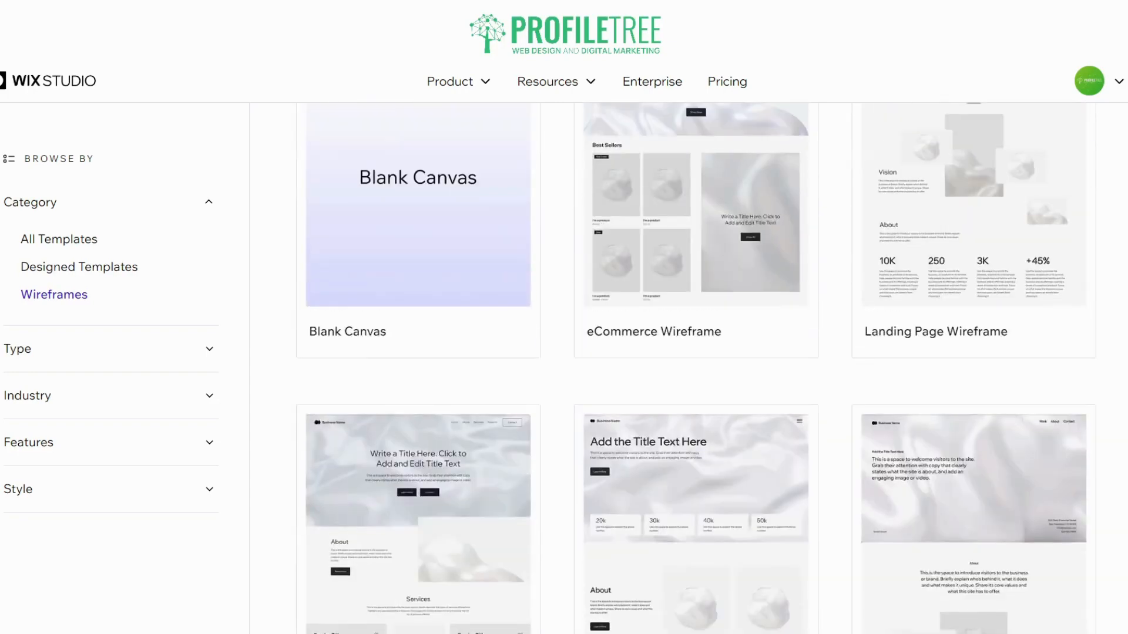
{"action": "scroll", "coordinate": [696, 369], "scroll_direction": "down", "scroll_amount": 5}
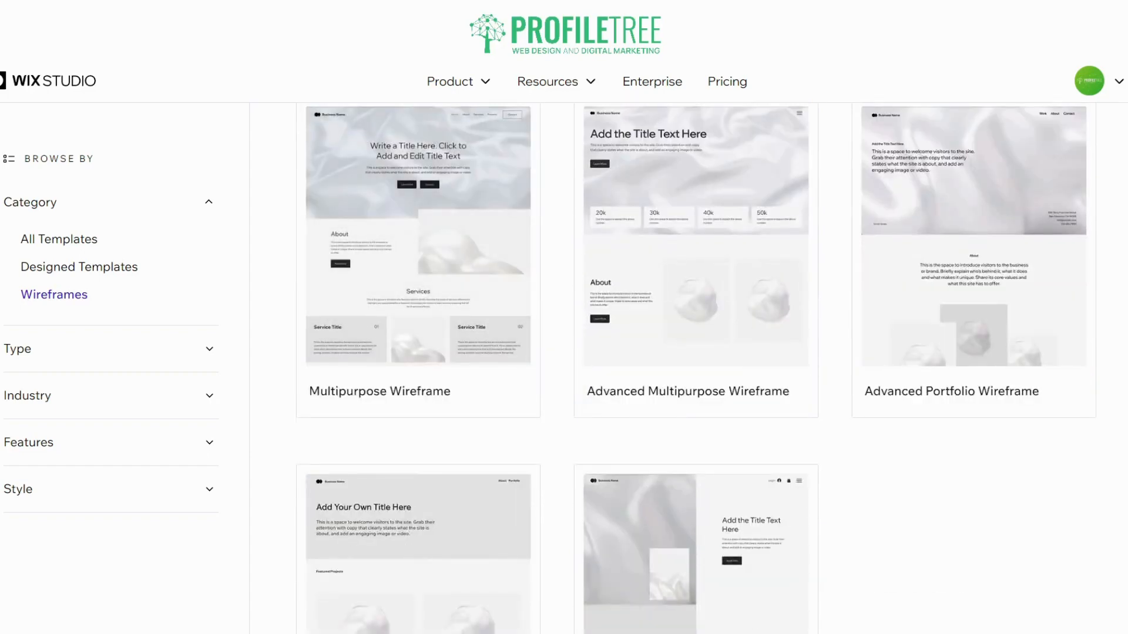
{"action": "mouse_move", "coordinate": [418, 236]}
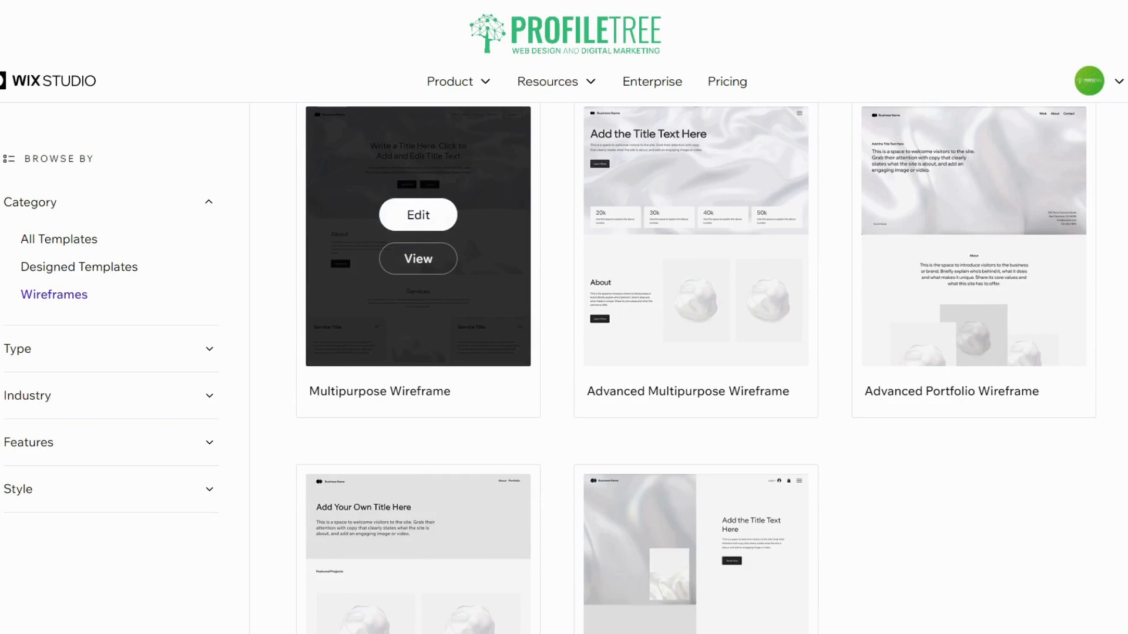
{"action": "scroll", "coordinate": [418, 258], "scroll_direction": "up", "scroll_amount": 1}
{"action": "mouse_move", "coordinate": [696, 313]}
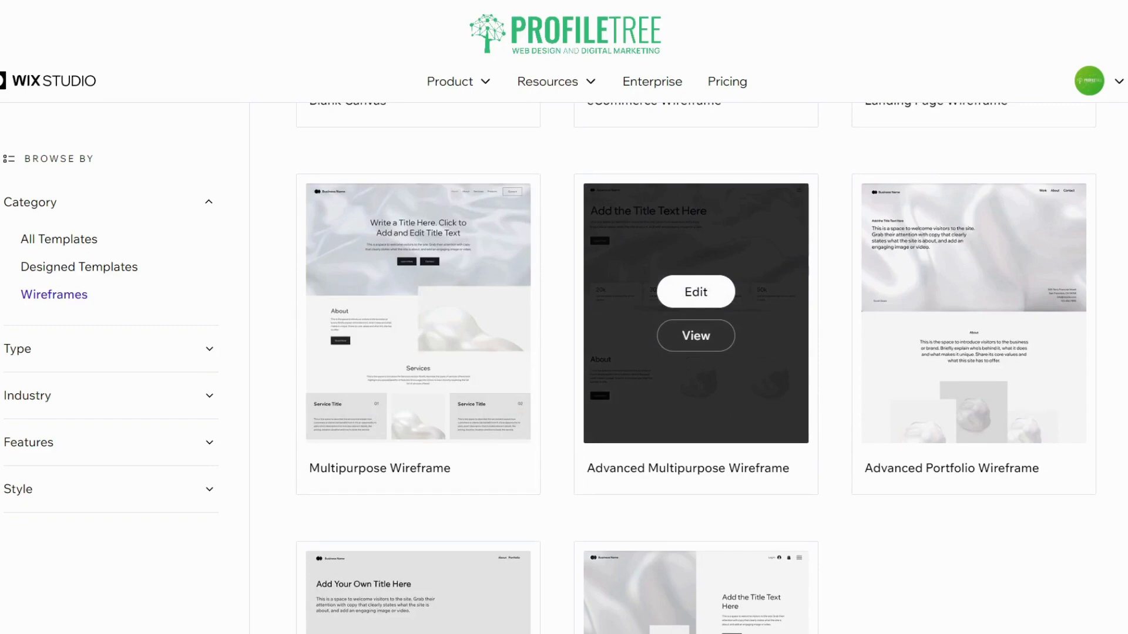
{"action": "mouse_move", "coordinate": [973, 314]}
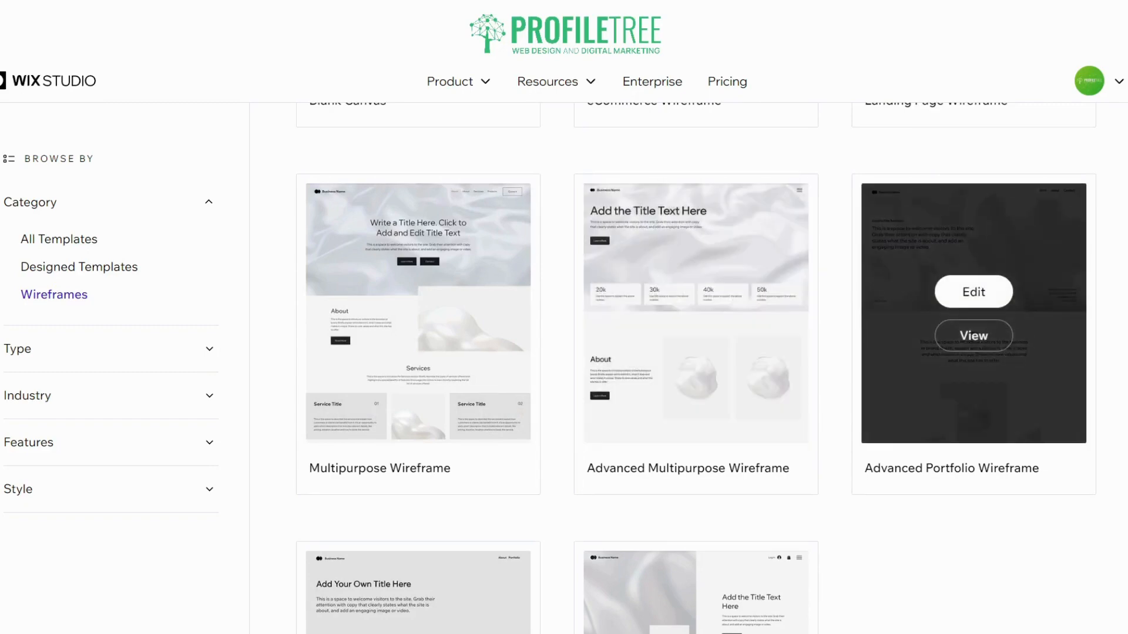
{"action": "scroll", "coordinate": [418, 405], "scroll_direction": "down", "scroll_amount": 5}
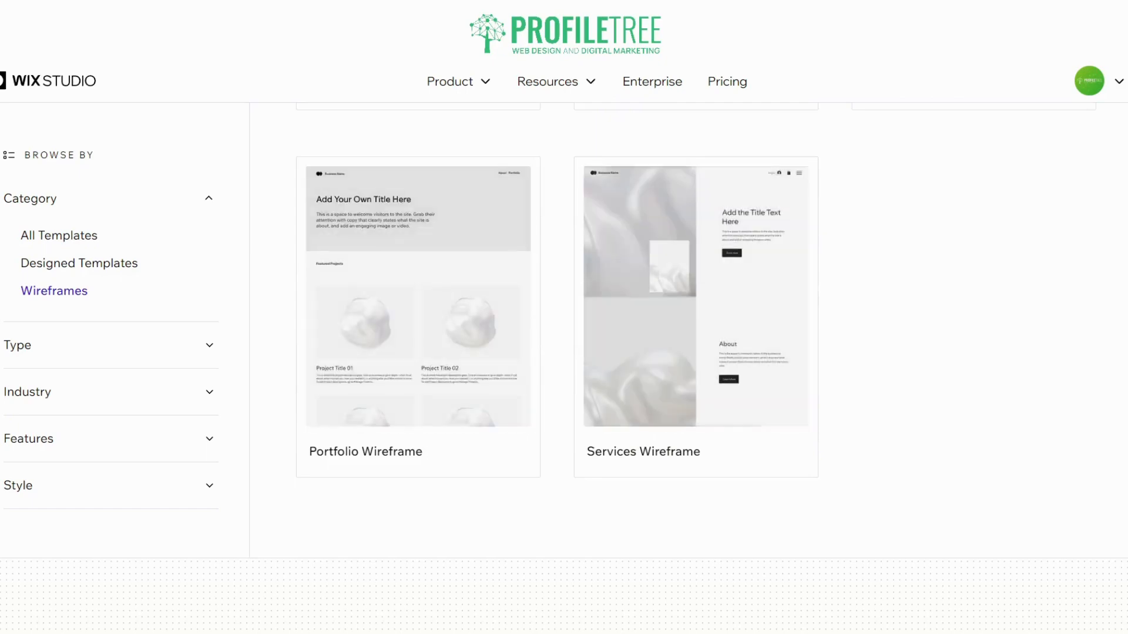
{"action": "scroll", "coordinate": [696, 370], "scroll_direction": "up", "scroll_amount": 10}
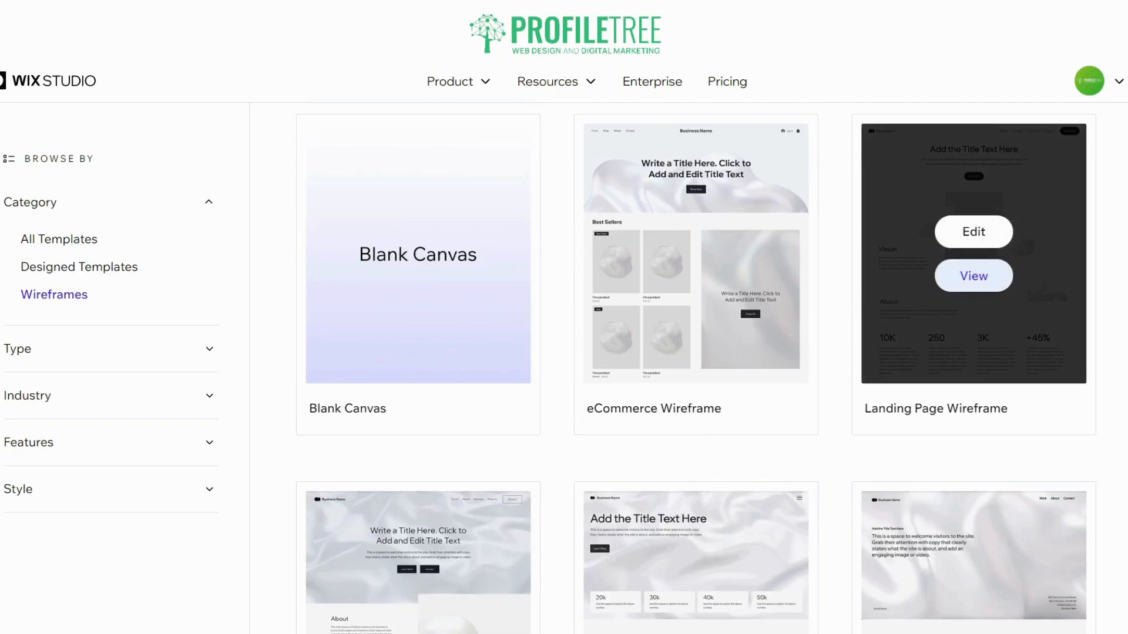
{"action": "scroll", "coordinate": [973, 276], "scroll_direction": "down", "scroll_amount": 4}
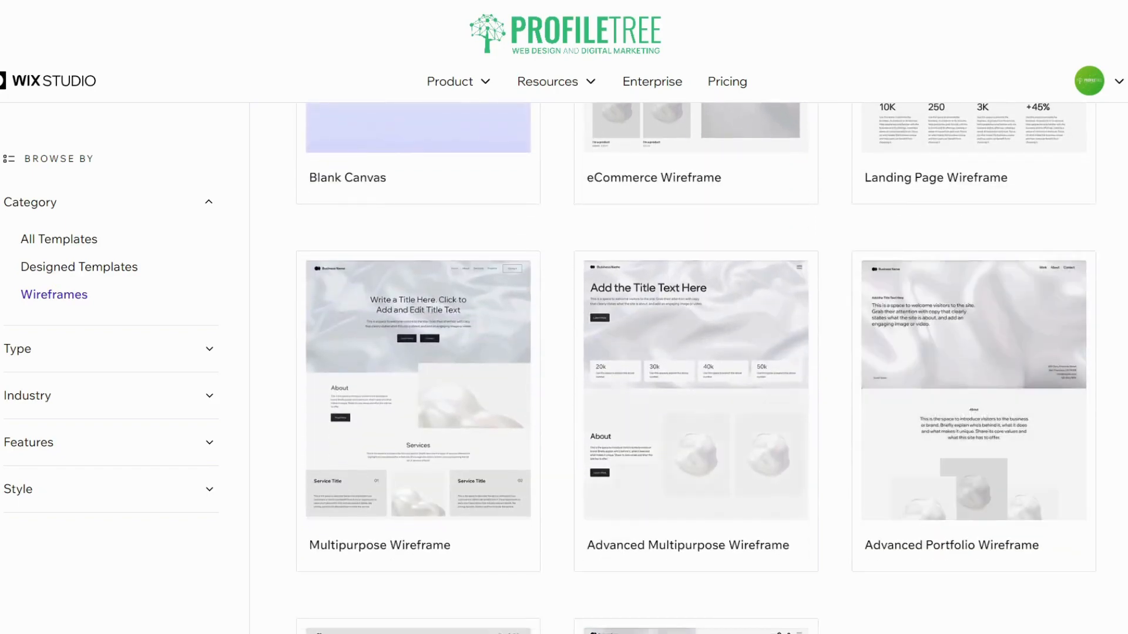
{"action": "mouse_move", "coordinate": [418, 391]}
{"action": "mouse_move", "coordinate": [696, 391]}
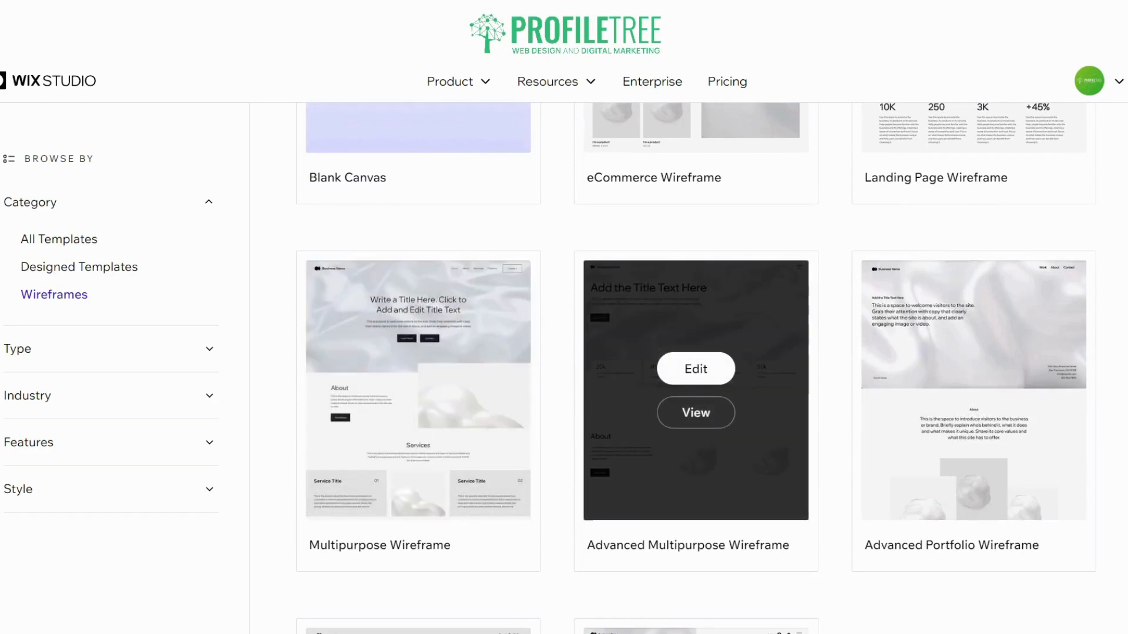
{"action": "mouse_move", "coordinate": [973, 391]}
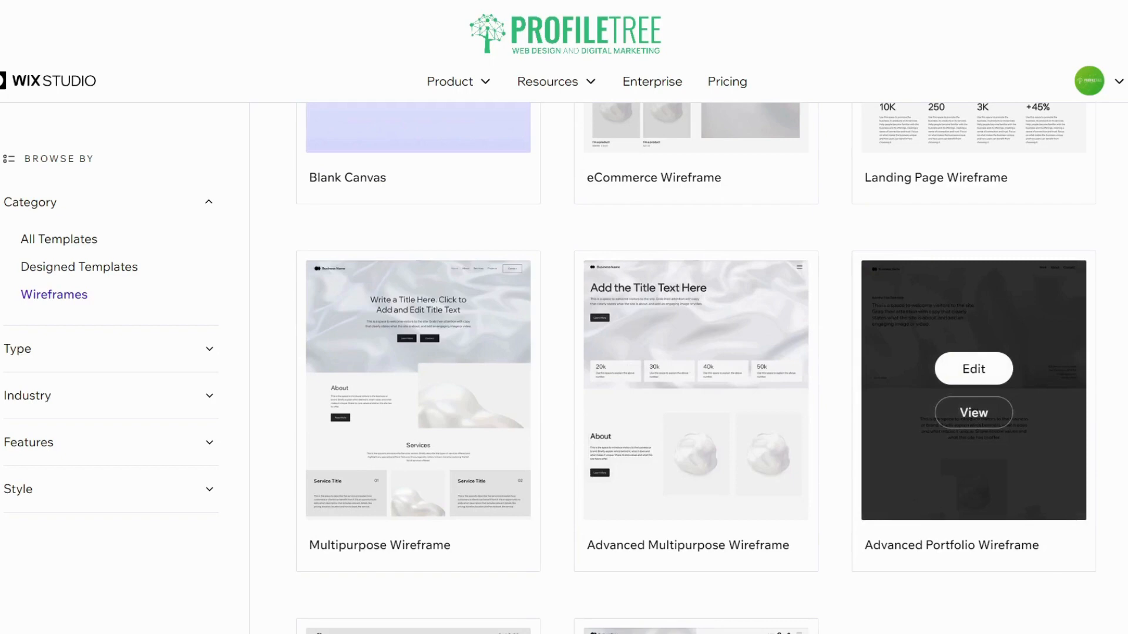
- Open the Landing Page Wireframe template for editing
{"action": "scroll", "coordinate": [973, 420], "scroll_direction": "up", "scroll_amount": 5}
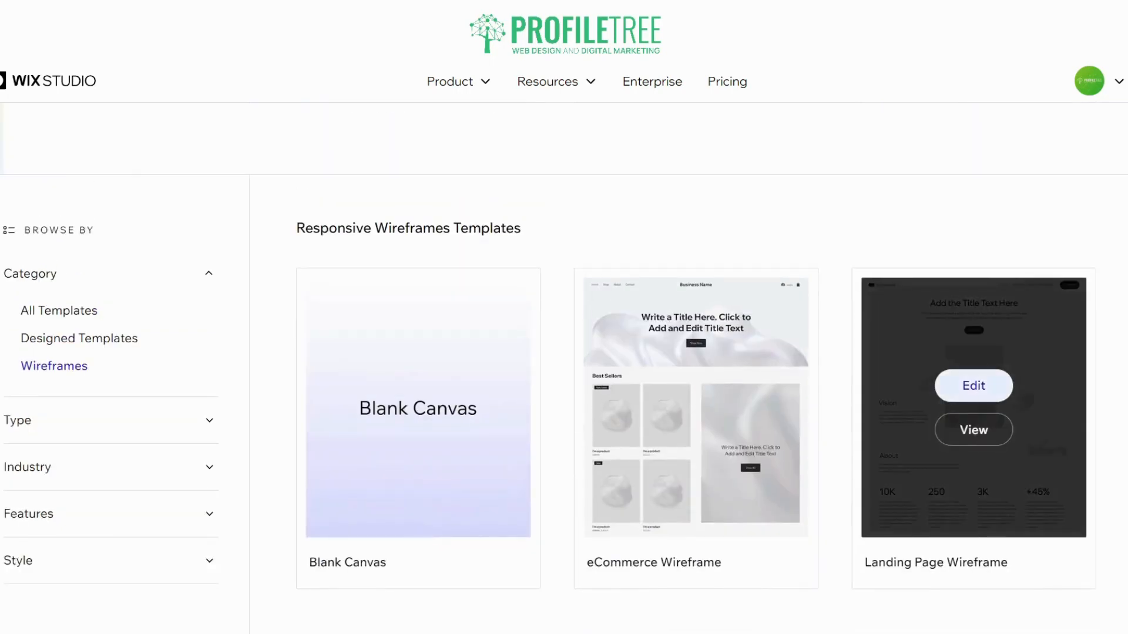
{"action": "left_click", "coordinate": [966, 382]}
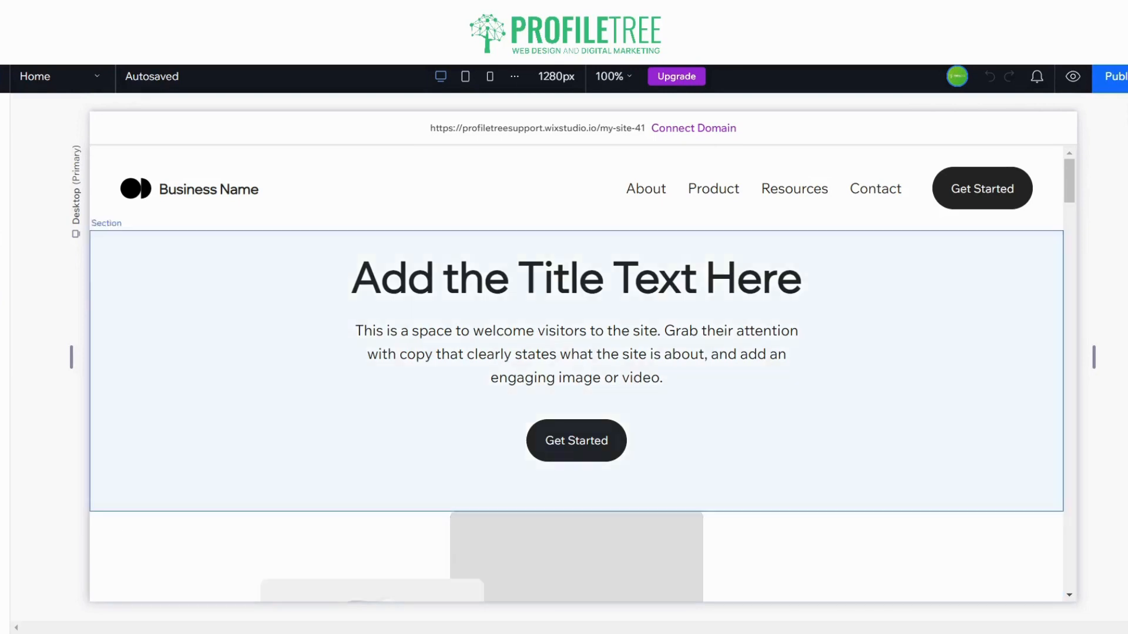
- Preview the site and review the whole desktop home page from header to footer, returning to its beginning
{"action": "left_click", "coordinate": [1068, 77]}
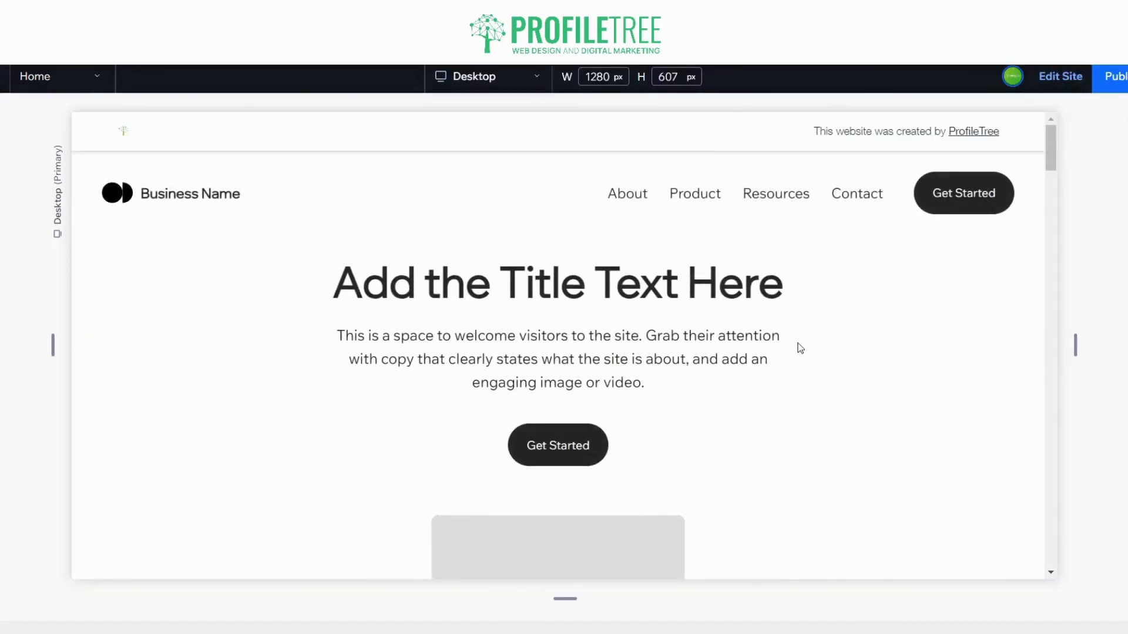
{"action": "scroll", "coordinate": [743, 319], "scroll_direction": "down", "scroll_amount": 5}
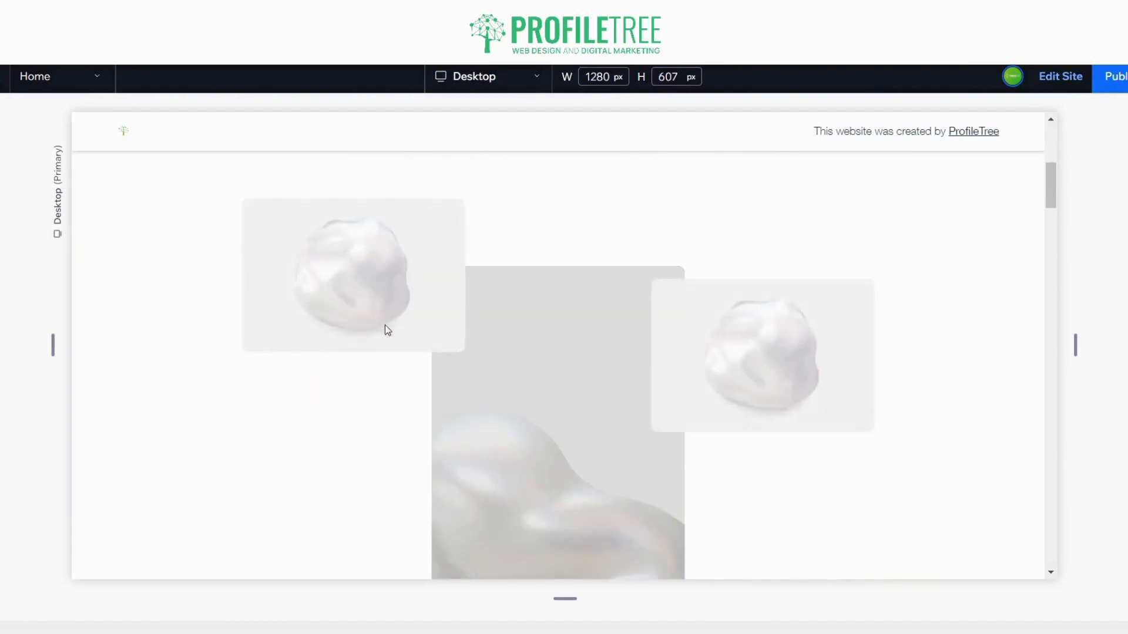
{"action": "scroll", "coordinate": [408, 276], "scroll_direction": "down", "scroll_amount": 3}
{"action": "scroll", "coordinate": [408, 276], "scroll_direction": "down", "scroll_amount": 10}
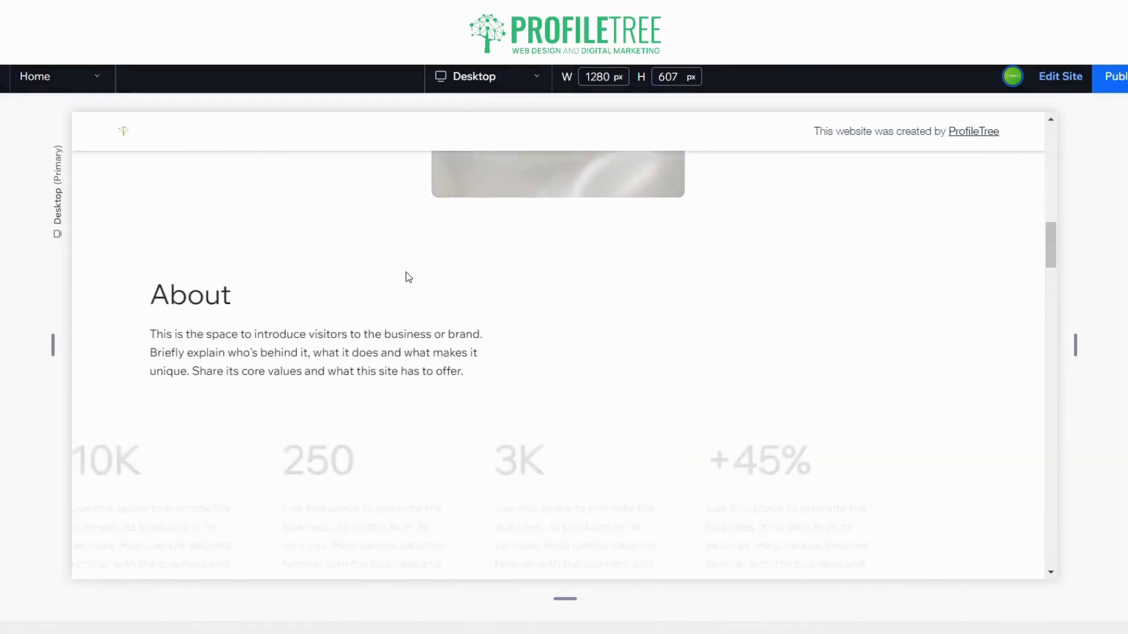
{"action": "scroll", "coordinate": [417, 276], "scroll_direction": "down", "scroll_amount": 10}
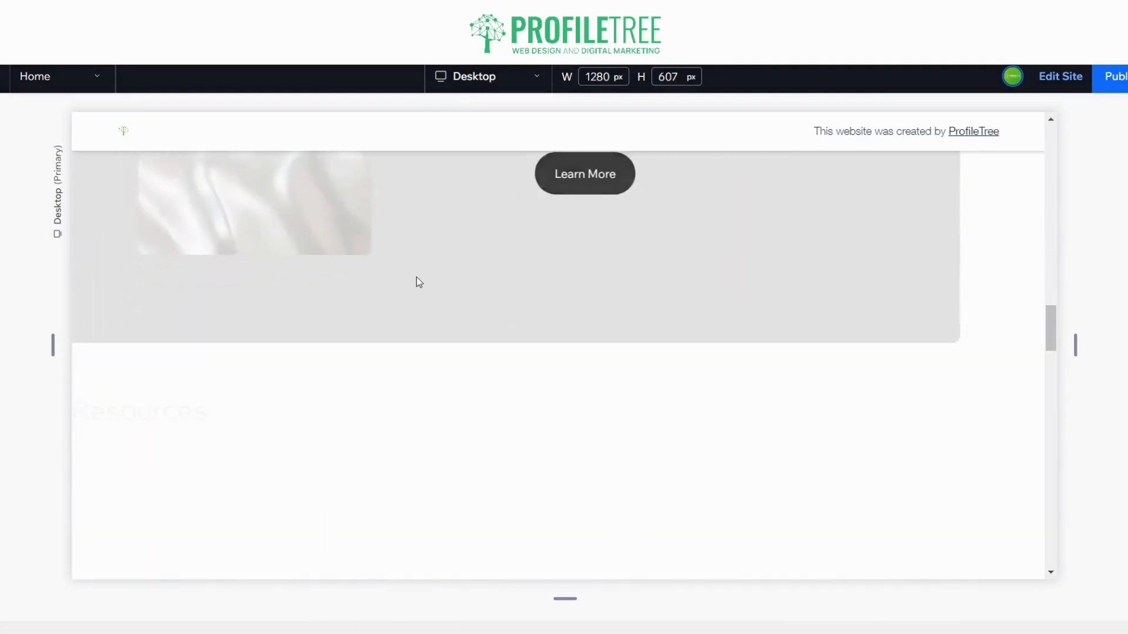
{"action": "scroll", "coordinate": [421, 280], "scroll_direction": "down", "scroll_amount": 10}
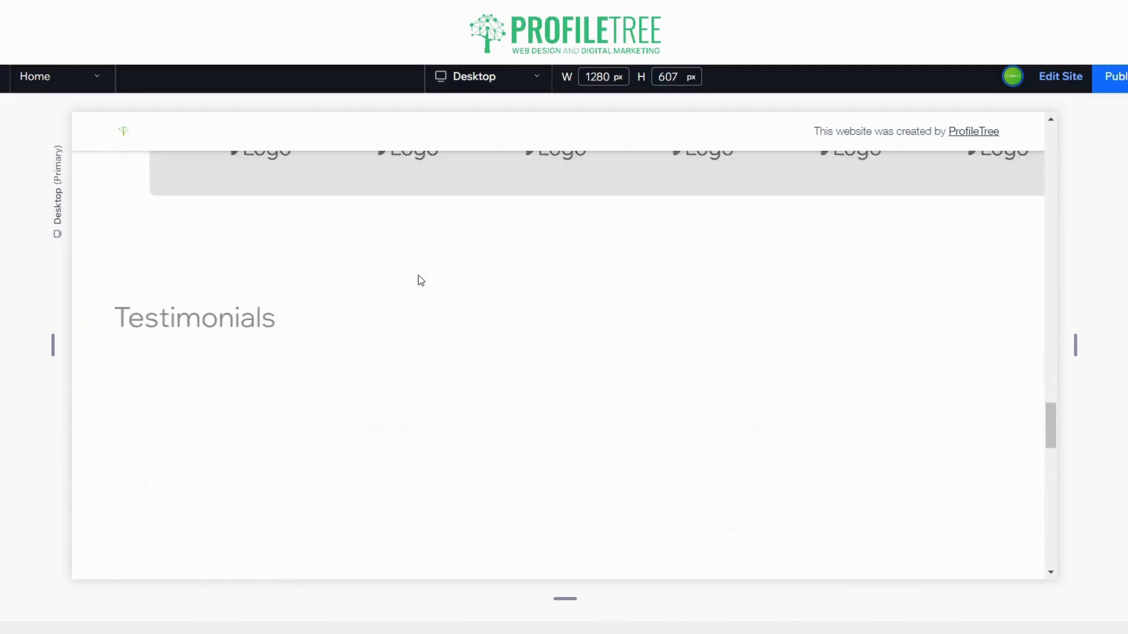
{"action": "scroll", "coordinate": [421, 279], "scroll_direction": "down", "scroll_amount": 10}
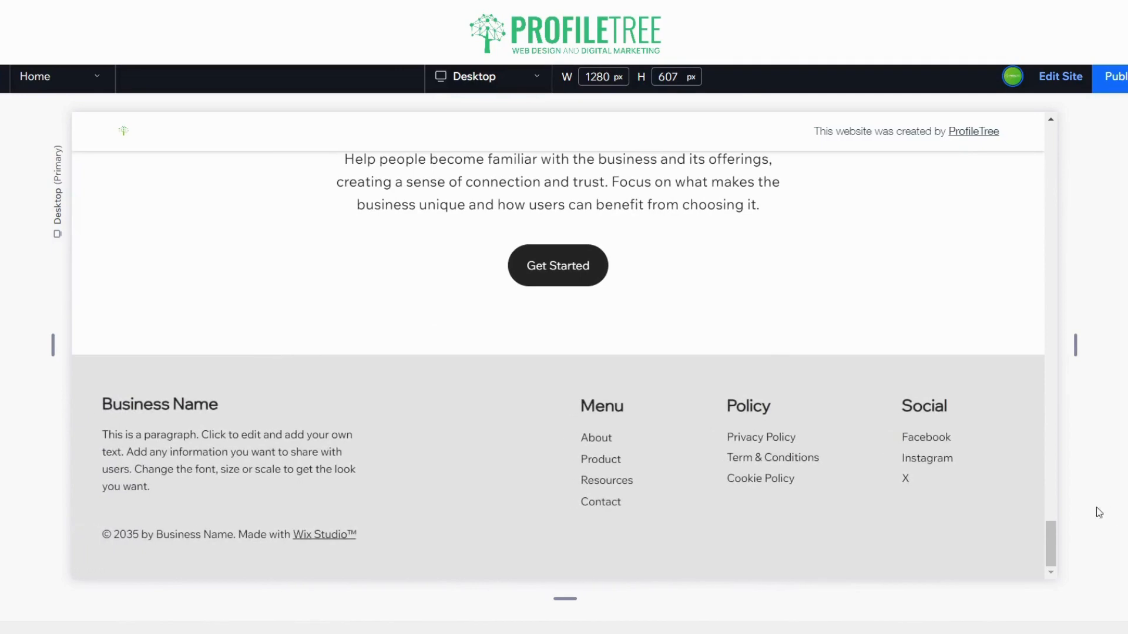
{"action": "left_click_drag", "start_coordinate": [1051, 539], "coordinate": [1008, 116]}
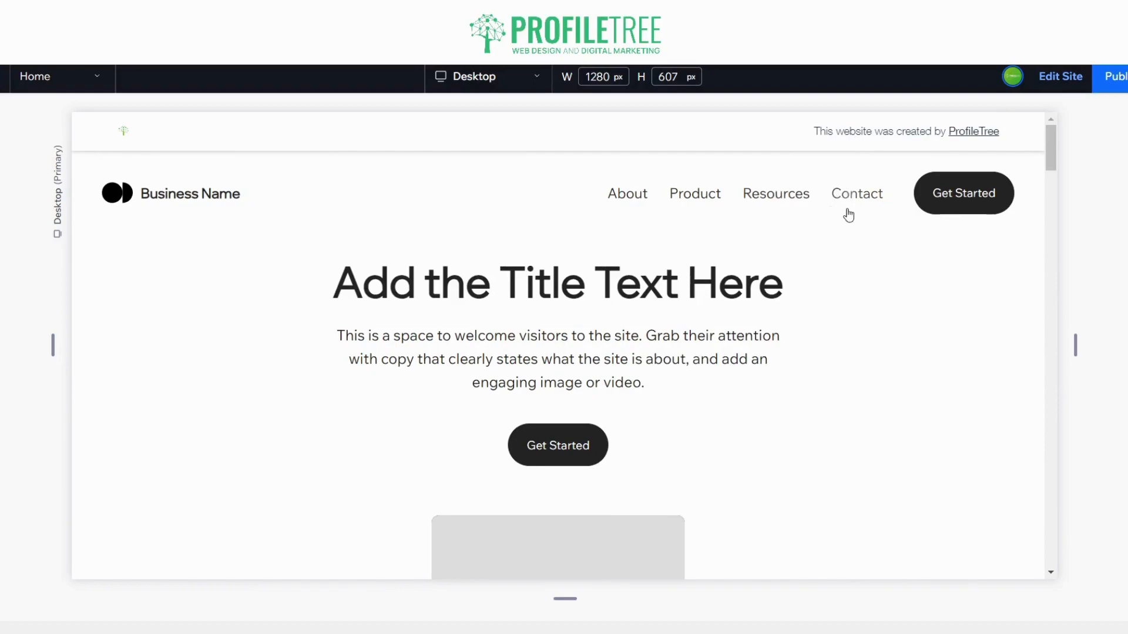
- Test the header's Get Started button in the preview, and return to the editor without publishing the site
{"action": "left_click", "coordinate": [1001, 199]}
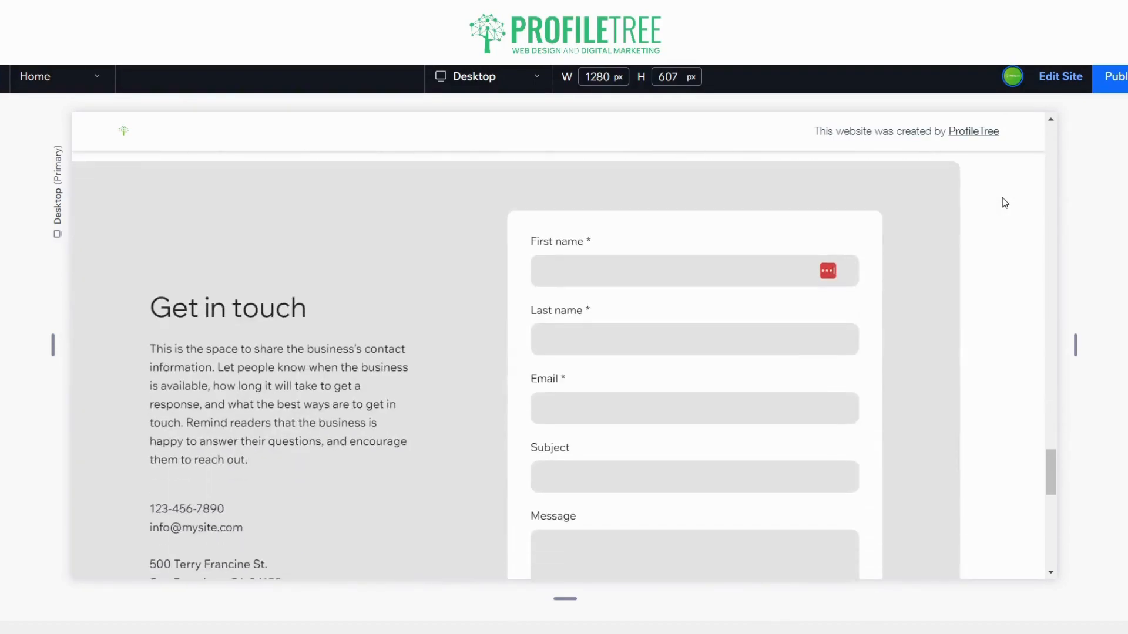
{"action": "left_click_drag", "start_coordinate": [1049, 471], "coordinate": [1048, 154]}
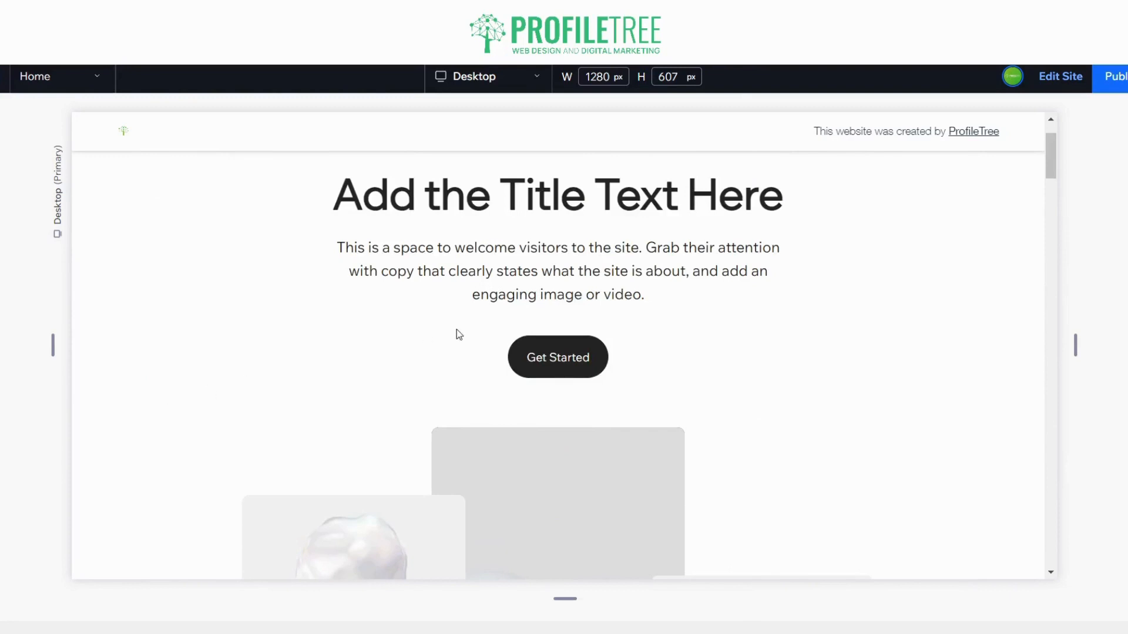
{"action": "scroll", "coordinate": [467, 347], "scroll_direction": "up", "scroll_amount": 1}
{"action": "scroll", "coordinate": [478, 360], "scroll_direction": "down", "scroll_amount": 4}
{"action": "scroll", "coordinate": [466, 303], "scroll_direction": "up", "scroll_amount": 4}
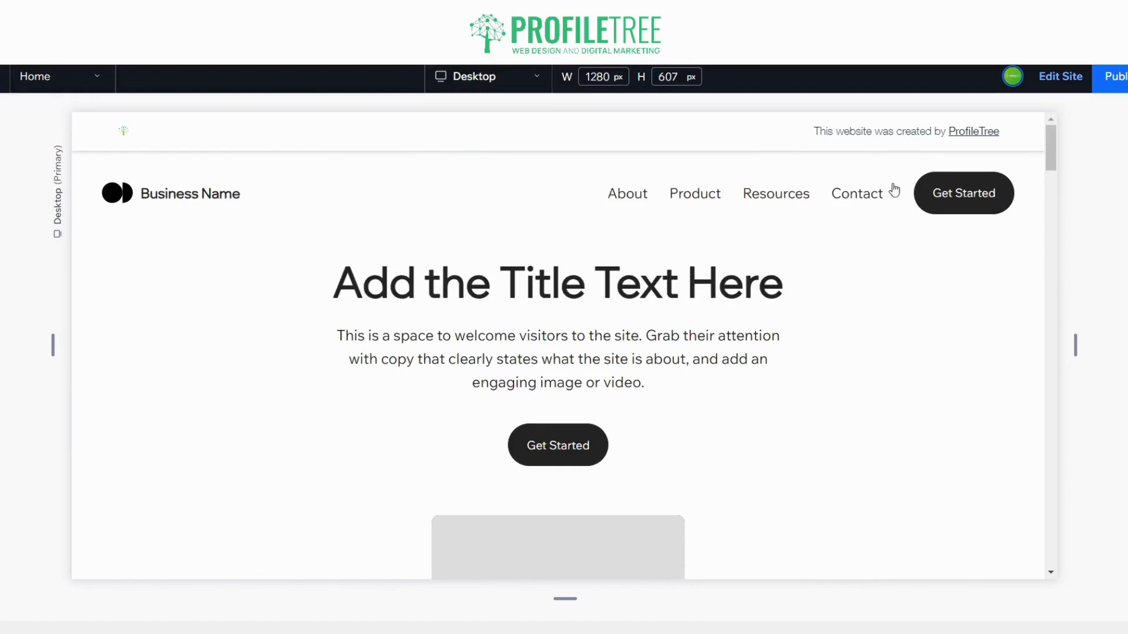
{"action": "left_click", "coordinate": [1066, 89]}
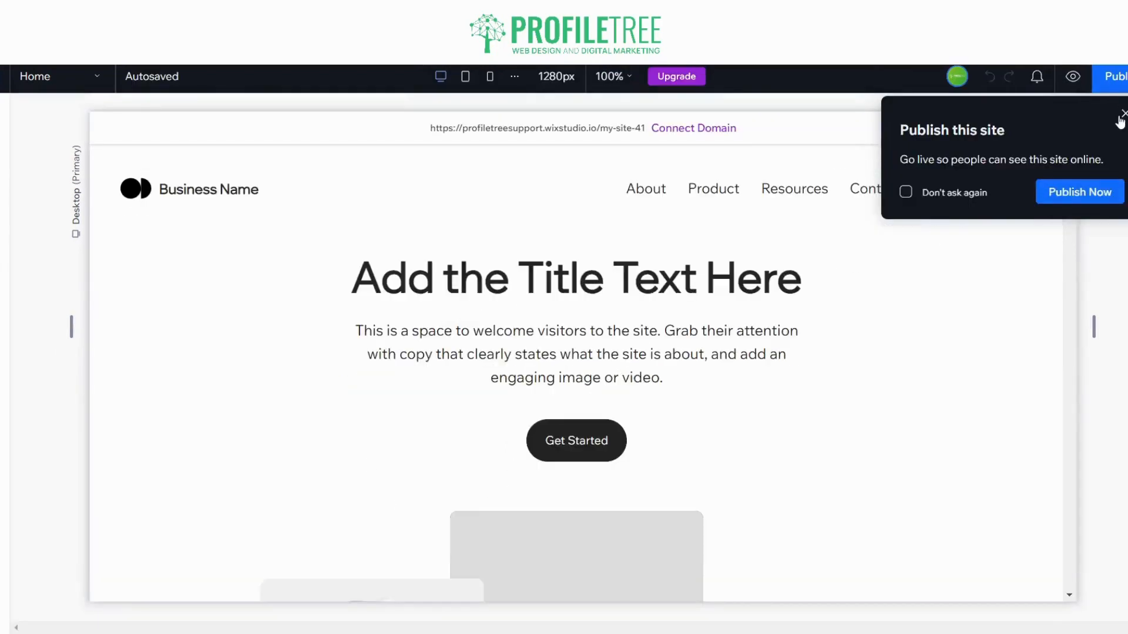
{"action": "left_click", "coordinate": [1122, 115]}
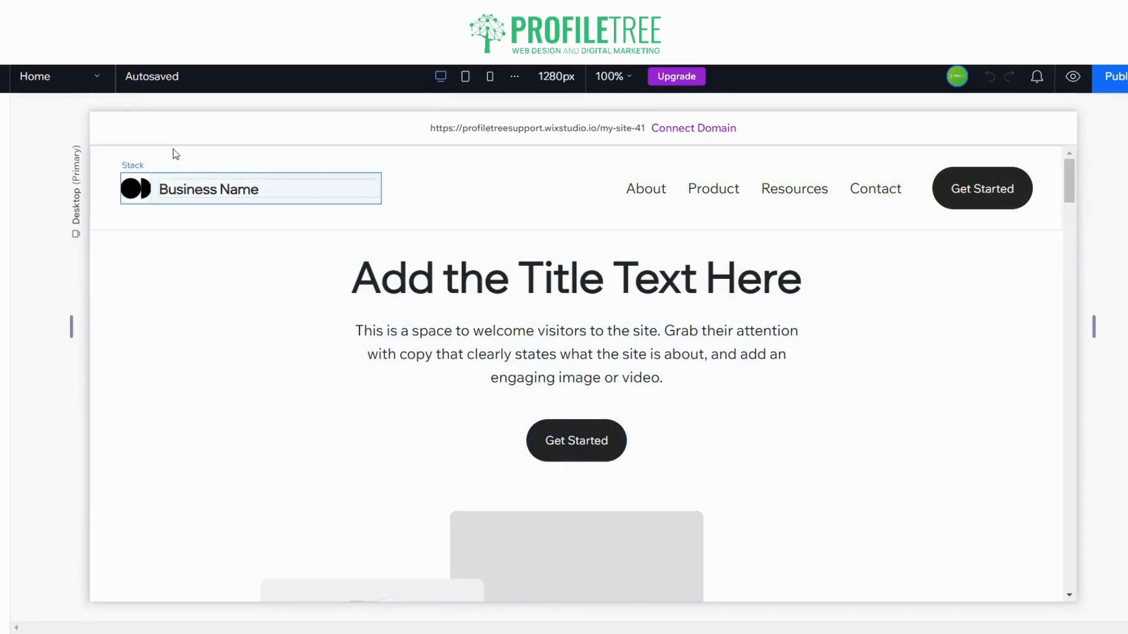
- Replace the header's Business Name text with PROFILETREE
{"action": "left_click", "coordinate": [201, 193]}
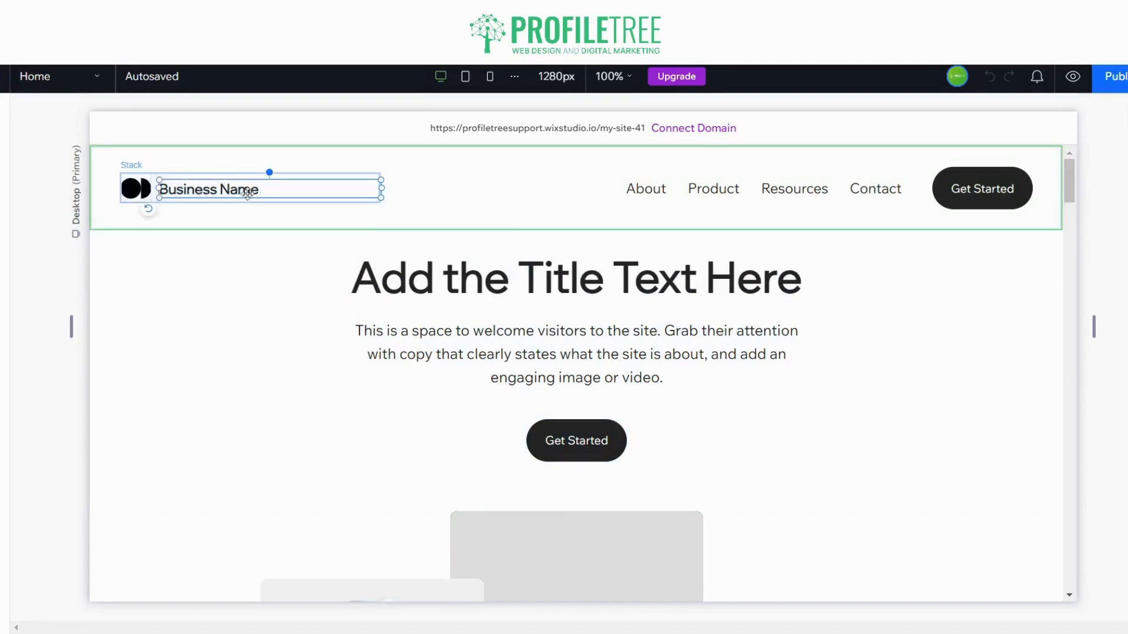
{"action": "double_click", "coordinate": [216, 184]}
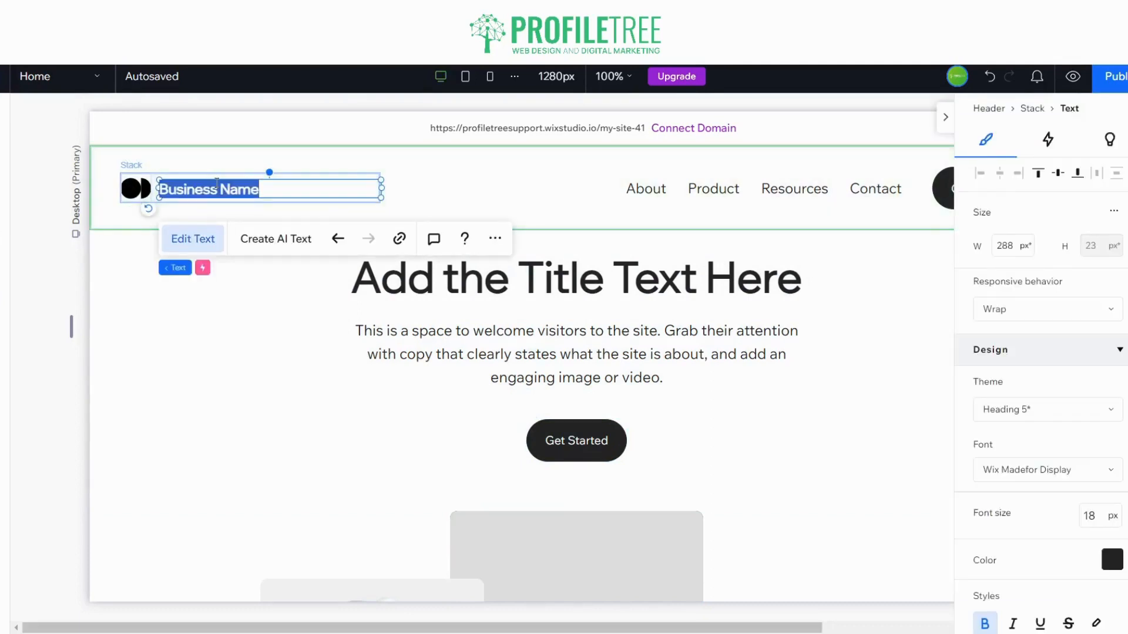
{"action": "type", "text": "P"}
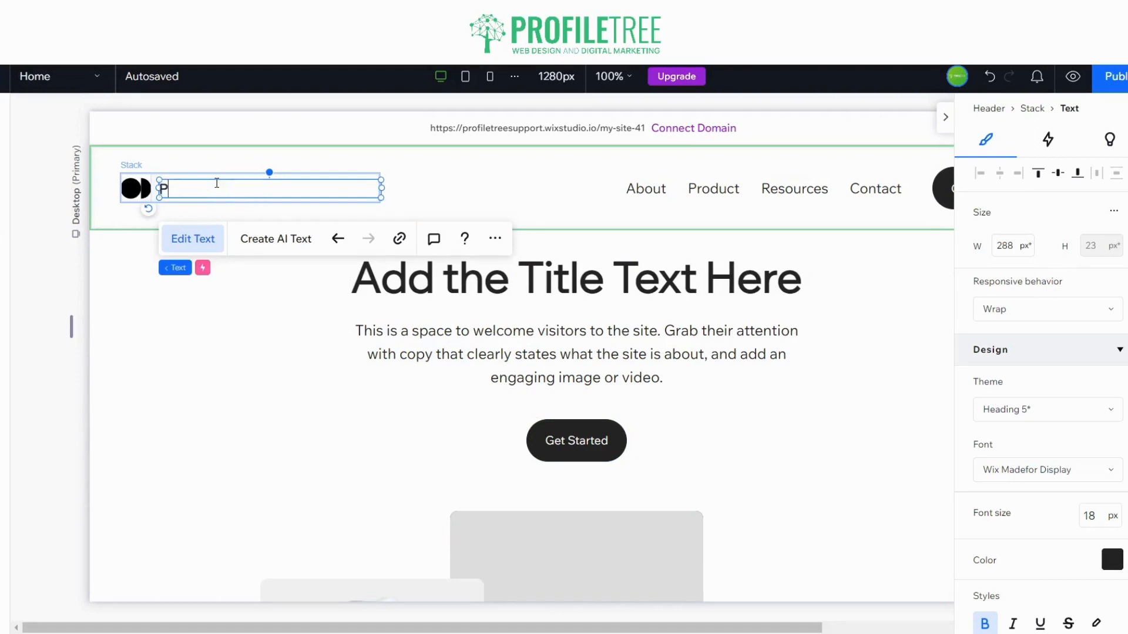
{"action": "type", "text": "ROF"}
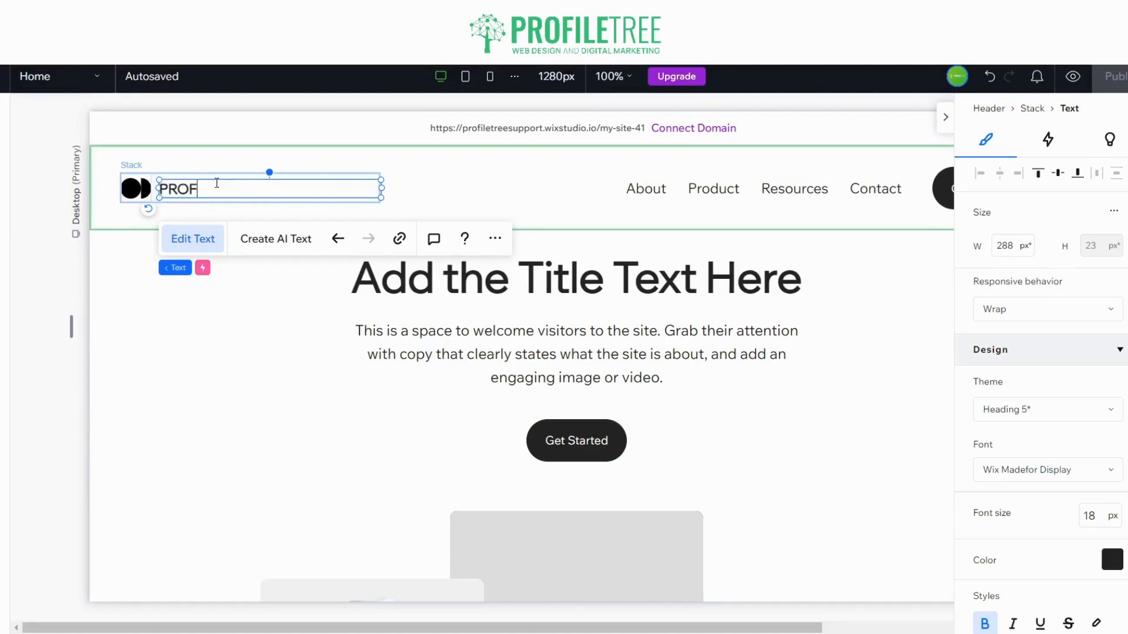
{"action": "type", "text": "ILETREE"}
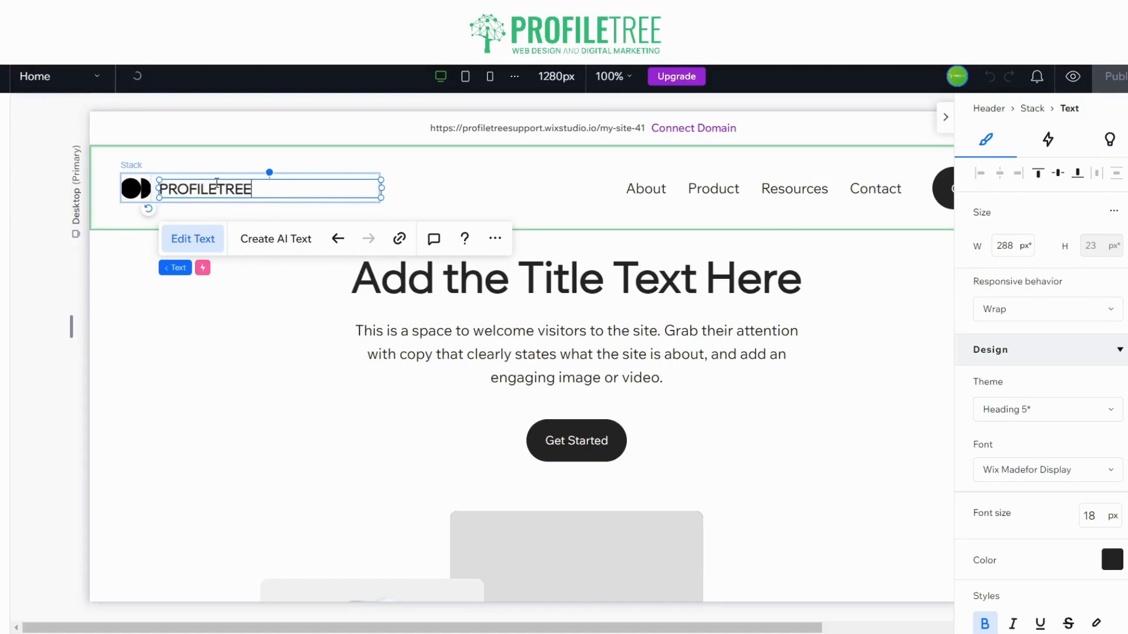
- Delete the header's stack containing the vector art logo and the business name text
{"action": "left_click", "coordinate": [143, 192]}
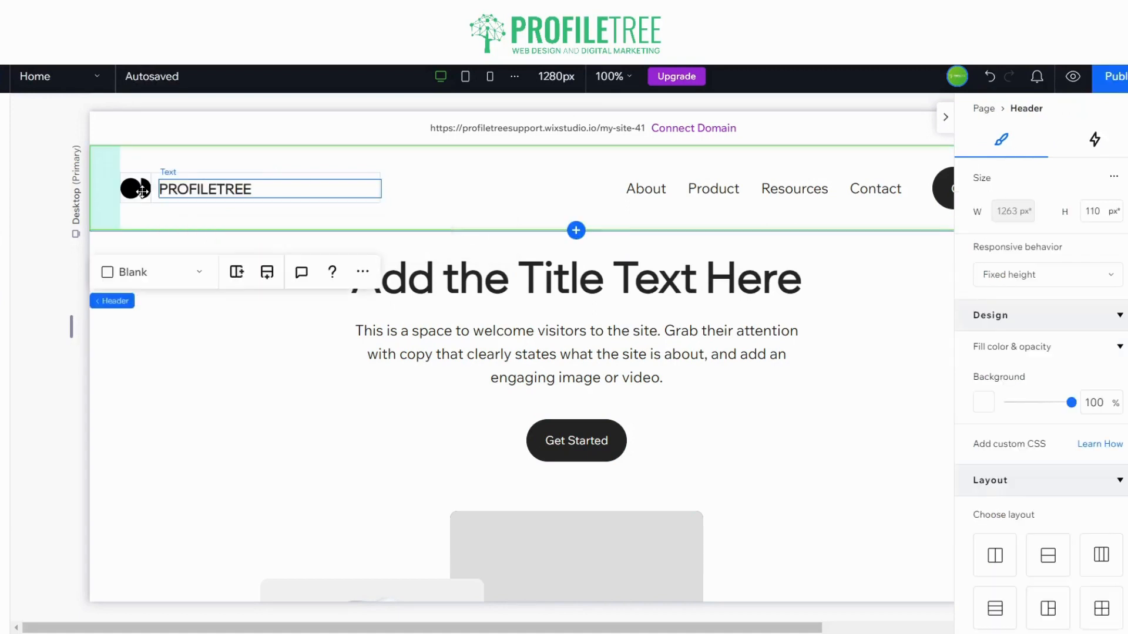
{"action": "left_click", "coordinate": [143, 192]}
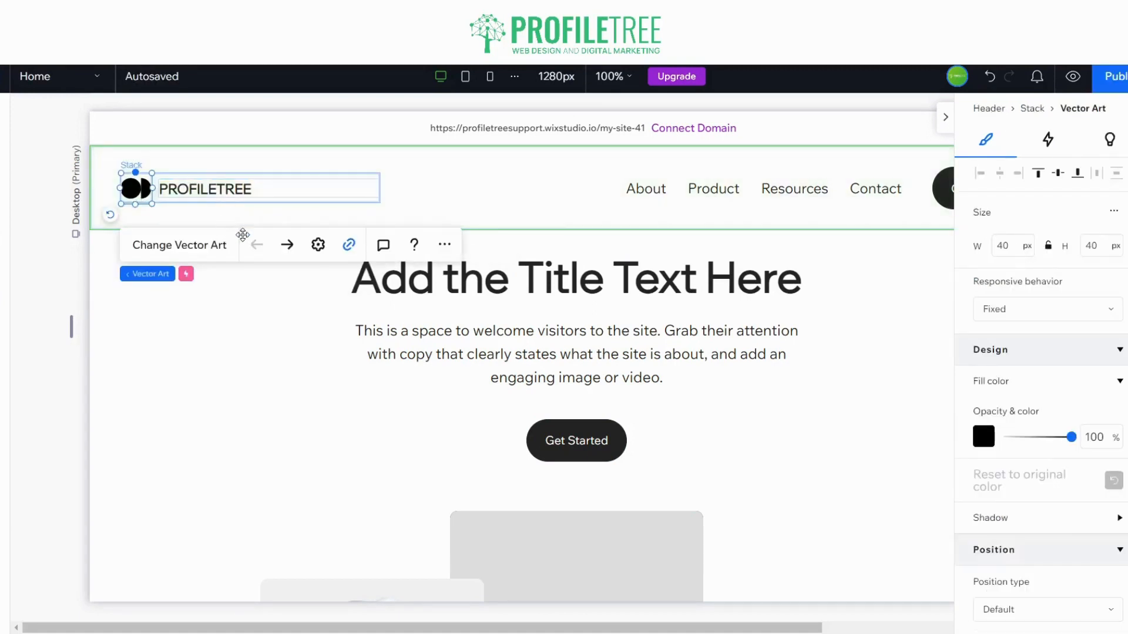
{"action": "left_click", "coordinate": [352, 175]}
{"action": "key", "text": "Delete"}
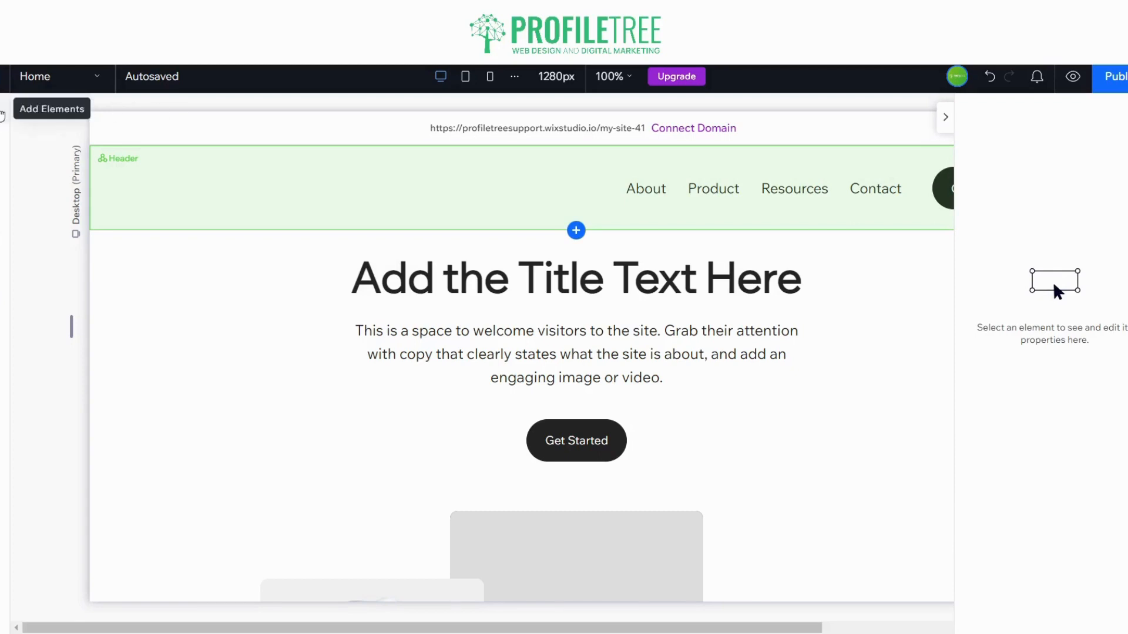
- Add an image to the header beside the navigation links and replace it with the uploaded Profiletree Logo (1).png
{"action": "left_click", "coordinate": [2, 116]}
{"action": "left_click_drag", "start_coordinate": [219, 191], "coordinate": [478, 184]}
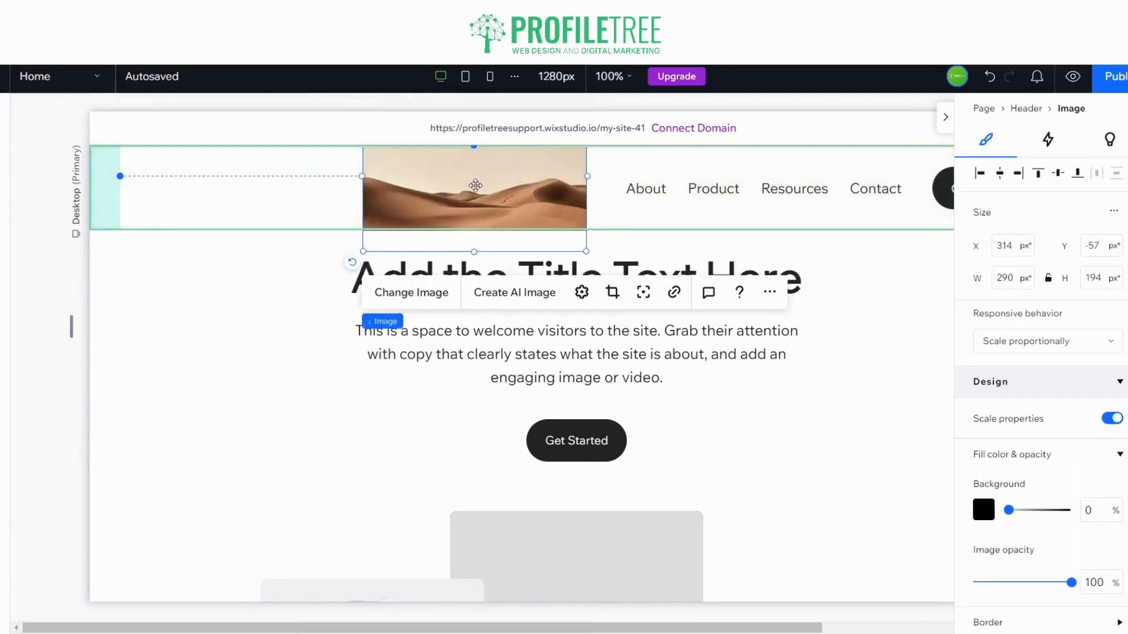
{"action": "left_click", "coordinate": [410, 299]}
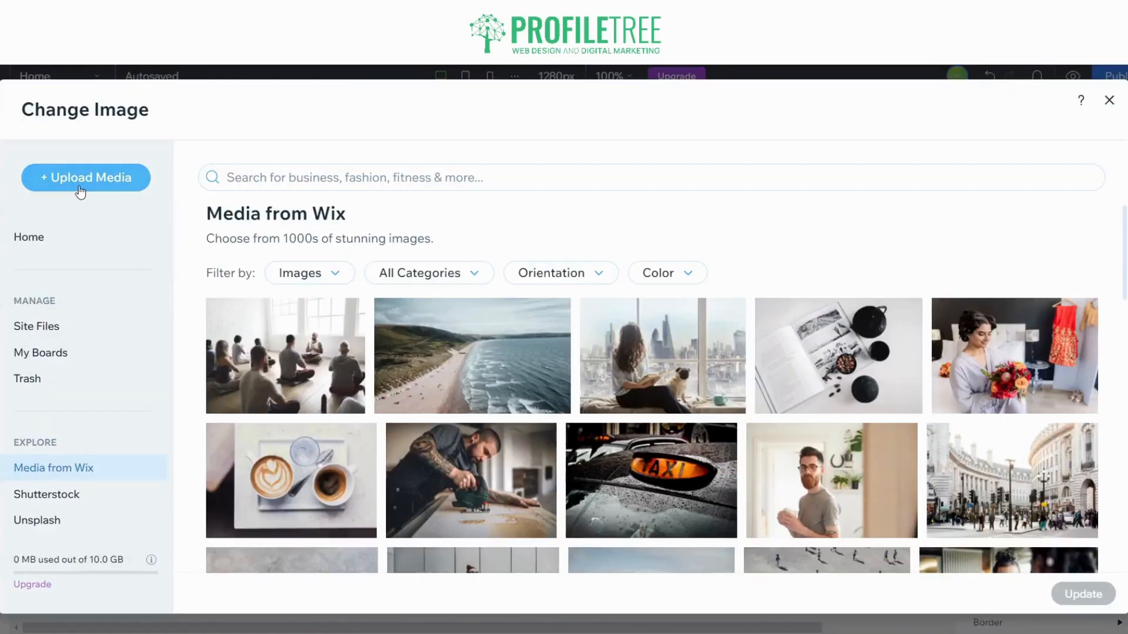
{"action": "left_click", "coordinate": [126, 183]}
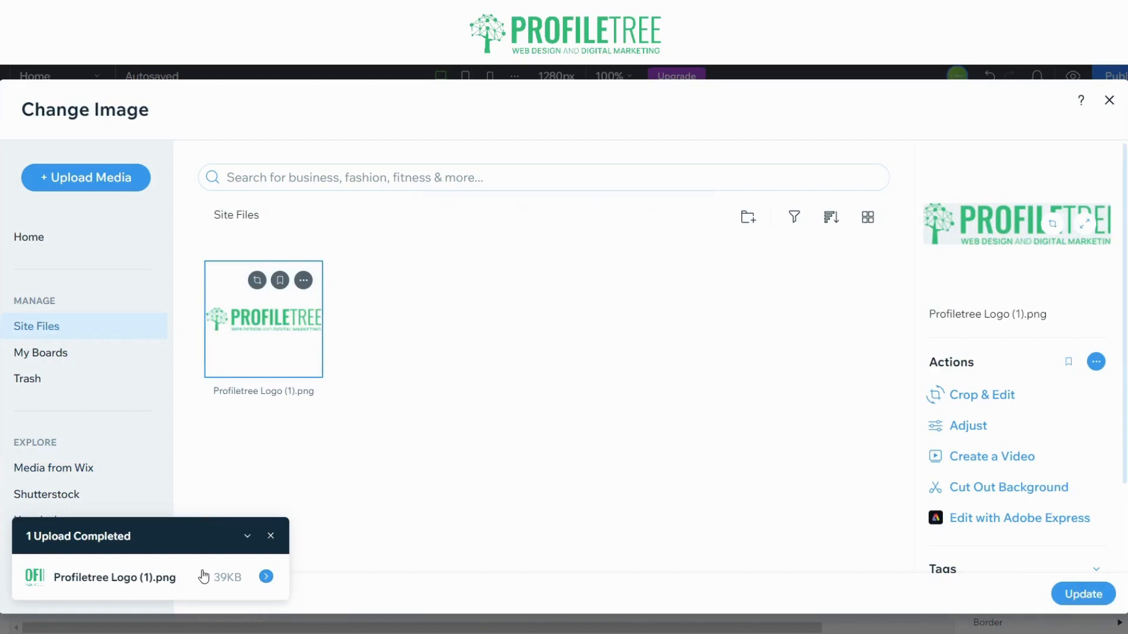
{"action": "left_click", "coordinate": [1086, 598]}
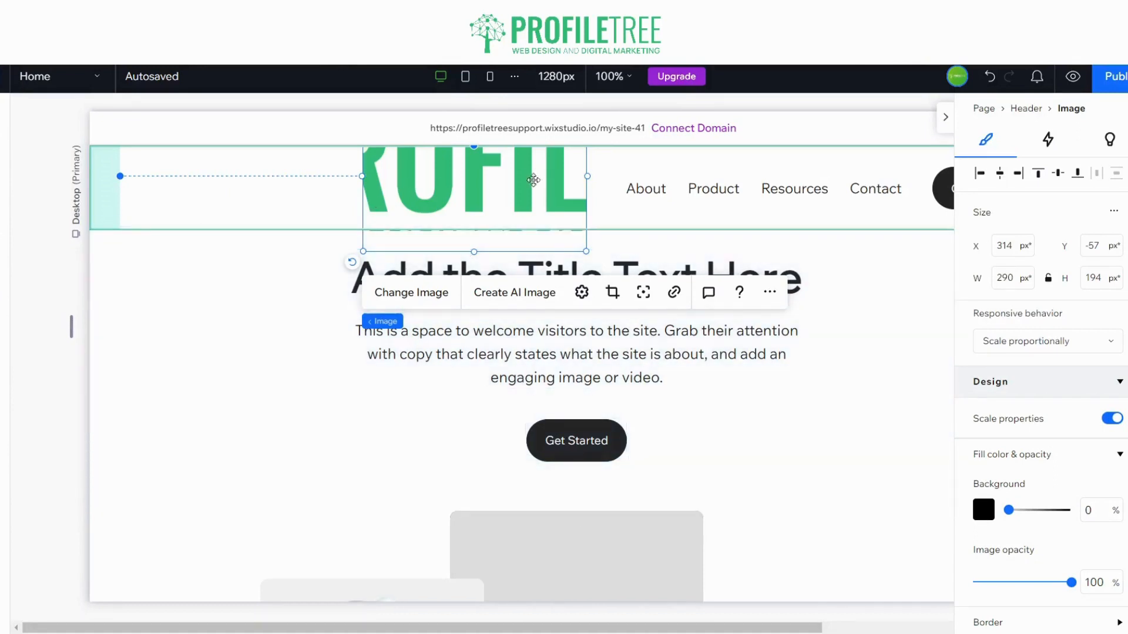
- Shift the logo image slightly, try sizing it 272 px wide and 15 px high, and undo the size change
{"action": "left_click_drag", "start_coordinate": [517, 194], "coordinate": [561, 195]}
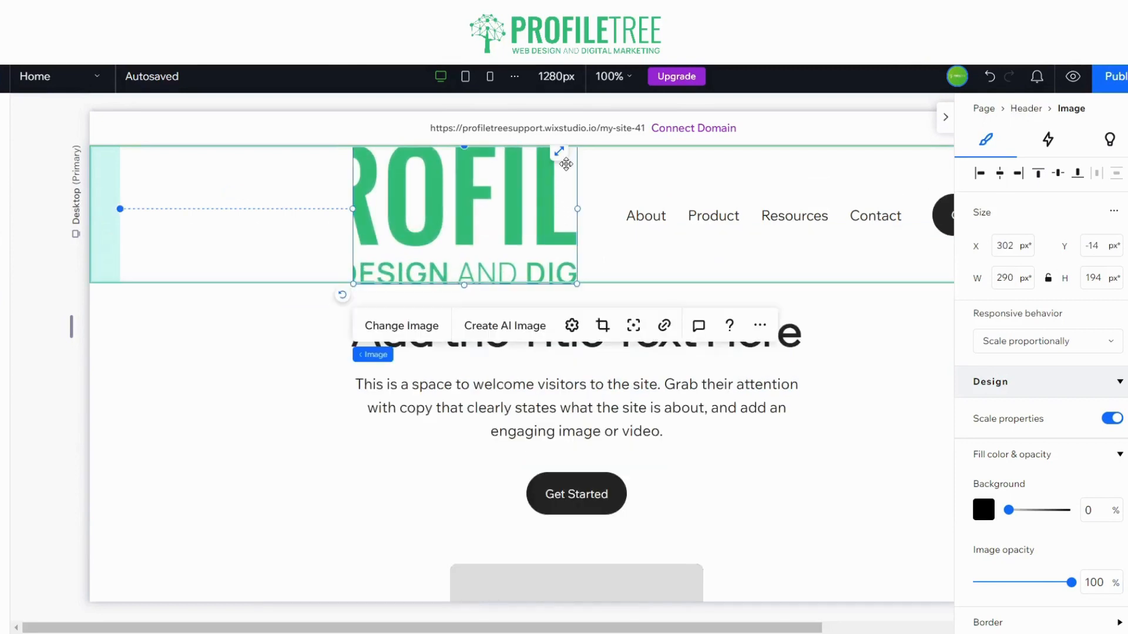
{"action": "left_click", "coordinate": [1004, 279]}
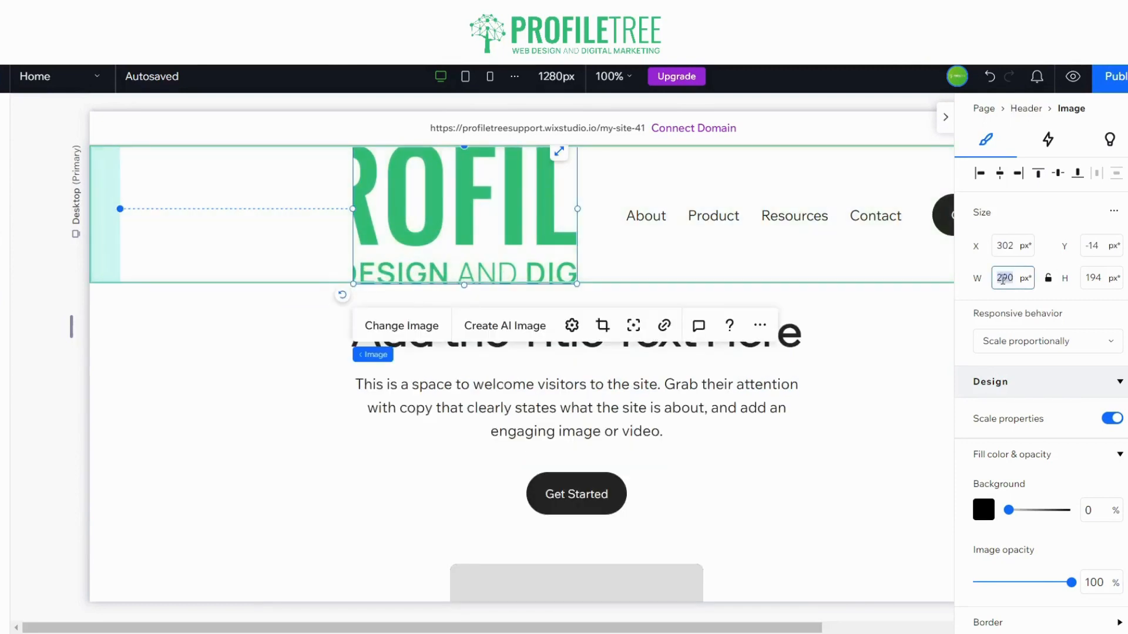
{"action": "left_click", "coordinate": [1104, 280]}
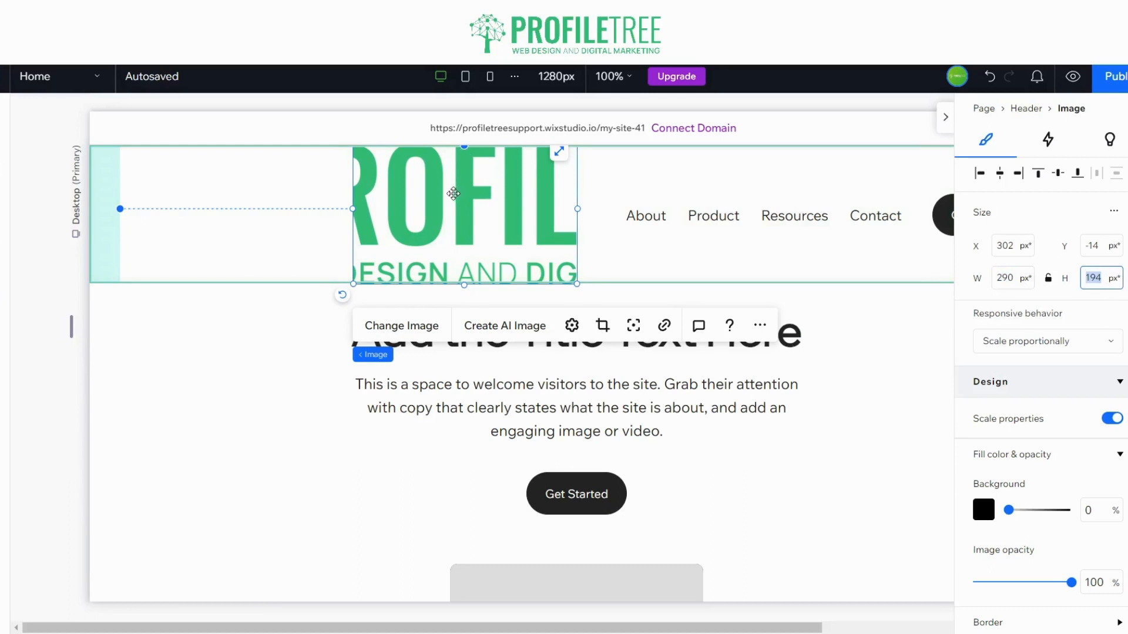
{"action": "type", "text": "15"}
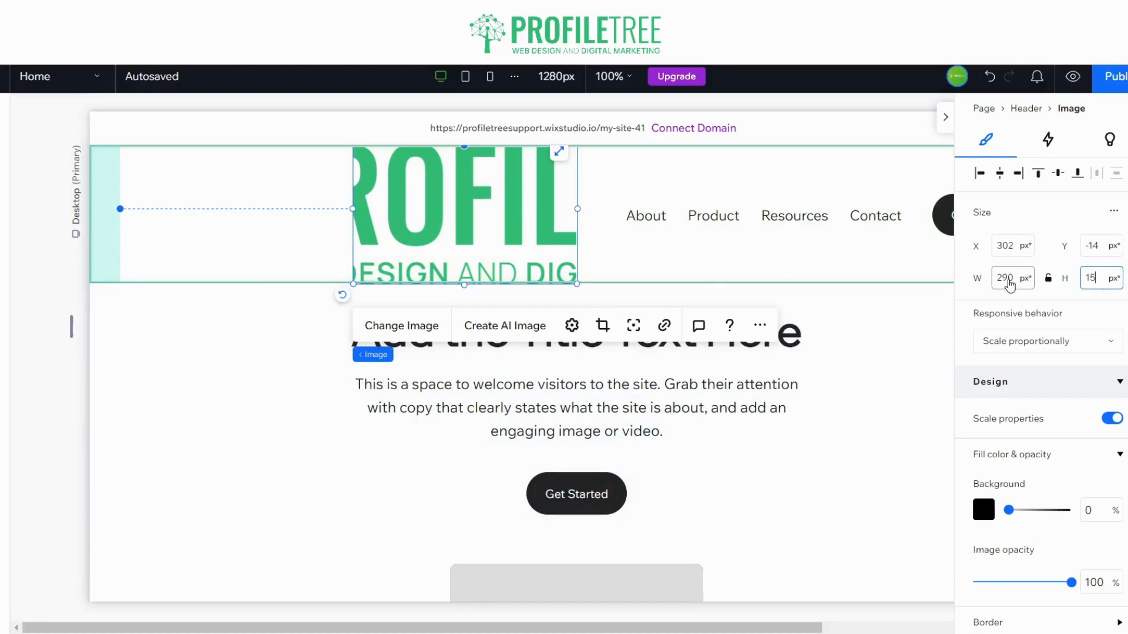
{"action": "left_click", "coordinate": [1009, 281]}
{"action": "type", "text": "272"}
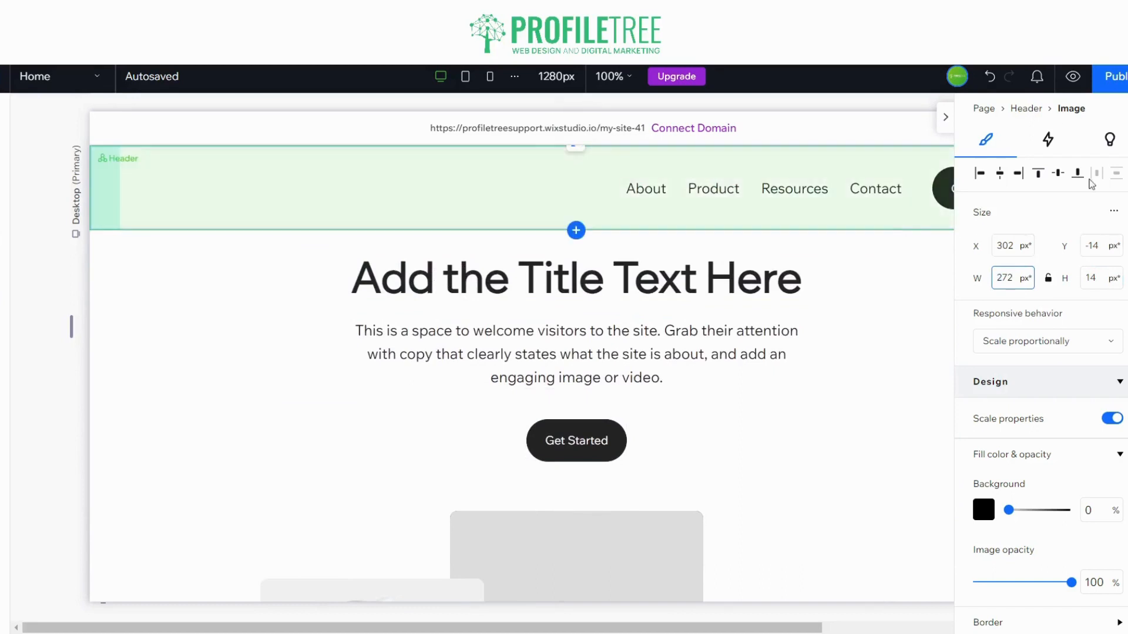
{"action": "left_click", "coordinate": [989, 77]}
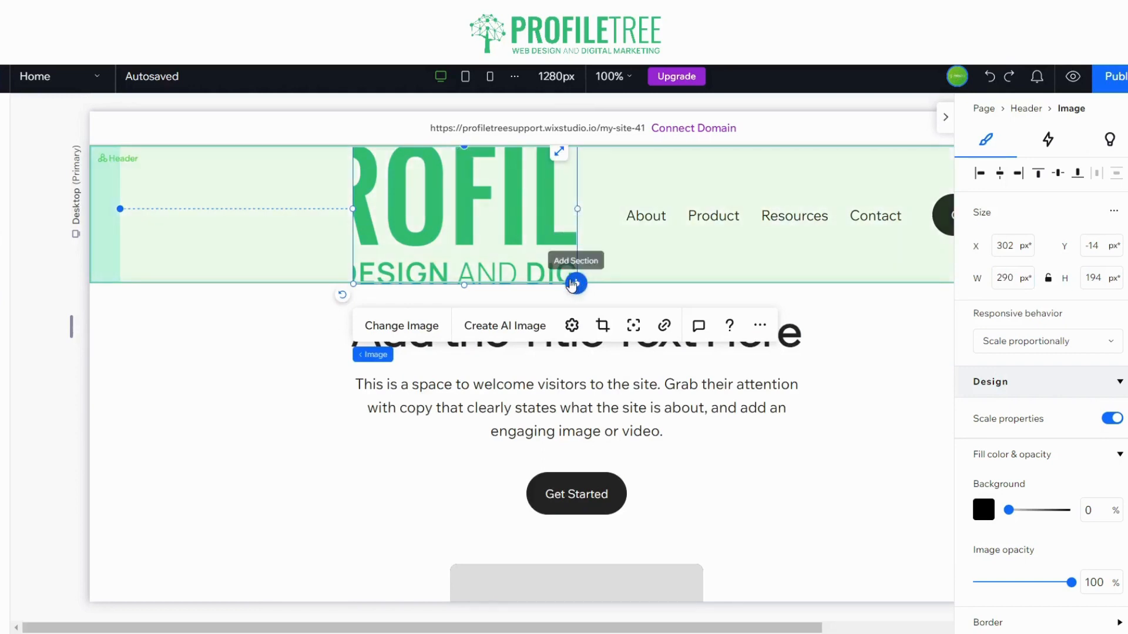
- Shrink the logo image within the header and reshape its frame to about 234 by 43 px
{"action": "left_click_drag", "start_coordinate": [577, 284], "coordinate": [427, 196]}
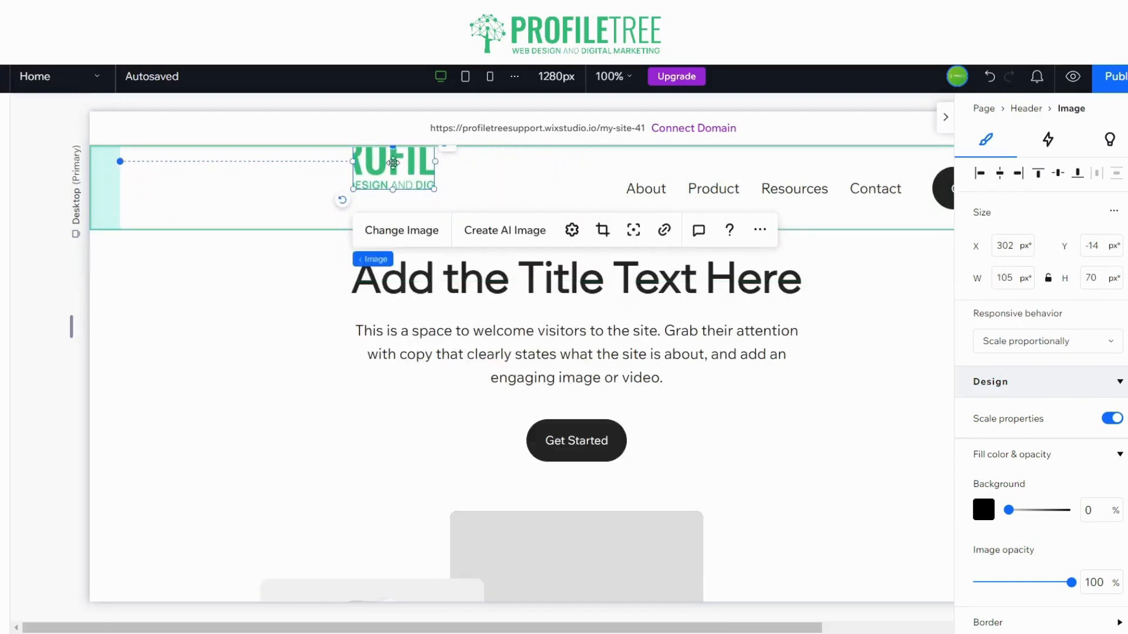
{"action": "left_click_drag", "start_coordinate": [393, 163], "coordinate": [616, 194]}
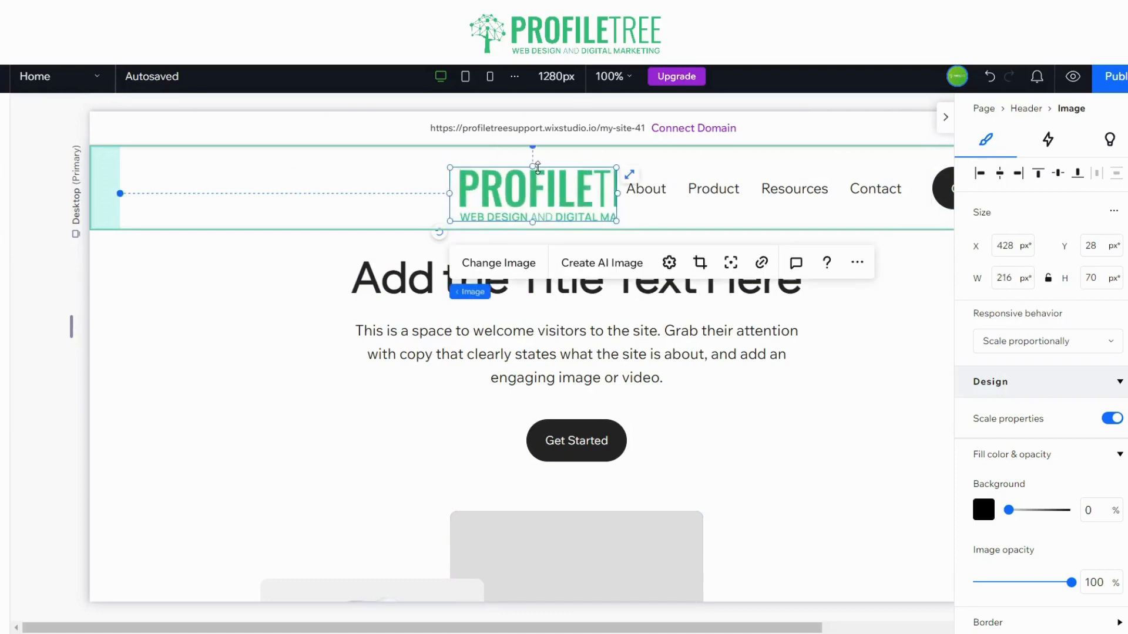
{"action": "left_click_drag", "start_coordinate": [534, 167], "coordinate": [533, 189]}
{"action": "left_click_drag", "start_coordinate": [451, 205], "coordinate": [436, 204]}
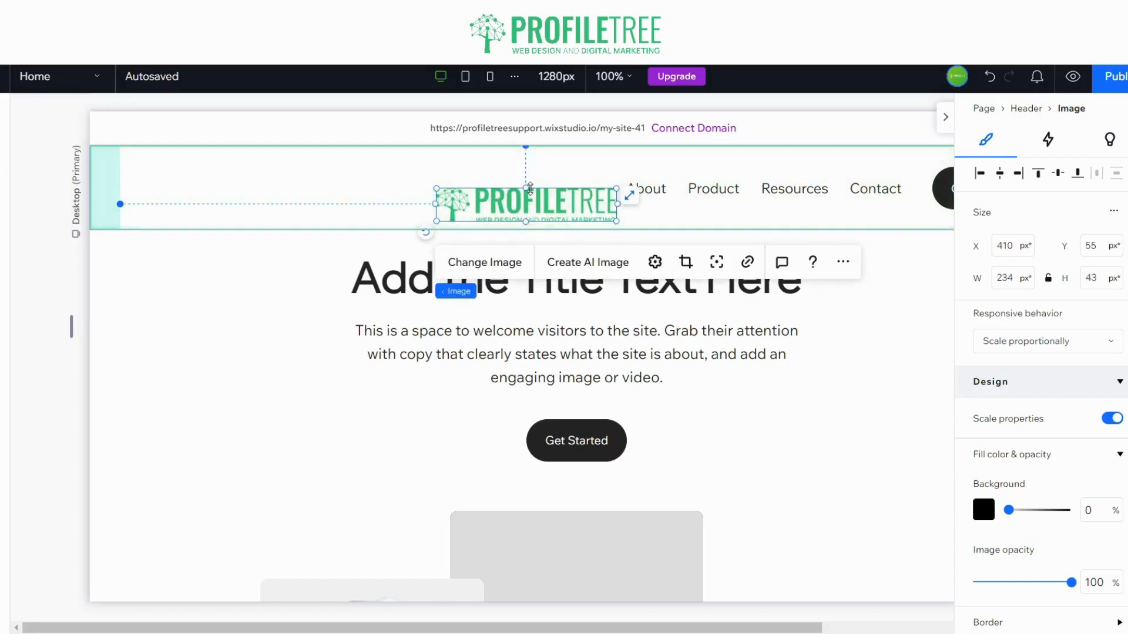
- Enlarge the logo's frame to about 328 by 69 px to fit the full logo and its tagline
{"action": "left_click_drag", "start_coordinate": [527, 189], "coordinate": [525, 182]}
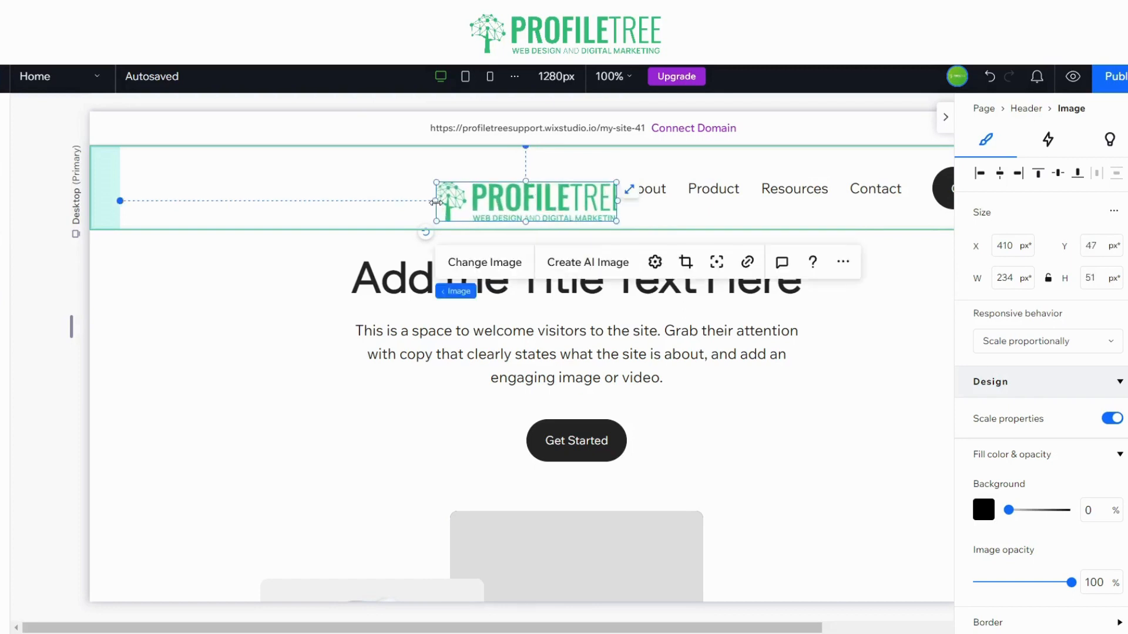
{"action": "left_click_drag", "start_coordinate": [437, 202], "coordinate": [415, 203]}
{"action": "left_click_drag", "start_coordinate": [515, 182], "coordinate": [515, 177]}
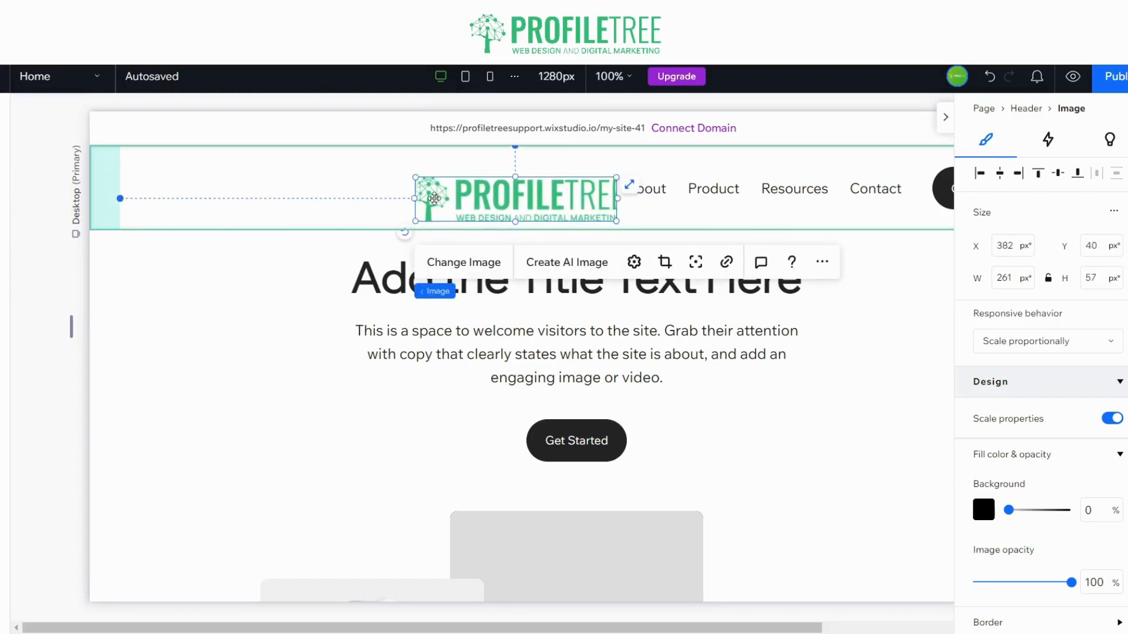
{"action": "left_click_drag", "start_coordinate": [416, 178], "coordinate": [372, 199]}
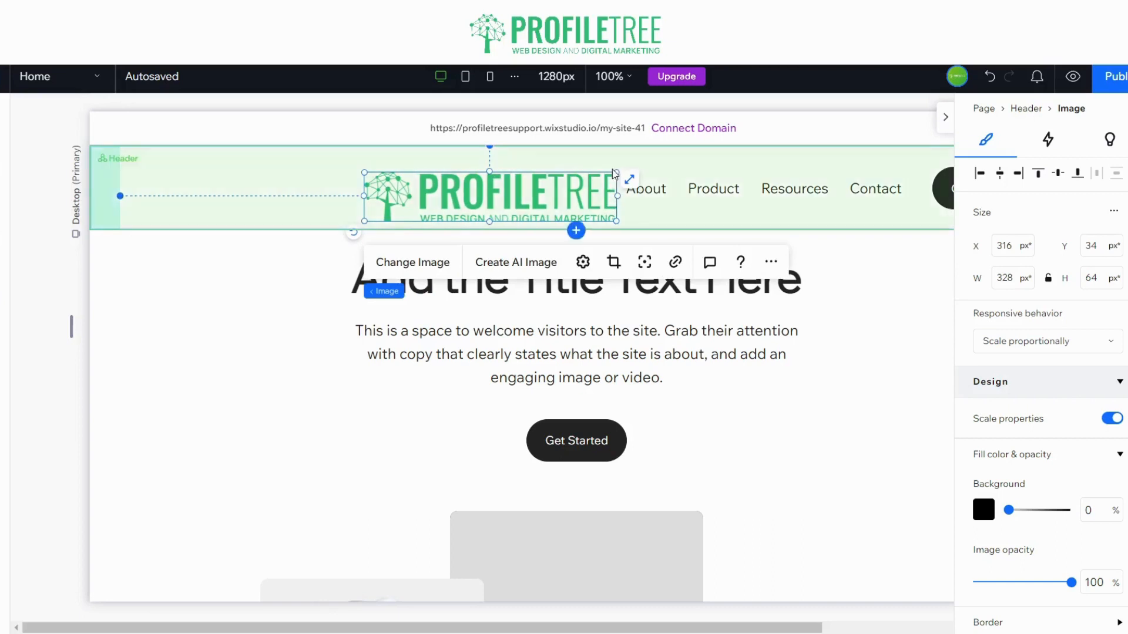
{"action": "left_click", "coordinate": [564, 161]}
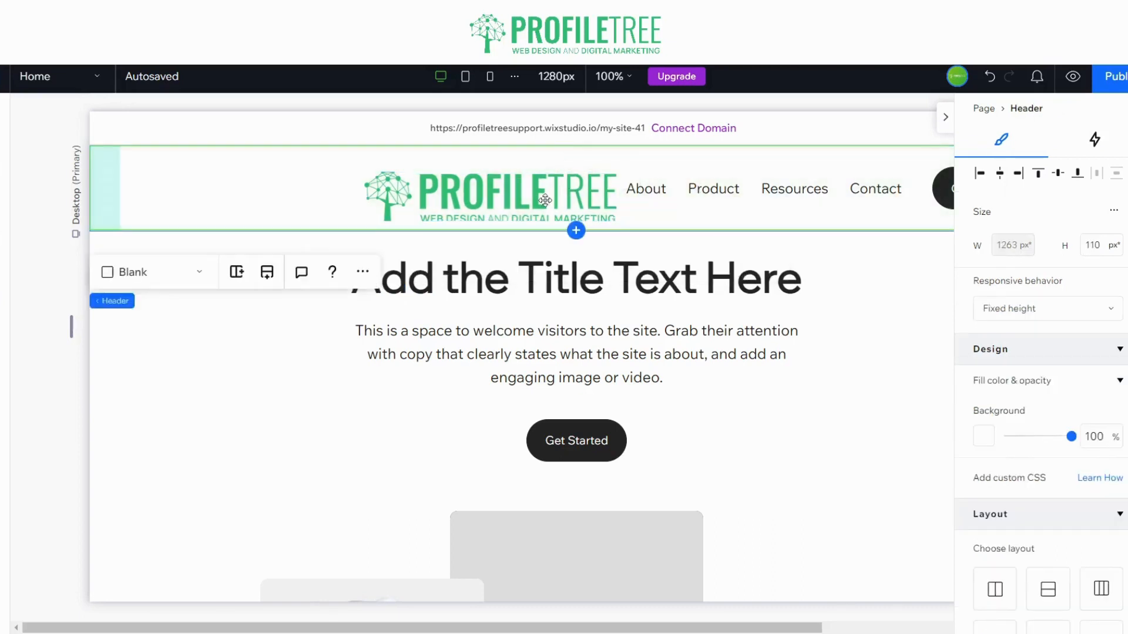
{"action": "left_click", "coordinate": [600, 207]}
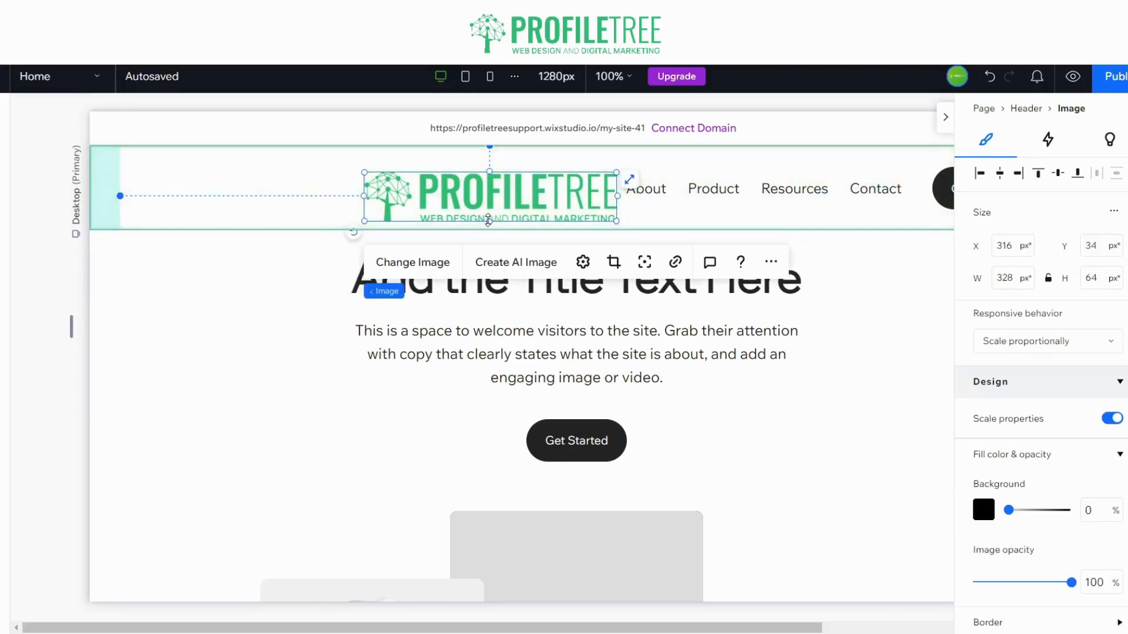
{"action": "left_click_drag", "start_coordinate": [489, 221], "coordinate": [486, 227]}
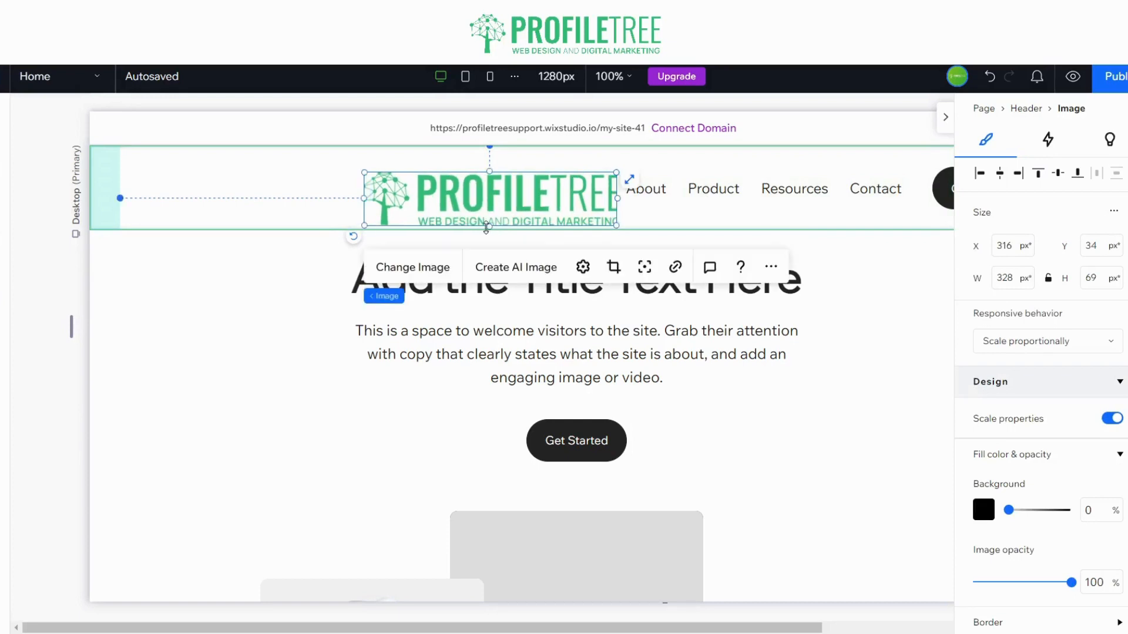
- Move the logo to the left margin of the header and resize it to about 309 by 58 px
{"action": "left_click", "coordinate": [787, 209]}
{"action": "left_click", "coordinate": [511, 196]}
{"action": "left_click_drag", "start_coordinate": [430, 192], "coordinate": [241, 182]}
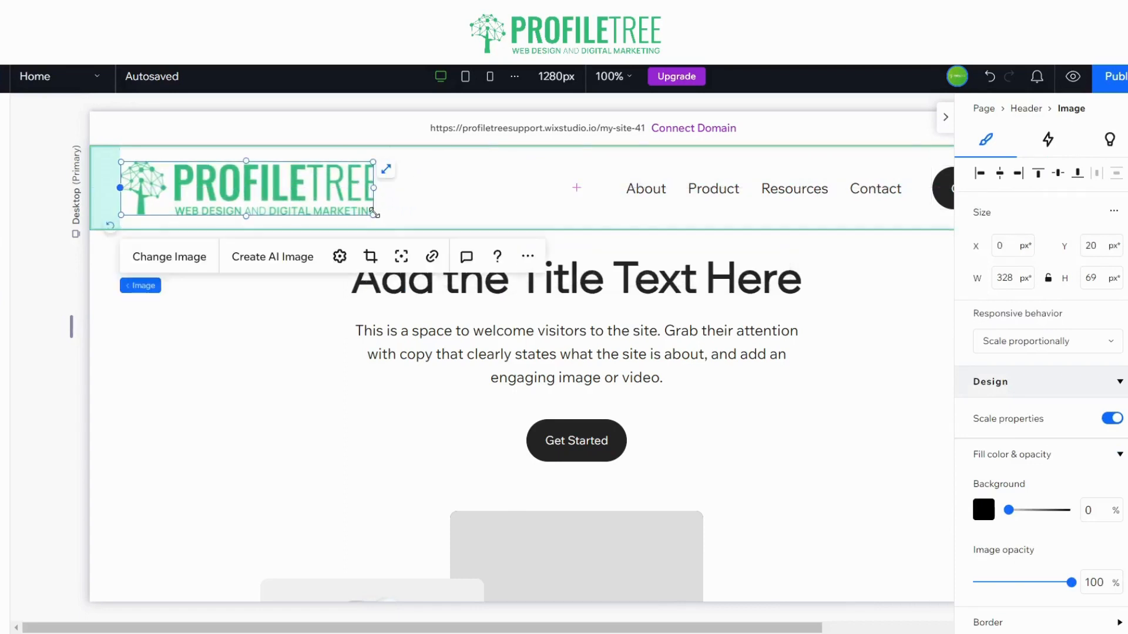
{"action": "left_click_drag", "start_coordinate": [374, 215], "coordinate": [403, 266]}
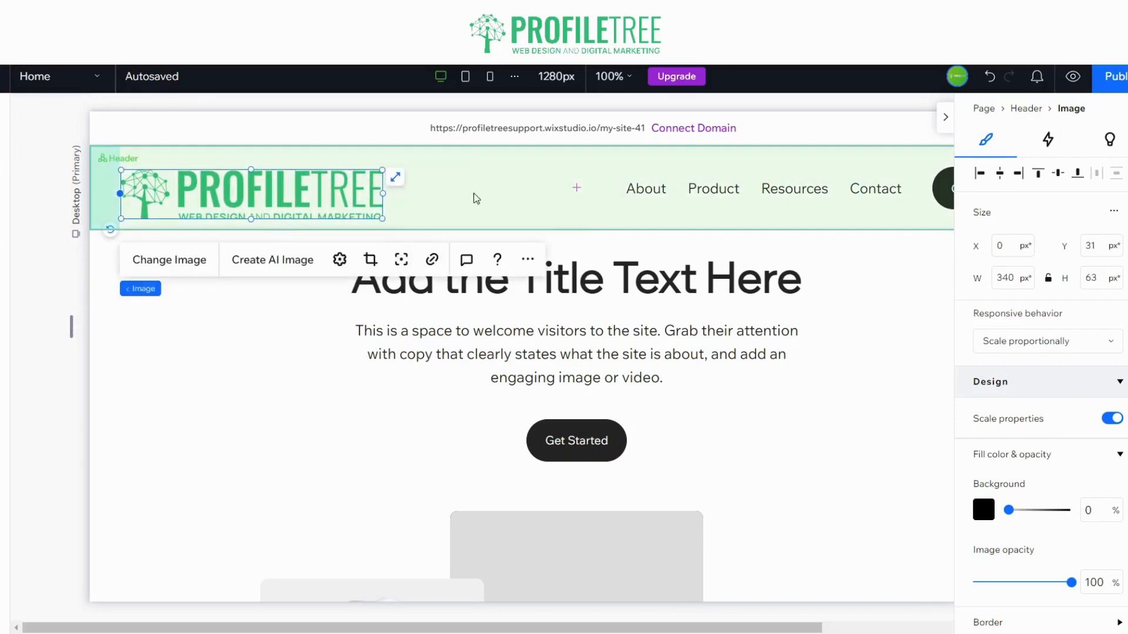
{"action": "left_click", "coordinate": [376, 187]}
{"action": "left_click", "coordinate": [377, 176]}
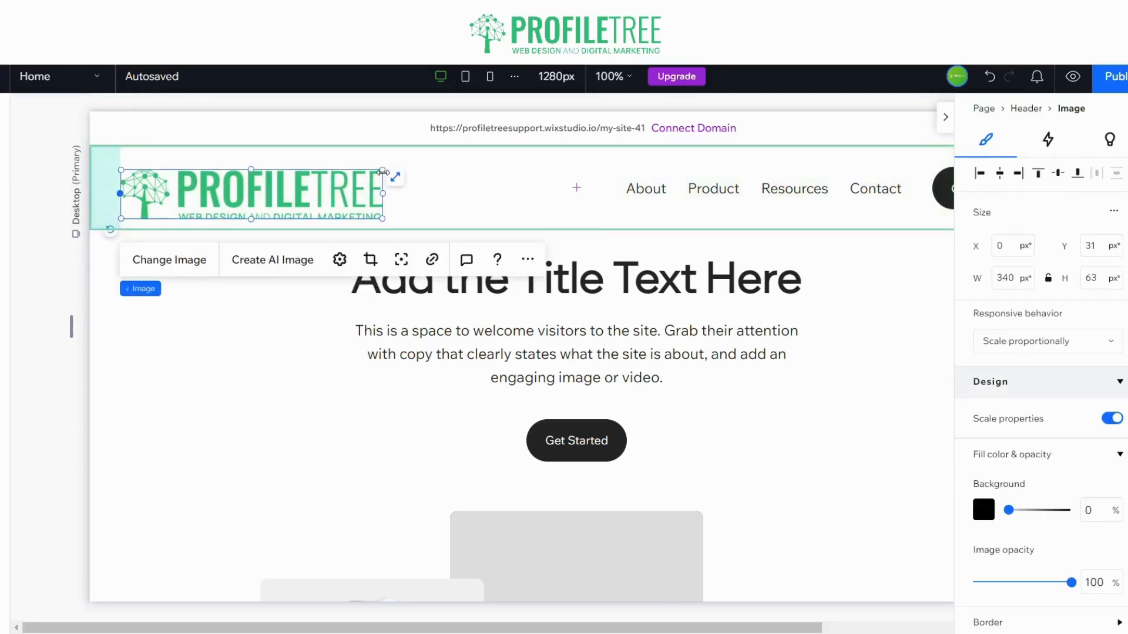
{"action": "left_click_drag", "start_coordinate": [382, 170], "coordinate": [358, 174]}
{"action": "left_click", "coordinate": [432, 190]}
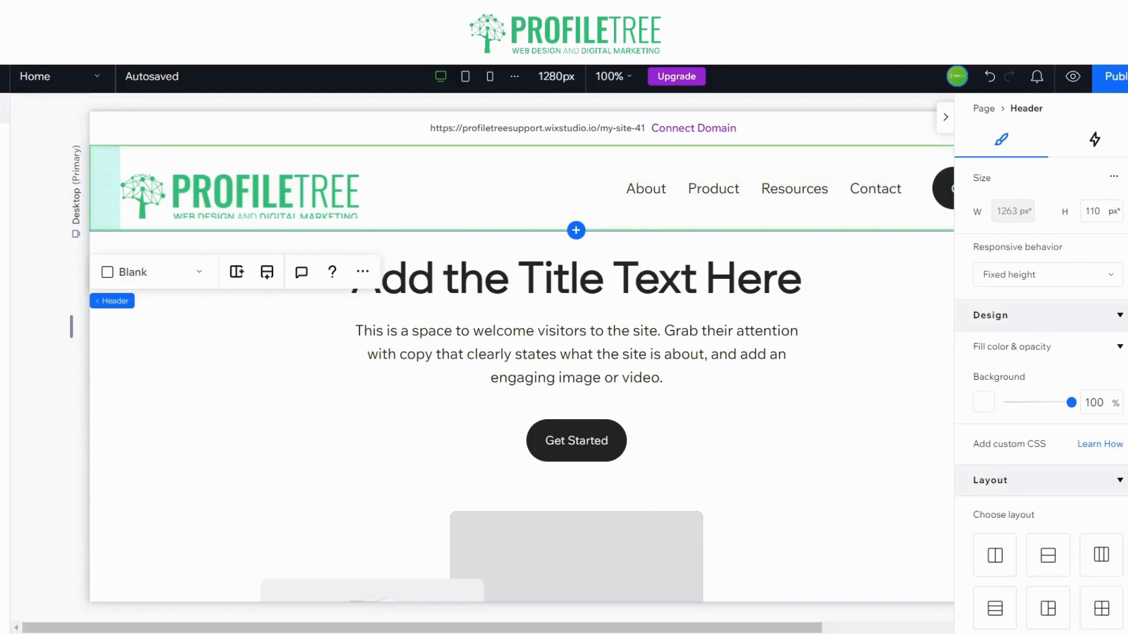
{"action": "left_click", "coordinate": [4, 109]}
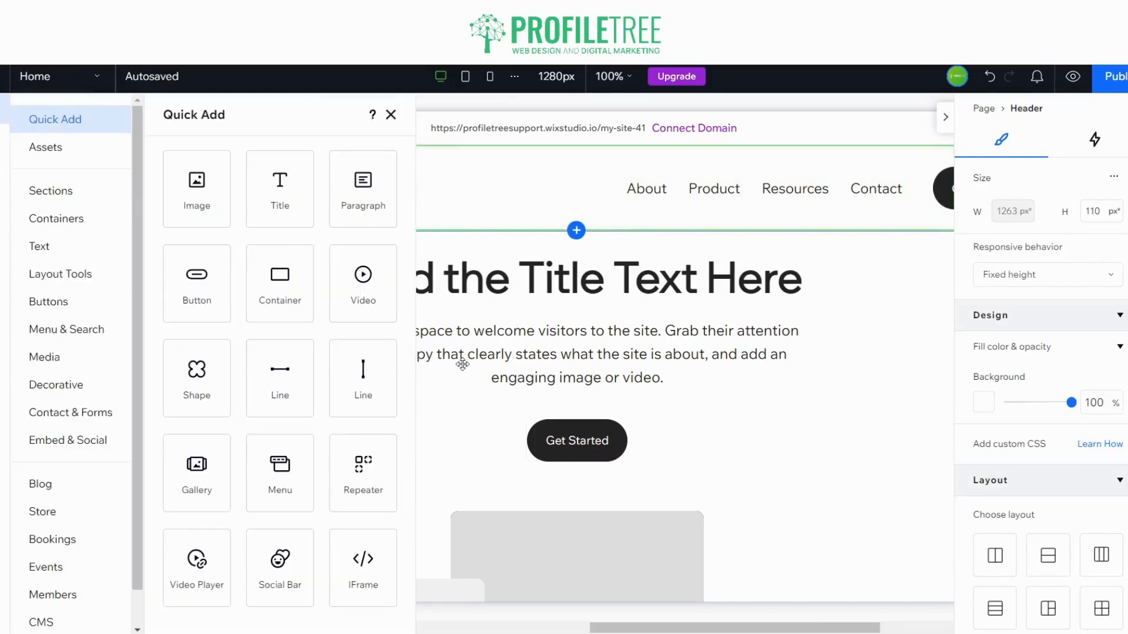
{"action": "left_click", "coordinate": [482, 180]}
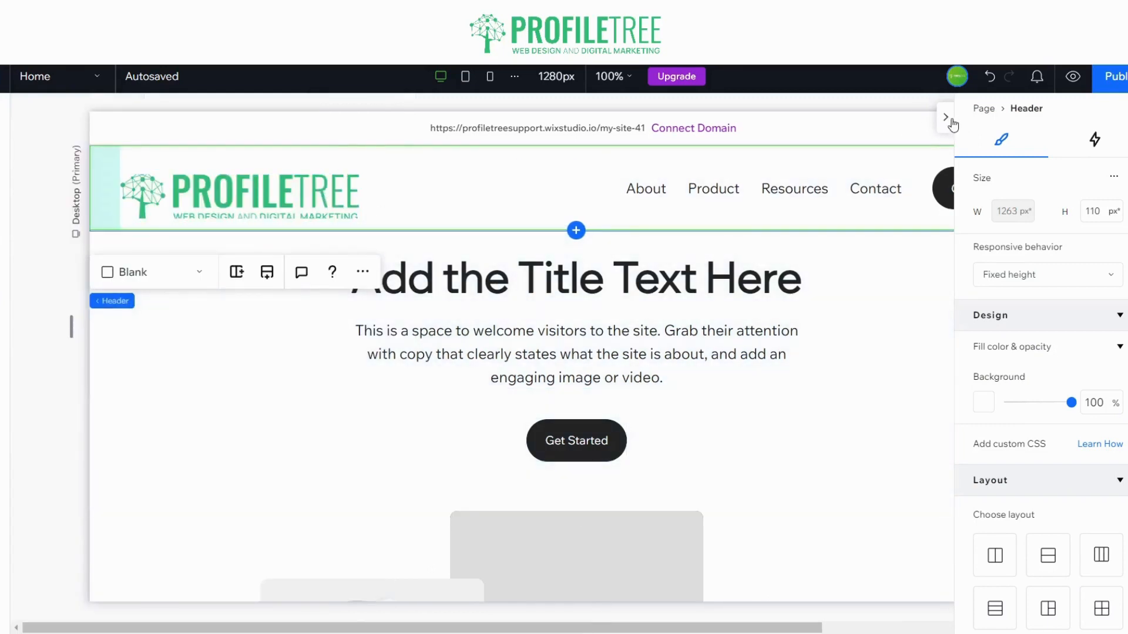
- Move the logo up to a Y position of about 26 px, vertically aligned with the header's navigation links
{"action": "left_click", "coordinate": [221, 210]}
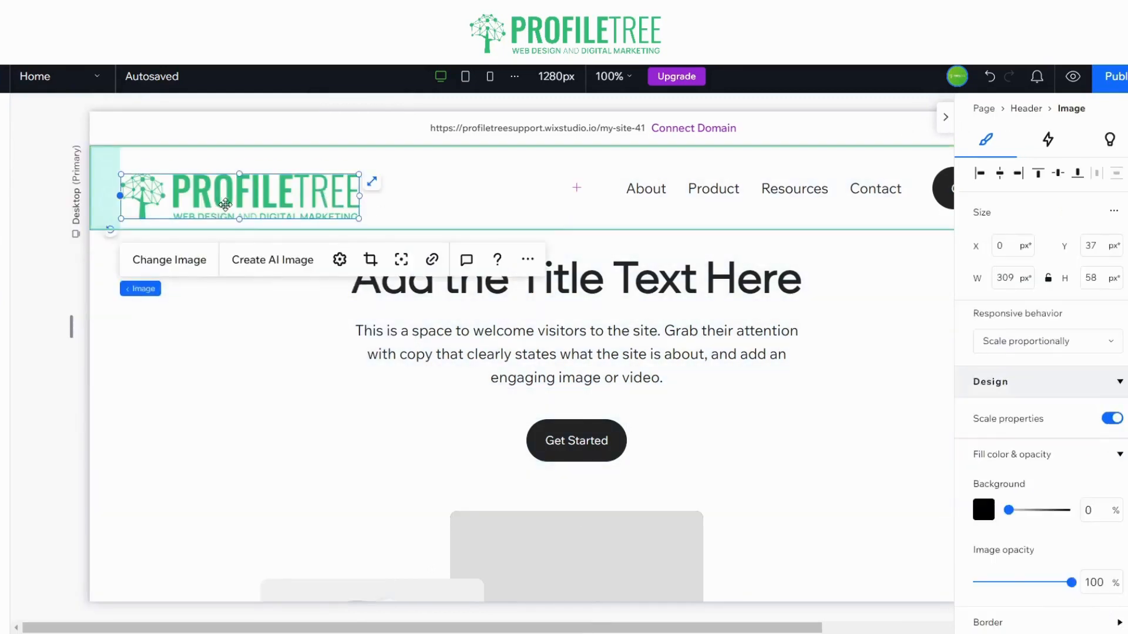
{"action": "left_click_drag", "start_coordinate": [225, 203], "coordinate": [225, 196]}
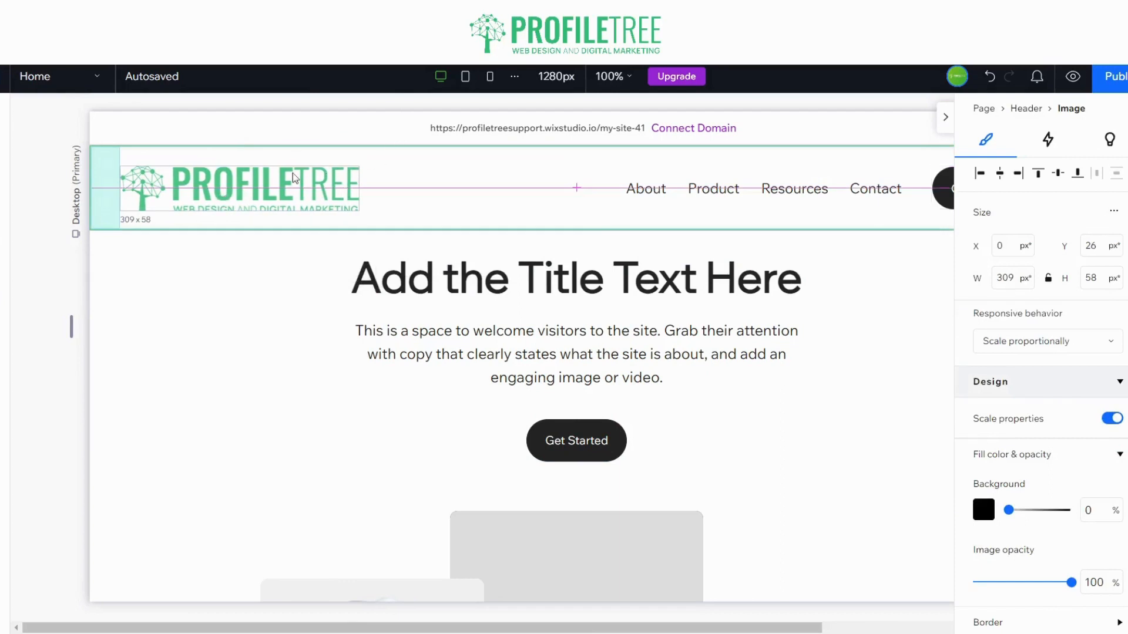
- Select the header's horizontal menu and open the text design settings for its menu items
{"action": "left_click_drag", "start_coordinate": [294, 178], "coordinate": [294, 178]}
{"action": "left_click", "coordinate": [945, 117]}
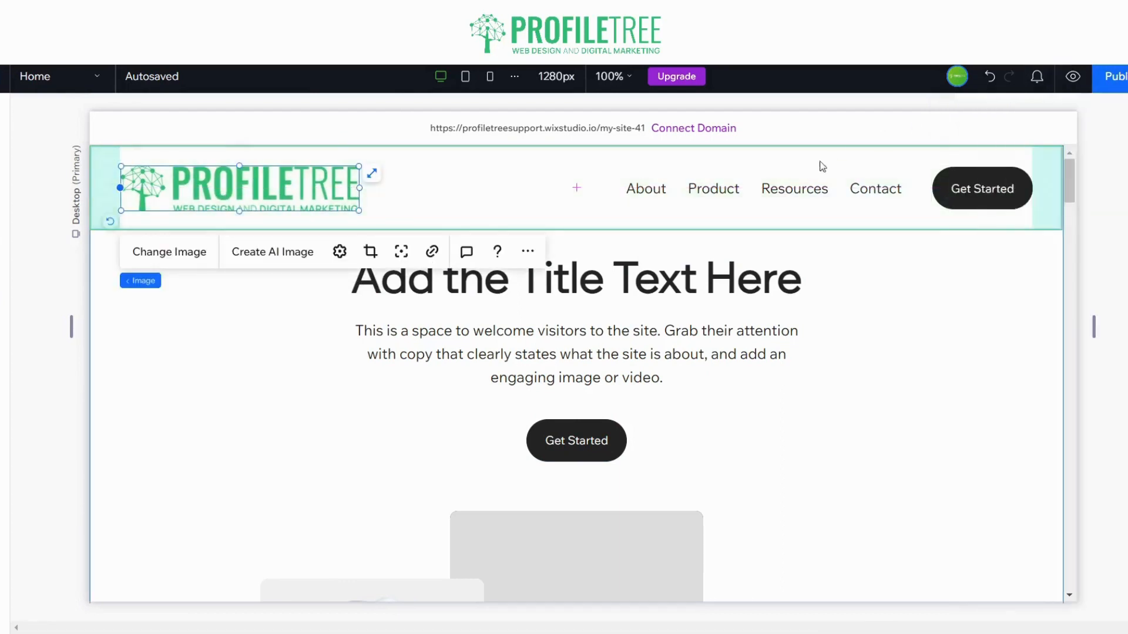
{"action": "left_click", "coordinate": [813, 188]}
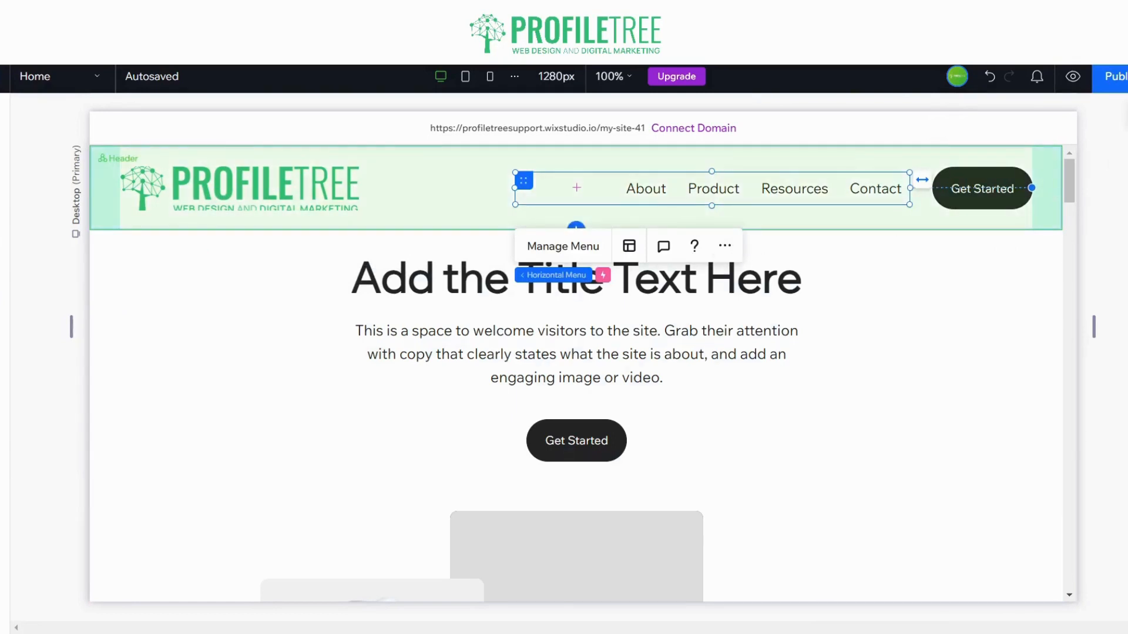
{"action": "left_click", "coordinate": [1126, 117]}
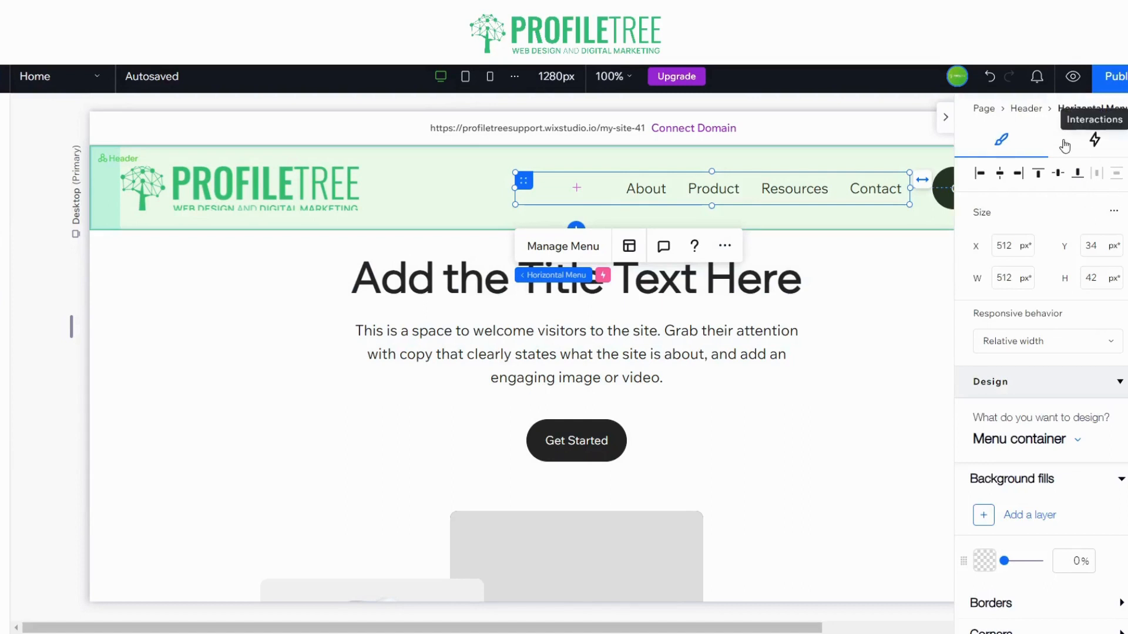
{"action": "scroll", "coordinate": [1066, 281], "scroll_direction": "down", "scroll_amount": 3}
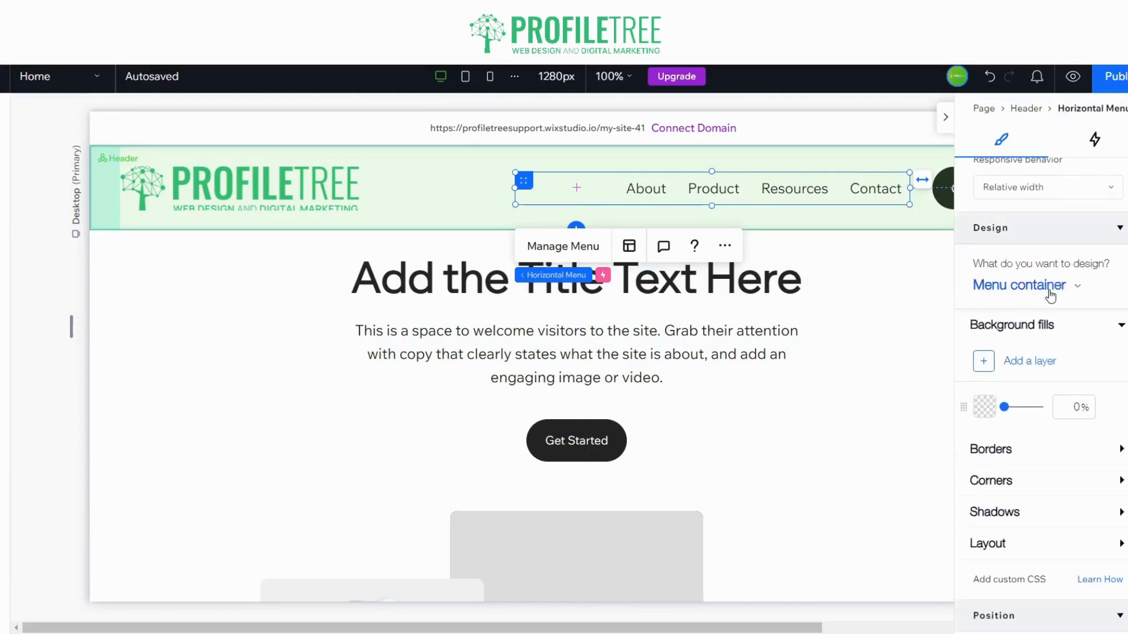
{"action": "left_click", "coordinate": [1051, 295]}
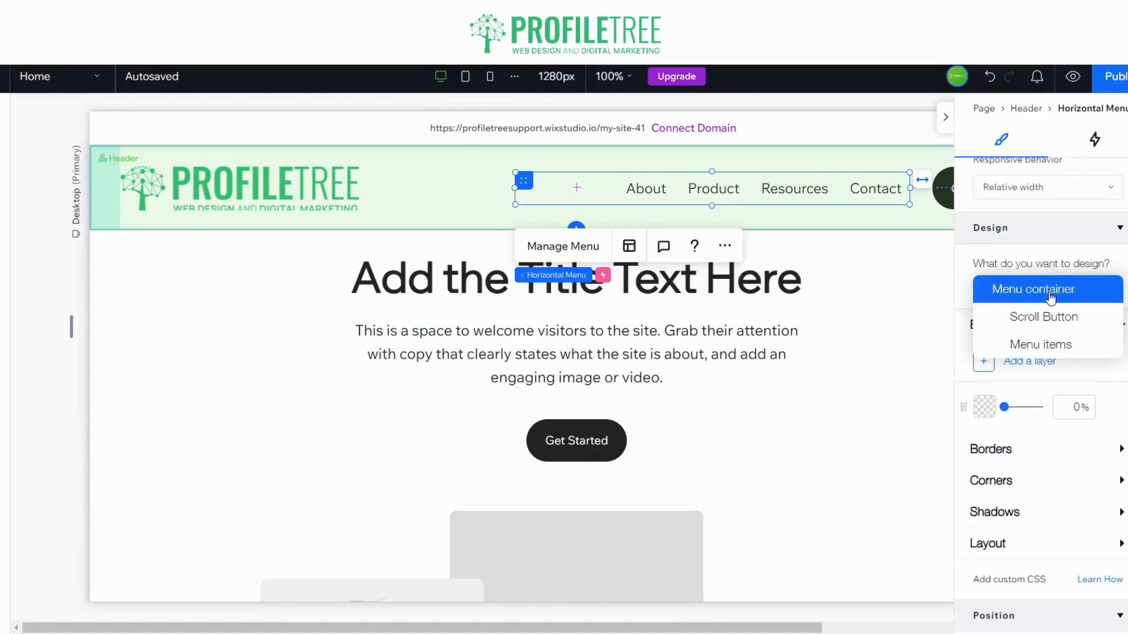
{"action": "left_click", "coordinate": [1050, 296]}
{"action": "left_click", "coordinate": [1047, 297]}
{"action": "left_click", "coordinate": [1049, 344]}
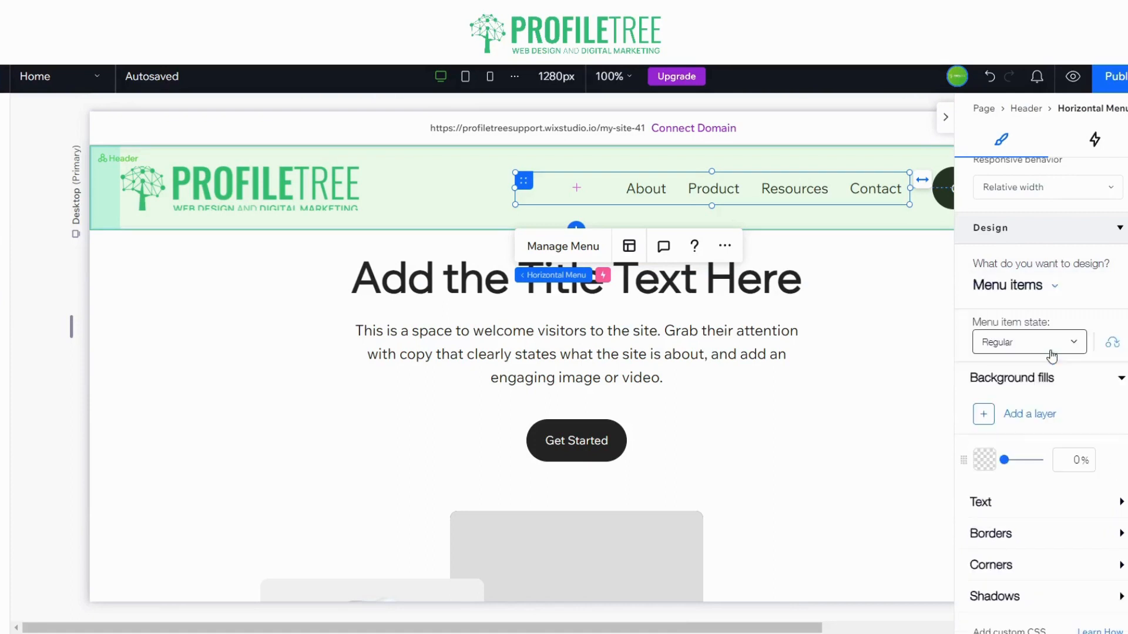
{"action": "left_click", "coordinate": [994, 501]}
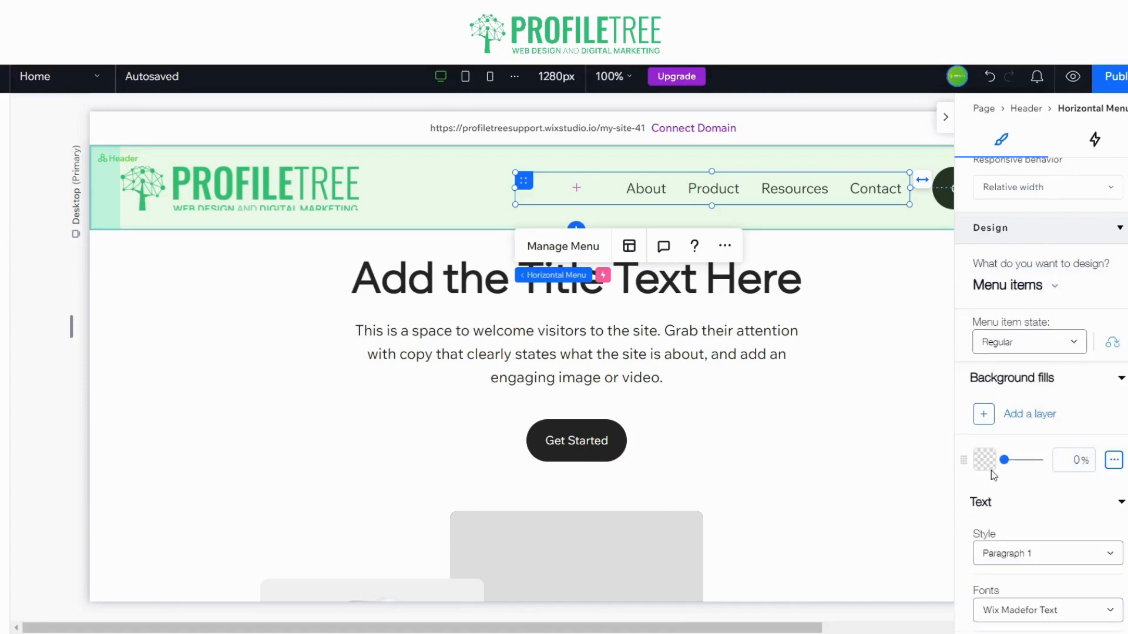
{"action": "scroll", "coordinate": [1038, 395], "scroll_direction": "down", "scroll_amount": 5}
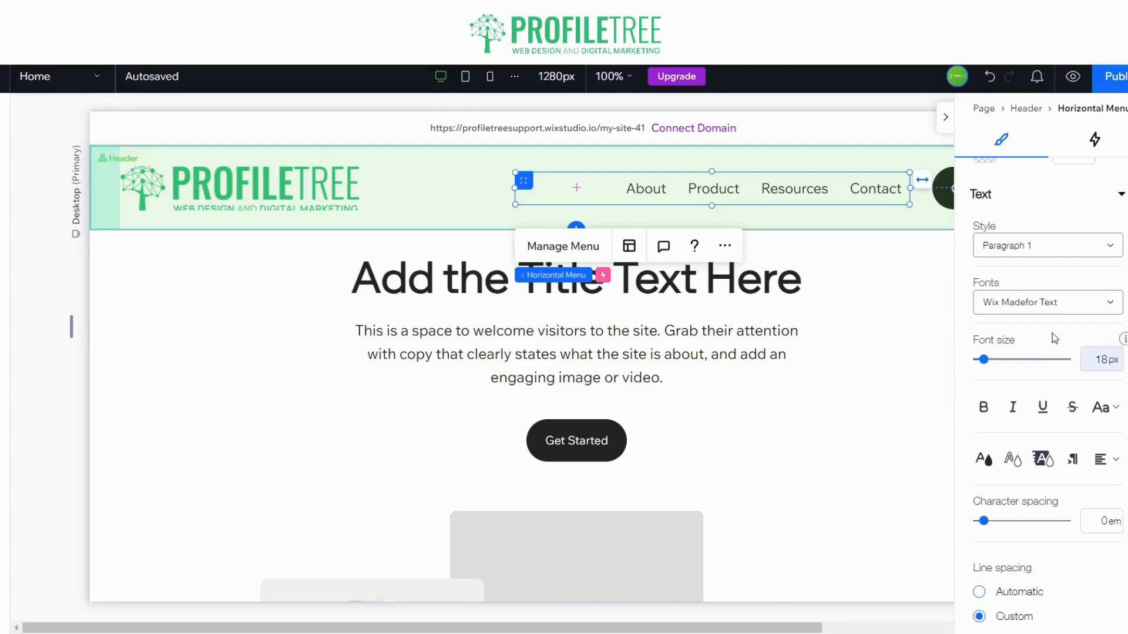
- Try Verdana as the font for the header's menu items
{"action": "left_click", "coordinate": [1047, 303]}
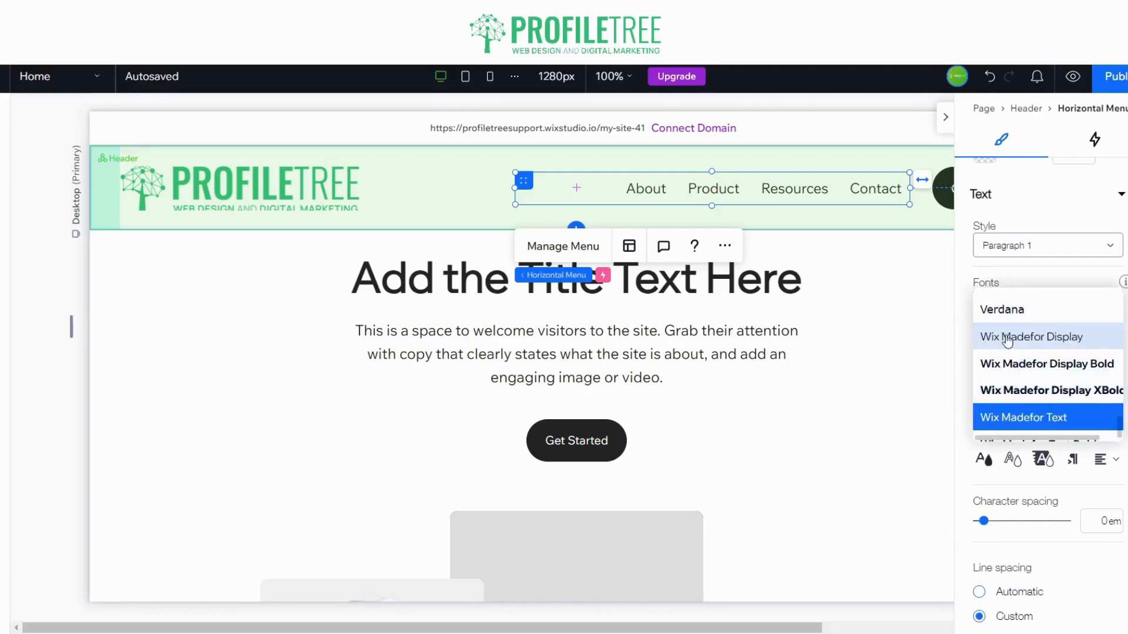
{"action": "scroll", "coordinate": [1006, 344], "scroll_direction": "down", "scroll_amount": 2}
{"action": "scroll", "coordinate": [997, 329], "scroll_direction": "up", "scroll_amount": 4}
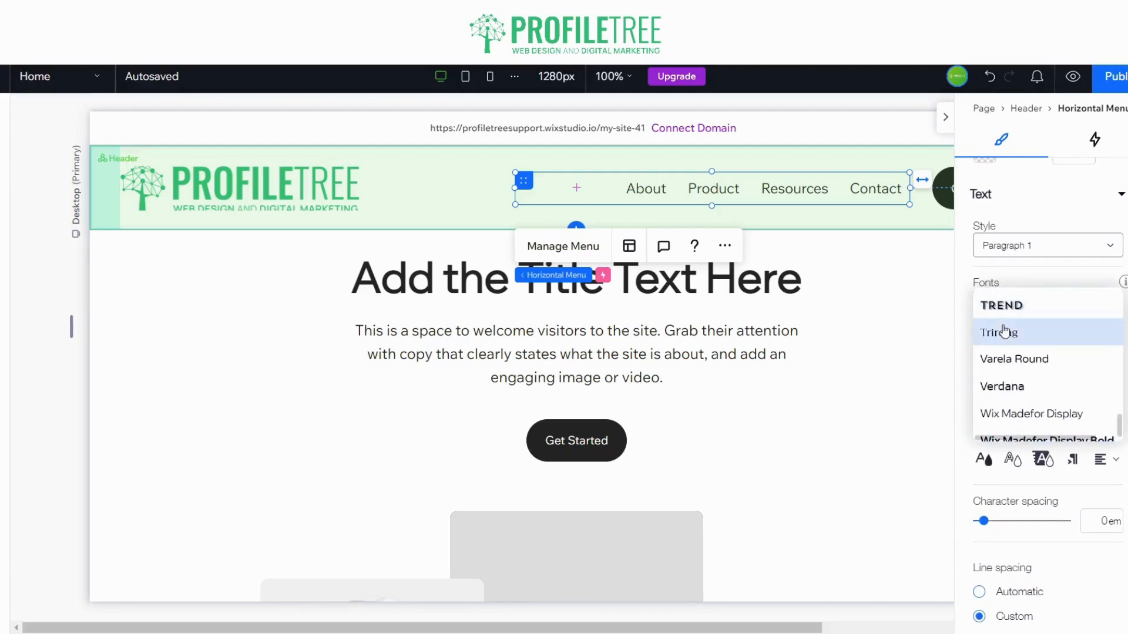
{"action": "left_click", "coordinate": [1015, 391]}
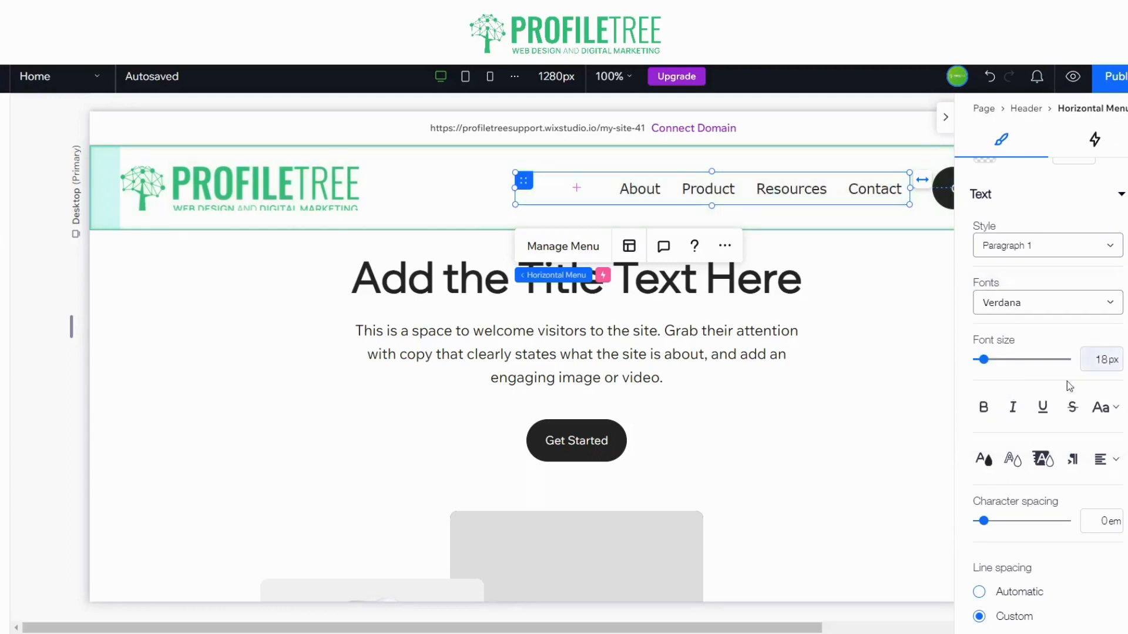
- Try the Basic font on the header's menu items
{"action": "left_click", "coordinate": [1044, 304]}
{"action": "scroll", "coordinate": [1034, 398], "scroll_direction": "up", "scroll_amount": 15}
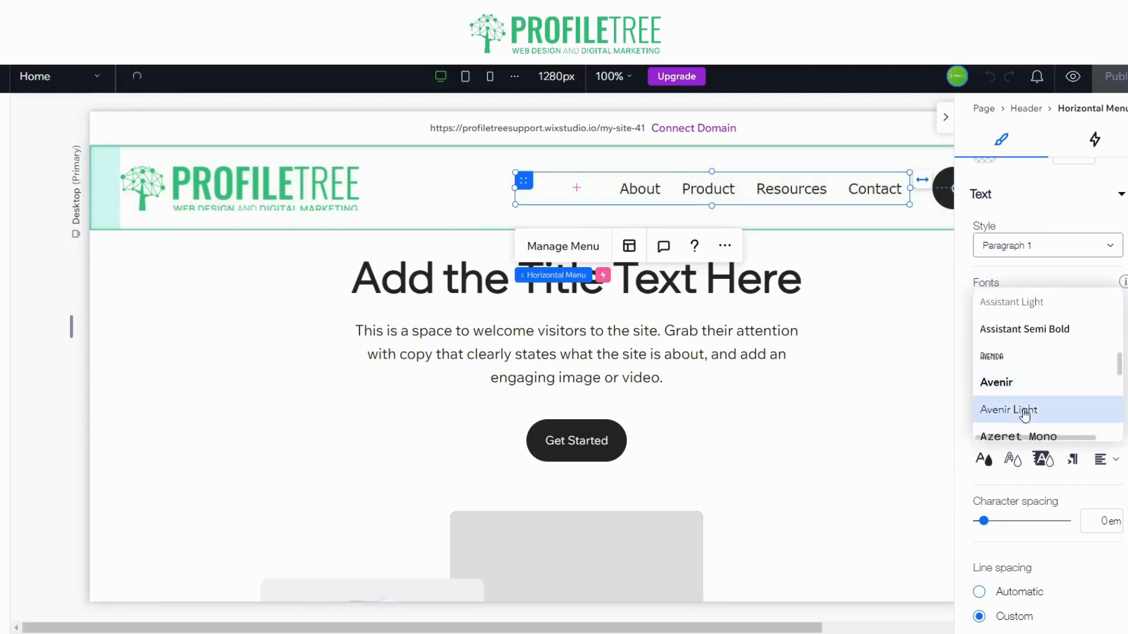
{"action": "scroll", "coordinate": [1007, 353], "scroll_direction": "down", "scroll_amount": 3}
{"action": "scroll", "coordinate": [1008, 352], "scroll_direction": "down", "scroll_amount": 3}
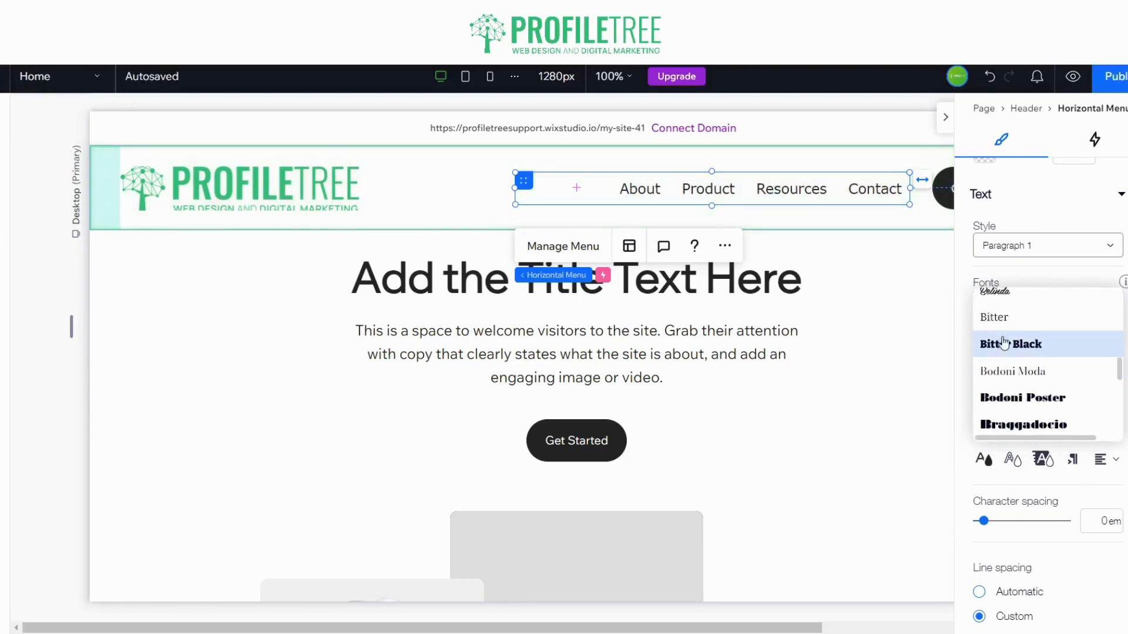
{"action": "scroll", "coordinate": [1011, 376], "scroll_direction": "up", "scroll_amount": 3}
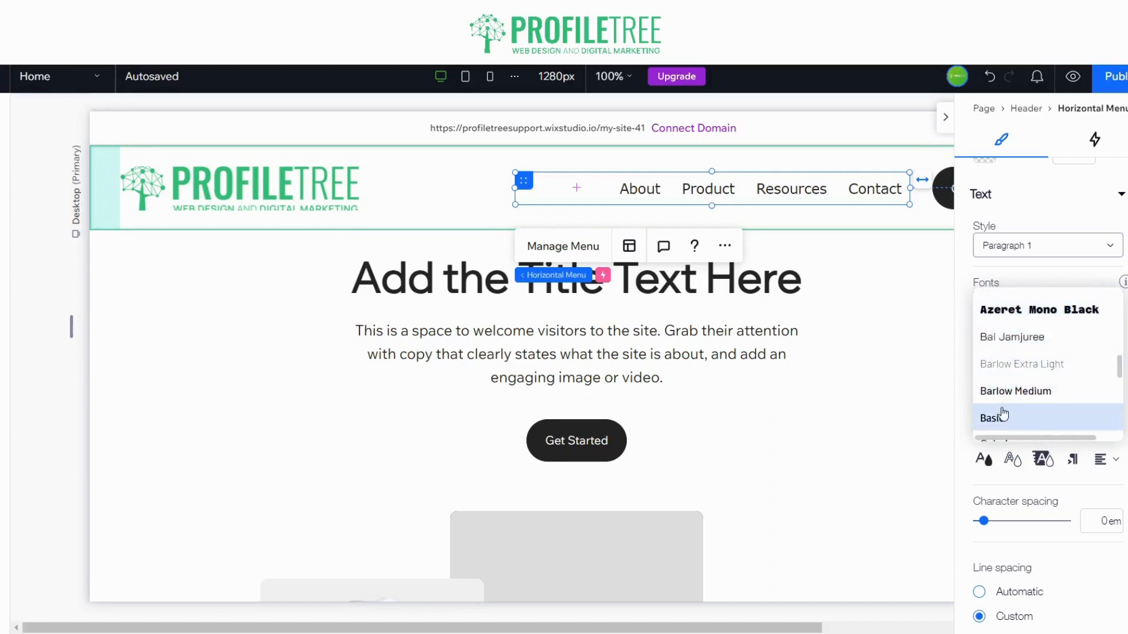
{"action": "left_click", "coordinate": [1003, 417]}
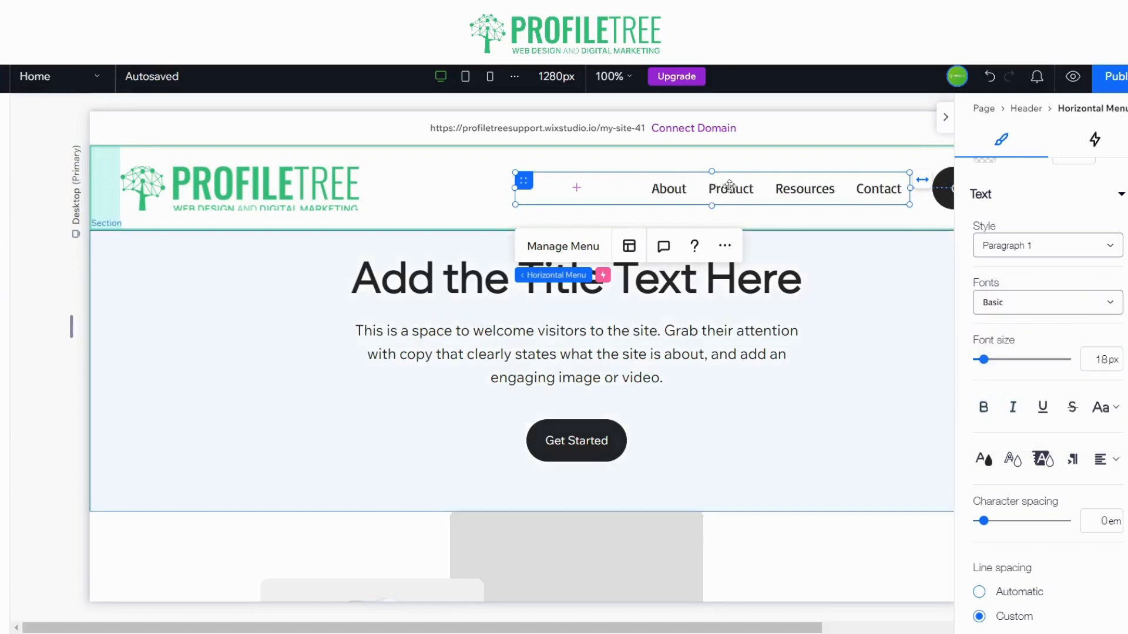
{"action": "left_click", "coordinate": [1022, 316]}
{"action": "scroll", "coordinate": [1034, 370], "scroll_direction": "down", "scroll_amount": 5}
{"action": "scroll", "coordinate": [1037, 375], "scroll_direction": "up", "scroll_amount": 3}
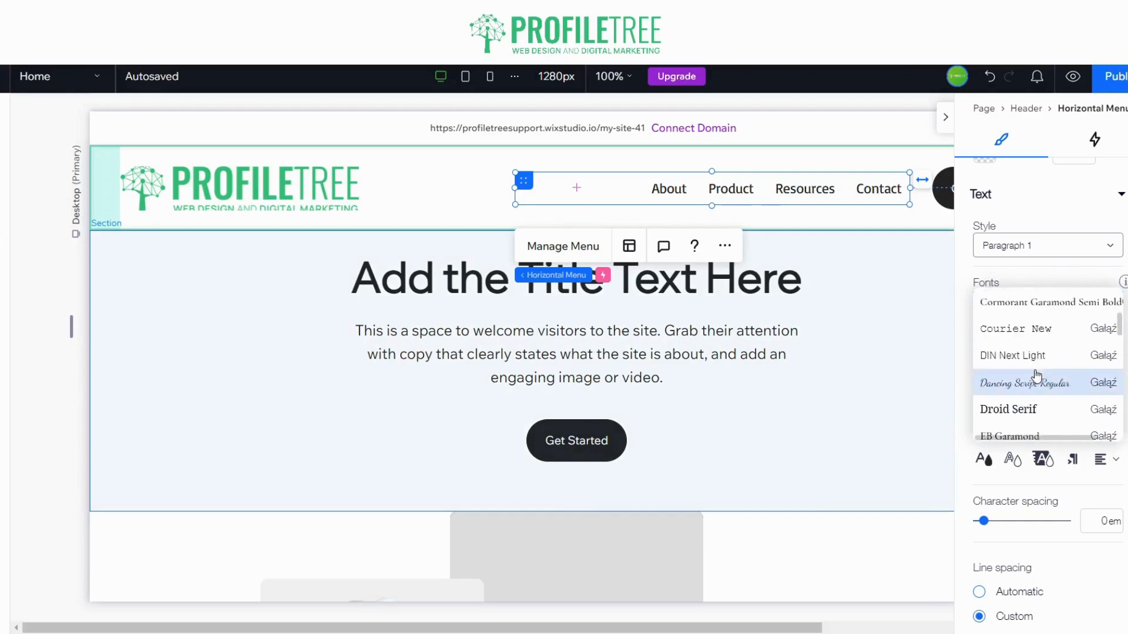
{"action": "scroll", "coordinate": [1034, 374], "scroll_direction": "up", "scroll_amount": 8}
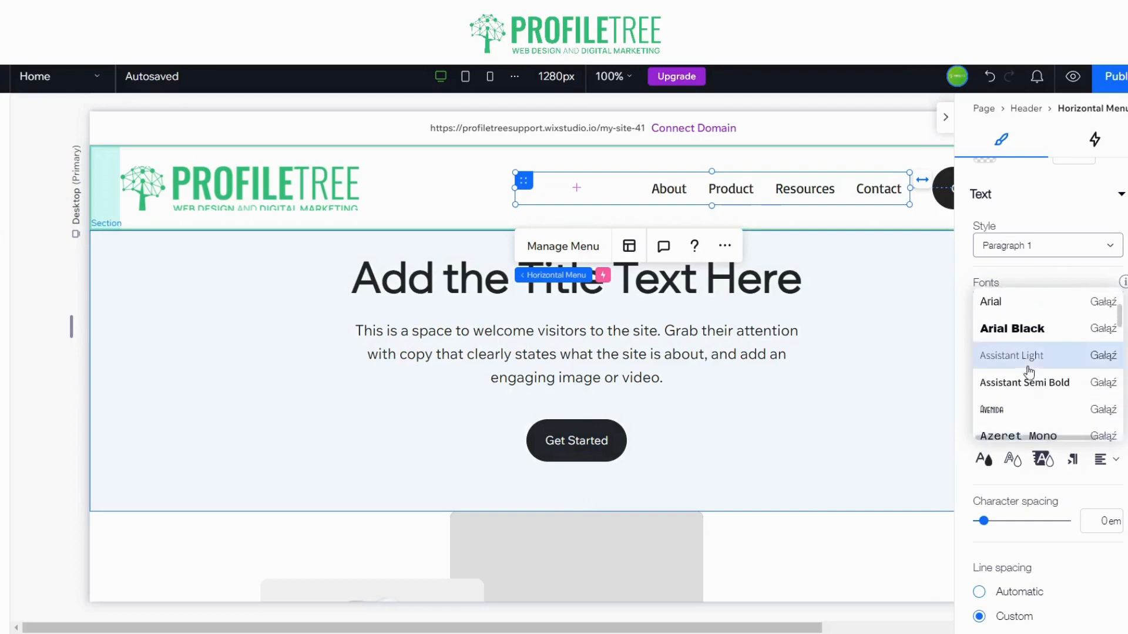
{"action": "scroll", "coordinate": [1029, 371], "scroll_direction": "down", "scroll_amount": 15}
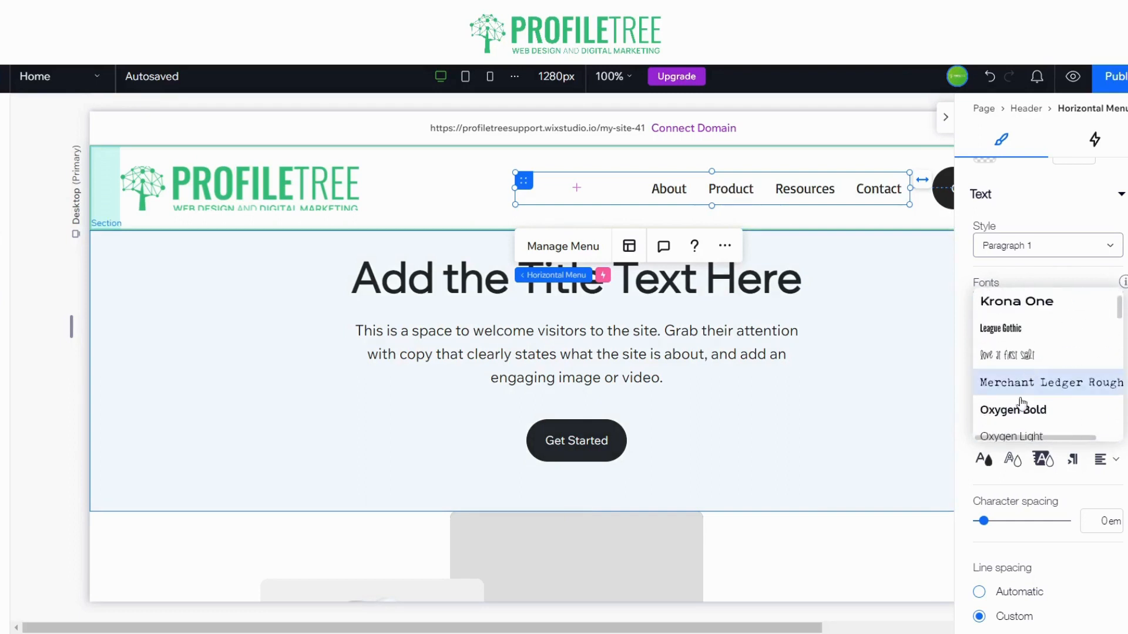
{"action": "scroll", "coordinate": [1021, 393], "scroll_direction": "down", "scroll_amount": 6}
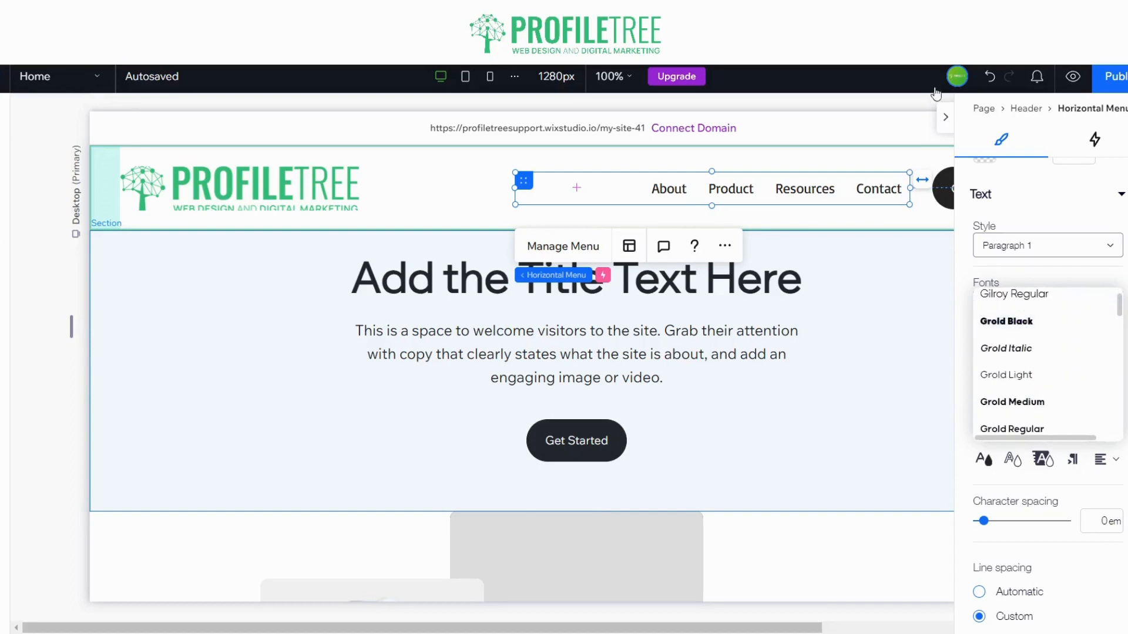
- Undo the Basic and Verdana font changes on the header menu and deselect it
{"action": "left_click", "coordinate": [989, 78]}
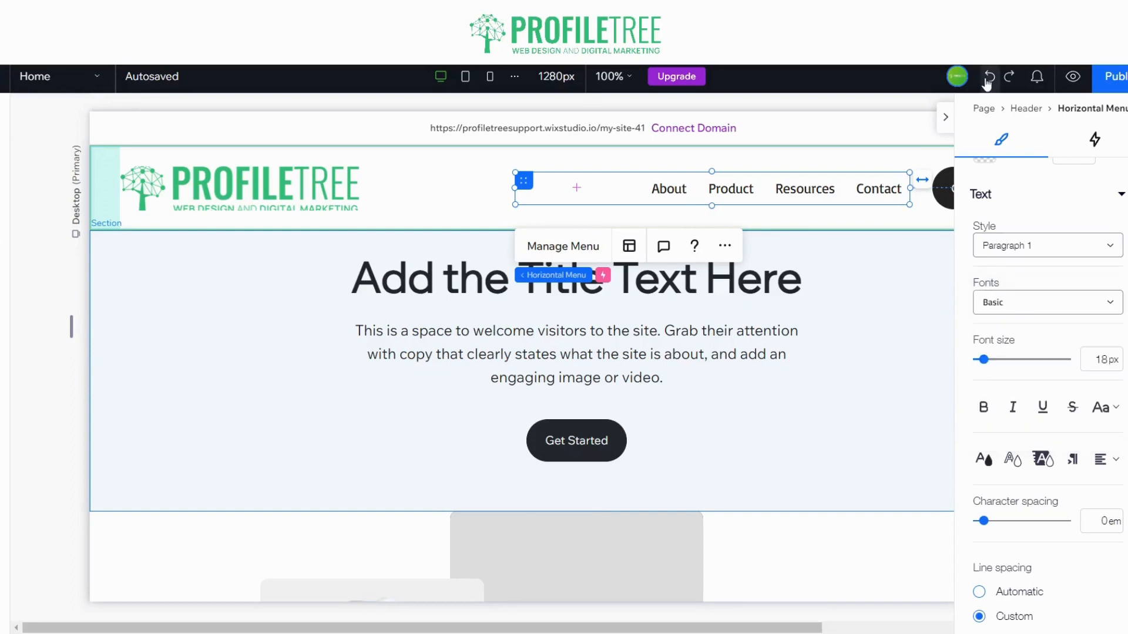
{"action": "left_click", "coordinate": [989, 77]}
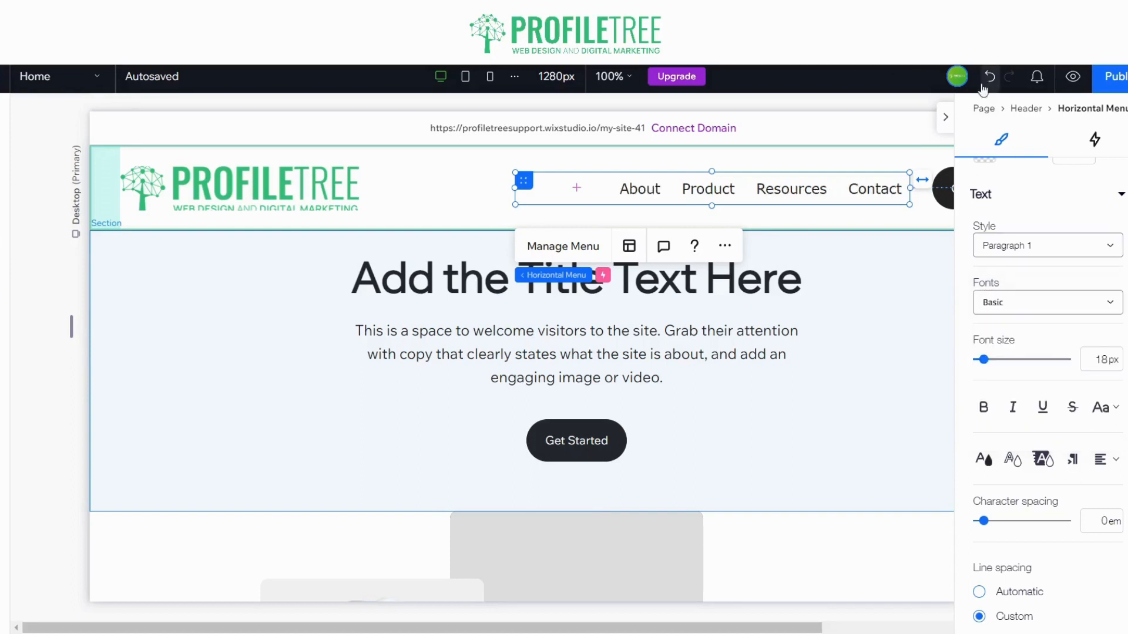
{"action": "left_click", "coordinate": [990, 79]}
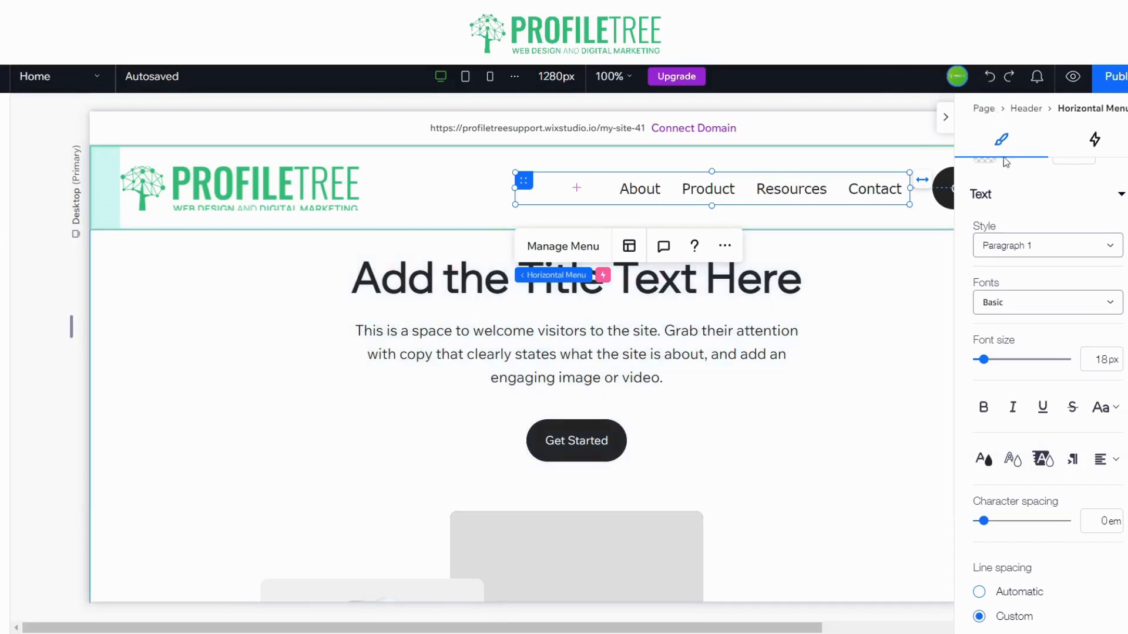
{"action": "left_click", "coordinate": [990, 79]}
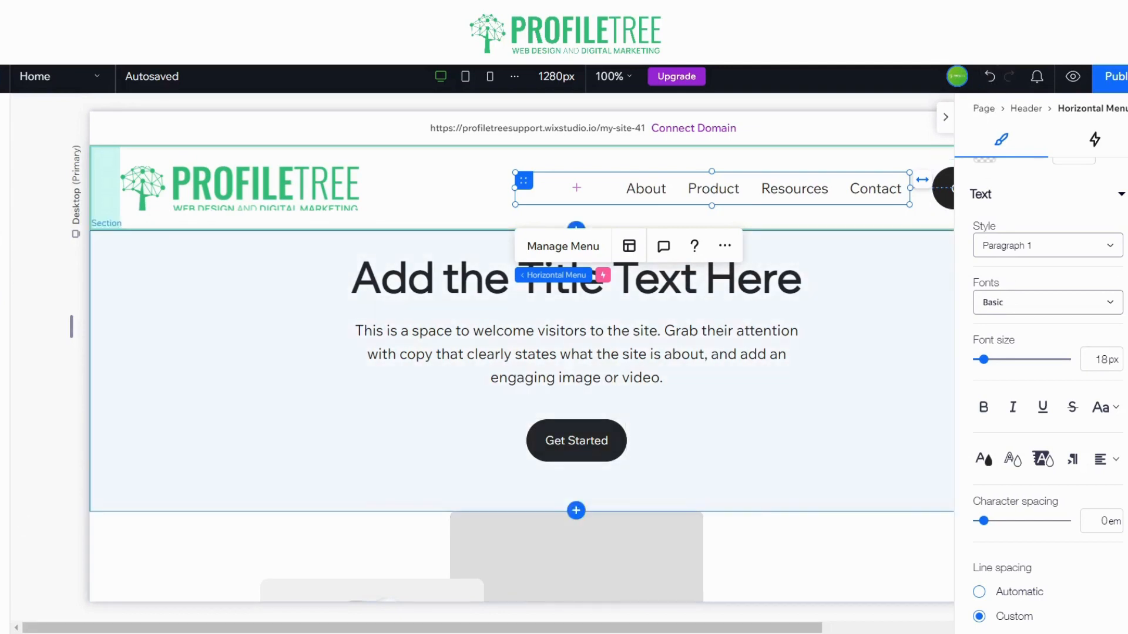
{"action": "key", "text": "Escape"}
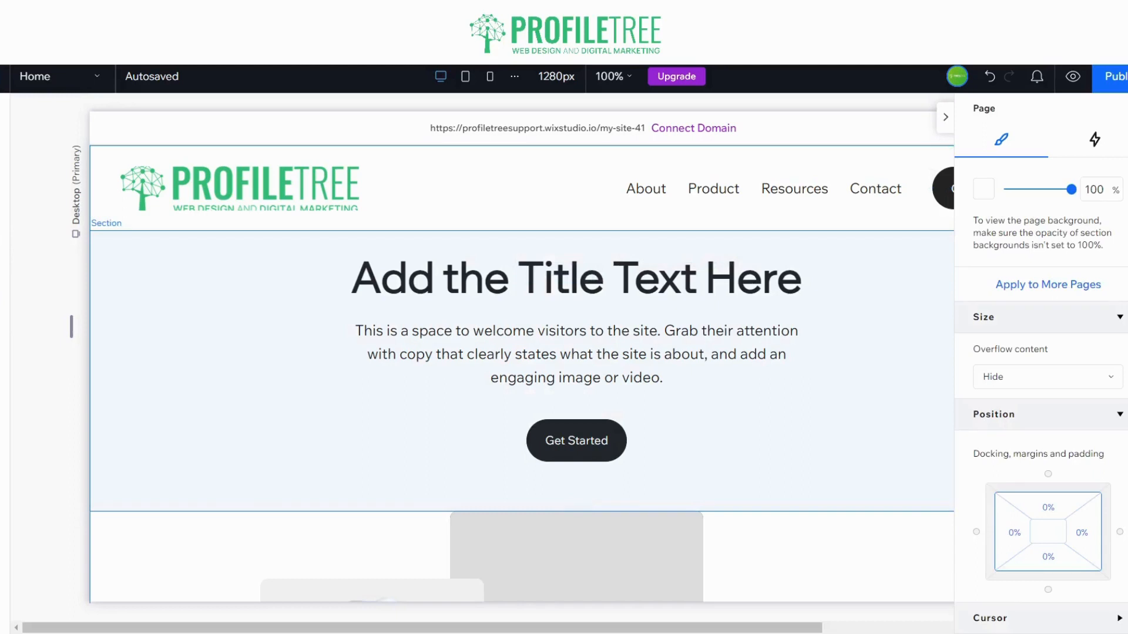
{"action": "scroll", "coordinate": [1046, 379], "scroll_direction": "up", "scroll_amount": 2}
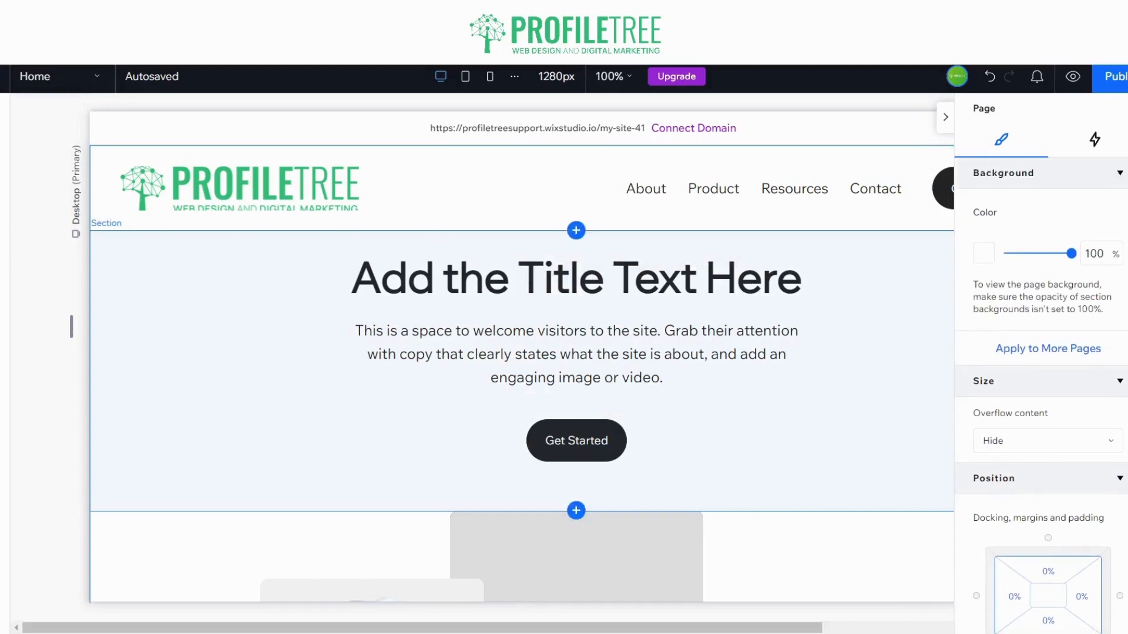
- Reselect the header's navigation menu and expand the text settings of its menu items in the Regular state
{"action": "left_click", "coordinate": [857, 192]}
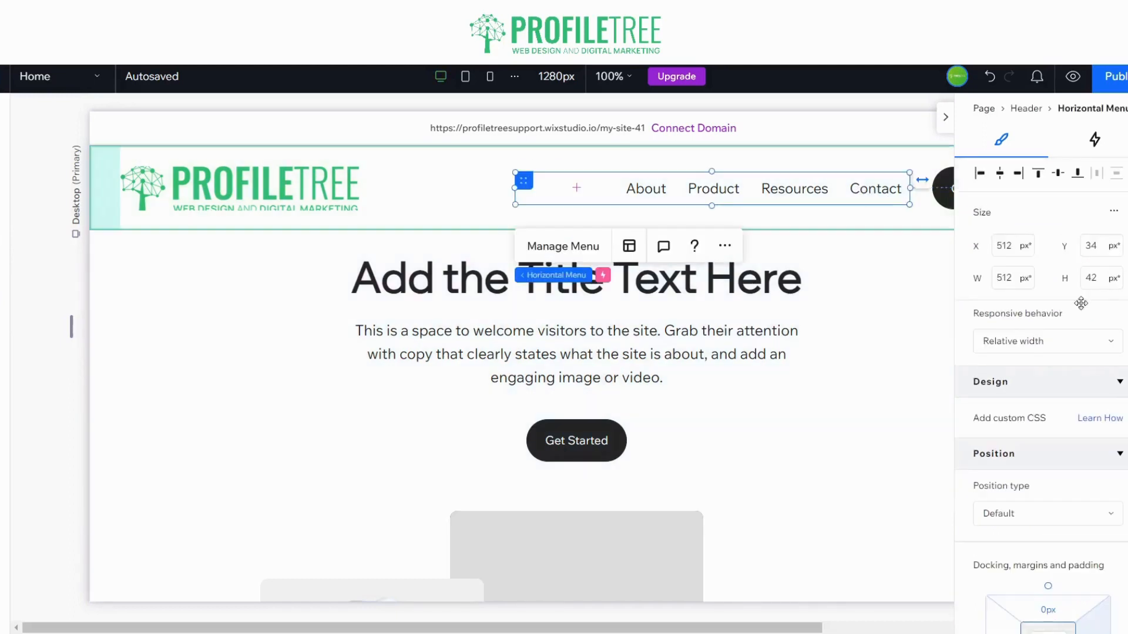
{"action": "scroll", "coordinate": [1031, 411], "scroll_direction": "down", "scroll_amount": 5}
{"action": "scroll", "coordinate": [1025, 276], "scroll_direction": "up", "scroll_amount": 5}
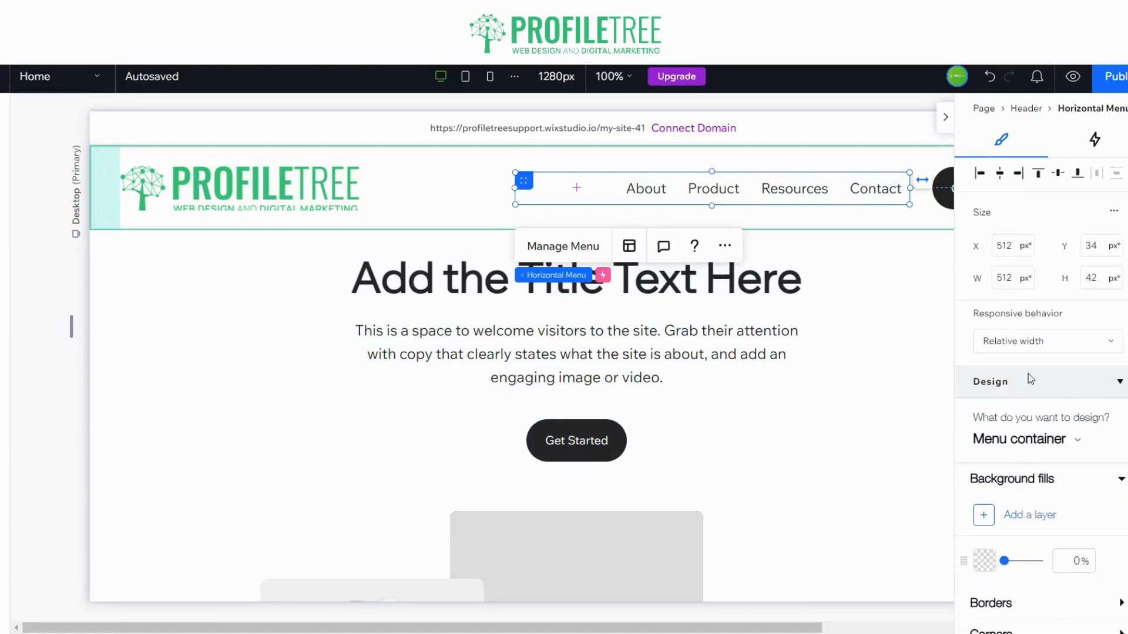
{"action": "left_click", "coordinate": [1033, 444]}
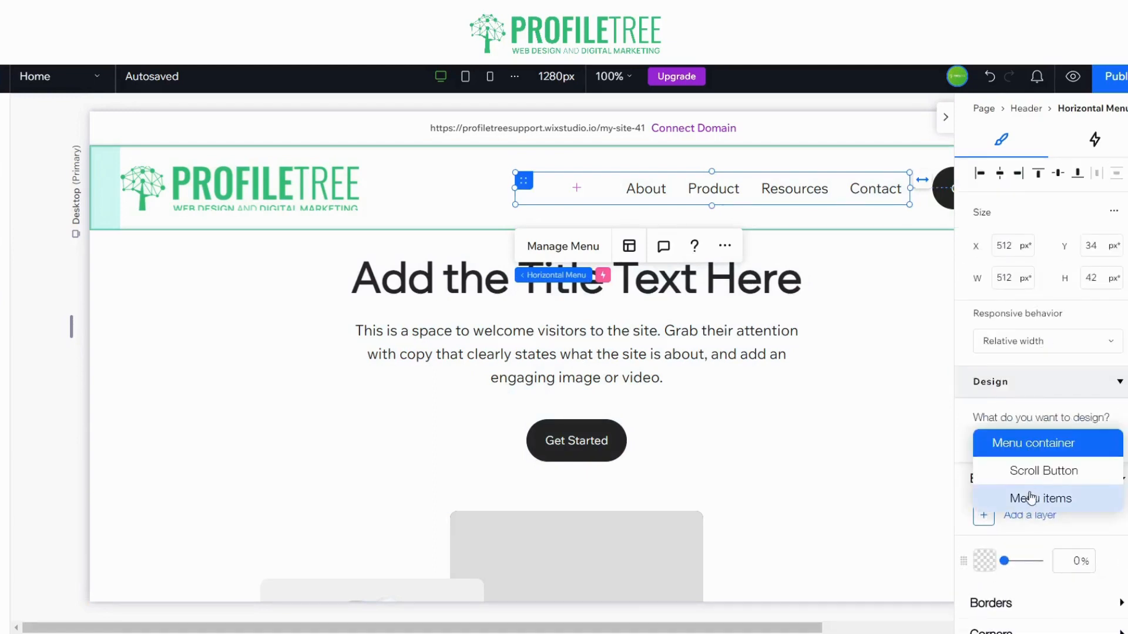
{"action": "left_click", "coordinate": [1031, 498]}
{"action": "scroll", "coordinate": [1000, 425], "scroll_direction": "down", "scroll_amount": 5}
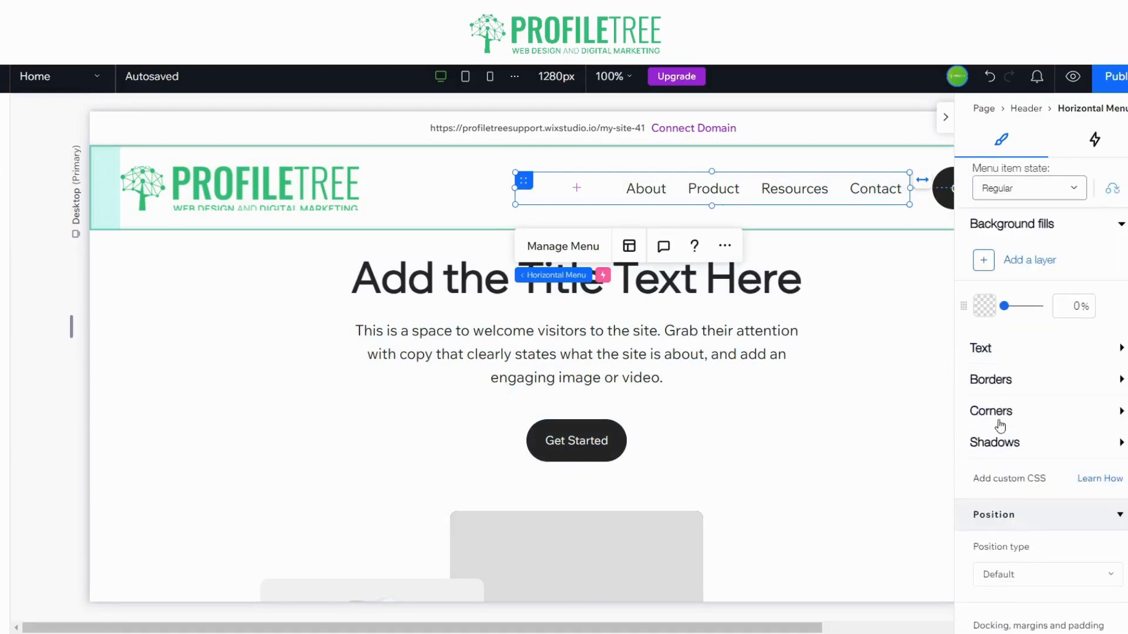
{"action": "left_click", "coordinate": [1009, 353]}
{"action": "scroll", "coordinate": [998, 440], "scroll_direction": "down", "scroll_amount": 2}
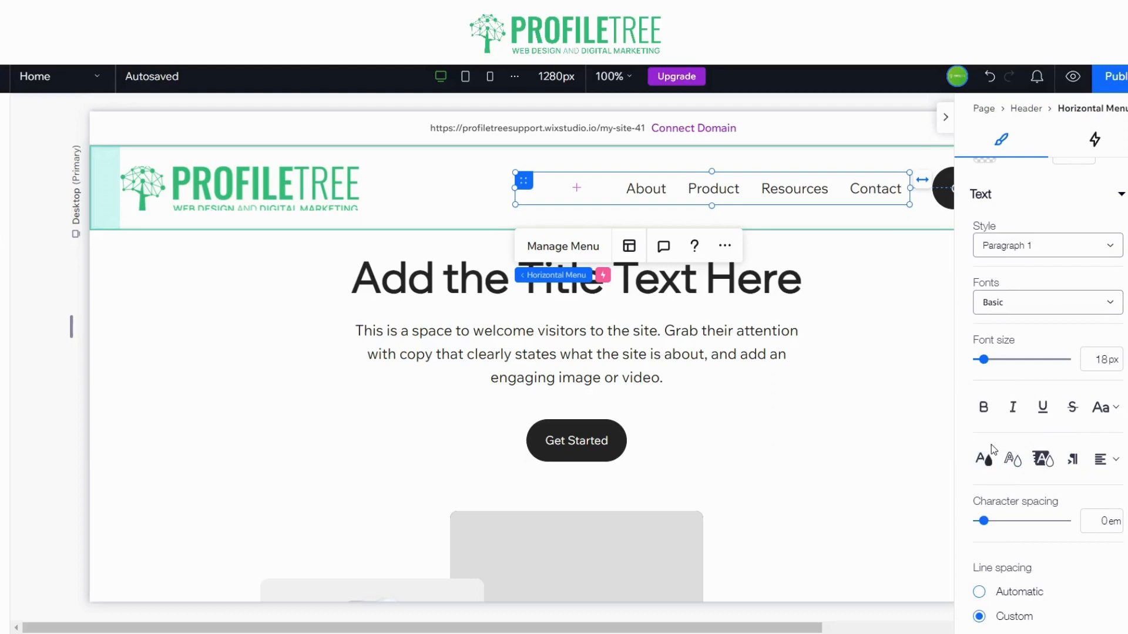
- Set the text color of the header menu items' Regular state to a new custom color, hex 33BC77
{"action": "left_click", "coordinate": [990, 456]}
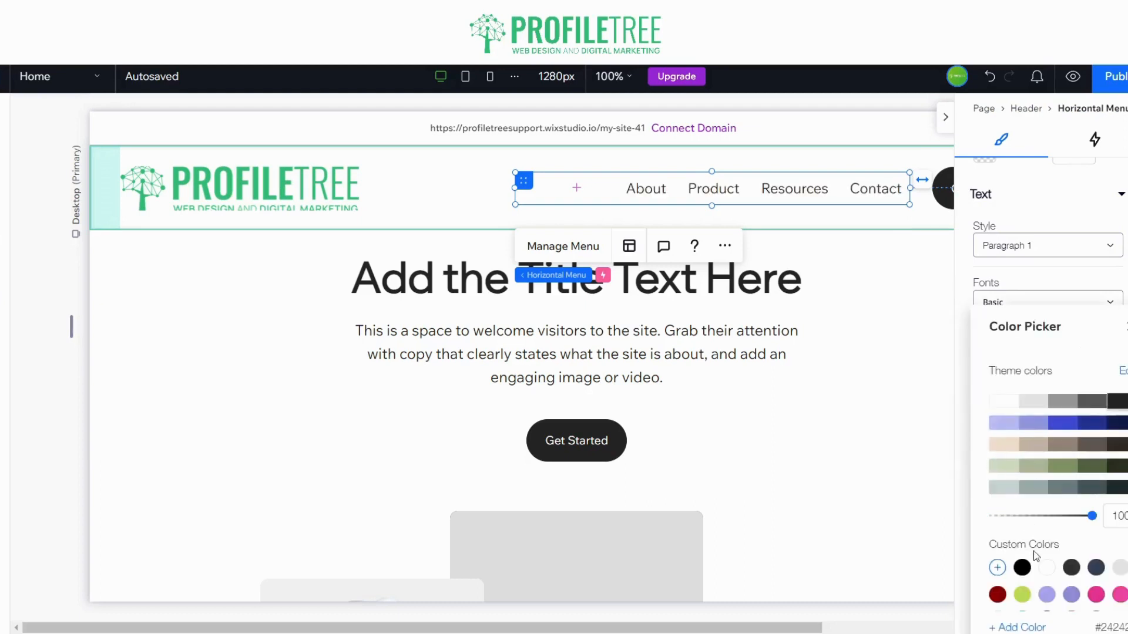
{"action": "scroll", "coordinate": [1035, 557], "scroll_direction": "down", "scroll_amount": 1}
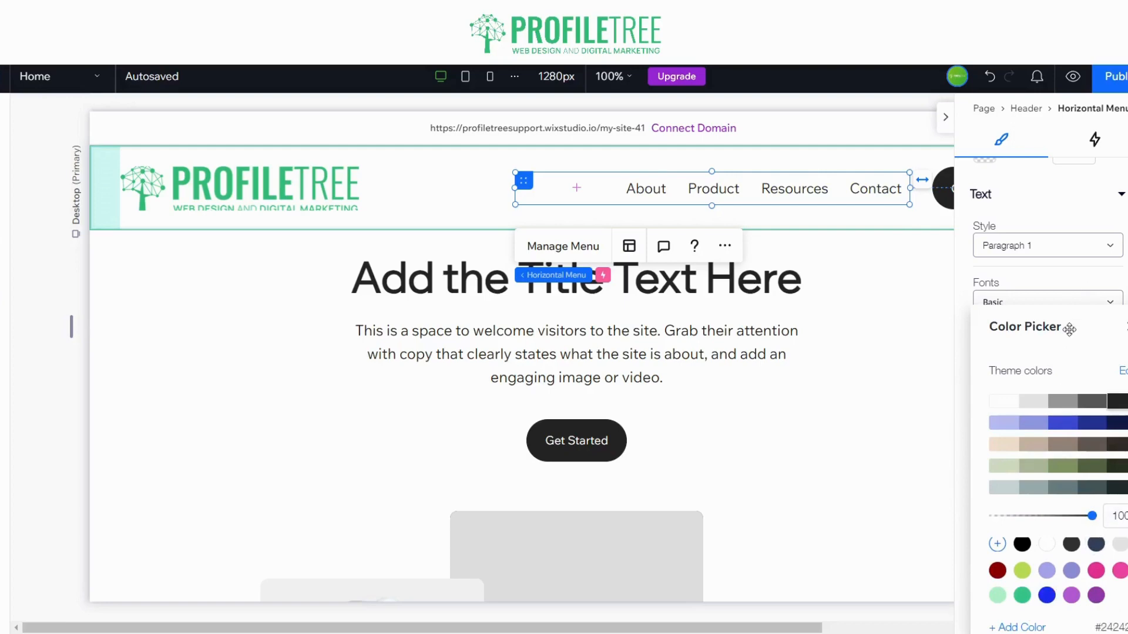
{"action": "left_click_drag", "start_coordinate": [1069, 329], "coordinate": [1049, 243]}
{"action": "left_click", "coordinate": [1003, 532]}
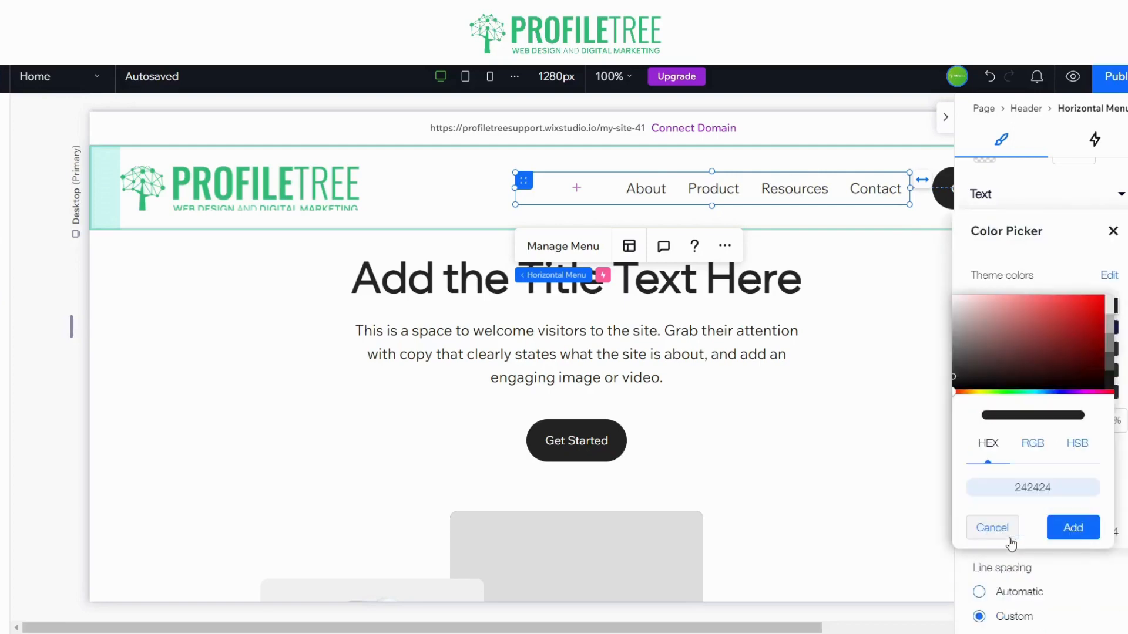
{"action": "left_click", "coordinate": [1029, 482]}
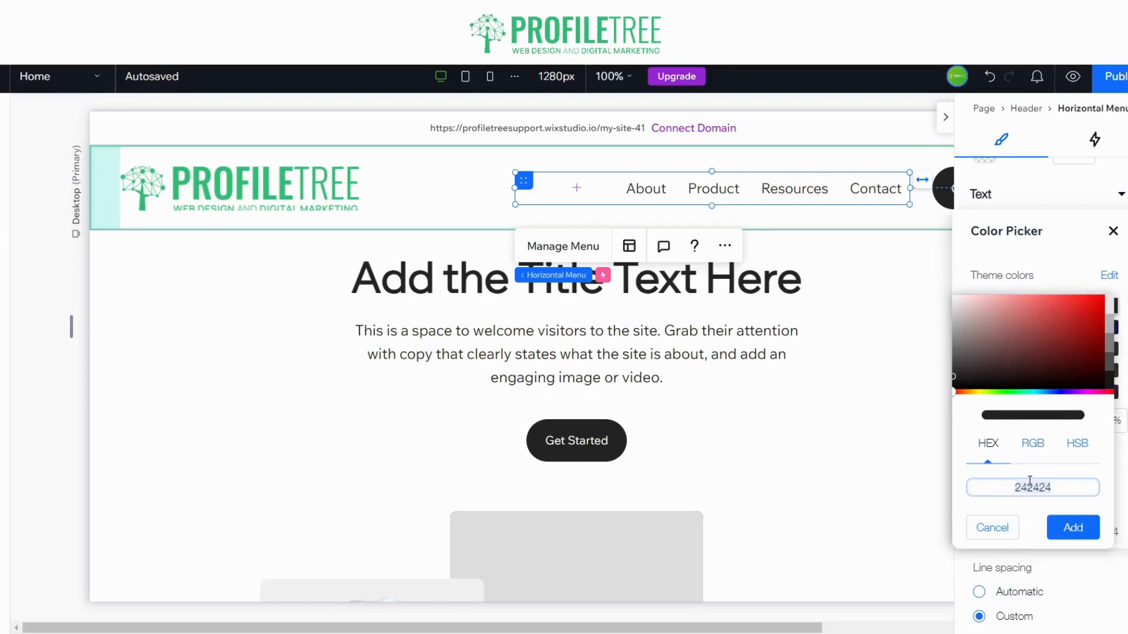
{"action": "type", "text": "33"}
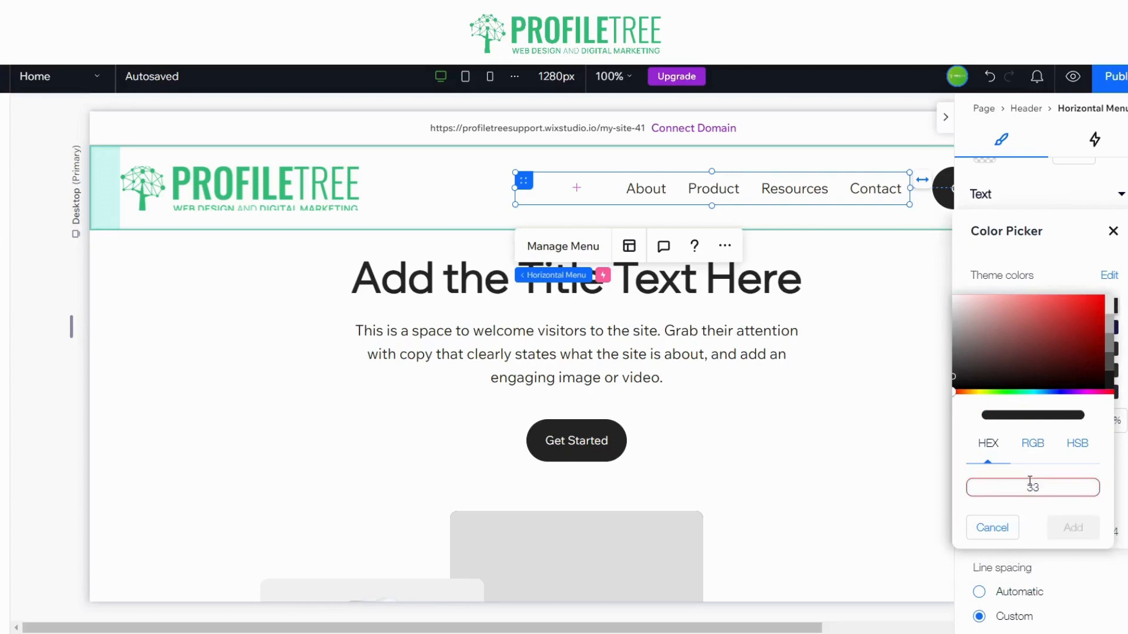
{"action": "type", "text": "bc77"}
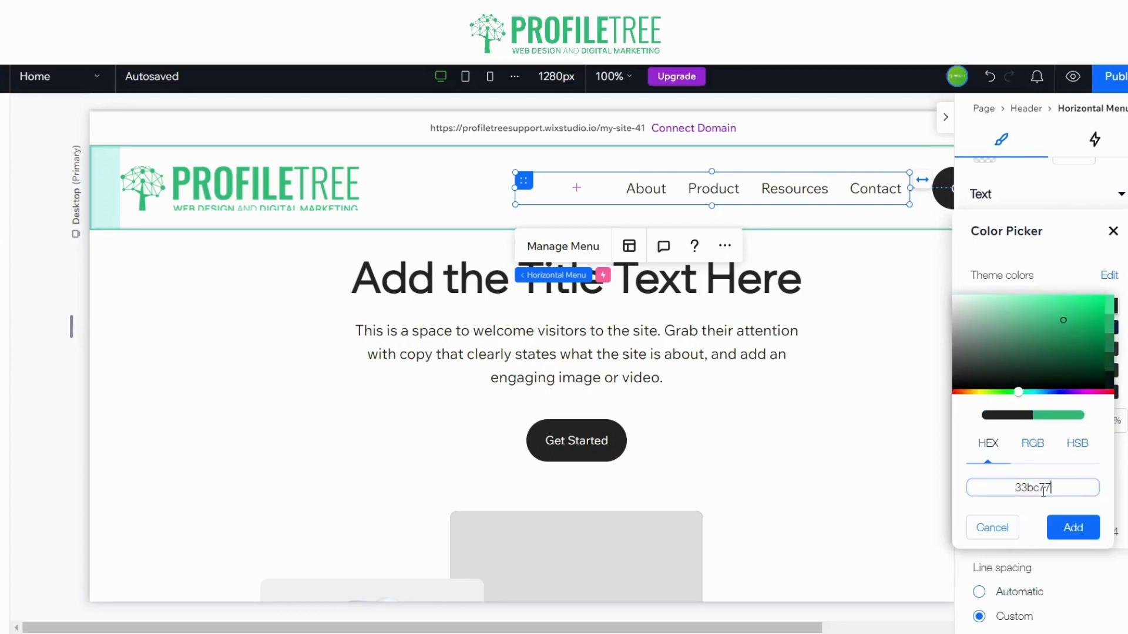
{"action": "left_click", "coordinate": [1072, 527]}
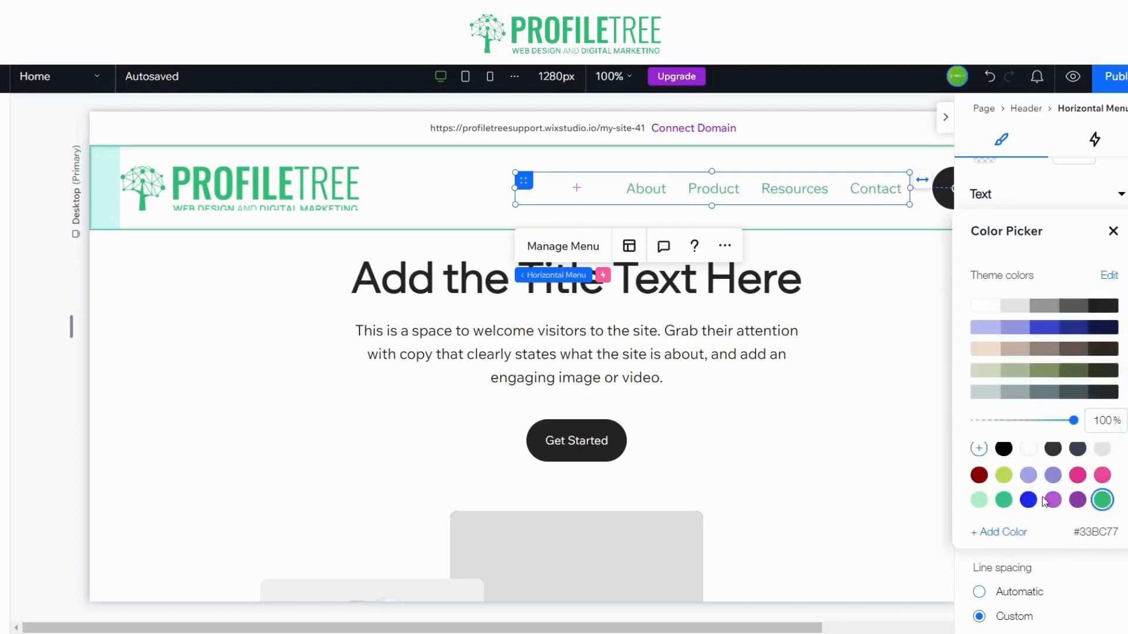
{"action": "left_click", "coordinate": [1114, 233]}
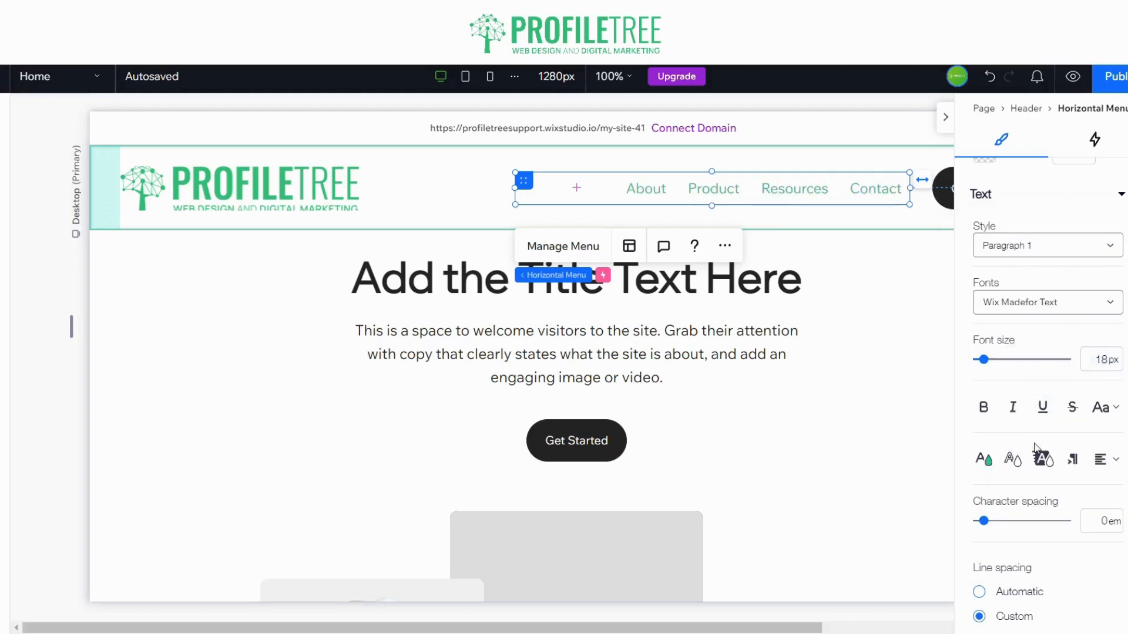
- Set the text color of the menu items' Hover state to the darkest grey-scale theme color
{"action": "scroll", "coordinate": [993, 359], "scroll_direction": "up", "scroll_amount": 5}
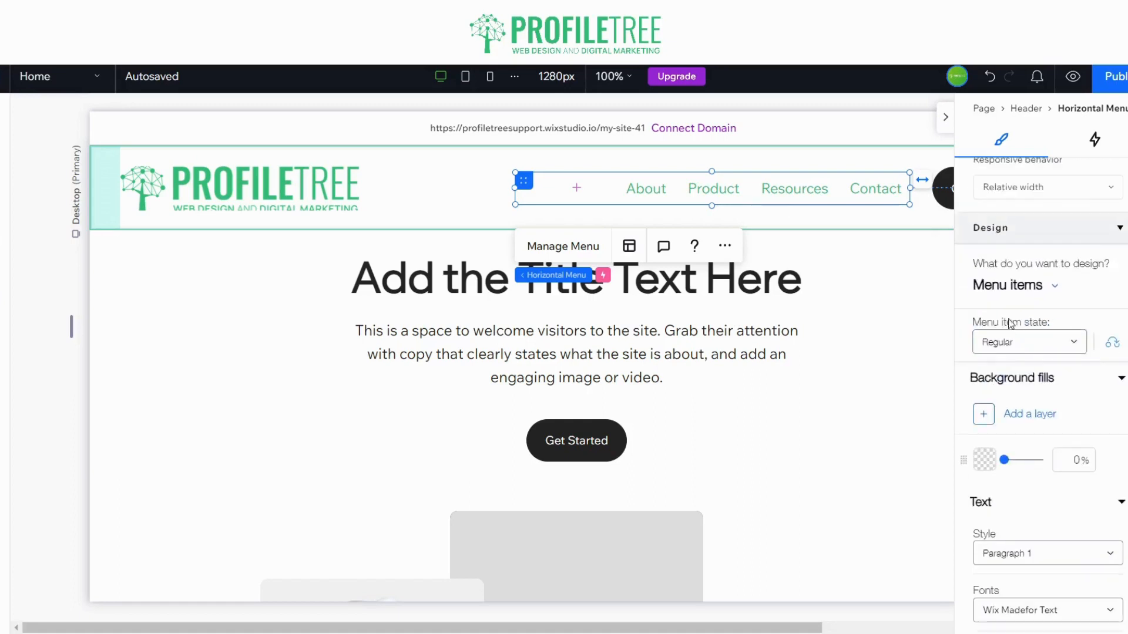
{"action": "left_click", "coordinate": [1040, 345]}
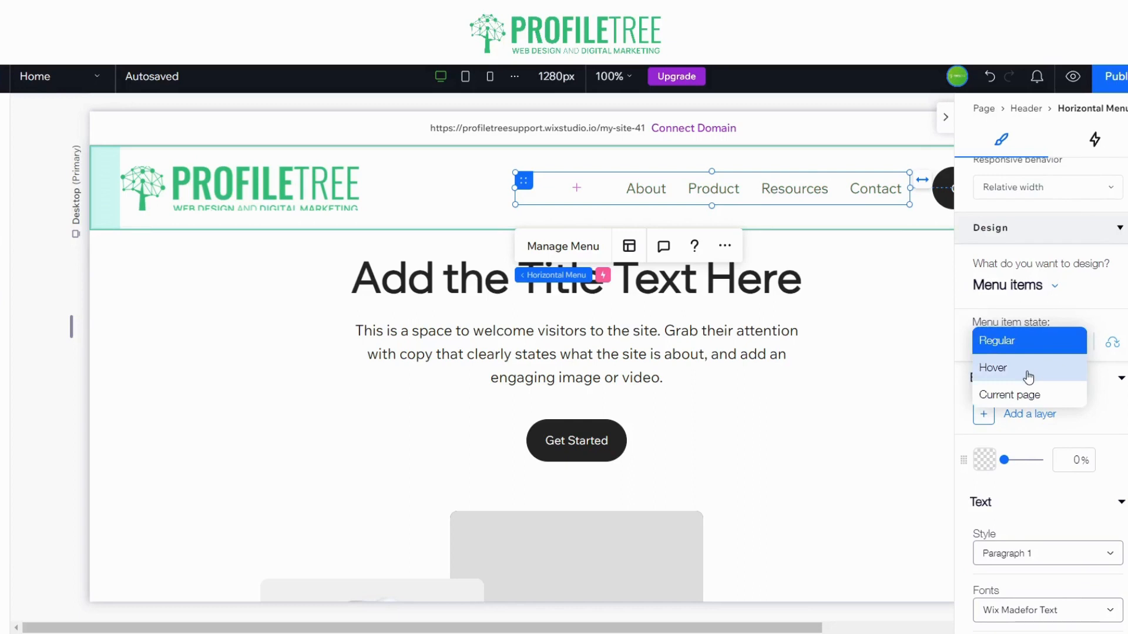
{"action": "left_click", "coordinate": [1019, 369]}
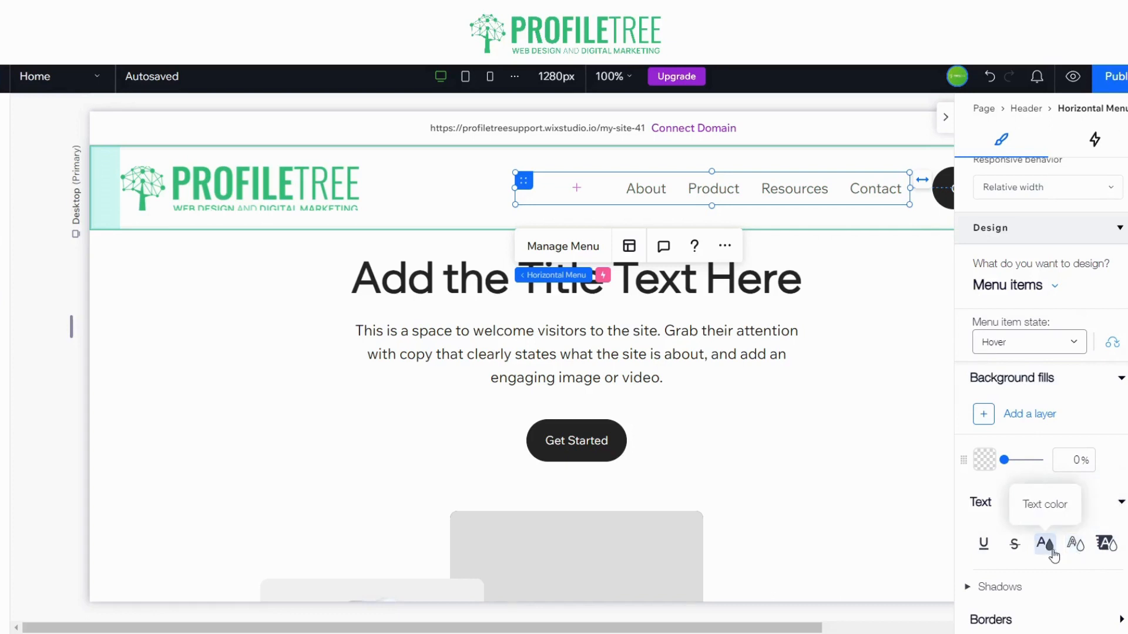
{"action": "left_click", "coordinate": [1045, 545]}
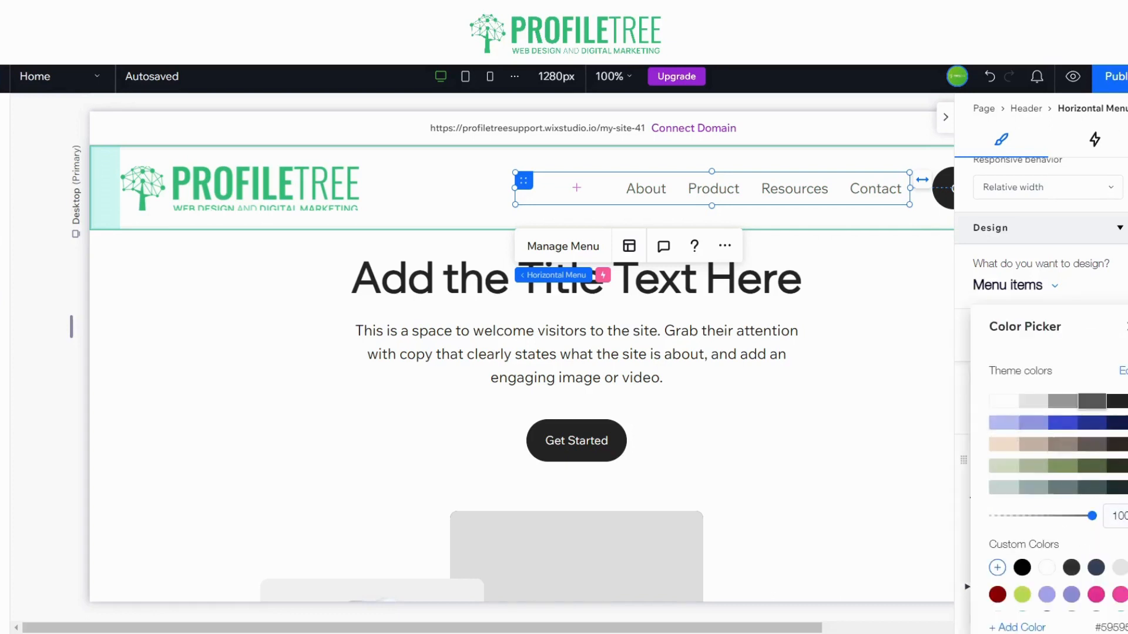
{"action": "left_click", "coordinate": [1117, 401]}
{"action": "left_click", "coordinate": [1127, 328]}
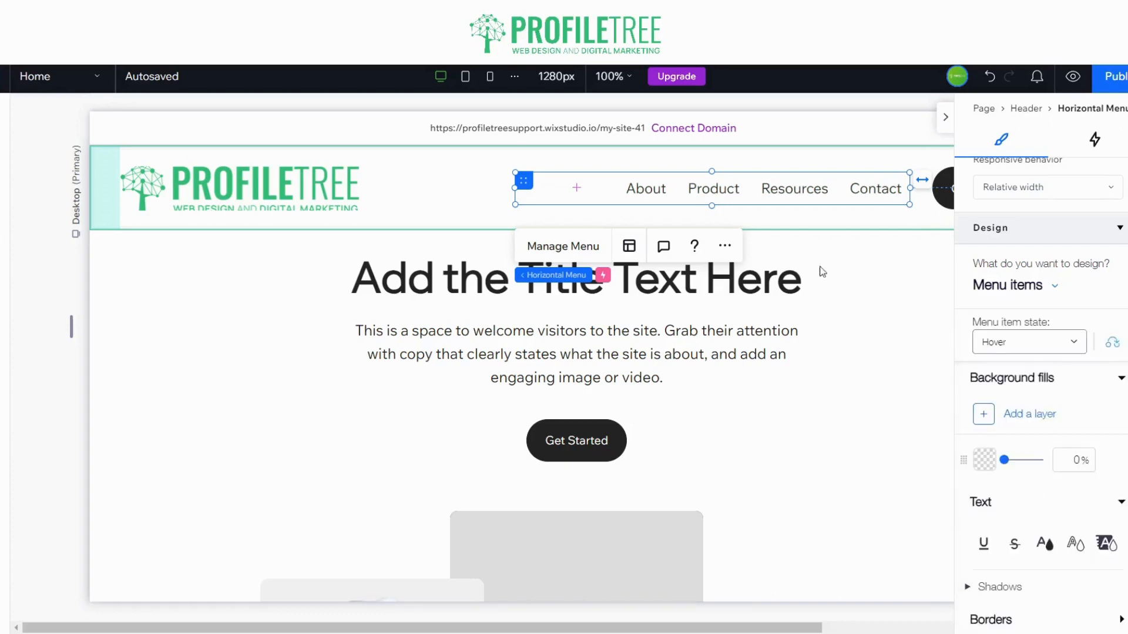
{"action": "scroll", "coordinate": [1020, 506], "scroll_direction": "down", "scroll_amount": 1}
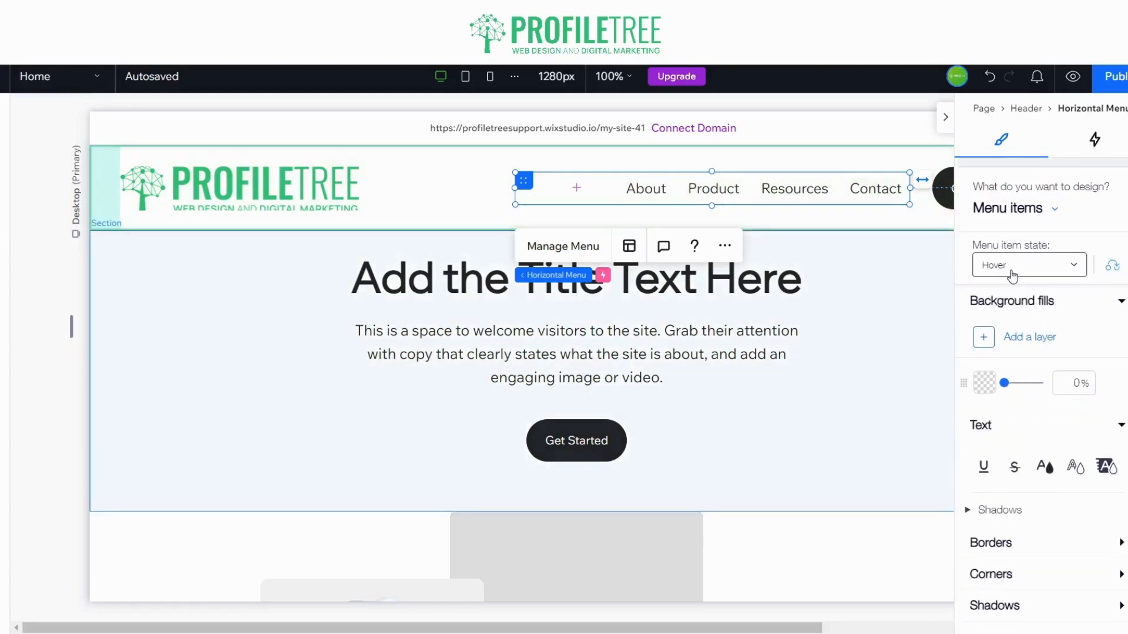
- Set the text color of the menu items' Current page state to the dark grey theme color and deselect the menu
{"action": "left_click", "coordinate": [1022, 265]}
{"action": "left_click", "coordinate": [1014, 317]}
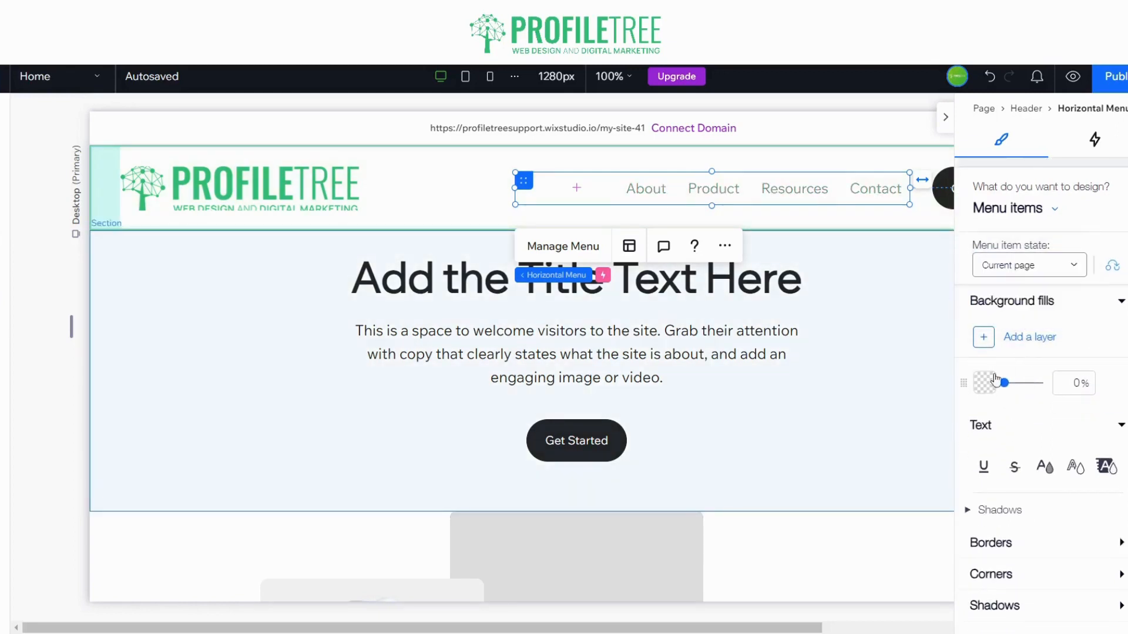
{"action": "left_click", "coordinate": [1044, 467]}
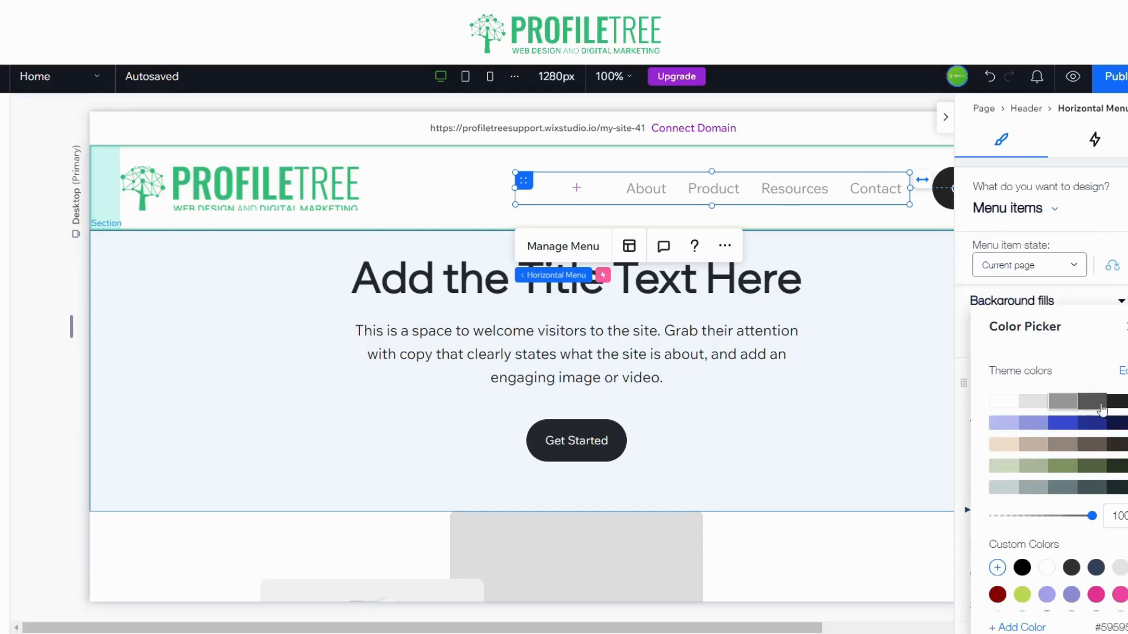
{"action": "left_click", "coordinate": [1101, 411]}
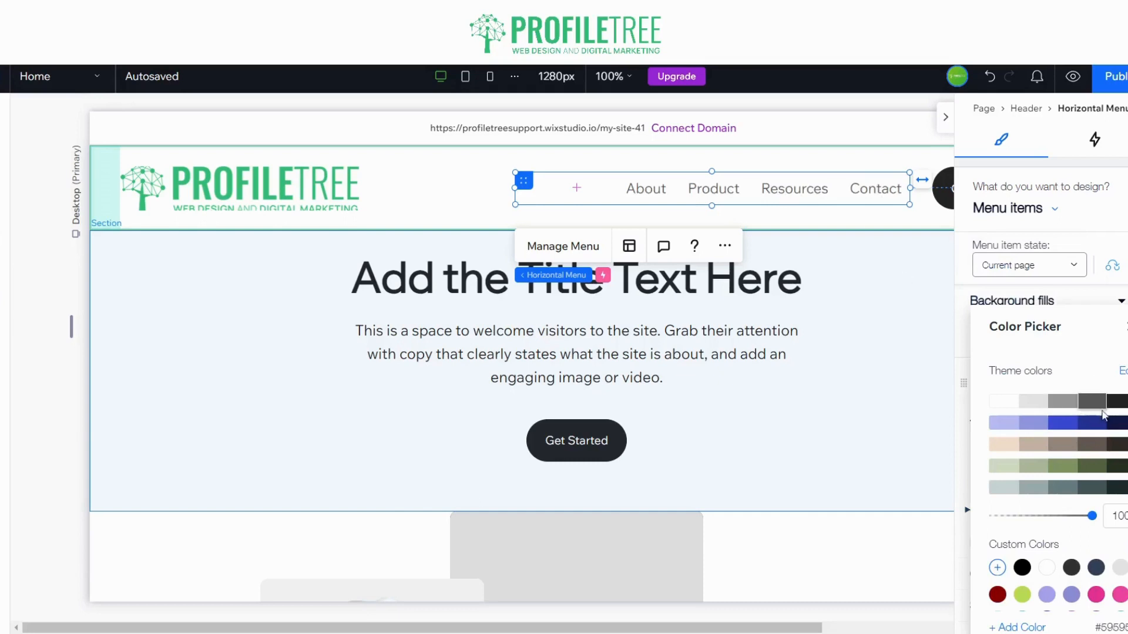
{"action": "left_click", "coordinate": [1124, 334]}
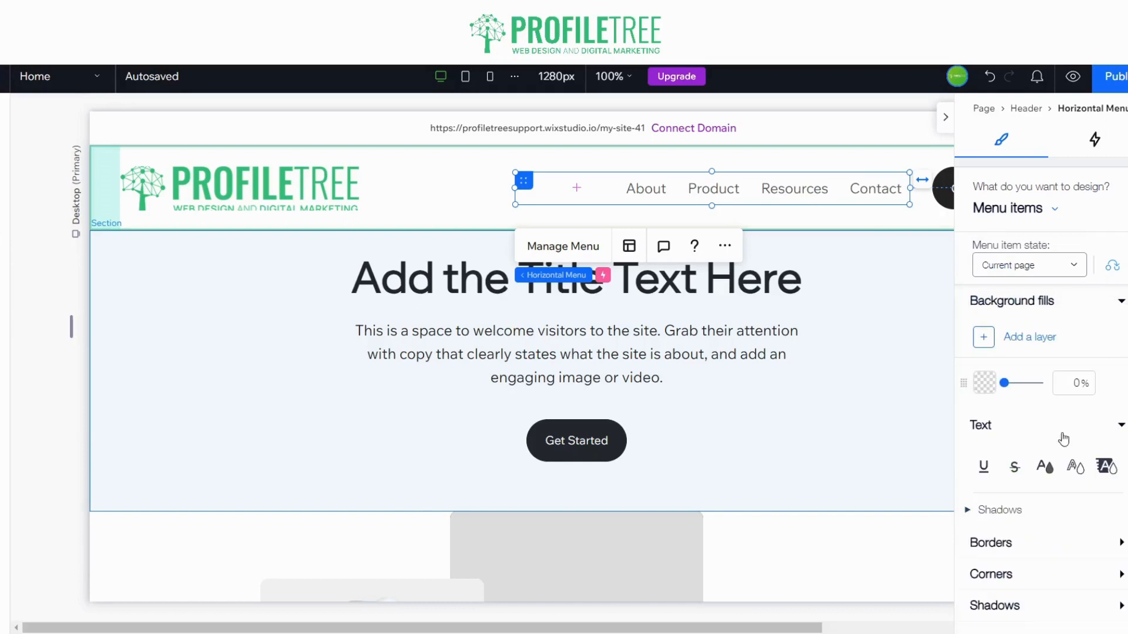
{"action": "left_click", "coordinate": [947, 133]}
{"action": "left_click", "coordinate": [464, 202]}
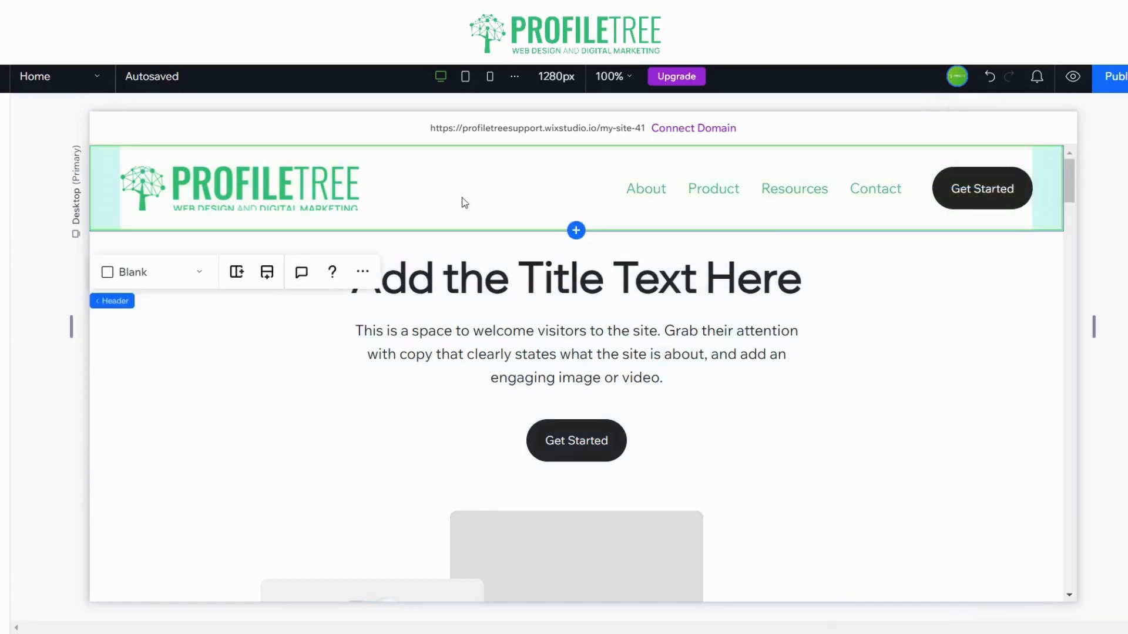
- Examine the scroll effects offered for the section with the main title text
{"action": "left_click", "coordinate": [1007, 200]}
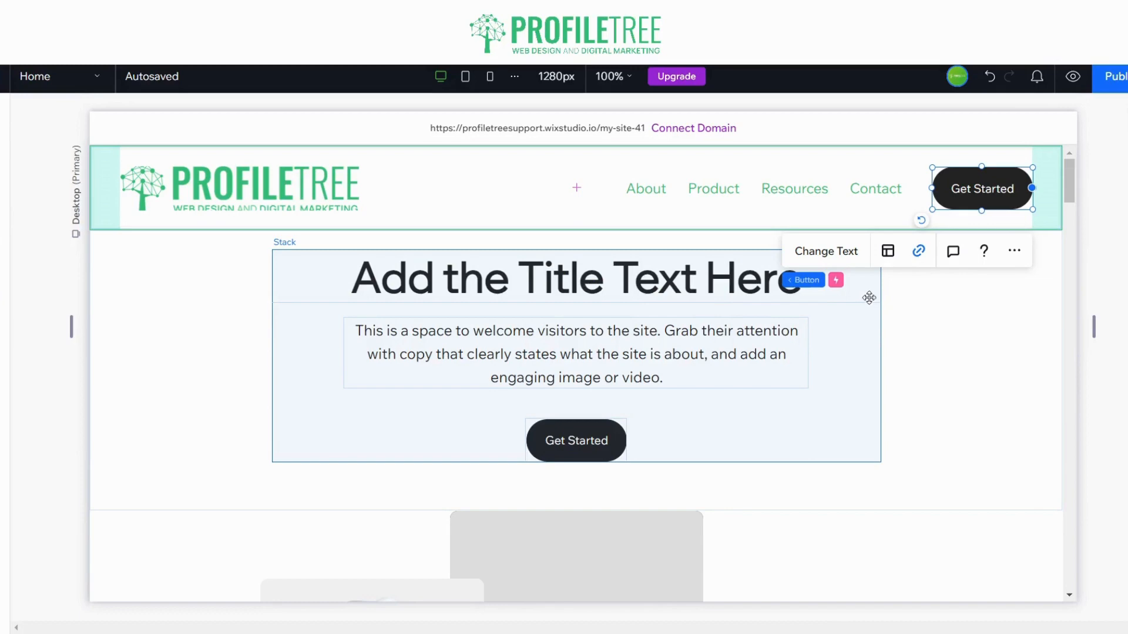
{"action": "scroll", "coordinate": [384, 244], "scroll_direction": "down", "scroll_amount": 3}
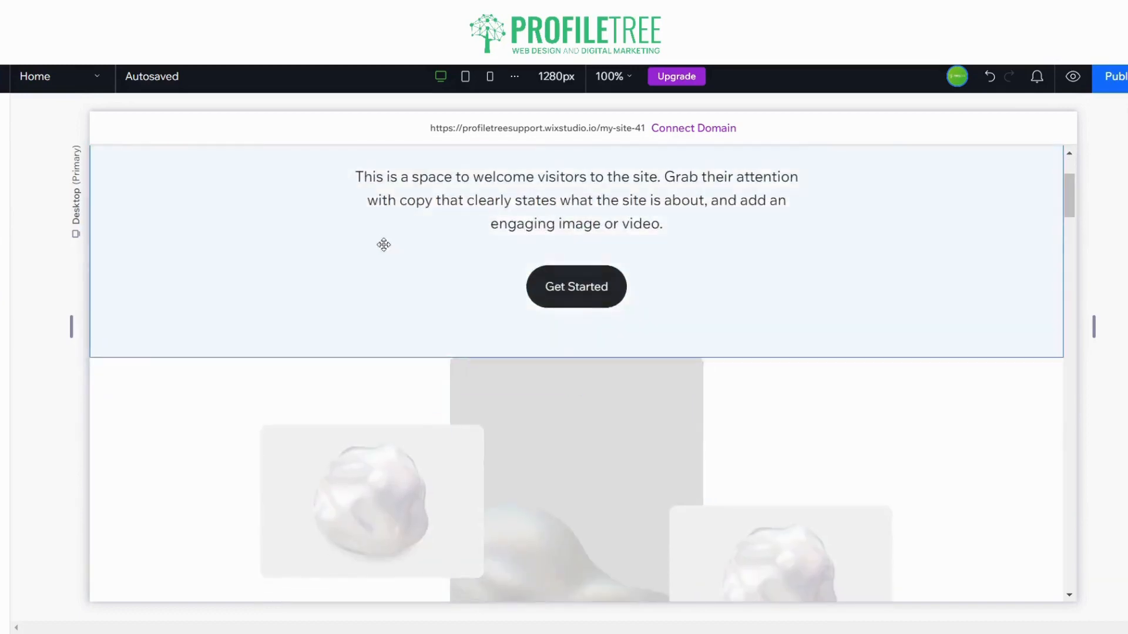
{"action": "scroll", "coordinate": [220, 347], "scroll_direction": "up", "scroll_amount": 3}
{"action": "left_click", "coordinate": [302, 385]}
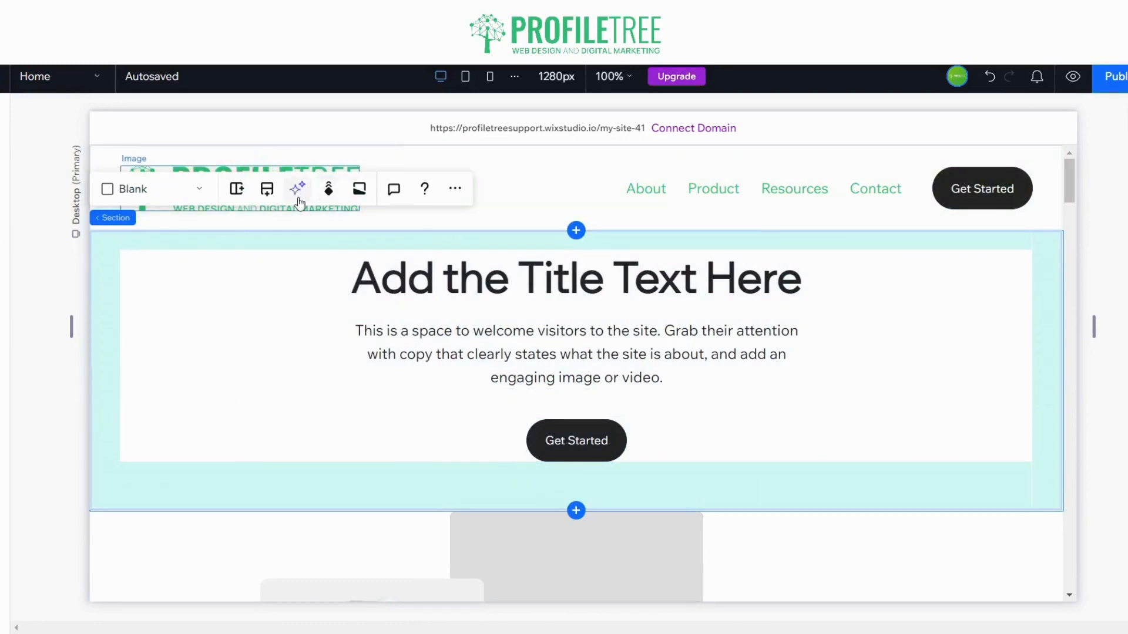
{"action": "left_click", "coordinate": [328, 188]}
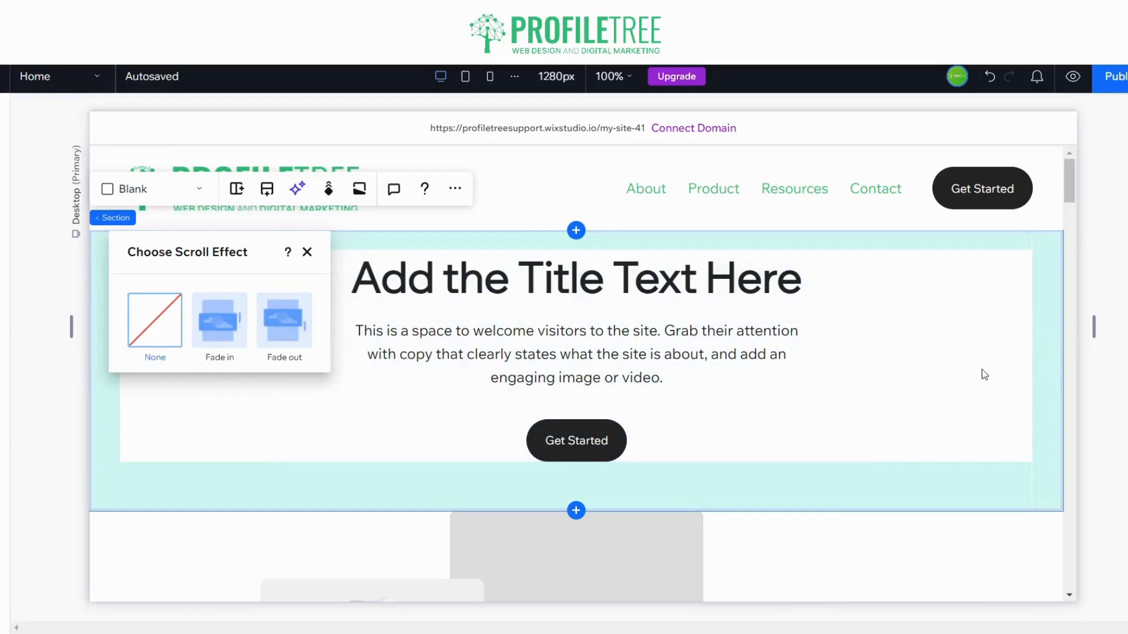
{"action": "left_click", "coordinate": [1010, 273]}
- Examine the title section's hover and click interaction options, including the hover animation presets, without applying any
{"action": "left_click", "coordinate": [1125, 119]}
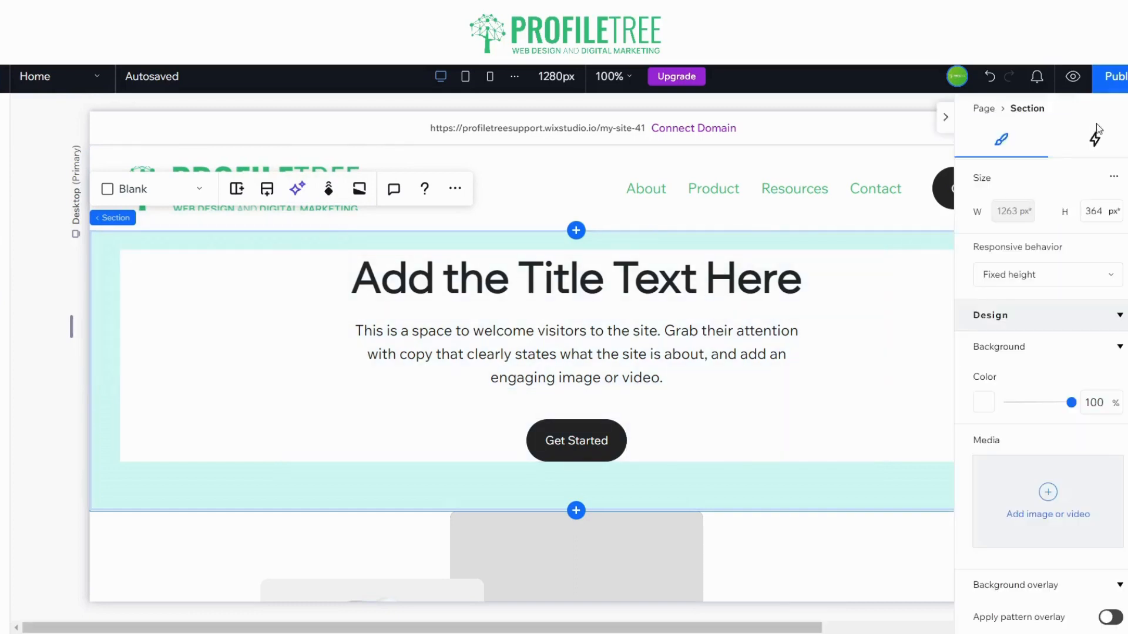
{"action": "left_click", "coordinate": [1093, 141]}
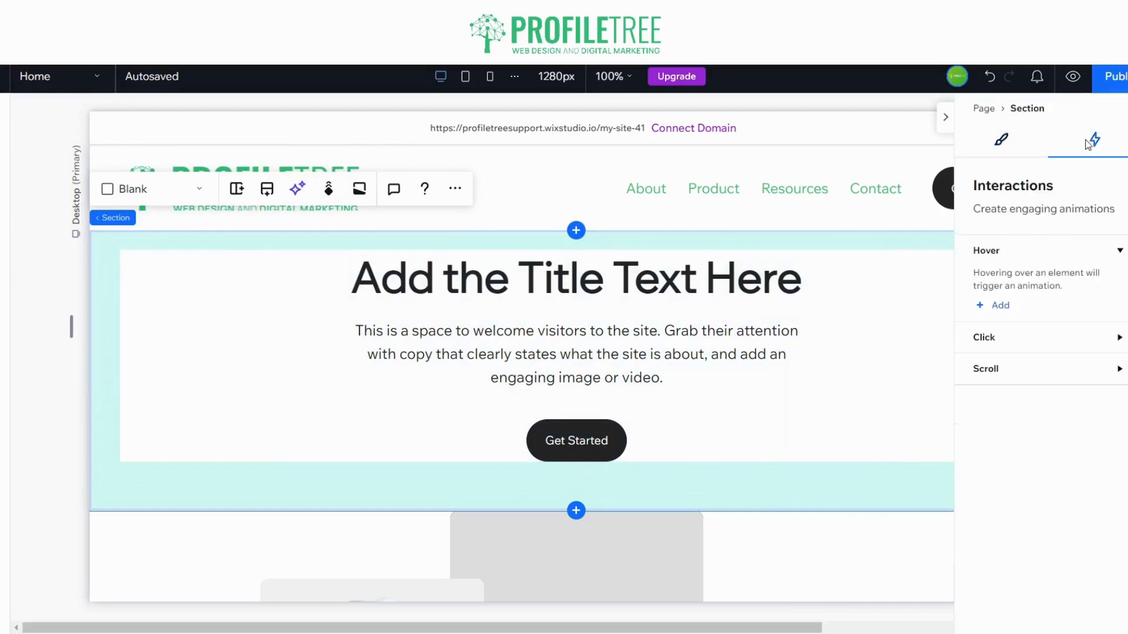
{"action": "left_click", "coordinate": [1000, 306]}
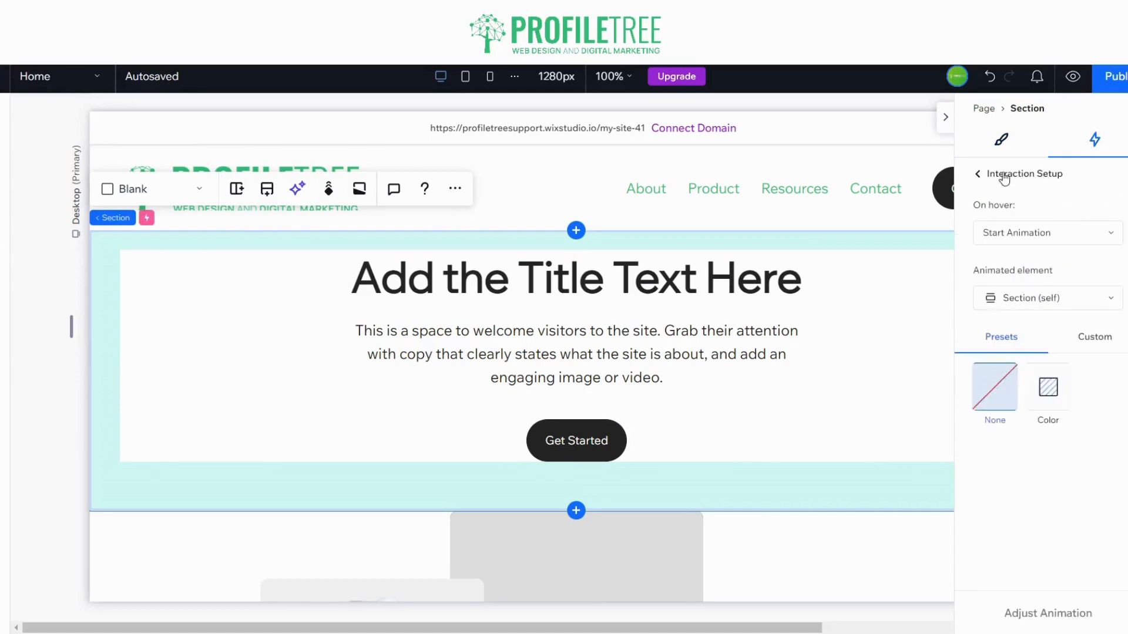
{"action": "left_click", "coordinate": [977, 173]}
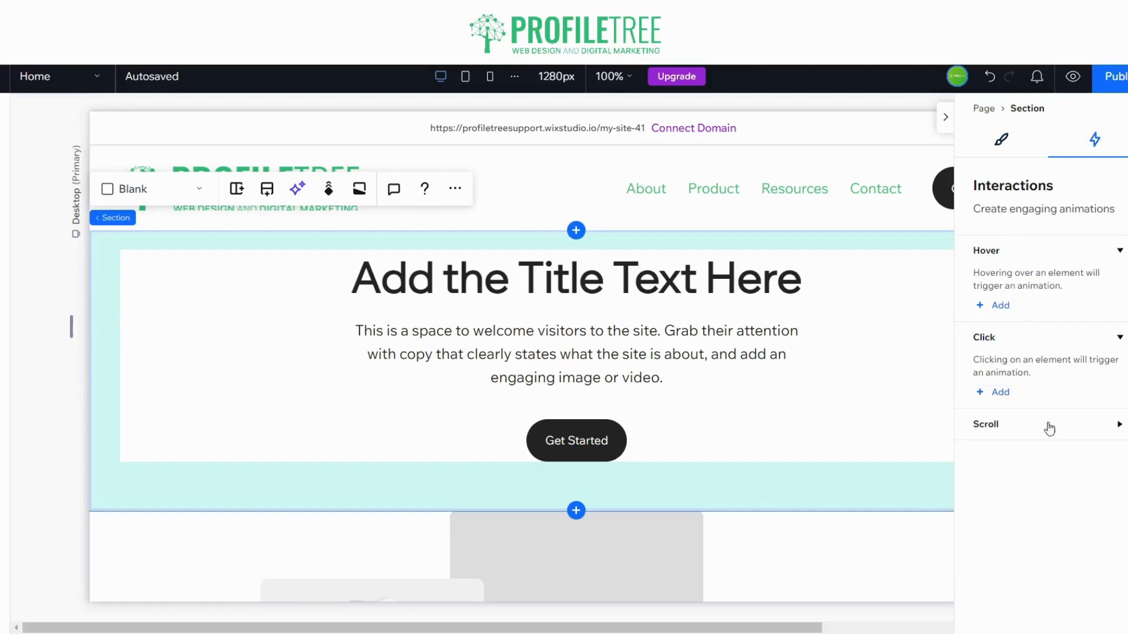
{"action": "left_click", "coordinate": [944, 118]}
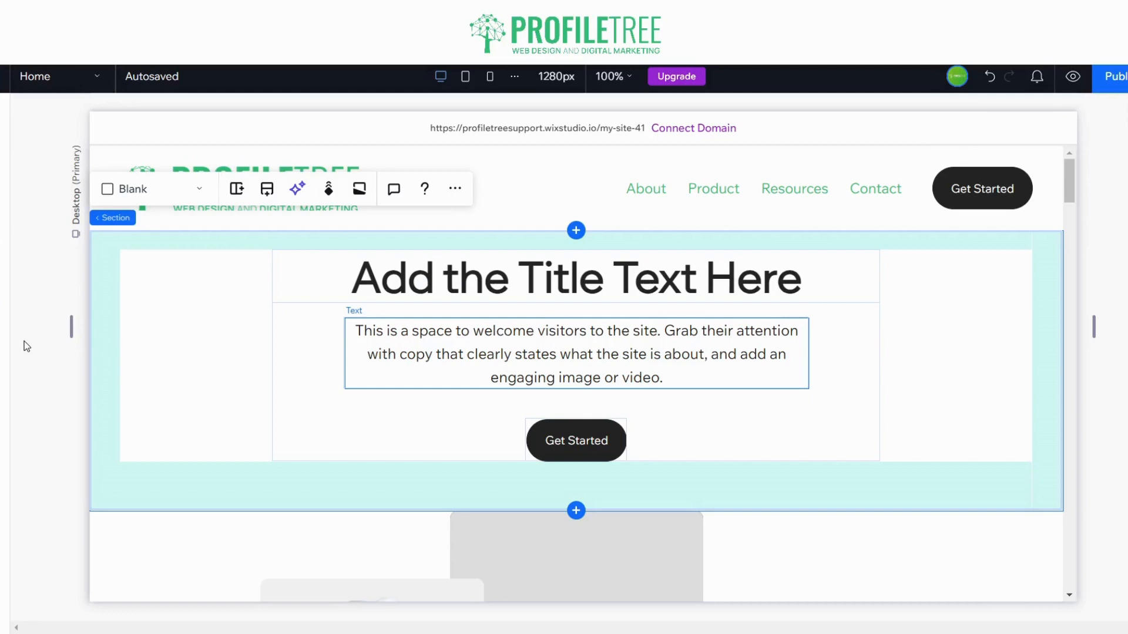
- Set the title section's background to the Camera image from the Media from Wix library
{"action": "left_click", "coordinate": [217, 360]}
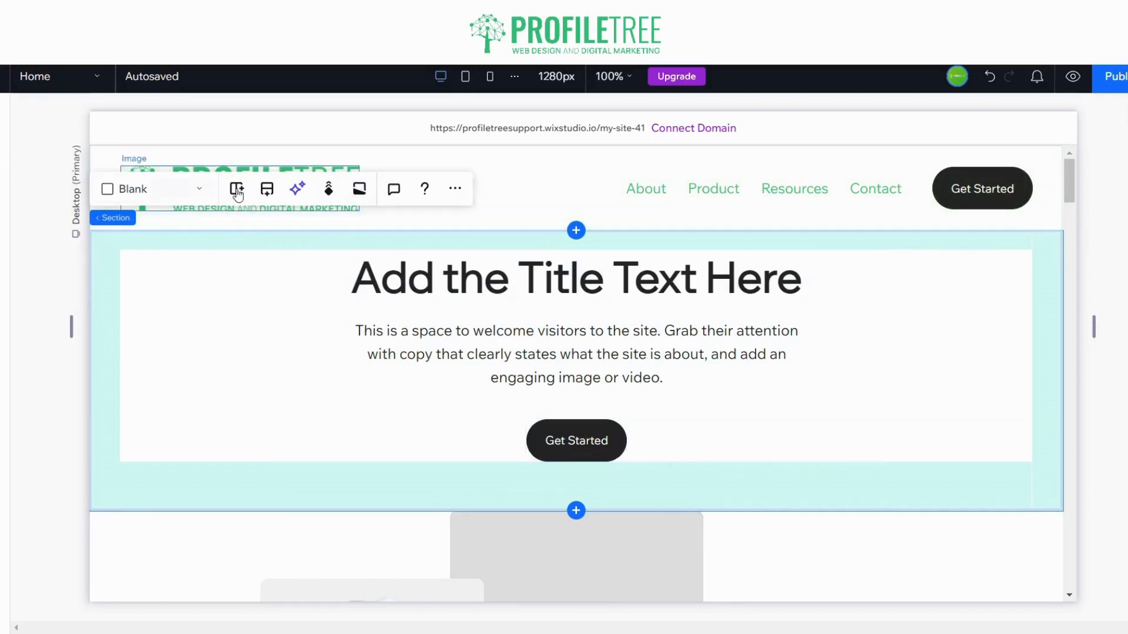
{"action": "left_click", "coordinate": [1126, 118]}
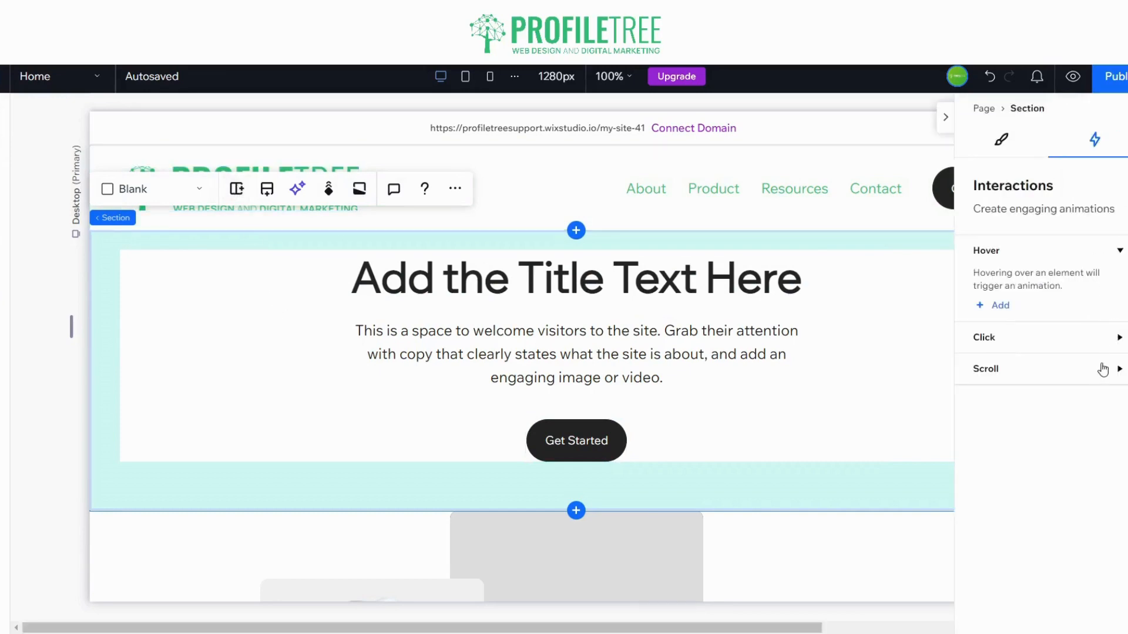
{"action": "left_click", "coordinate": [1001, 139]}
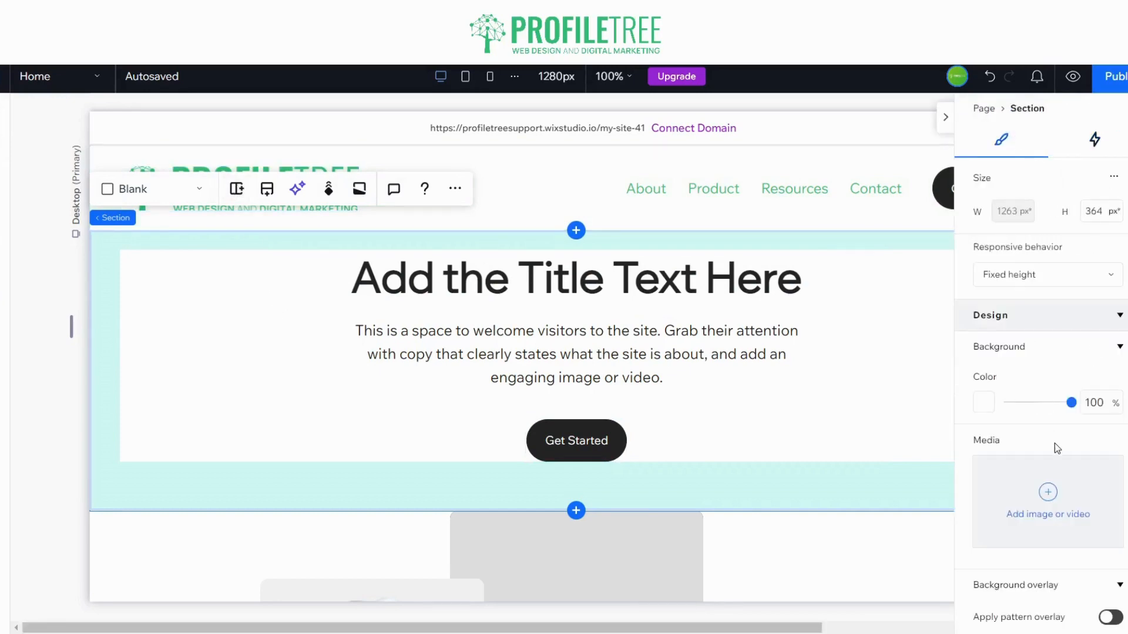
{"action": "left_click", "coordinate": [1025, 515]}
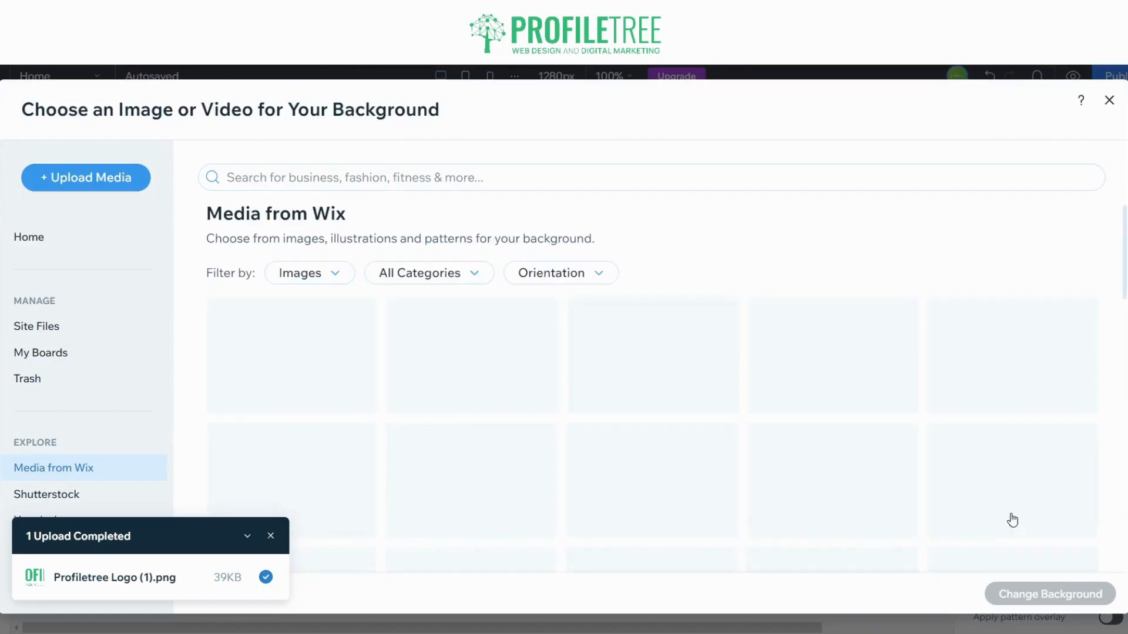
{"action": "left_click", "coordinate": [271, 538]}
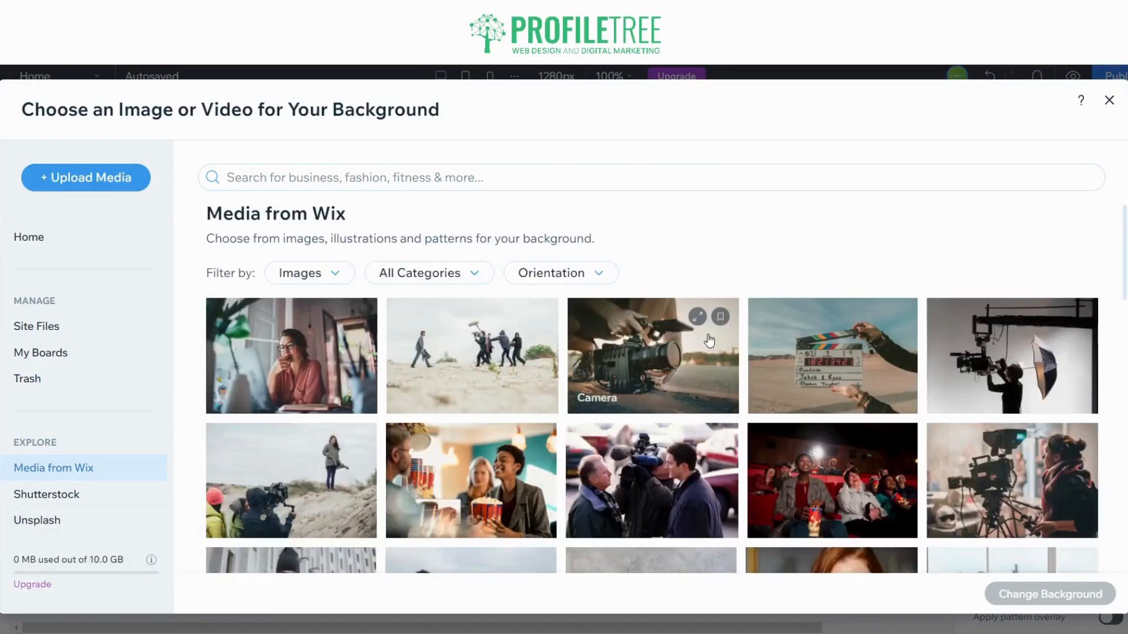
{"action": "left_click", "coordinate": [713, 411]}
{"action": "left_click", "coordinate": [1064, 600]}
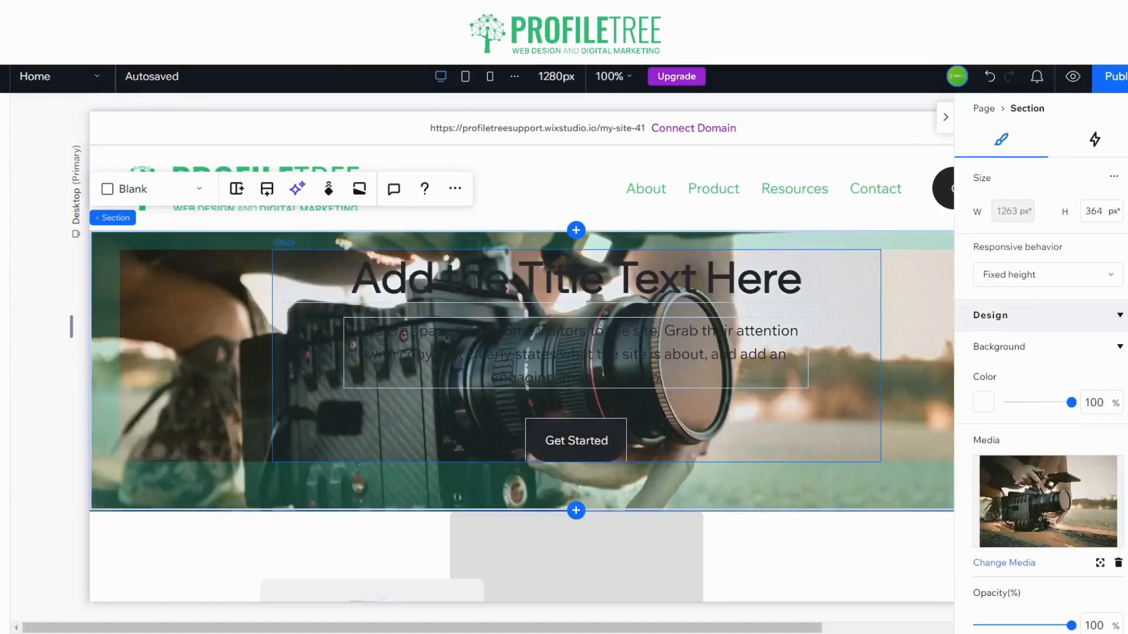
- Set the hero title text's color to white
{"action": "left_click", "coordinate": [510, 276]}
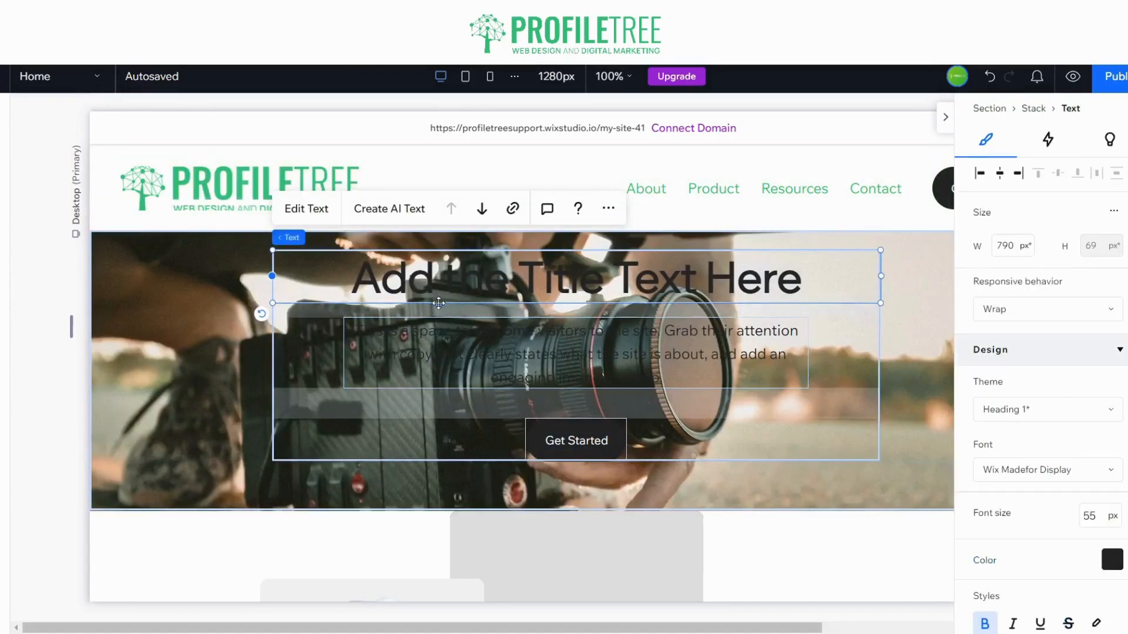
{"action": "left_click", "coordinate": [314, 209]}
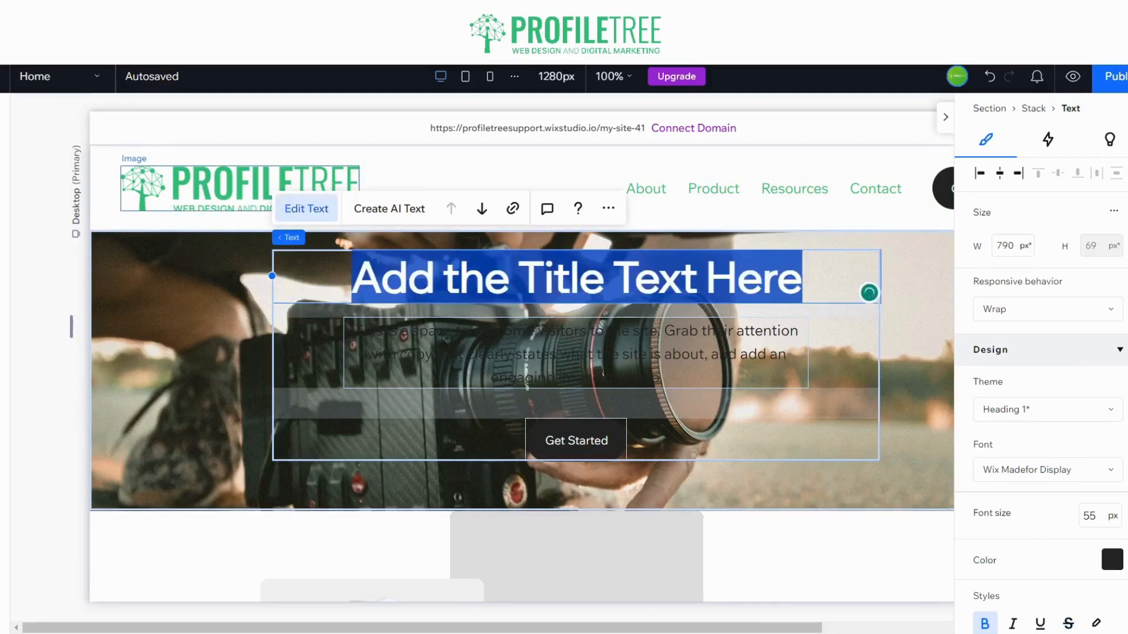
{"action": "left_click", "coordinate": [1112, 559]}
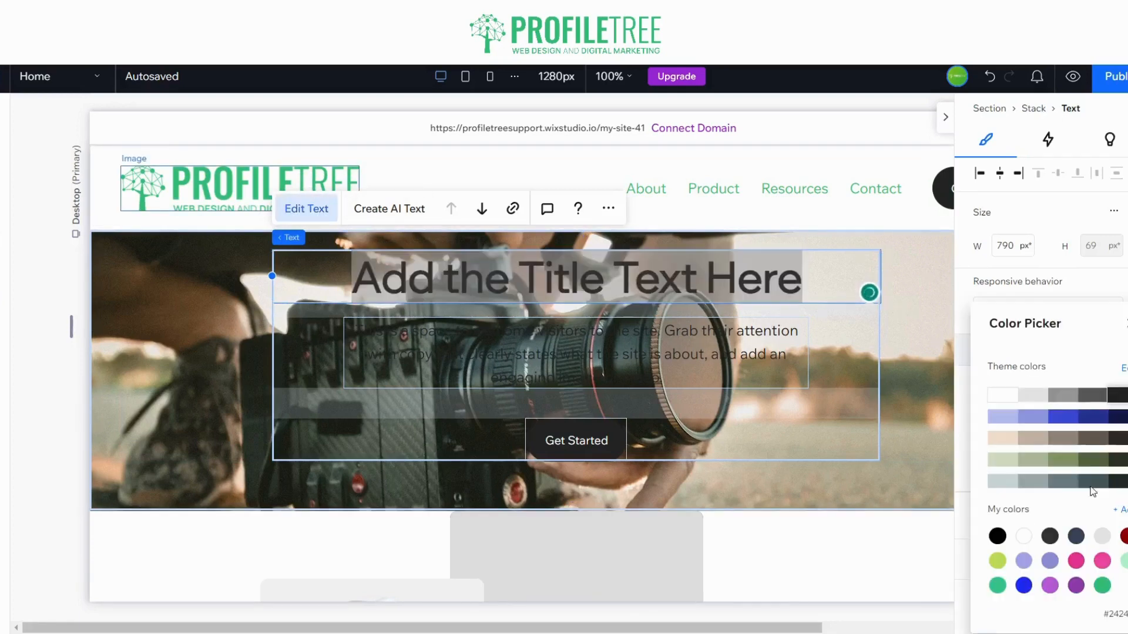
{"action": "left_click", "coordinate": [1023, 535]}
{"action": "left_click", "coordinate": [1127, 324]}
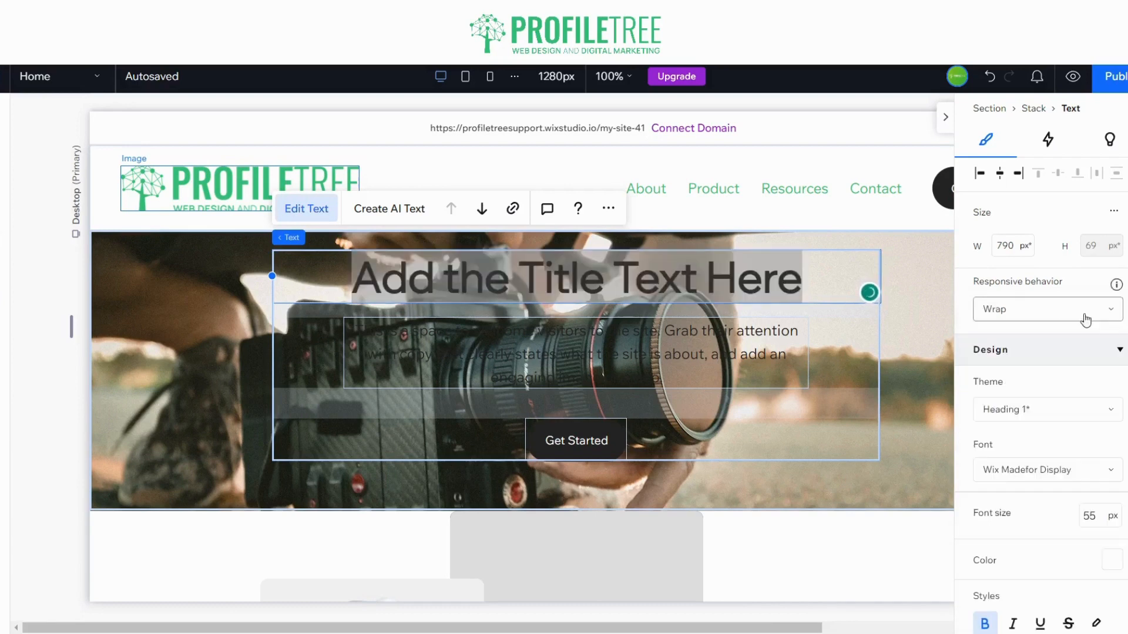
- Replace the hero title text with "Welcome To ProfileTree"
{"action": "triple_click", "coordinate": [779, 276]}
{"action": "type", "text": "W"}
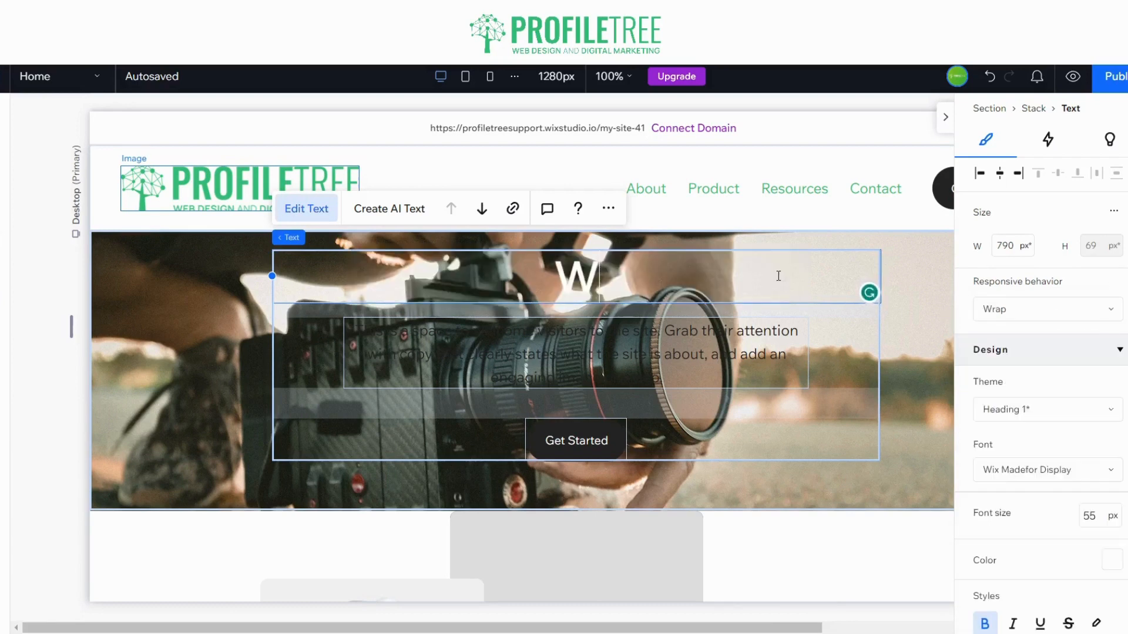
{"action": "type", "text": "elcome"}
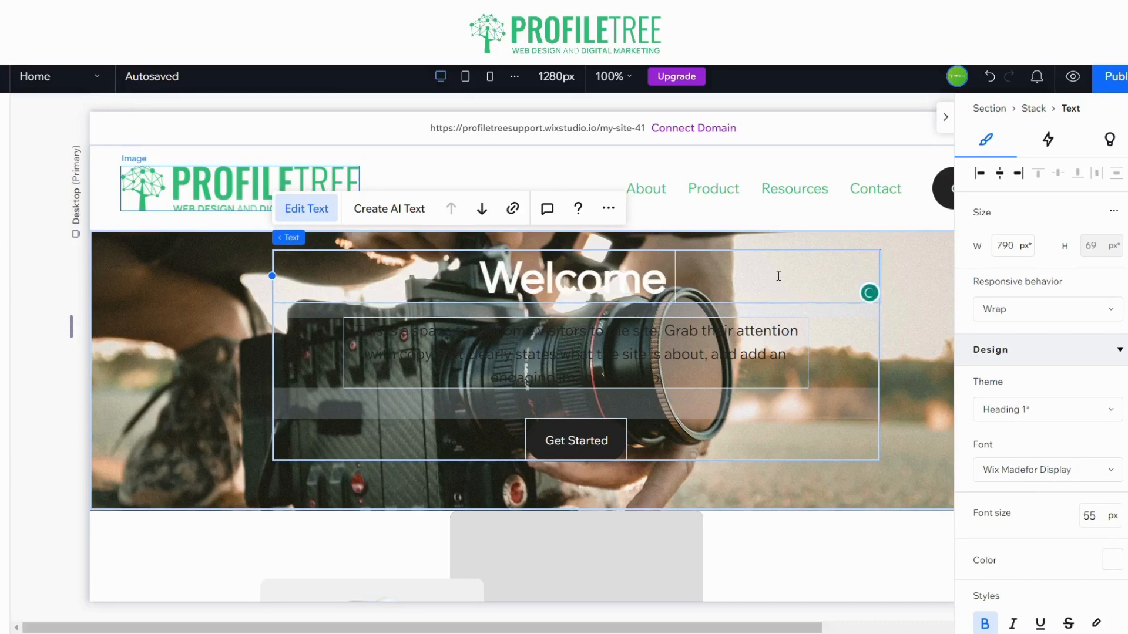
{"action": "type", "text": " To Profi"}
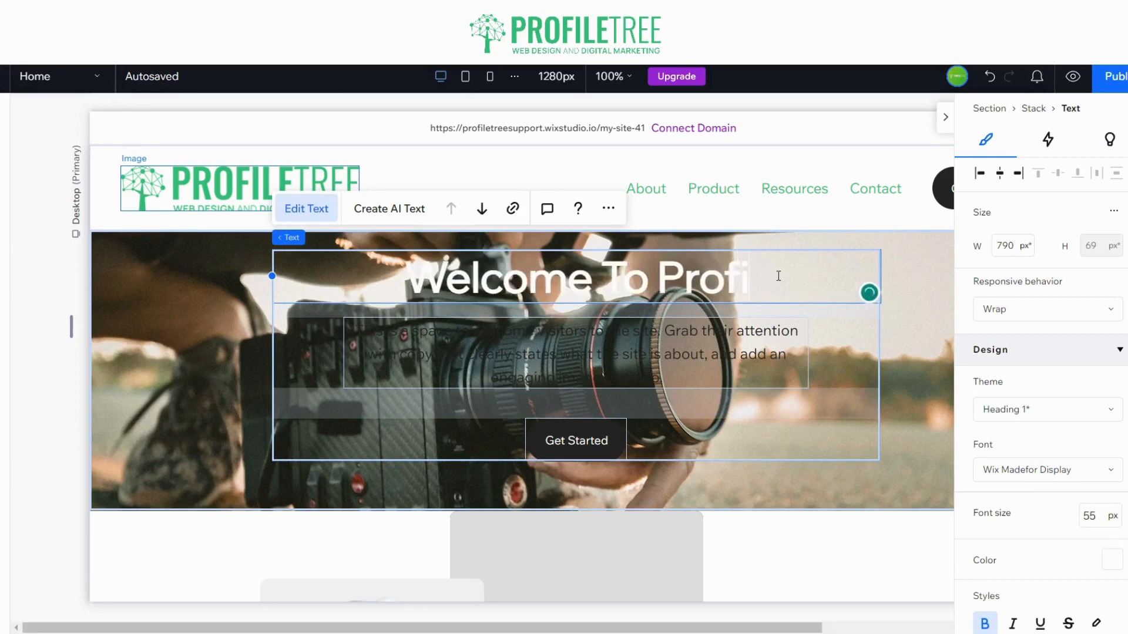
{"action": "type", "text": "leTree"}
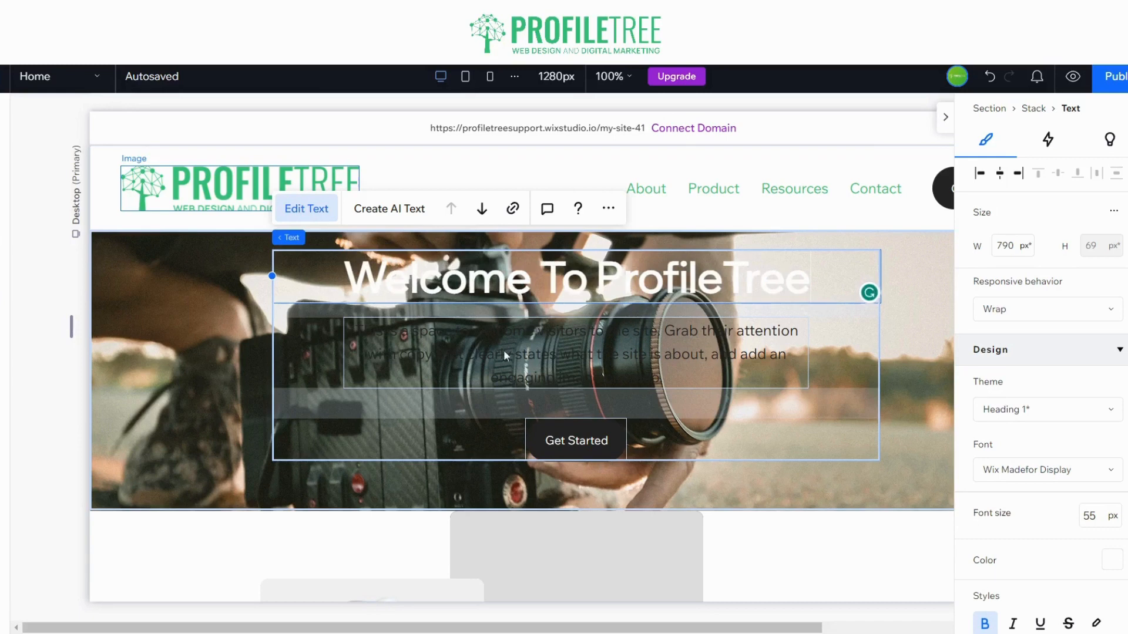
- Set the hero section's background color to the near-black theme color and lower the background image's opacity to 64%
{"action": "left_click", "coordinate": [249, 360]}
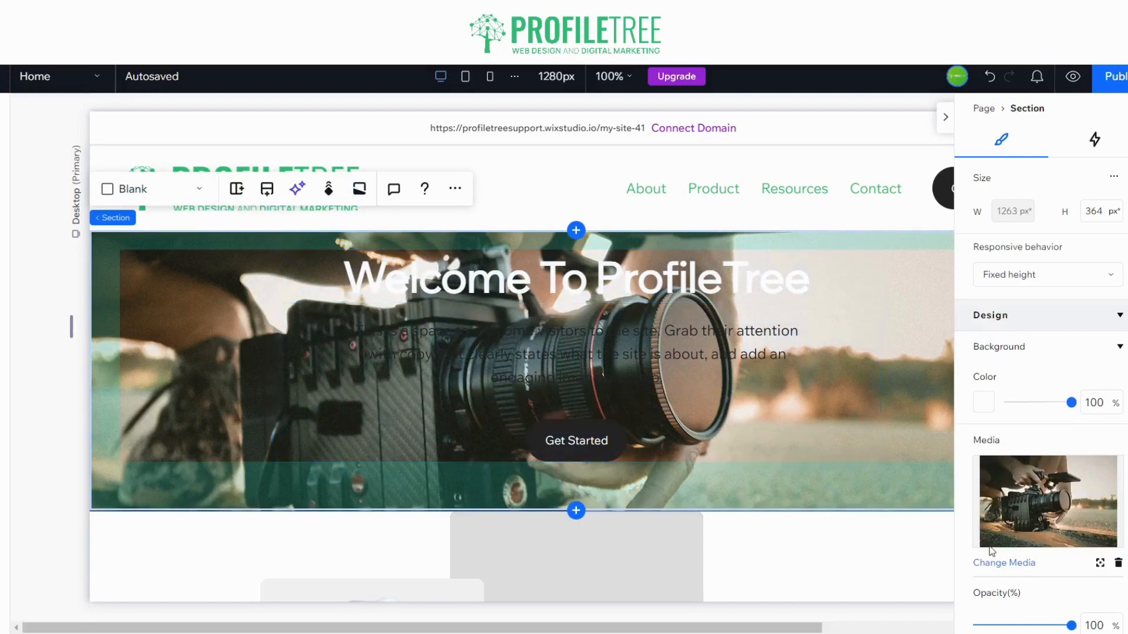
{"action": "scroll", "coordinate": [1005, 549], "scroll_direction": "down", "scroll_amount": 2}
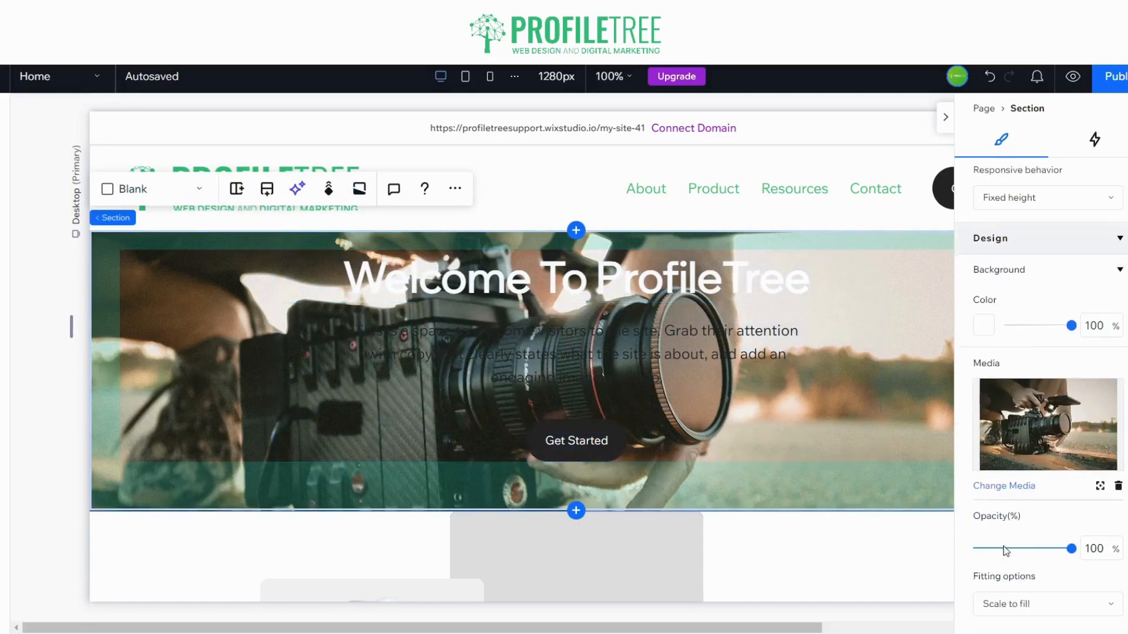
{"action": "left_click", "coordinate": [982, 326]}
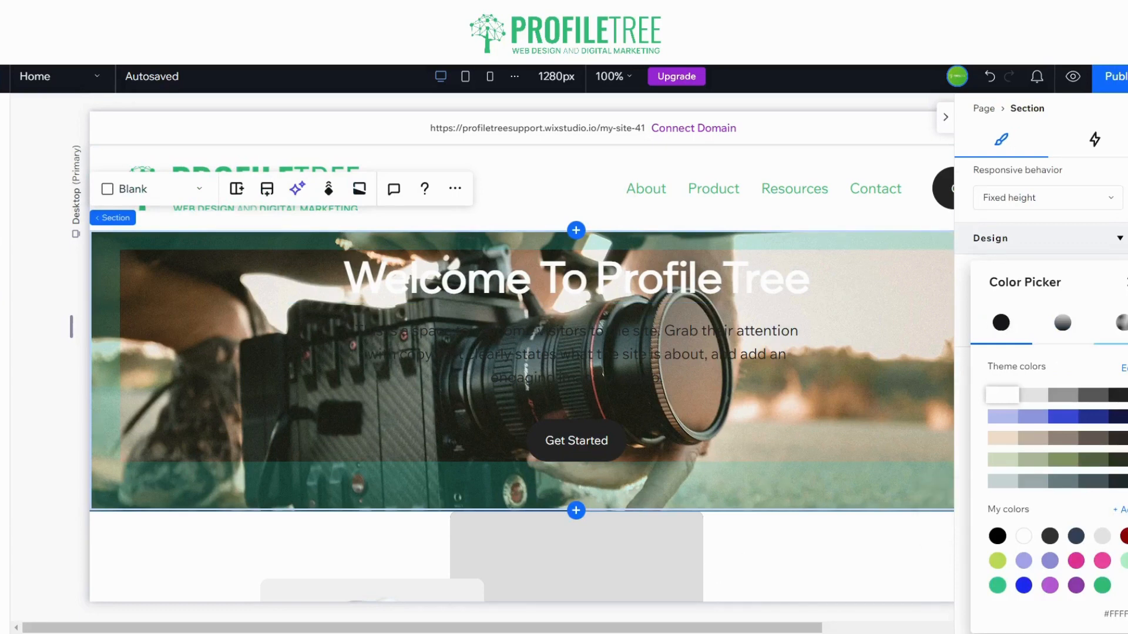
{"action": "left_click", "coordinate": [1118, 396]}
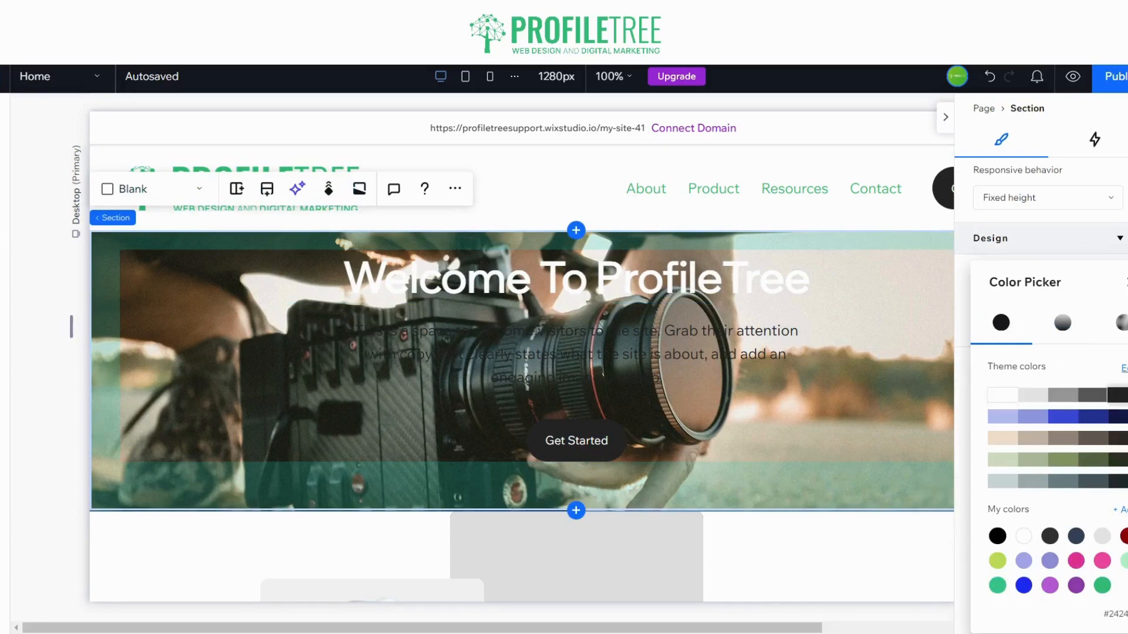
{"action": "left_click", "coordinate": [1127, 283]}
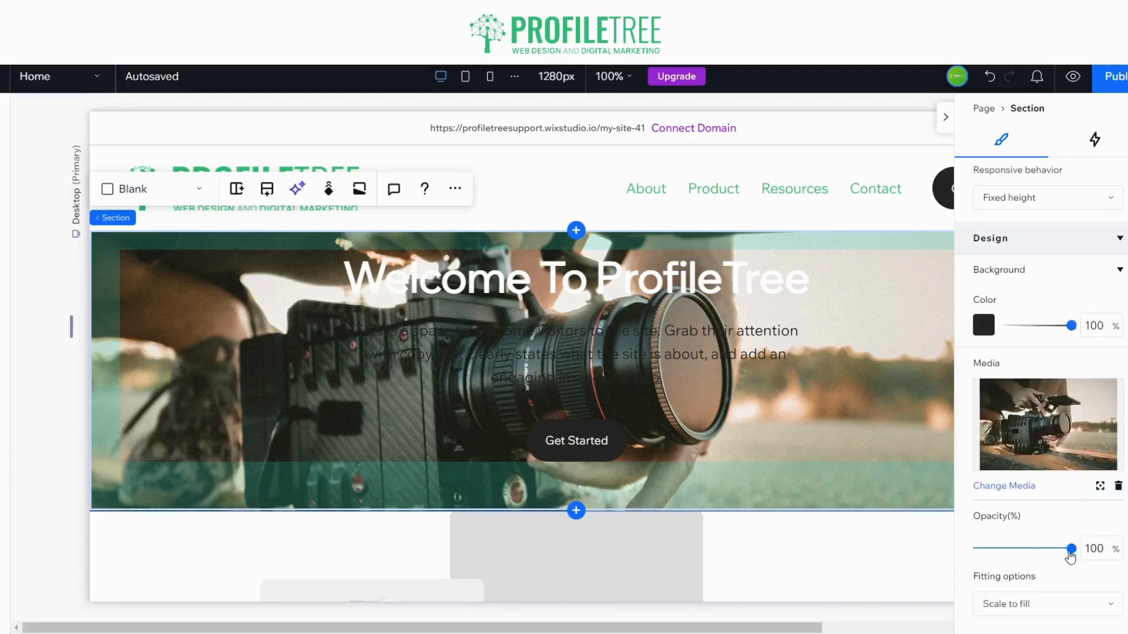
{"action": "left_click_drag", "start_coordinate": [1072, 554], "coordinate": [1037, 555]}
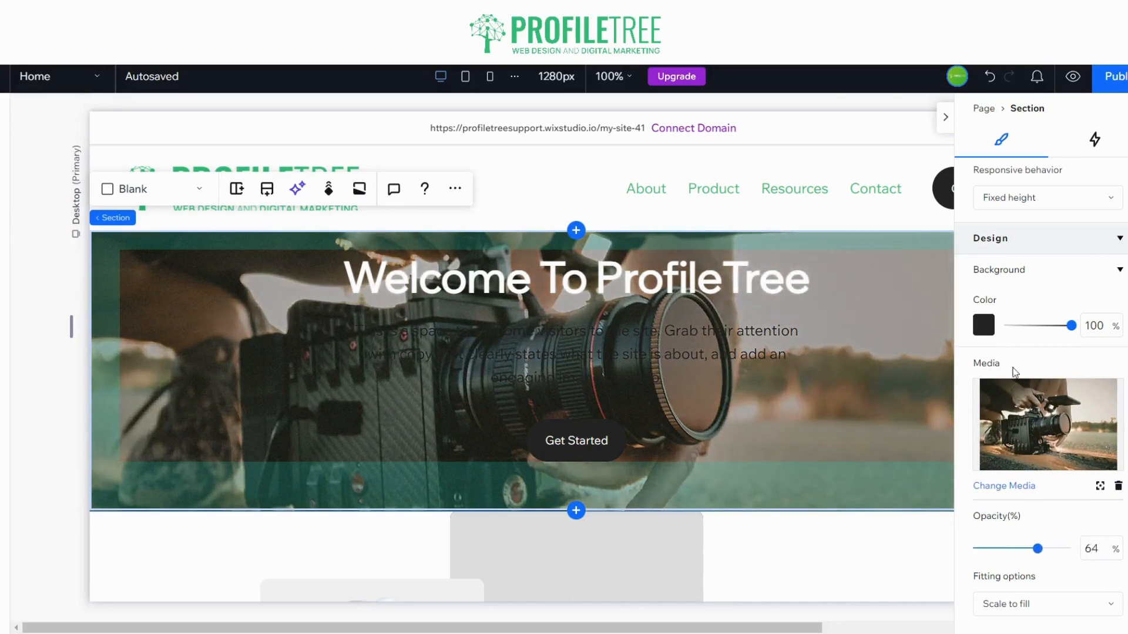
- Try the white theme color as the hero section's background color and switch back to the near-black one
{"action": "left_click", "coordinate": [984, 325]}
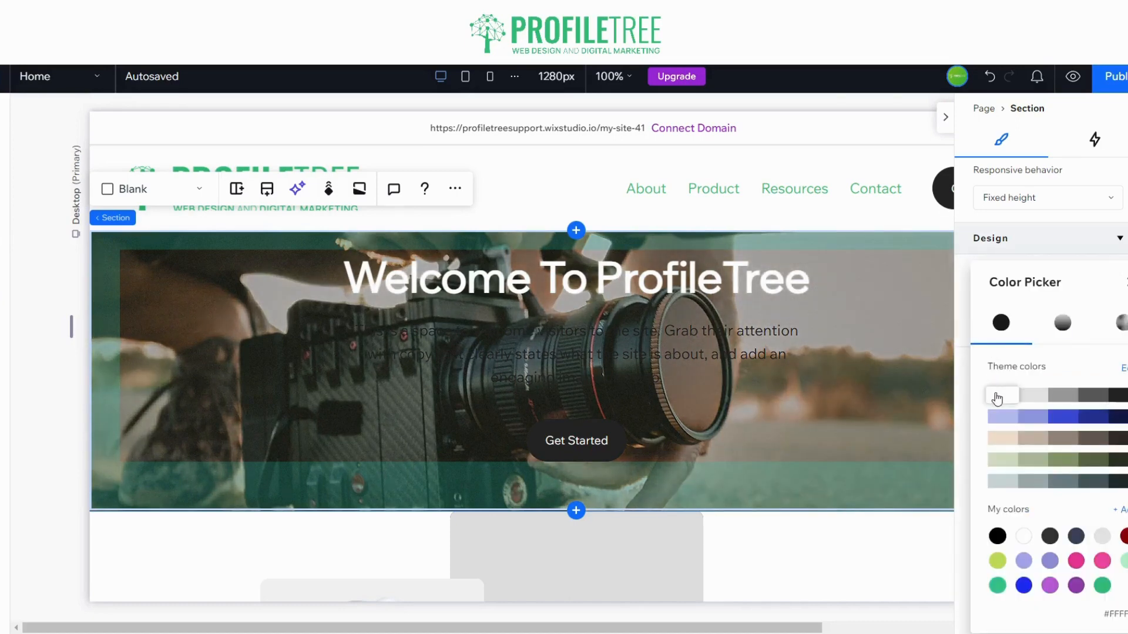
{"action": "left_click", "coordinate": [1002, 395]}
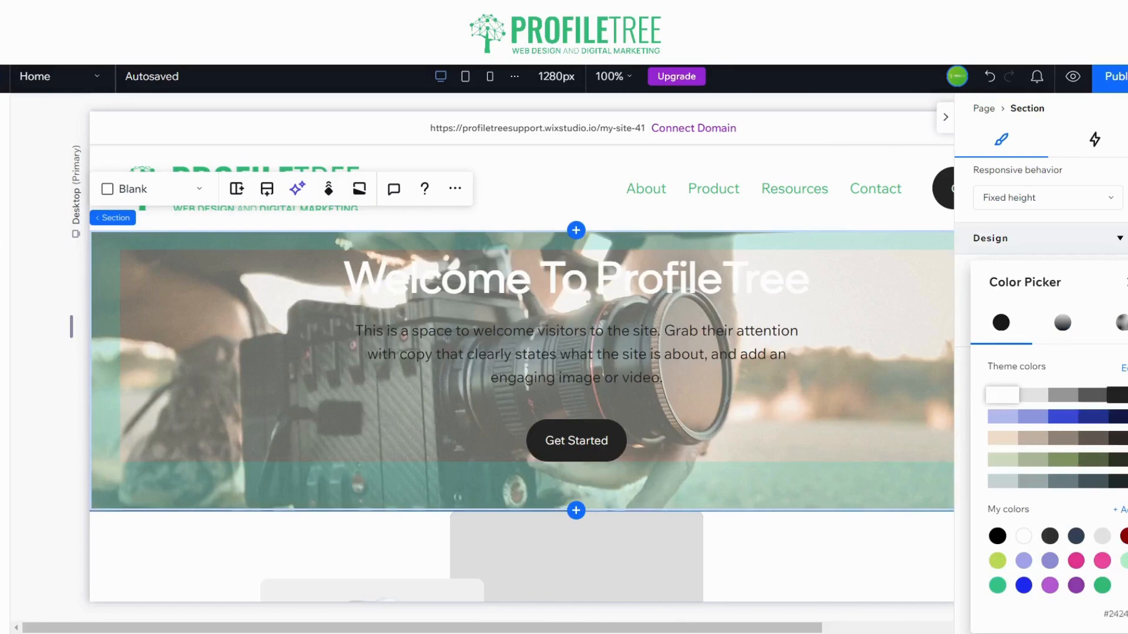
{"action": "left_click", "coordinate": [1119, 397]}
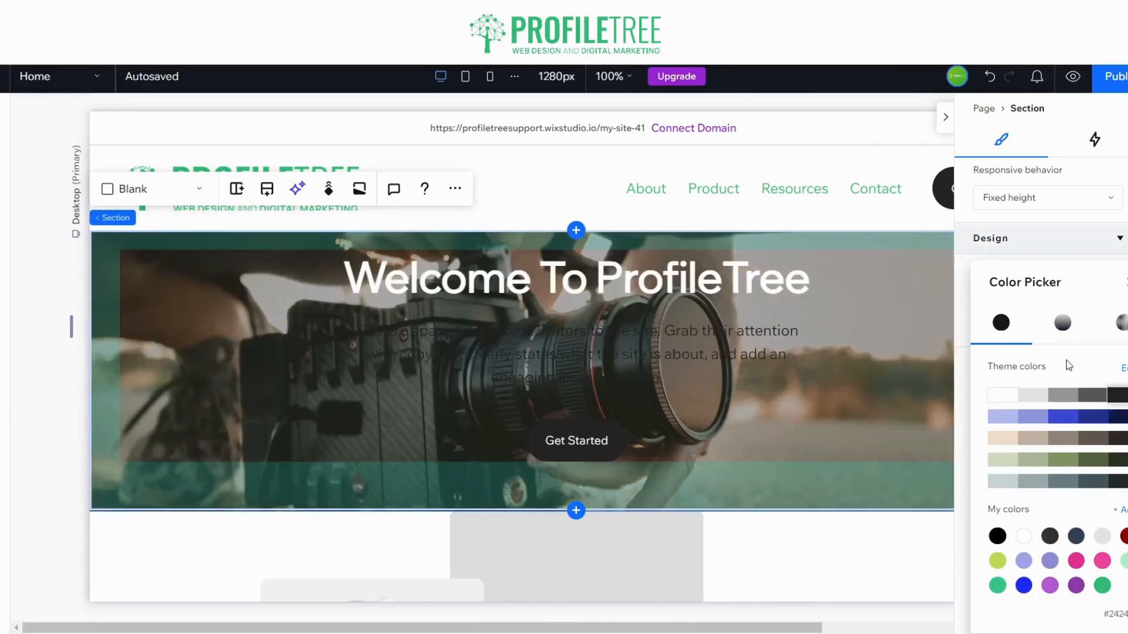
{"action": "left_click", "coordinate": [1127, 283]}
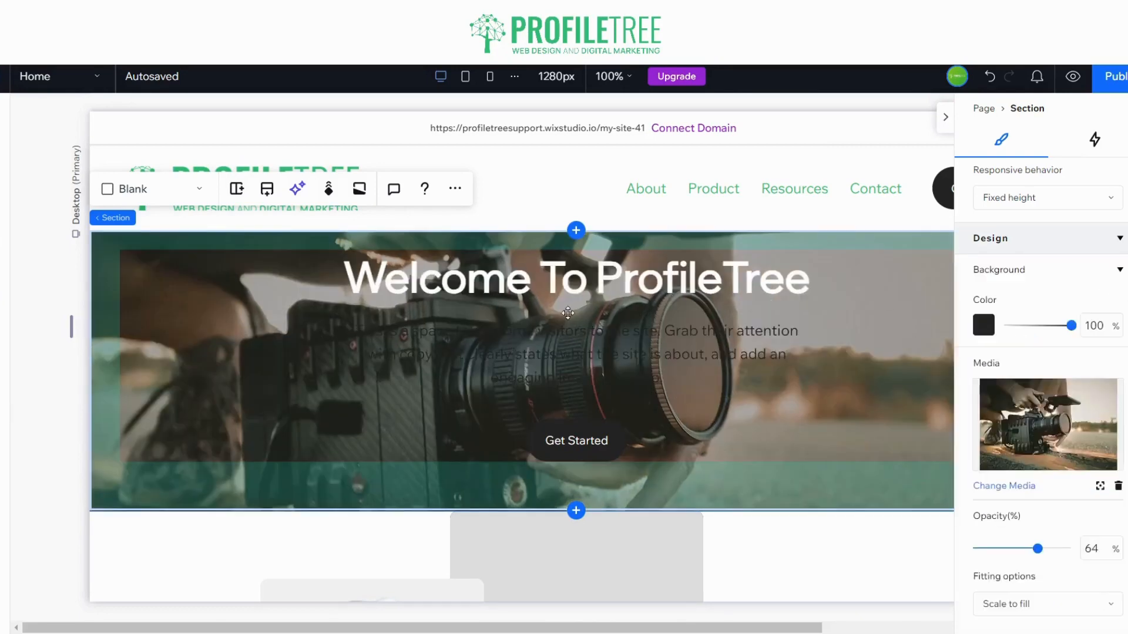
- Set the hero paragraph text's color to the white theme color and leave text editing
{"action": "left_click", "coordinate": [571, 342]}
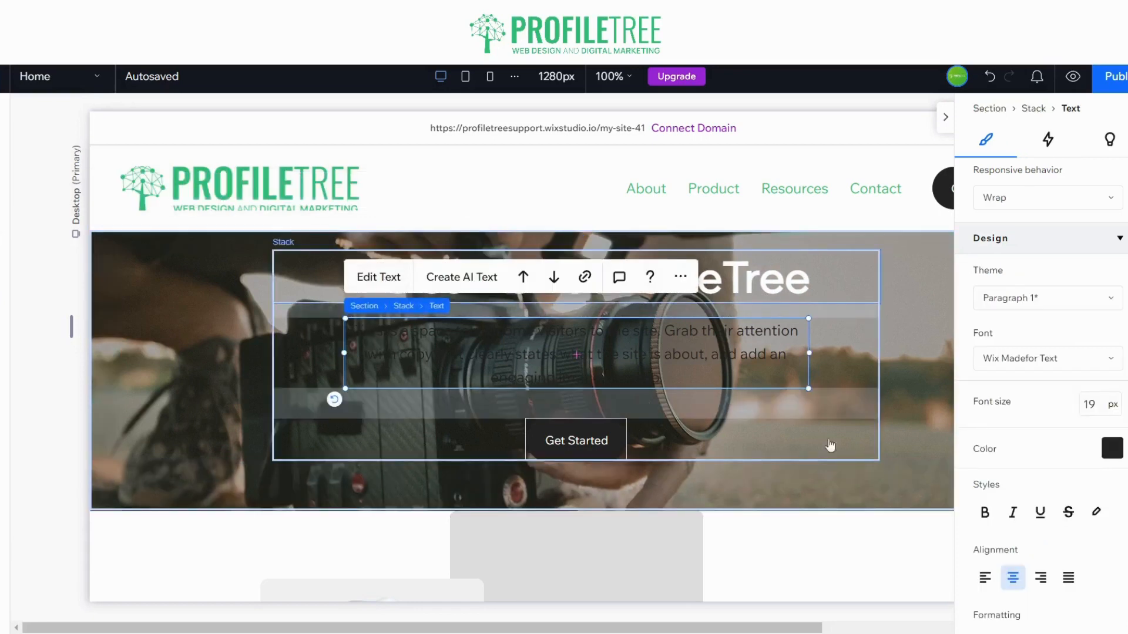
{"action": "left_click", "coordinate": [379, 277]}
{"action": "left_click", "coordinate": [1114, 451]}
{"action": "left_click", "coordinate": [1004, 397]}
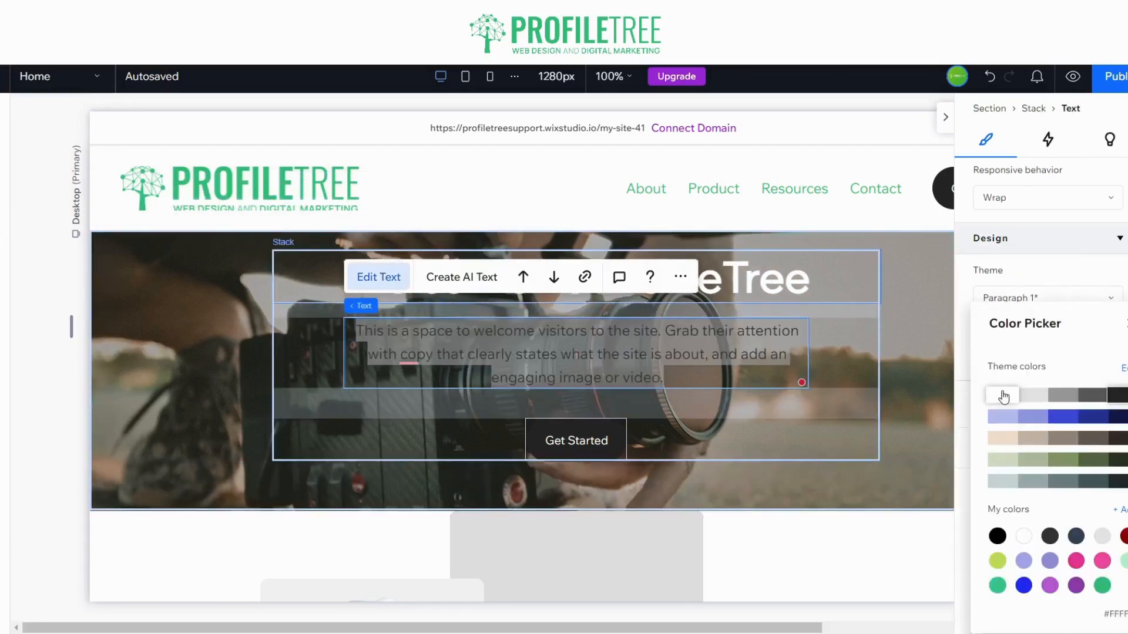
{"action": "left_click", "coordinate": [1124, 329]}
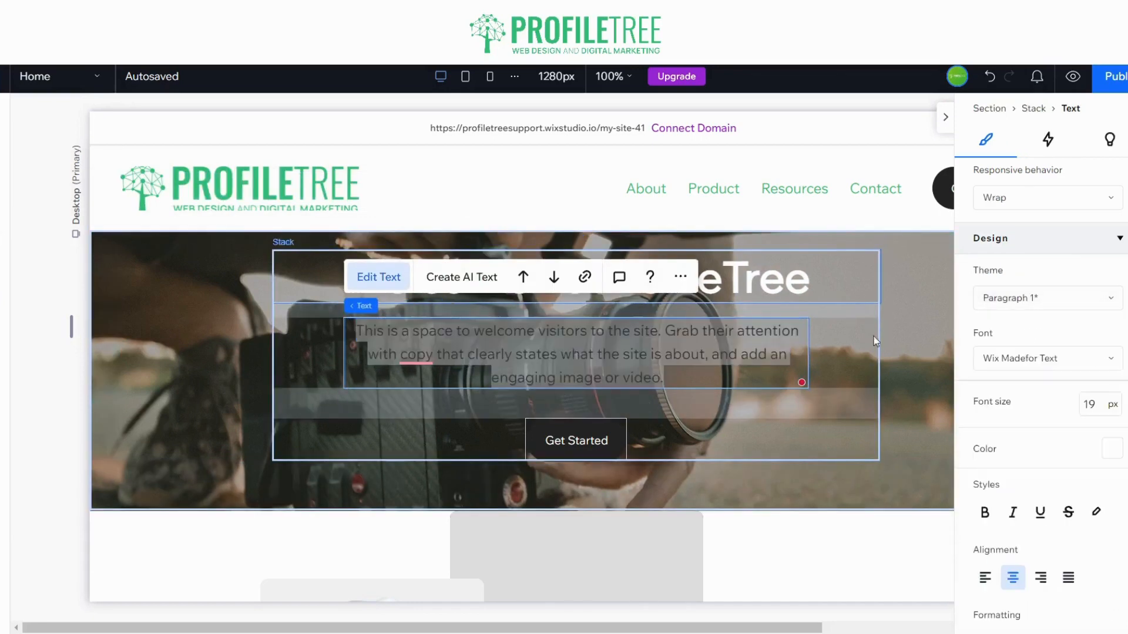
{"action": "left_click", "coordinate": [227, 384]}
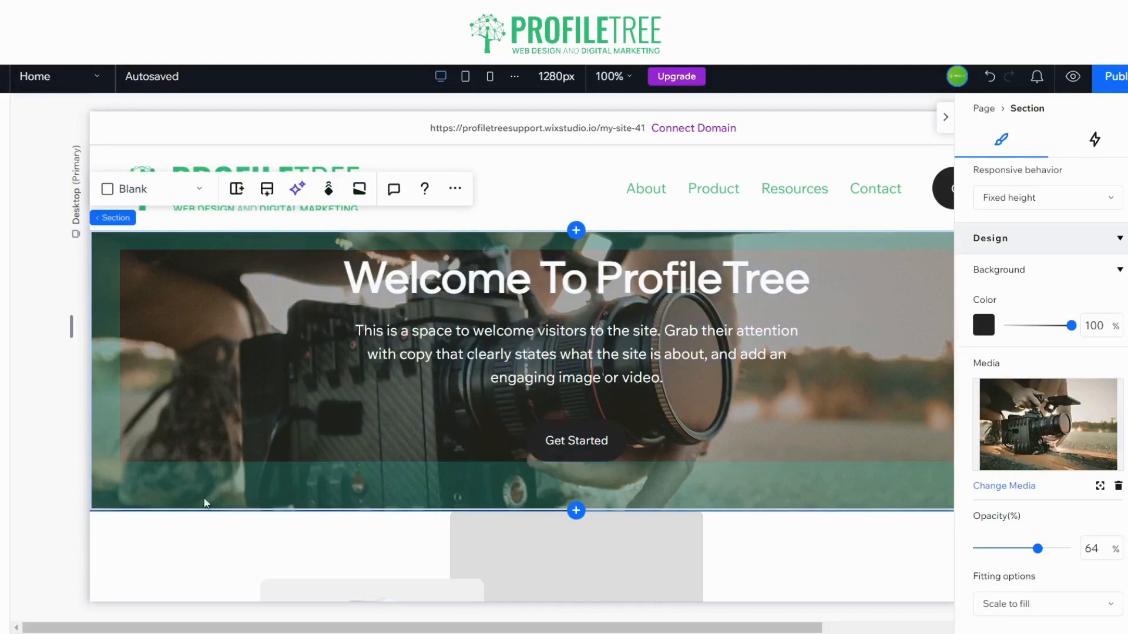
- Close the Inspector while showing the three-image section below the hero
{"action": "scroll", "coordinate": [215, 490], "scroll_direction": "down", "scroll_amount": 3}
{"action": "scroll", "coordinate": [472, 413], "scroll_direction": "down", "scroll_amount": 1}
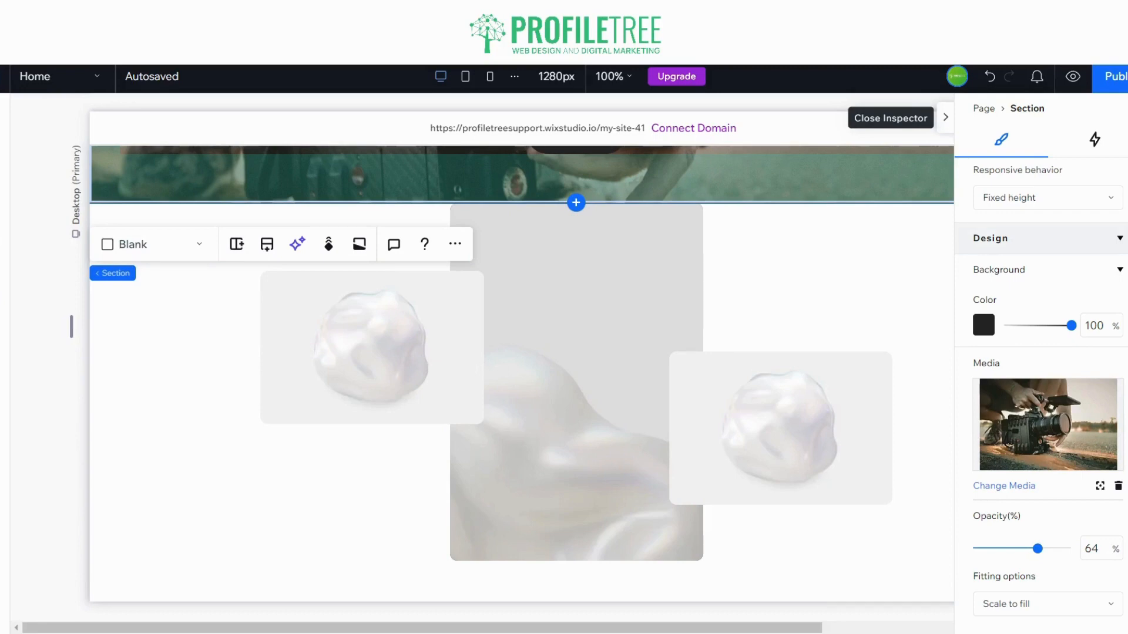
{"action": "left_click", "coordinate": [944, 123]}
- Replace the tall central image with the Food Photography picture, found by searching Media from Wix for "photography"
{"action": "left_click", "coordinate": [614, 325]}
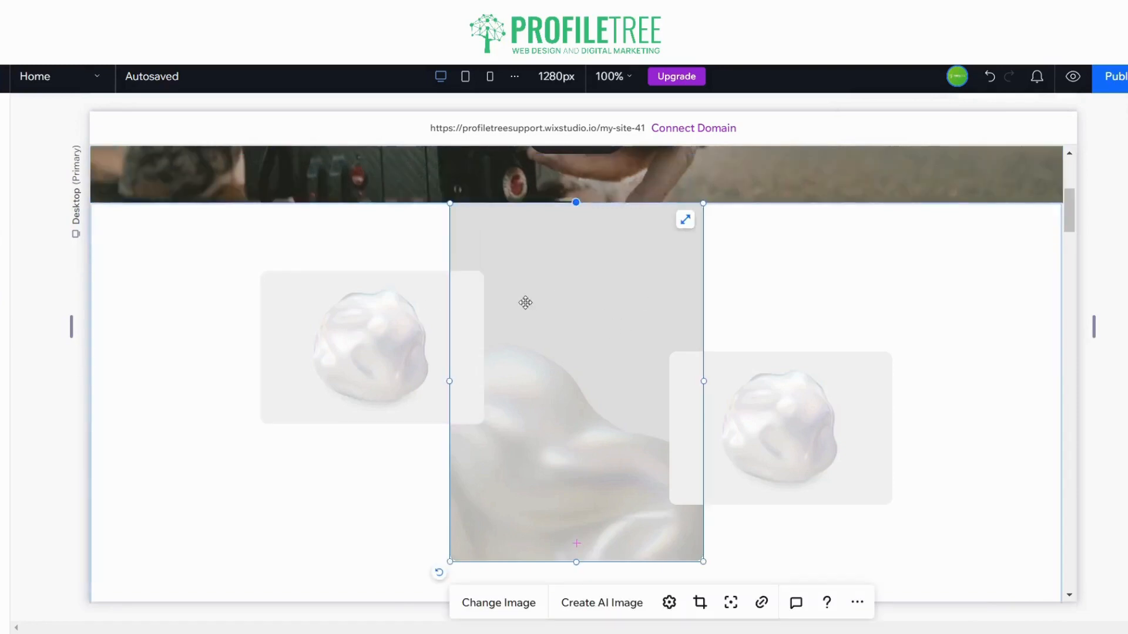
{"action": "scroll", "coordinate": [527, 302], "scroll_direction": "down", "scroll_amount": 5}
{"action": "scroll", "coordinate": [342, 365], "scroll_direction": "up", "scroll_amount": 5}
{"action": "left_click", "coordinate": [502, 520]}
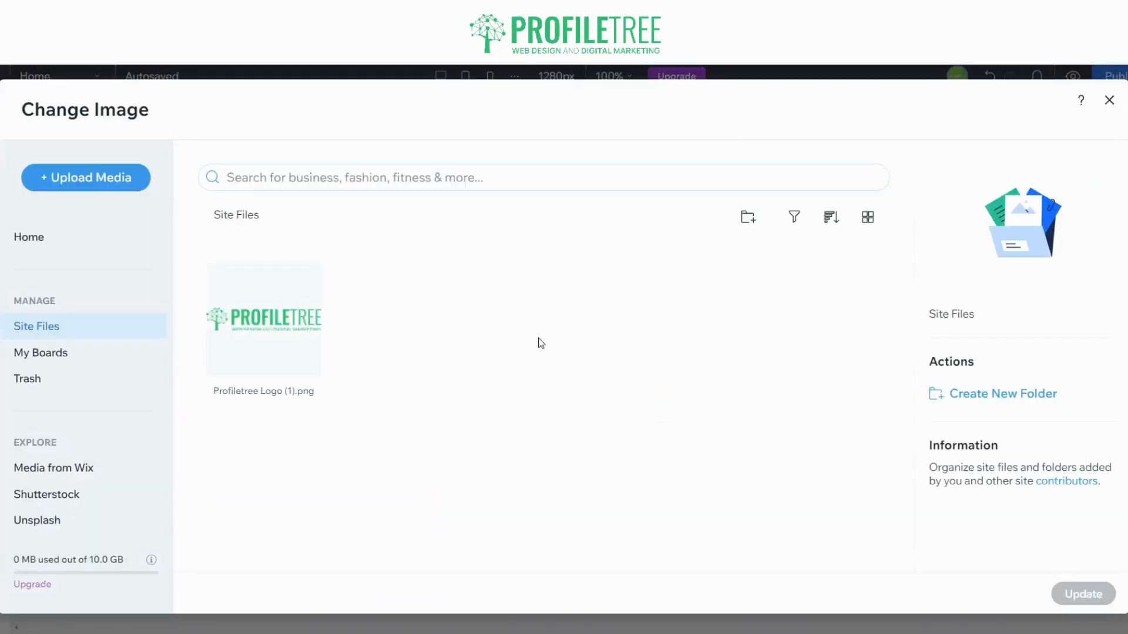
{"action": "left_click", "coordinate": [66, 470]}
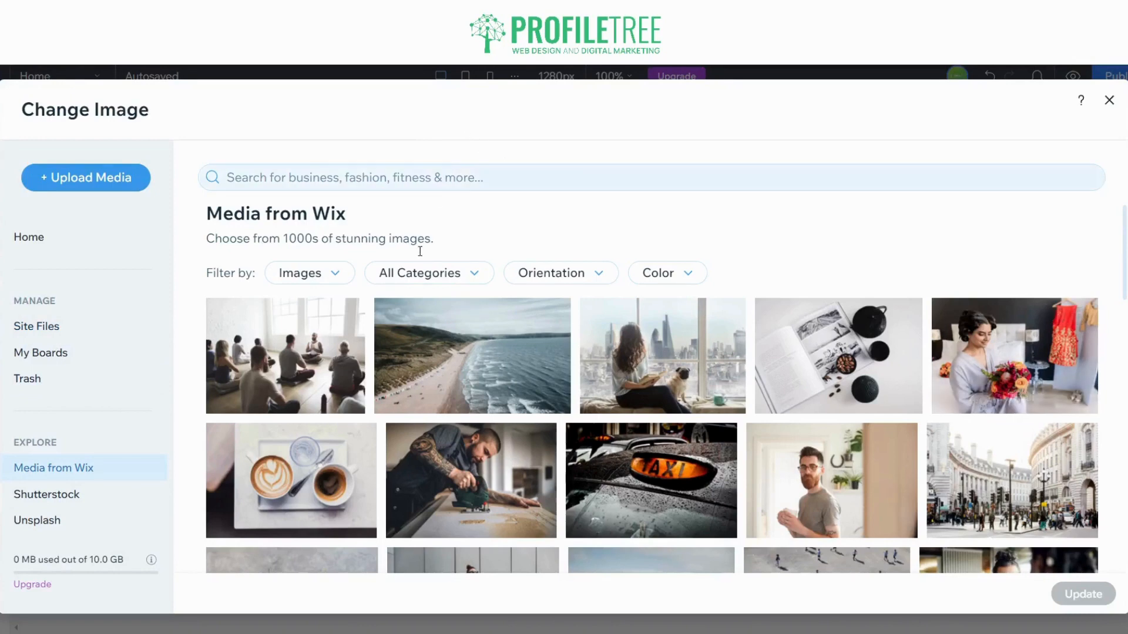
{"action": "left_click", "coordinate": [436, 177]}
{"action": "type", "text": "photography"}
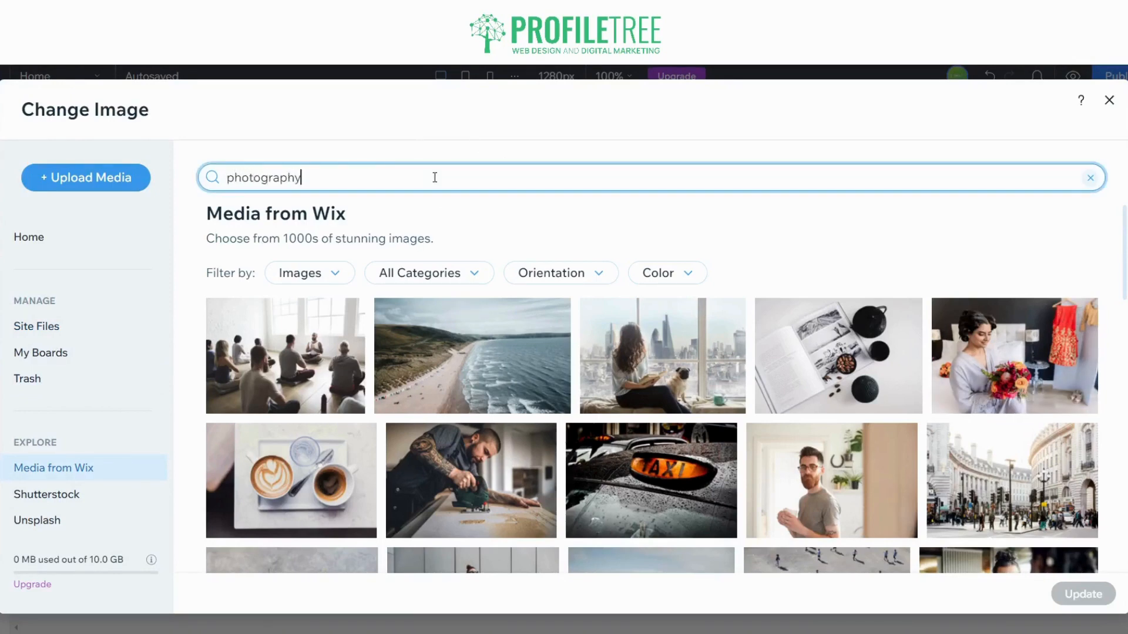
{"action": "key", "text": "Return"}
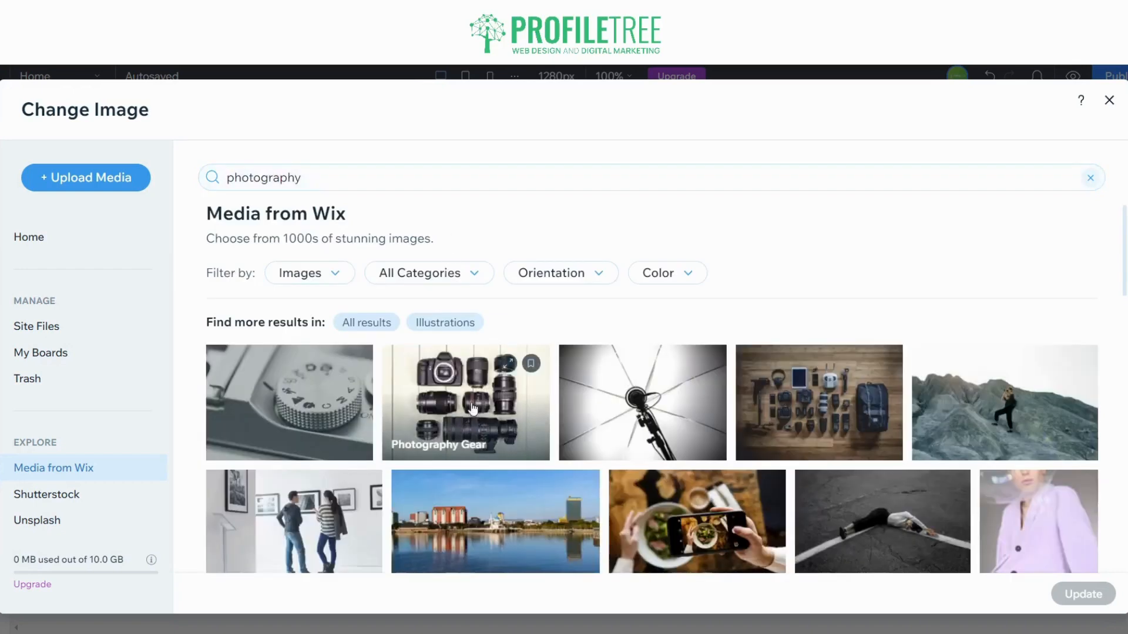
{"action": "left_click", "coordinate": [872, 404]}
{"action": "left_click", "coordinate": [658, 520]}
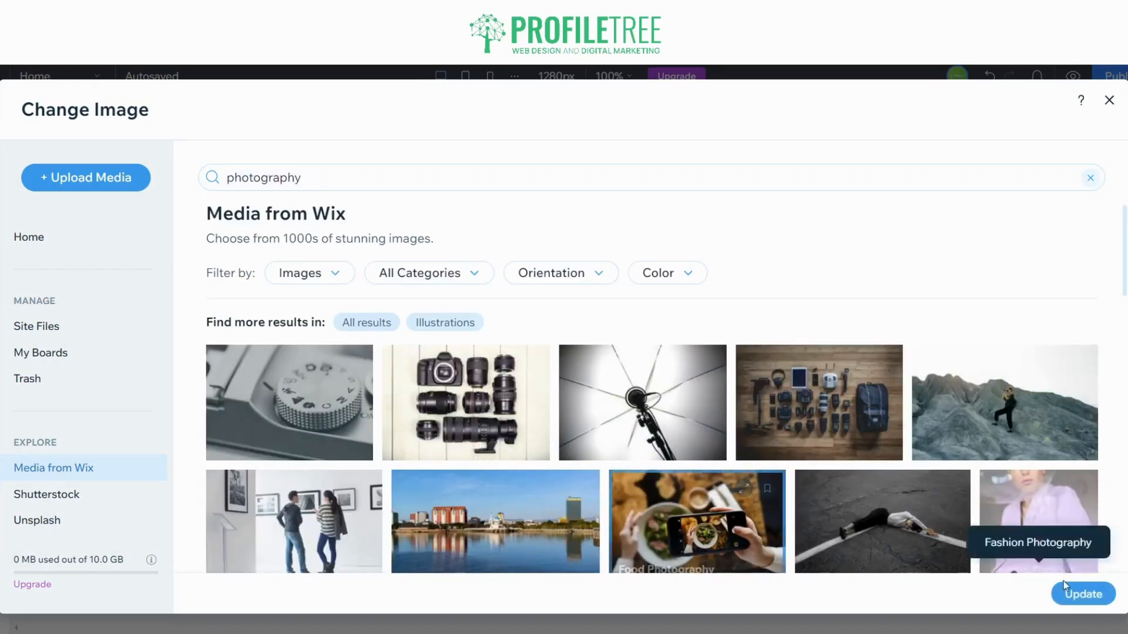
{"action": "left_click", "coordinate": [1066, 587]}
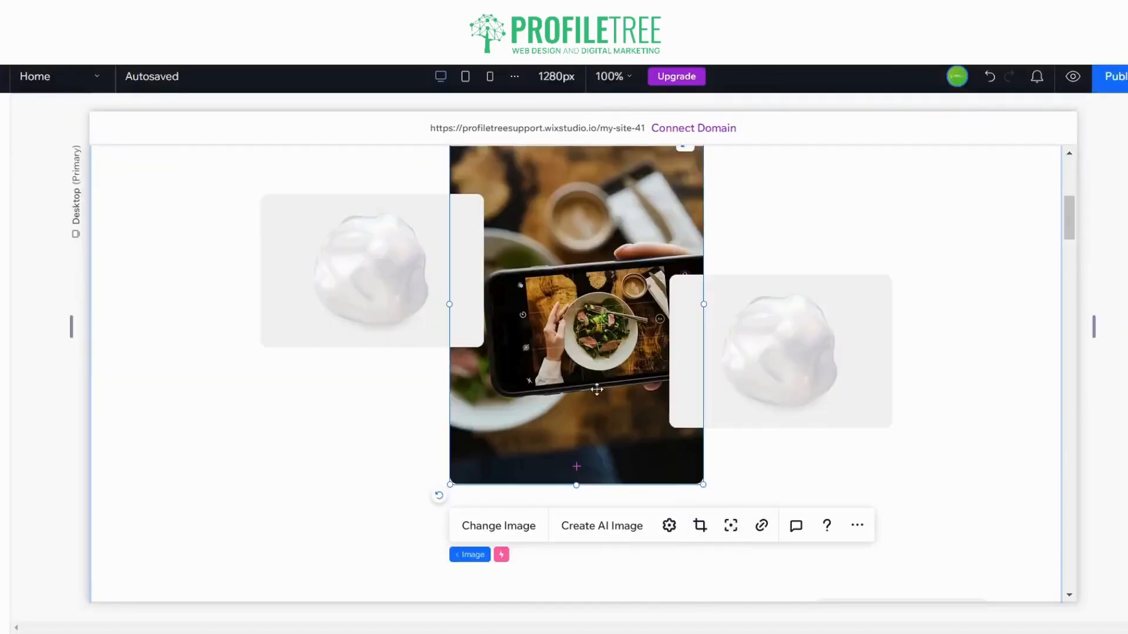
- Replace the small placeholder image left of the food photo with the camera dial close-up from the photography results
{"action": "scroll", "coordinate": [596, 390], "scroll_direction": "up", "scroll_amount": 3}
{"action": "left_click", "coordinate": [374, 426]}
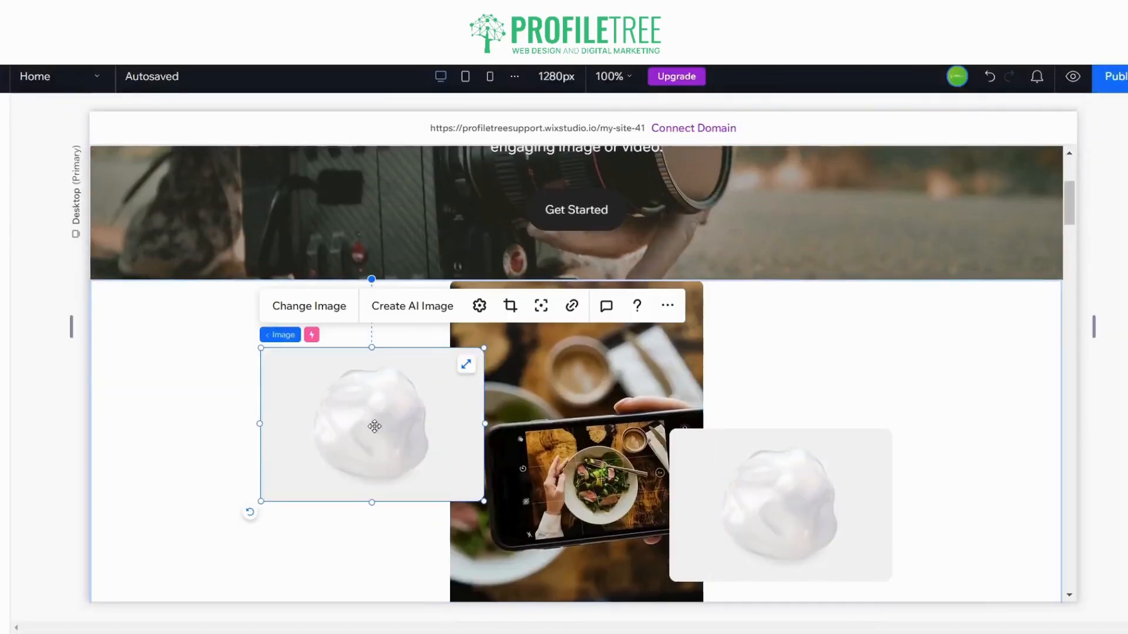
{"action": "left_click", "coordinate": [342, 317]}
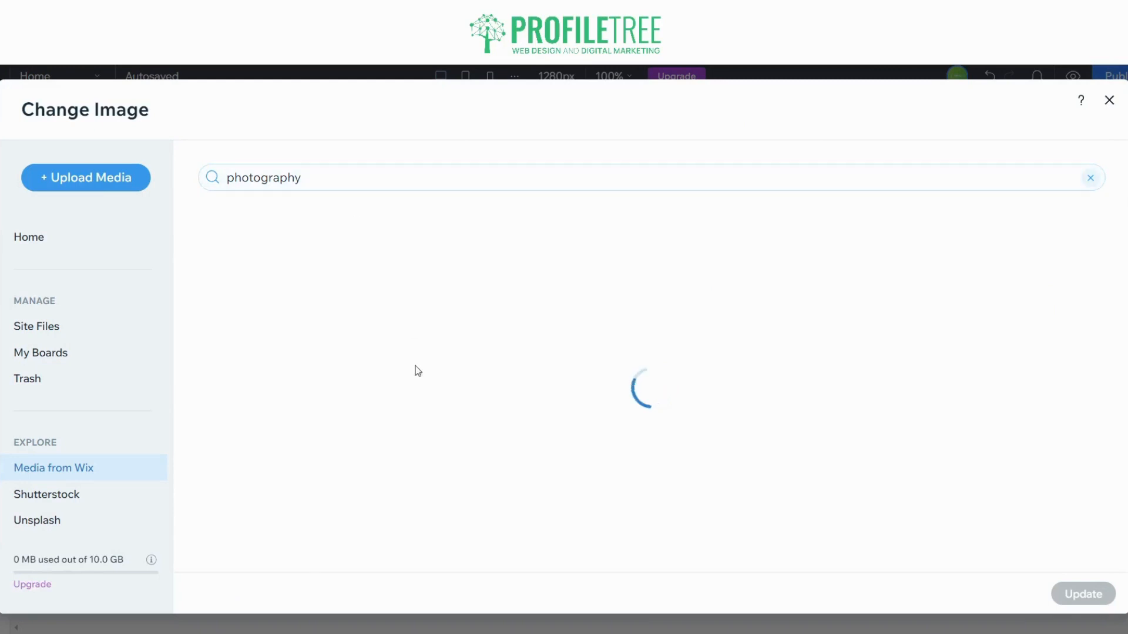
{"action": "left_click", "coordinate": [282, 400]}
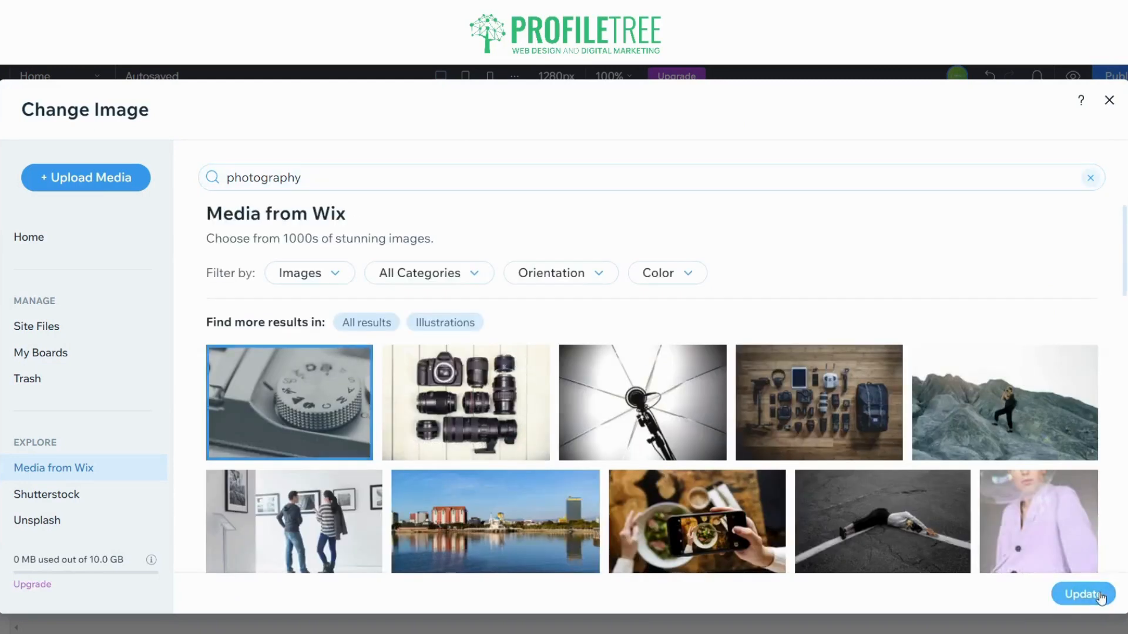
{"action": "left_click", "coordinate": [1099, 597]}
- Replace the small placeholder image right of the food photo with the studio shot of the woman holding a camera from the photography results
{"action": "left_click", "coordinate": [784, 518]}
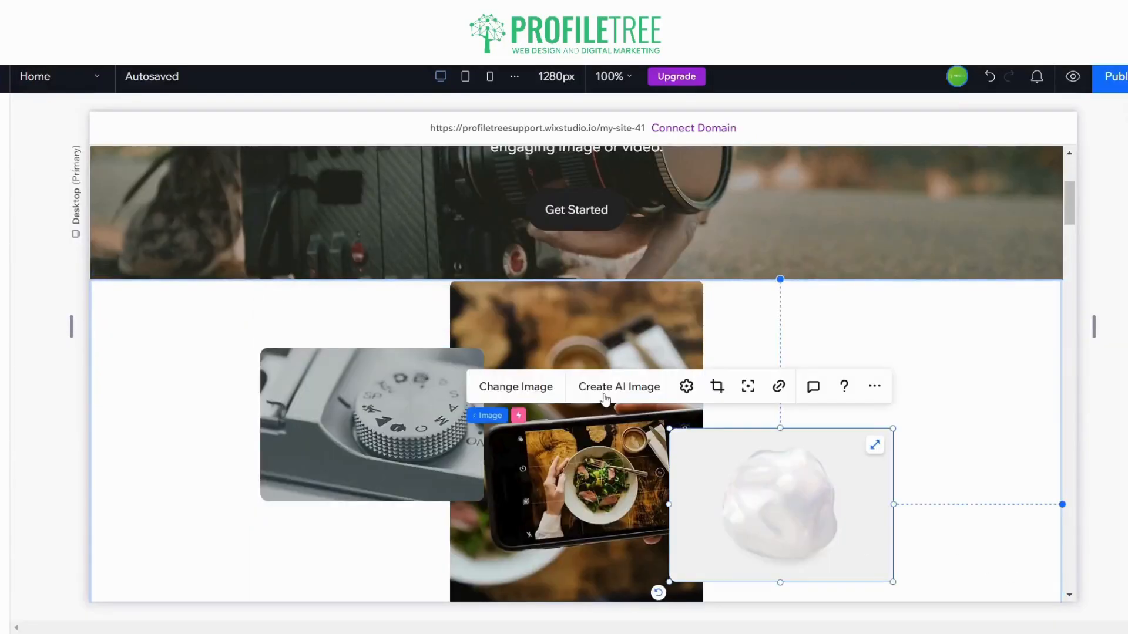
{"action": "left_click", "coordinate": [538, 388]}
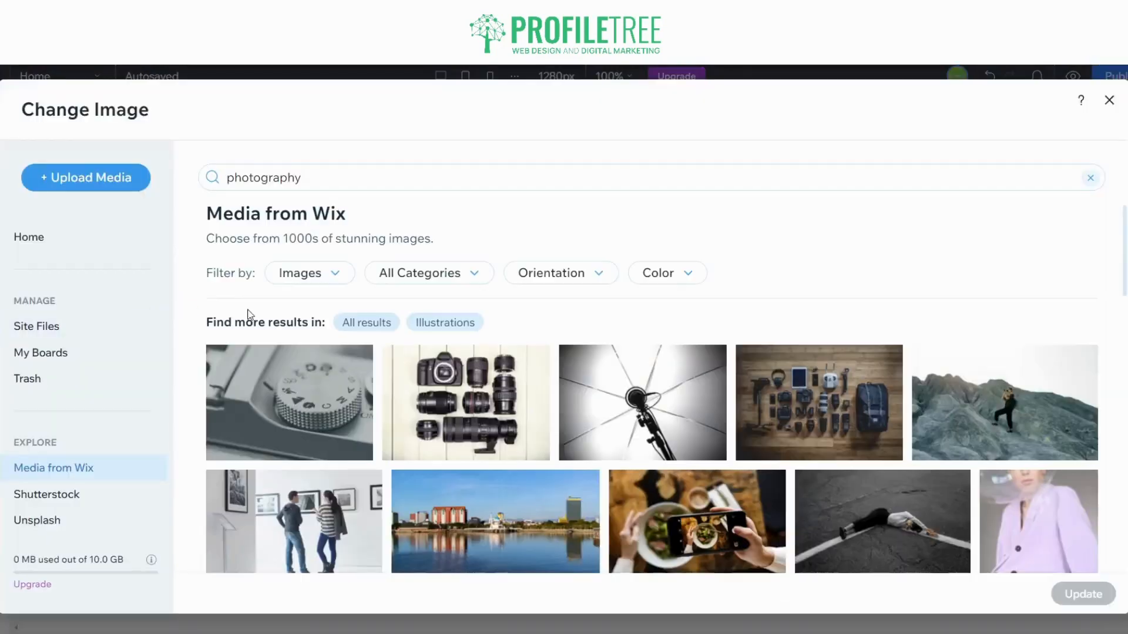
{"action": "left_click", "coordinate": [535, 422]}
{"action": "scroll", "coordinate": [535, 422], "scroll_direction": "down", "scroll_amount": 4}
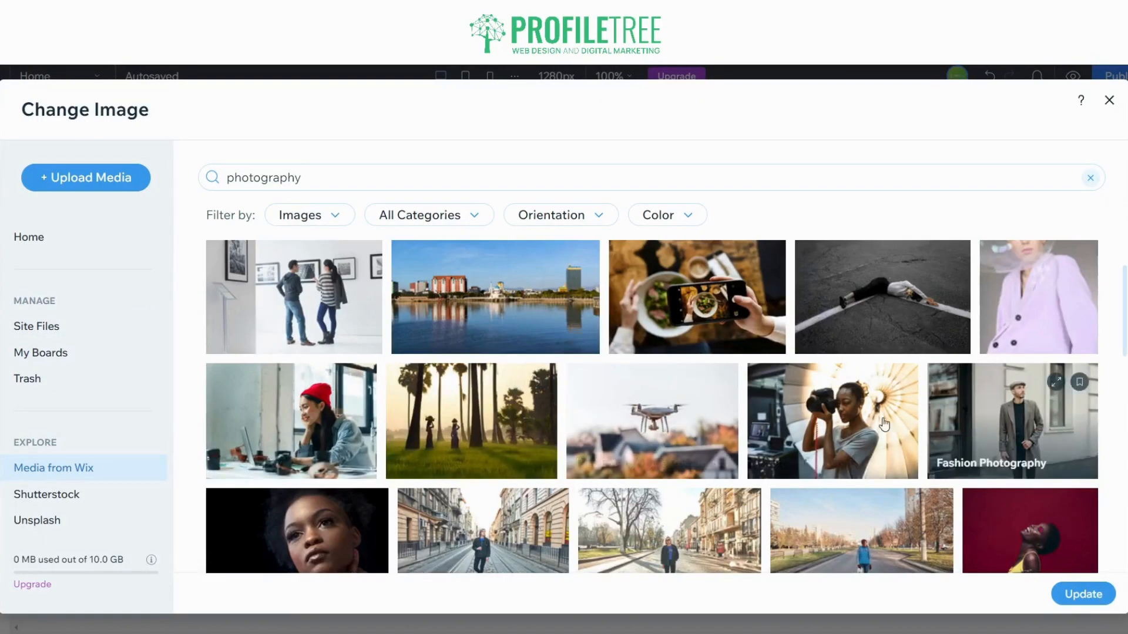
{"action": "left_click", "coordinate": [834, 428]}
{"action": "left_click", "coordinate": [1081, 594]}
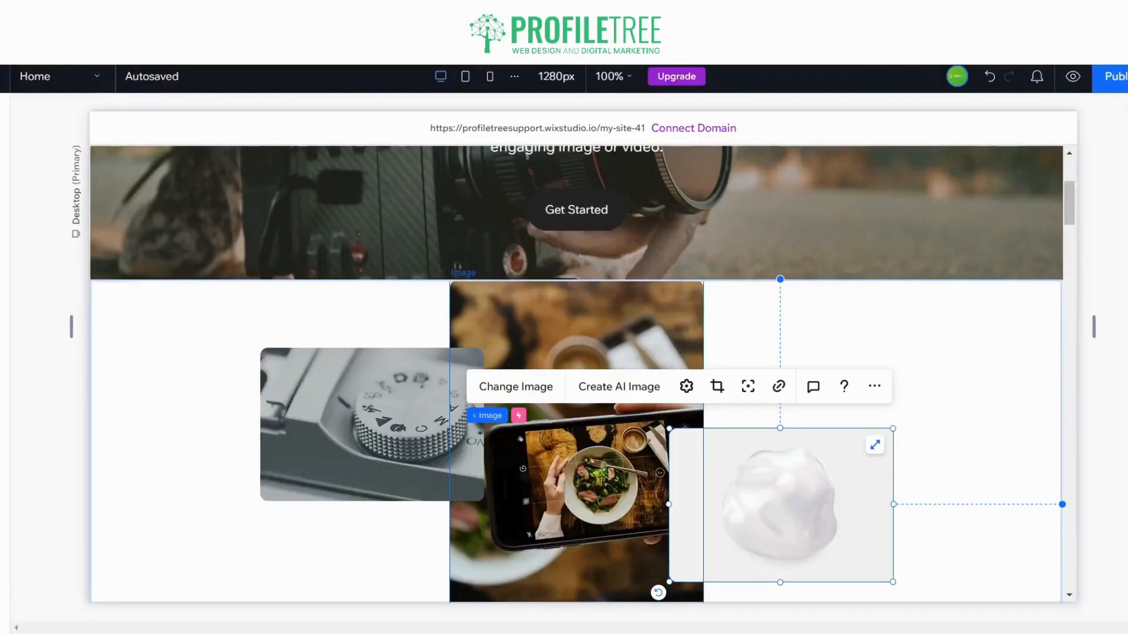
{"action": "scroll", "coordinate": [680, 421], "scroll_direction": "down", "scroll_amount": 6}
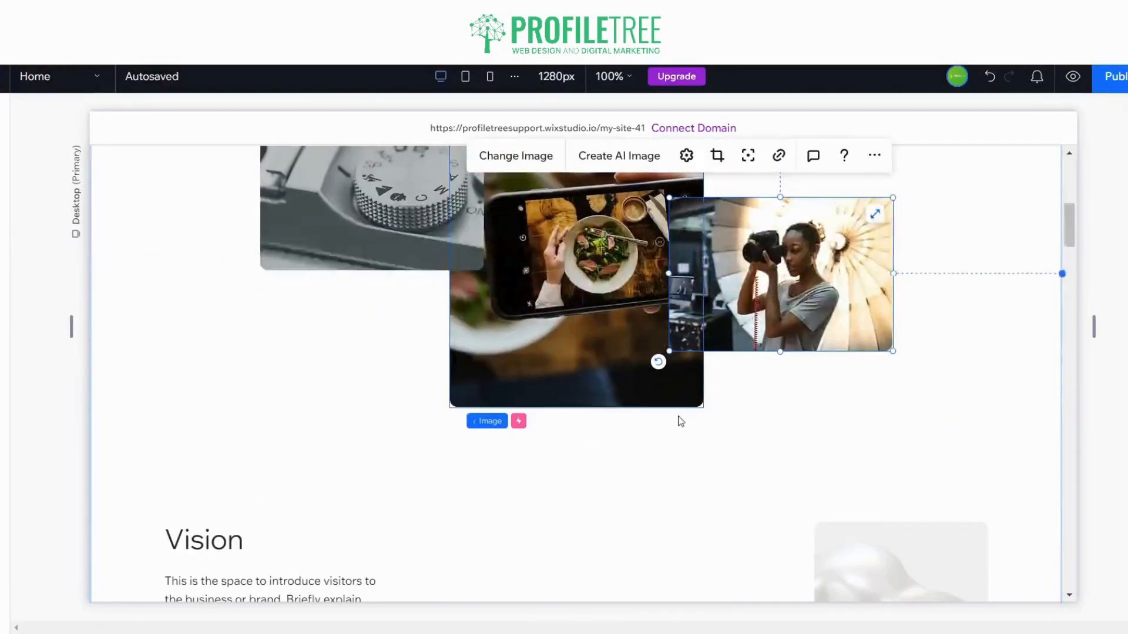
{"action": "scroll", "coordinate": [410, 408], "scroll_direction": "up", "scroll_amount": 10}
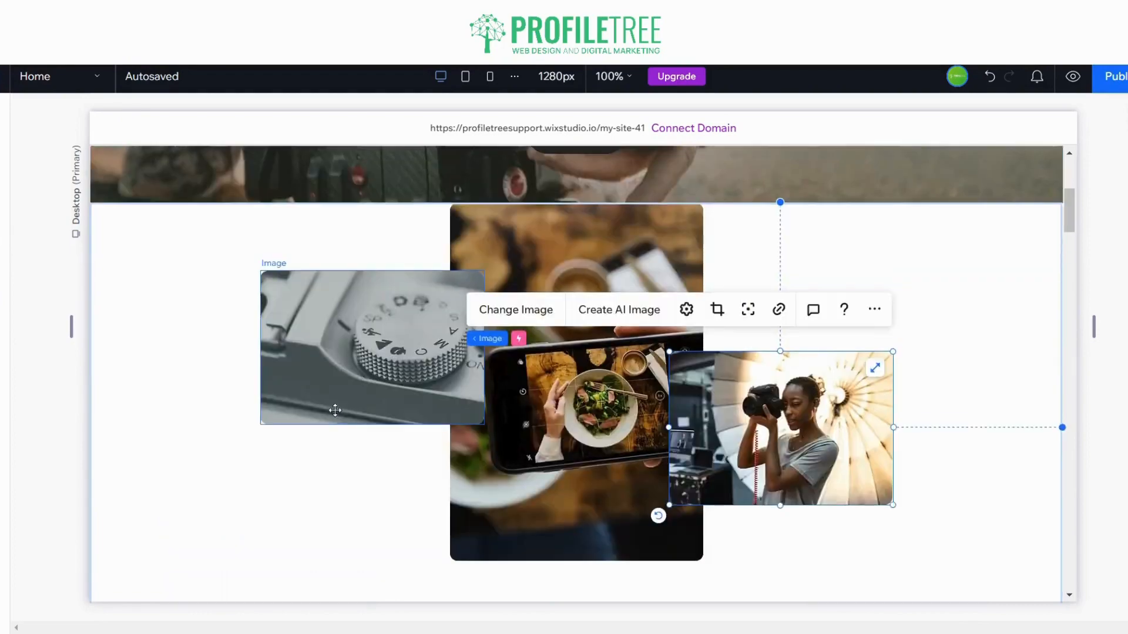
{"action": "scroll", "coordinate": [311, 311], "scroll_direction": "down", "scroll_amount": 1}
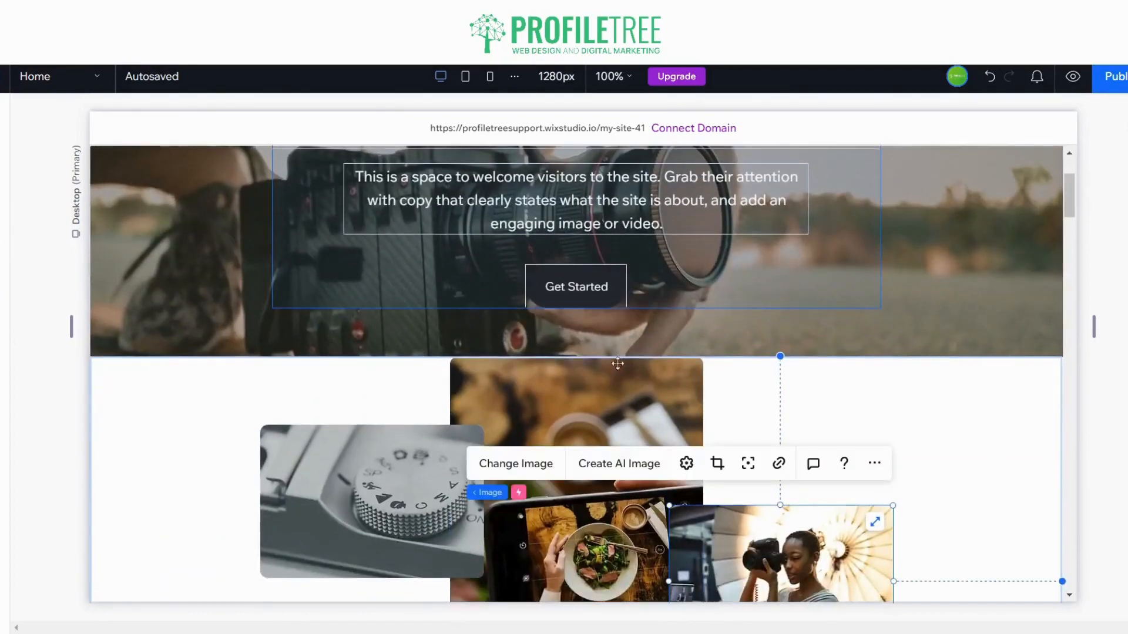
- Try a height of 600 px for the camera hero section, and settle on a fixed height of 500 px
{"action": "left_click", "coordinate": [801, 342]}
{"action": "scroll", "coordinate": [692, 399], "scroll_direction": "up", "scroll_amount": 2}
{"action": "scroll", "coordinate": [692, 400], "scroll_direction": "up", "scroll_amount": 1}
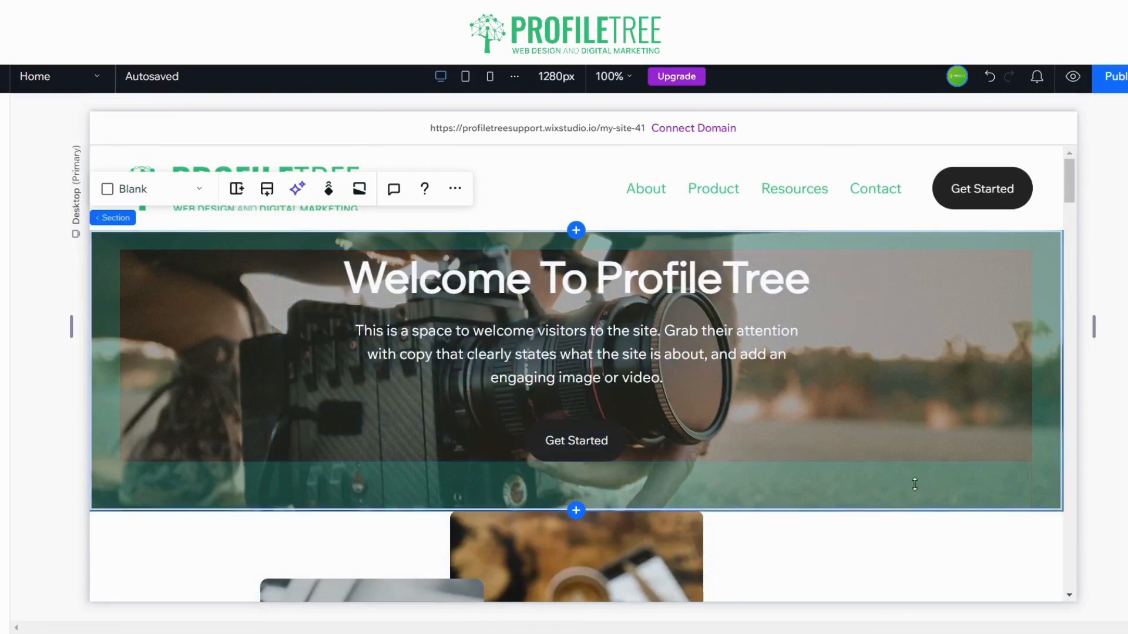
{"action": "left_click", "coordinate": [1126, 117]}
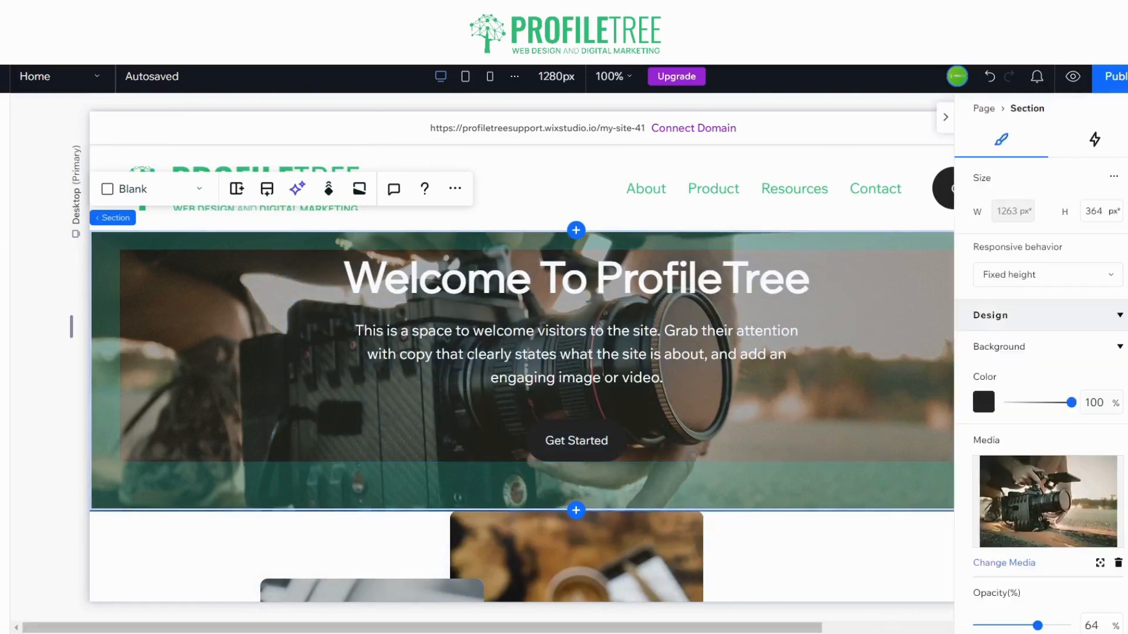
{"action": "left_click", "coordinate": [982, 109]}
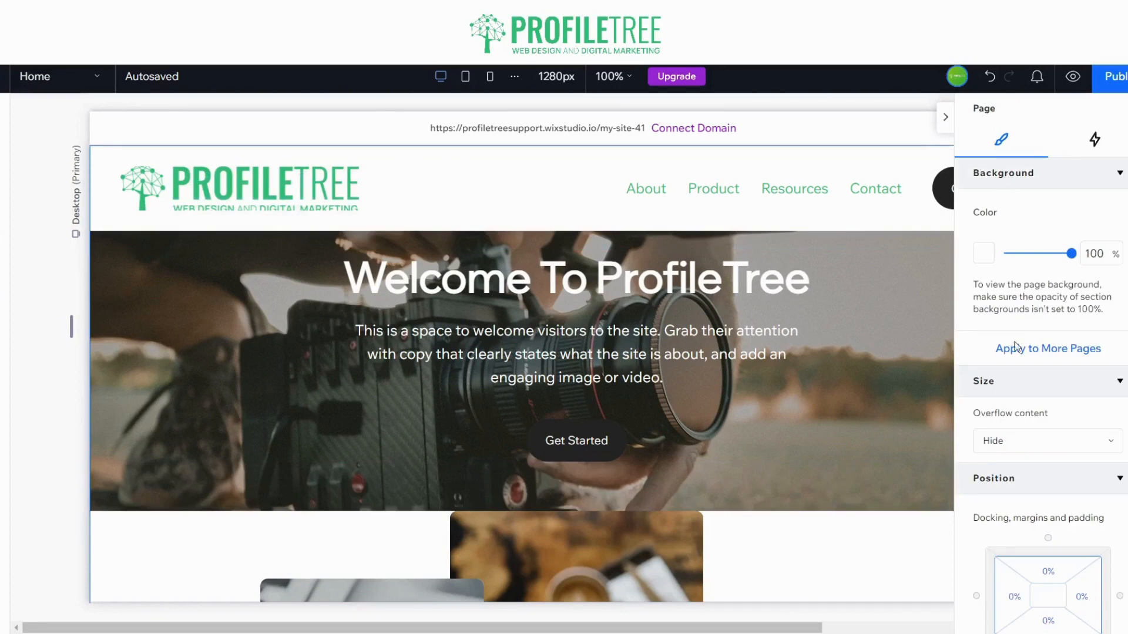
{"action": "scroll", "coordinate": [1020, 481], "scroll_direction": "down", "scroll_amount": 2}
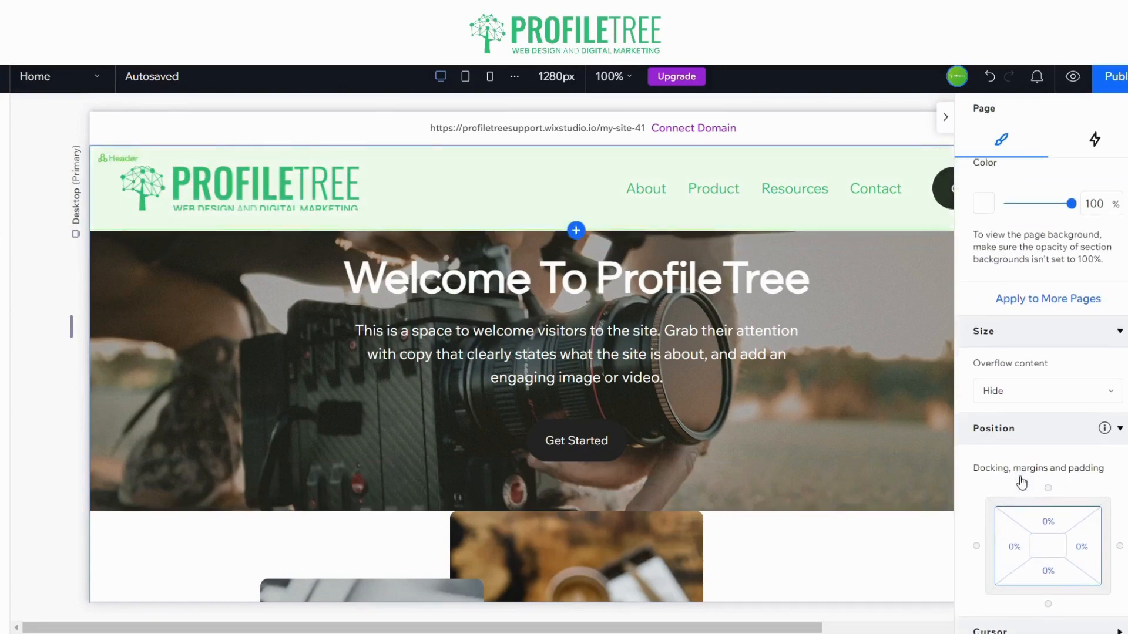
{"action": "left_click", "coordinate": [920, 464]}
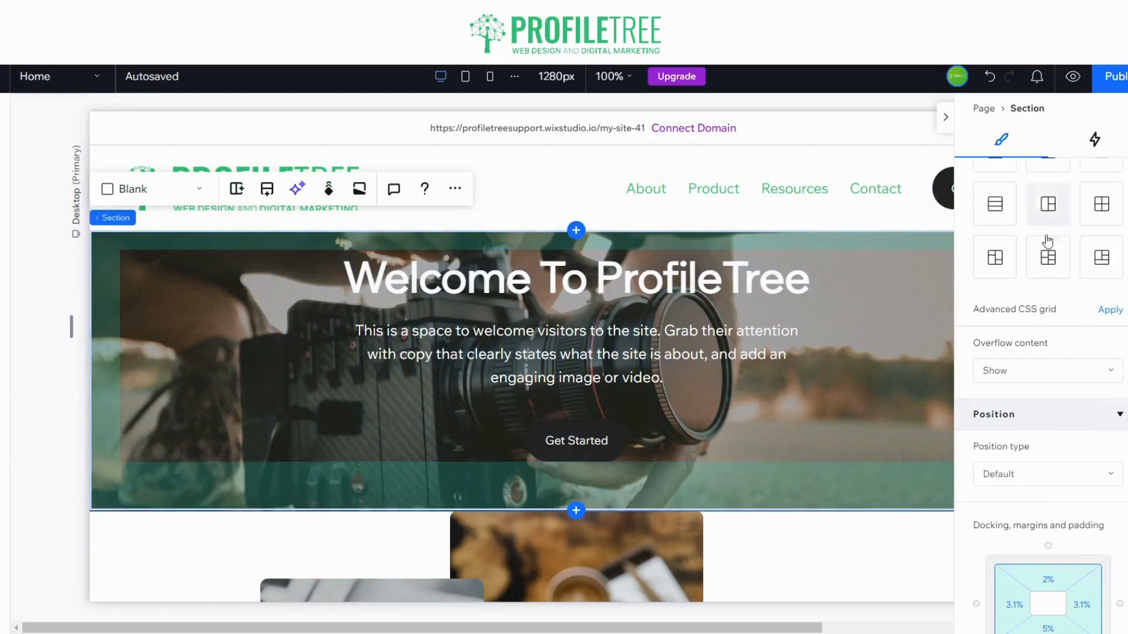
{"action": "scroll", "coordinate": [1048, 251], "scroll_direction": "up", "scroll_amount": 4}
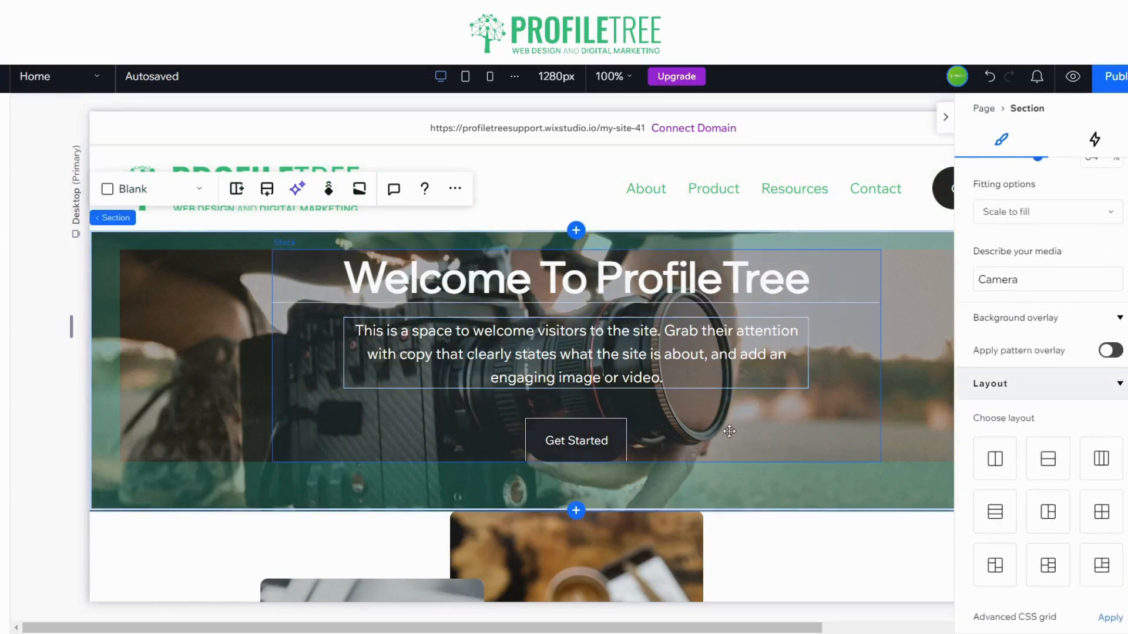
{"action": "scroll", "coordinate": [998, 276], "scroll_direction": "up", "scroll_amount": 6}
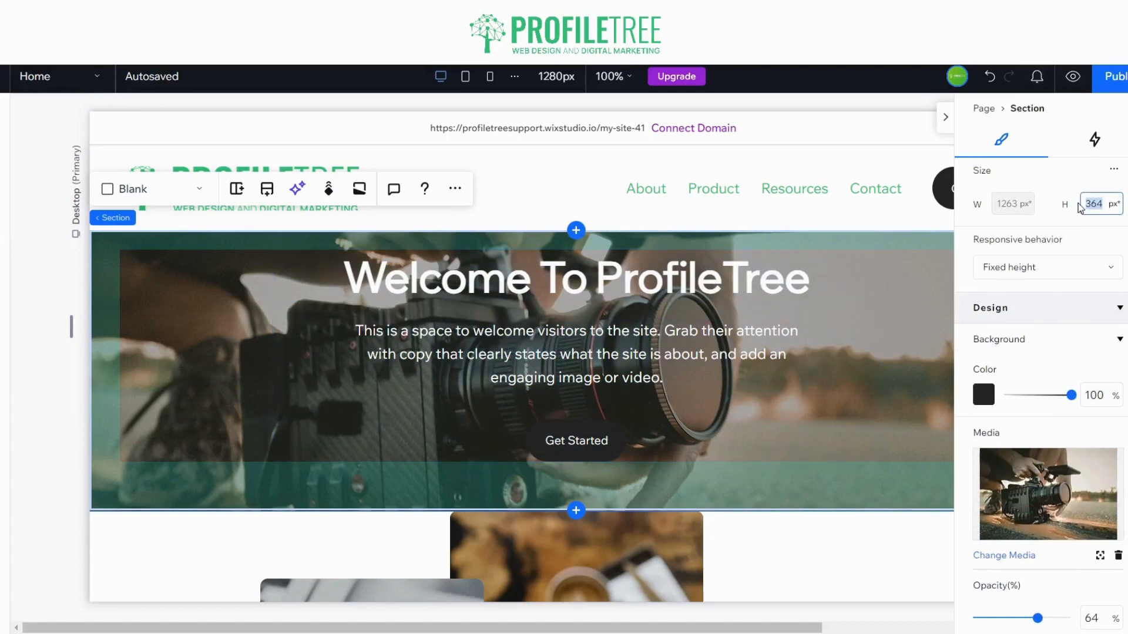
{"action": "type", "text": "600"}
{"action": "key", "text": "Return"}
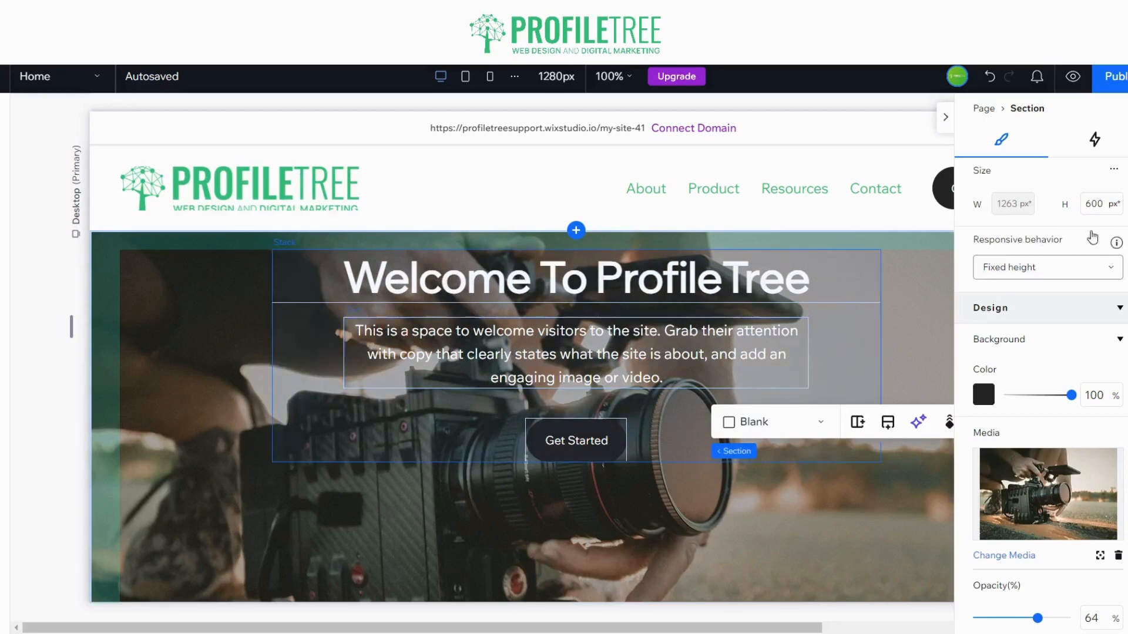
{"action": "left_click", "coordinate": [1106, 198]}
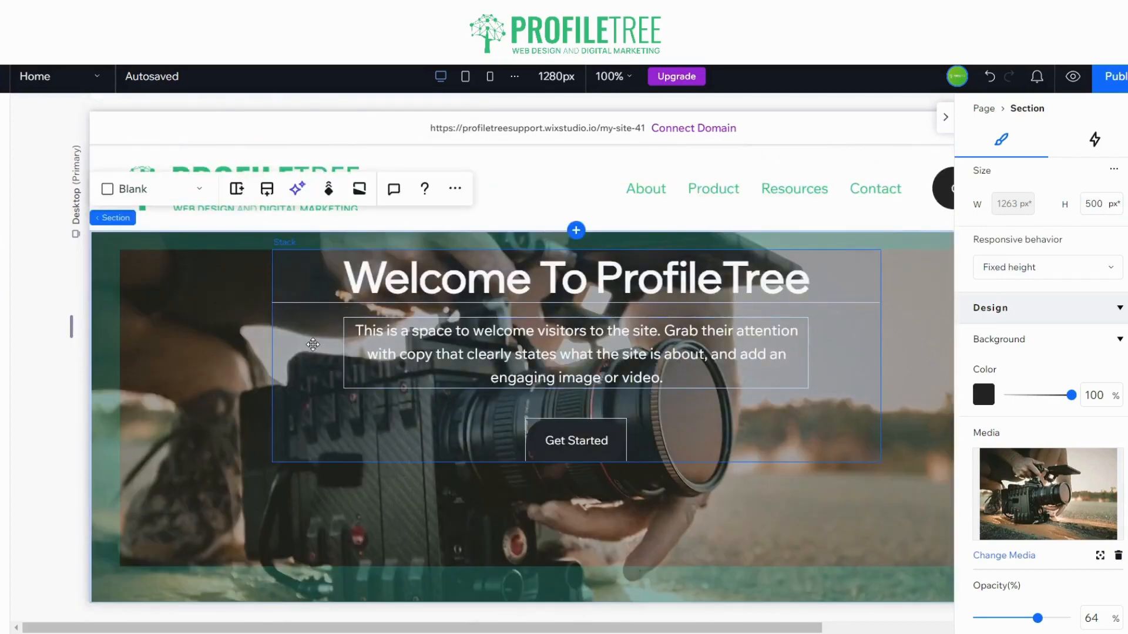
- Move the hero's stack of title, paragraph and button down to the section's centre, at about Y 87 px
{"action": "left_click", "coordinate": [298, 263]}
{"action": "left_click_drag", "start_coordinate": [280, 258], "coordinate": [283, 324]}
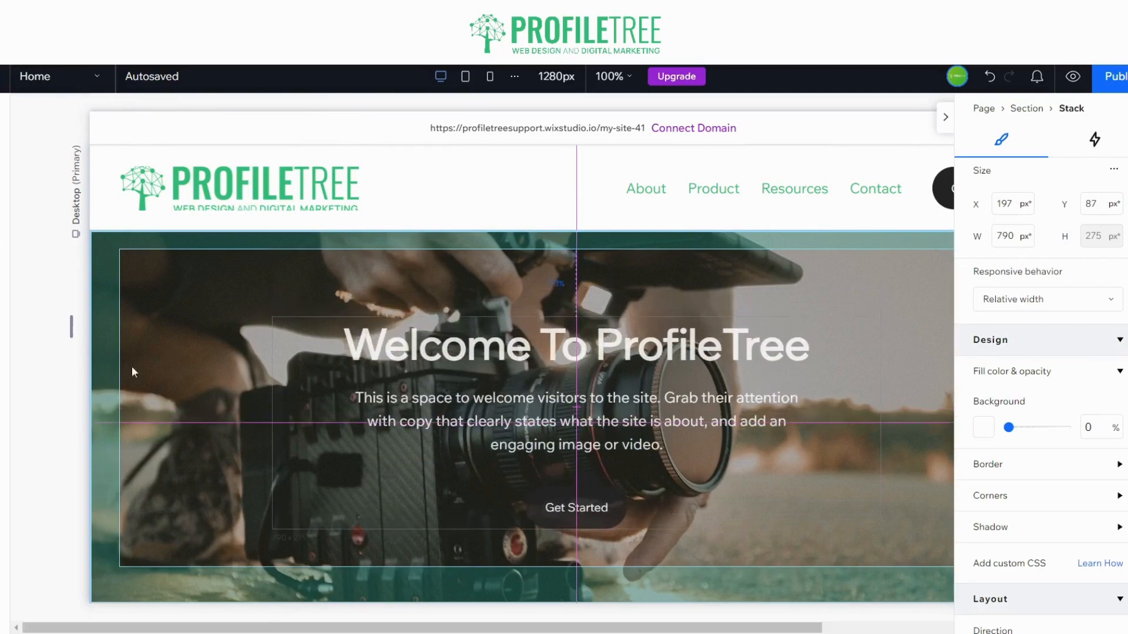
{"action": "left_click", "coordinate": [160, 389]}
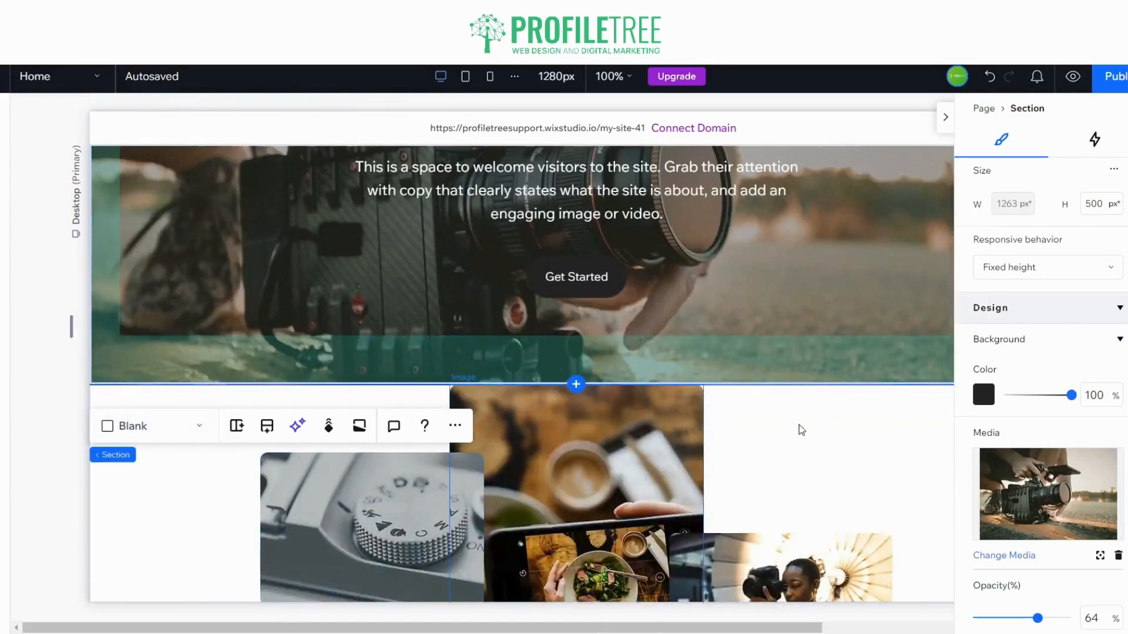
- Add a blank section between the Vision and About sections, and delete it
{"action": "scroll", "coordinate": [799, 456], "scroll_direction": "down", "scroll_amount": 1}
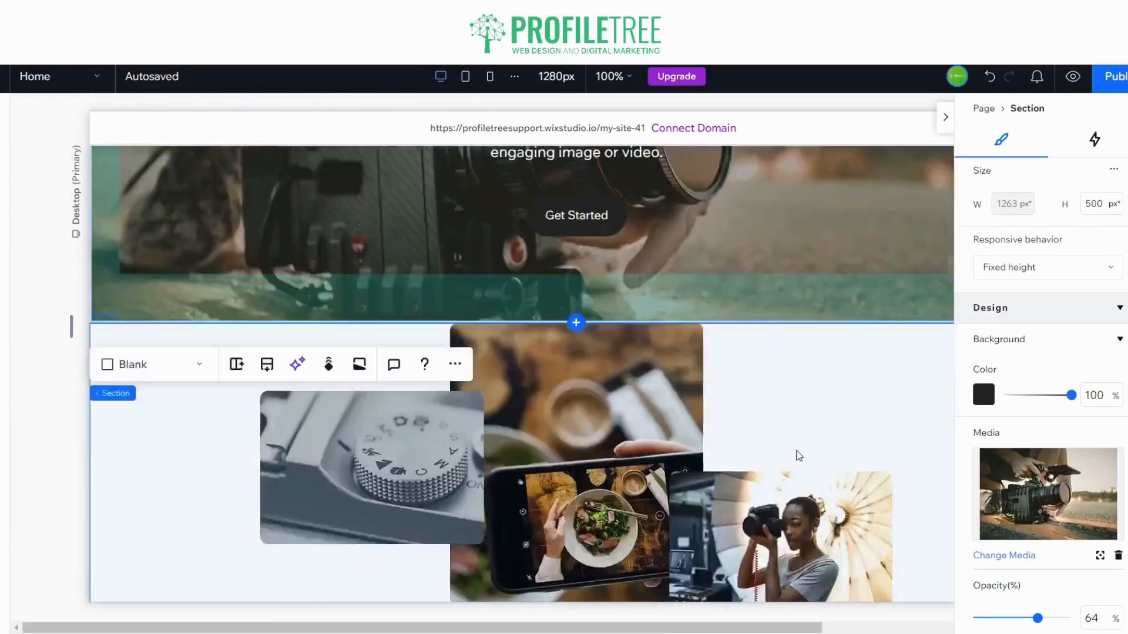
{"action": "scroll", "coordinate": [799, 456], "scroll_direction": "down", "scroll_amount": 8}
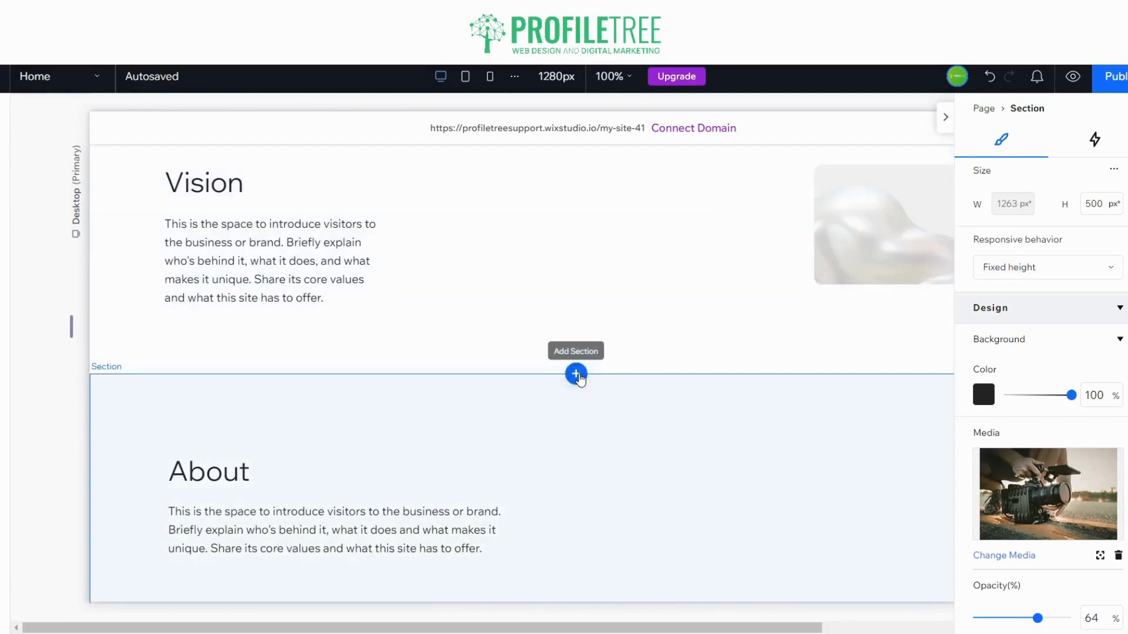
{"action": "left_click", "coordinate": [576, 374]}
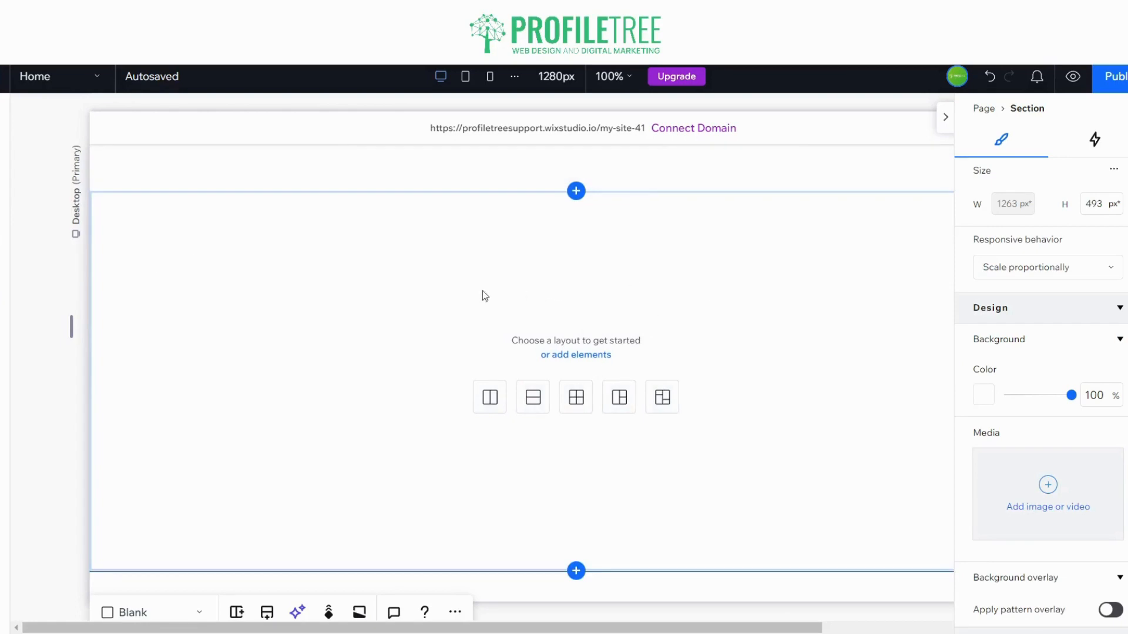
{"action": "key", "text": "Delete"}
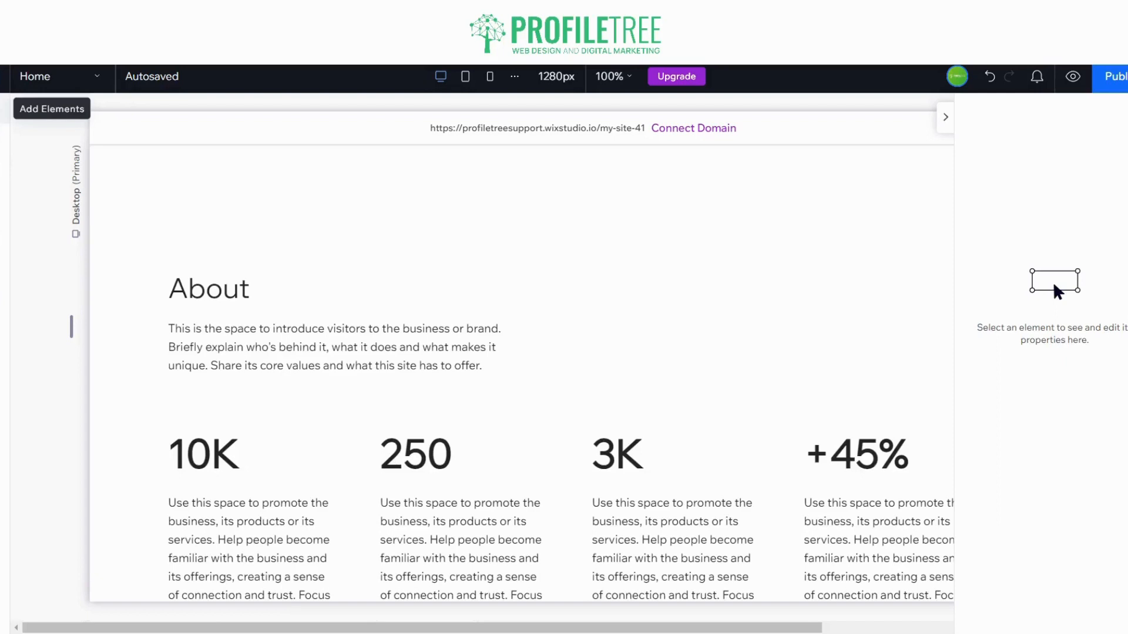
- Browse the designed section templates for the About, Banner, Testimonials and Projects categories
{"action": "left_click", "coordinate": [5, 109]}
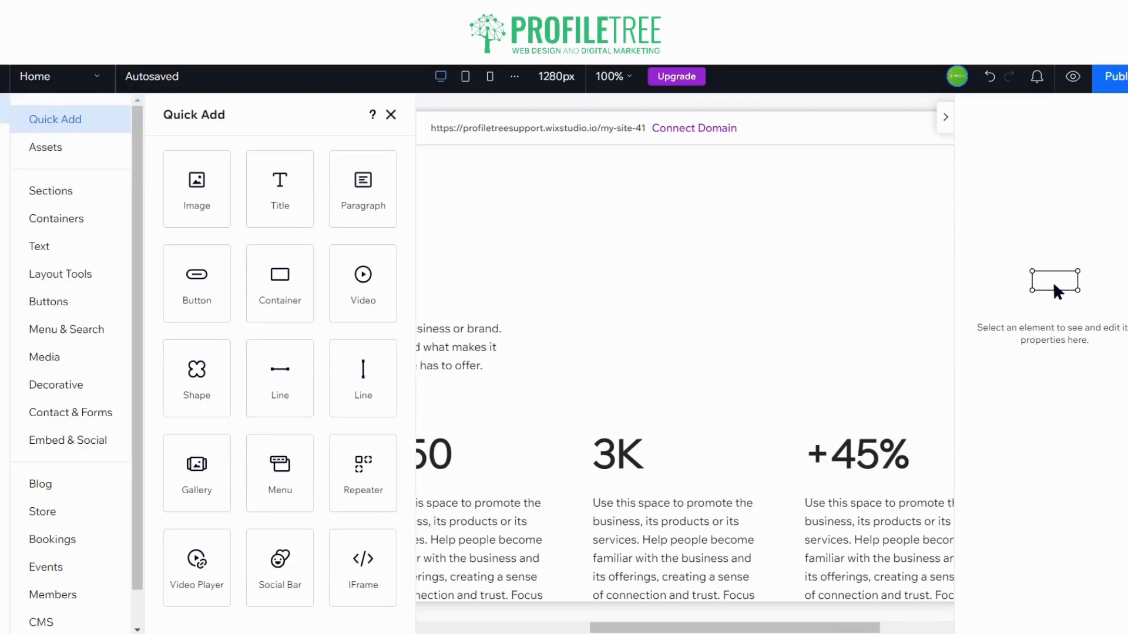
{"action": "left_click", "coordinate": [36, 194]}
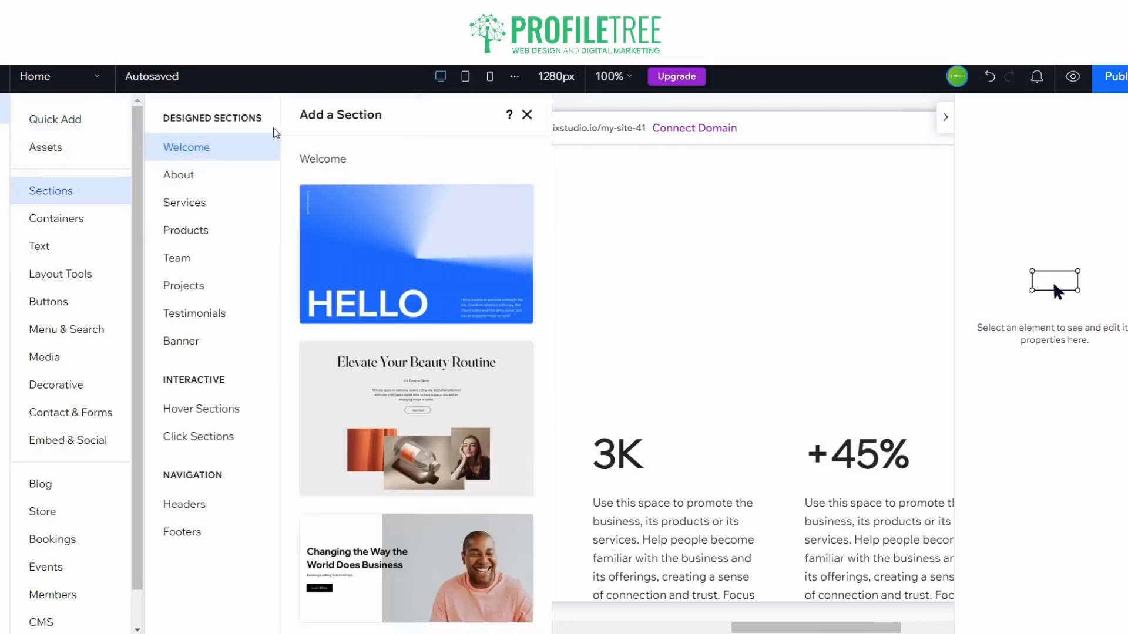
{"action": "left_click", "coordinate": [190, 178]}
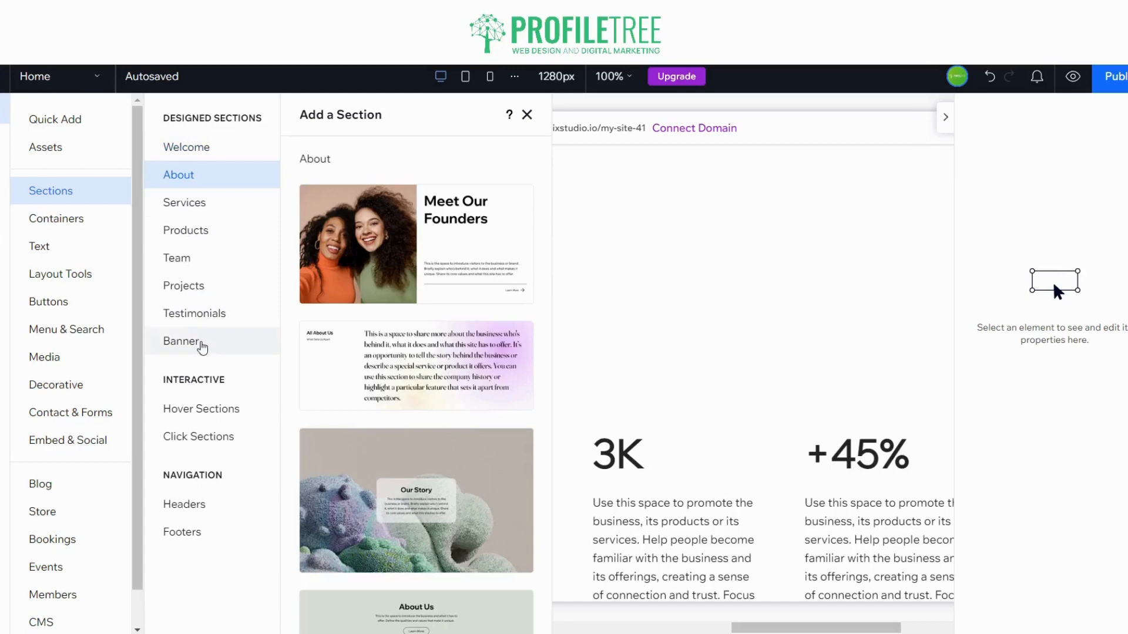
{"action": "left_click", "coordinate": [202, 347]}
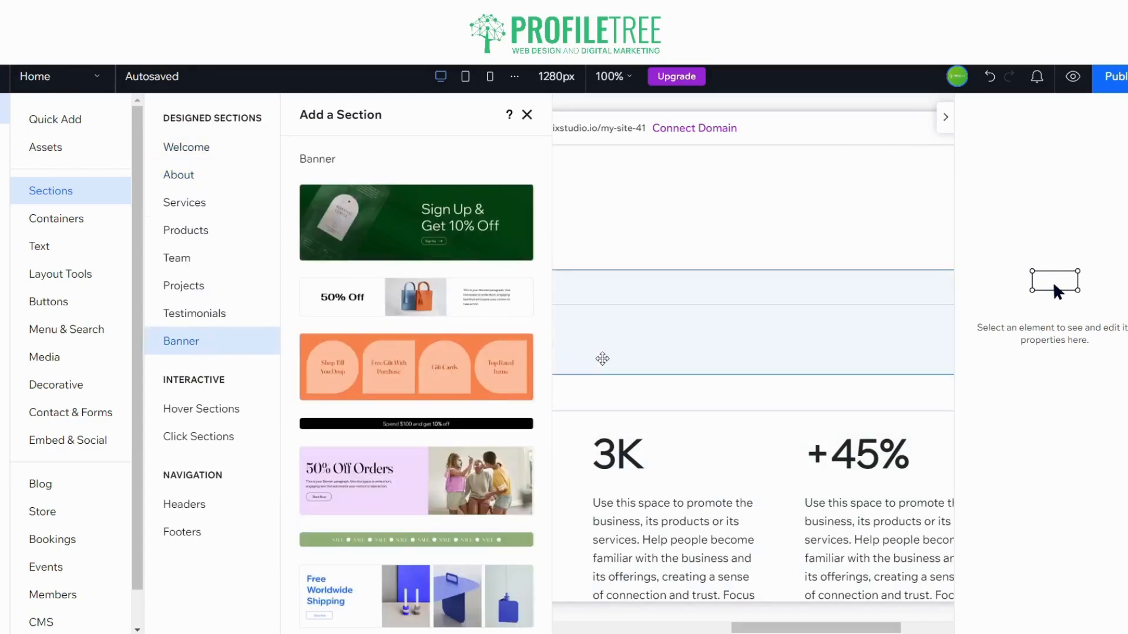
{"action": "scroll", "coordinate": [312, 400], "scroll_direction": "down", "scroll_amount": 4}
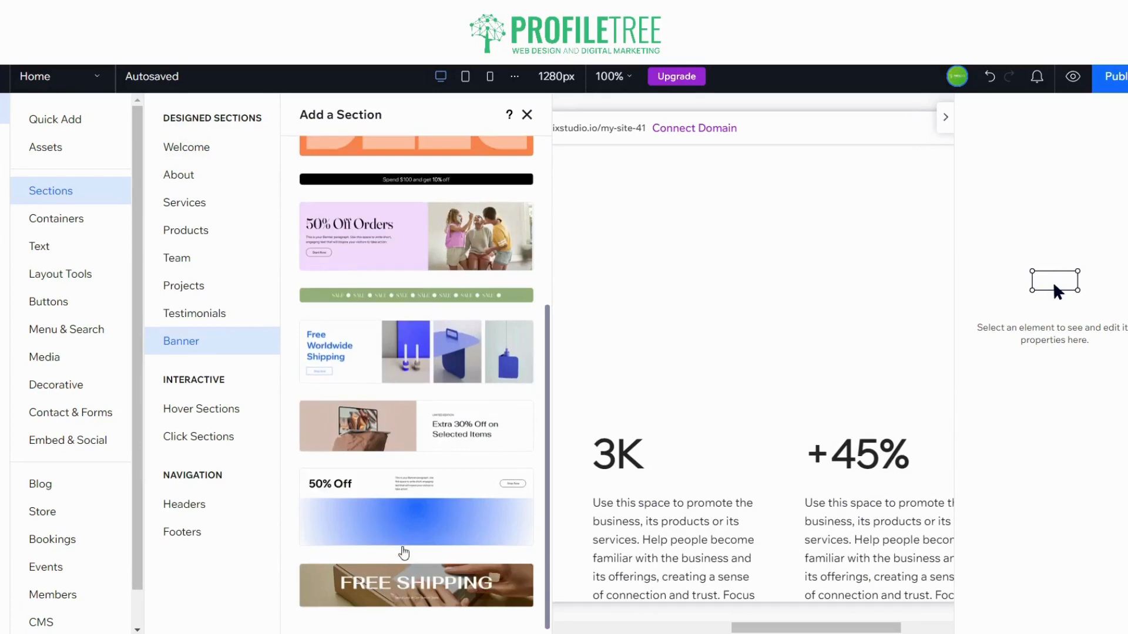
{"action": "scroll", "coordinate": [420, 497], "scroll_direction": "up", "scroll_amount": 3}
{"action": "scroll", "coordinate": [420, 496], "scroll_direction": "up", "scroll_amount": 2}
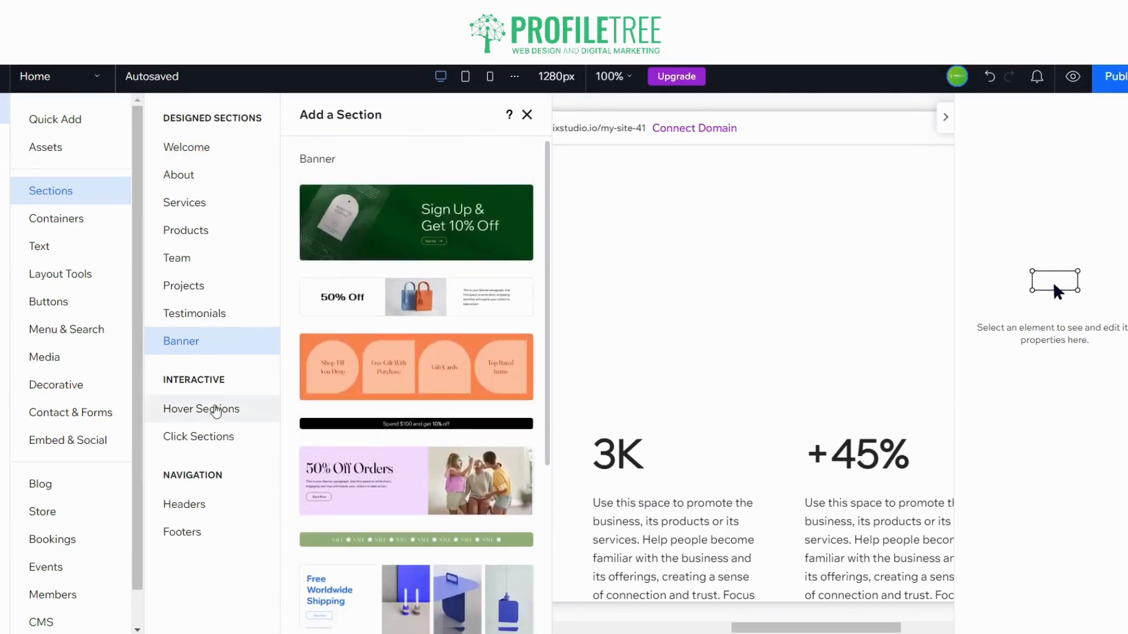
{"action": "left_click", "coordinate": [210, 320]}
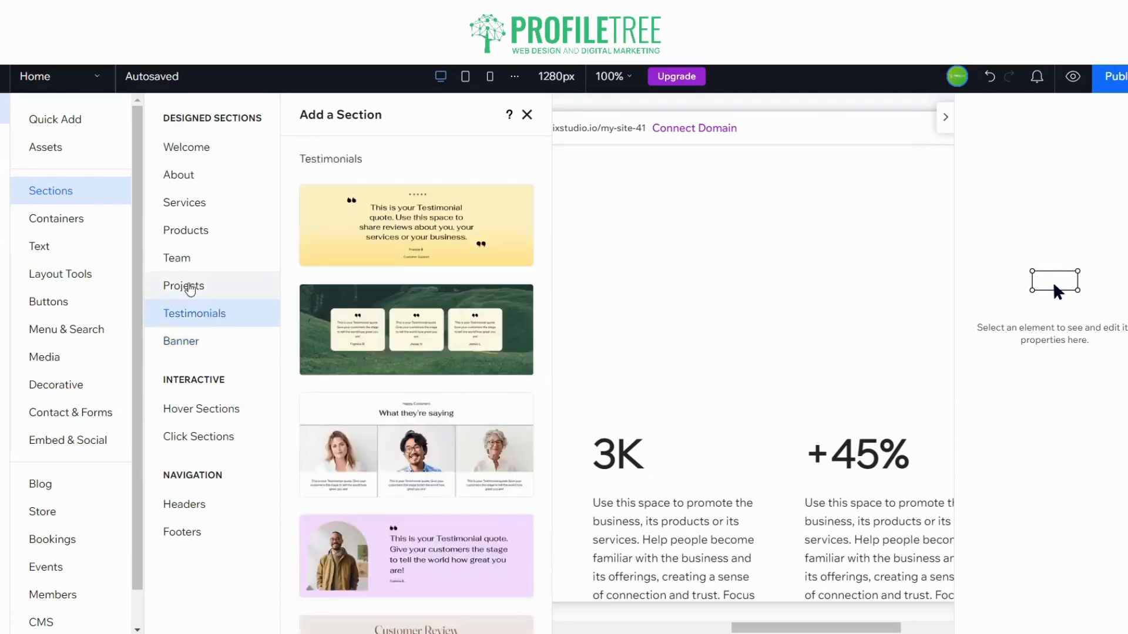
{"action": "left_click", "coordinate": [189, 288]}
- Add the Team section template with four member portraits between the Vision and About sections, and close the Inspector
{"action": "left_click", "coordinate": [223, 269]}
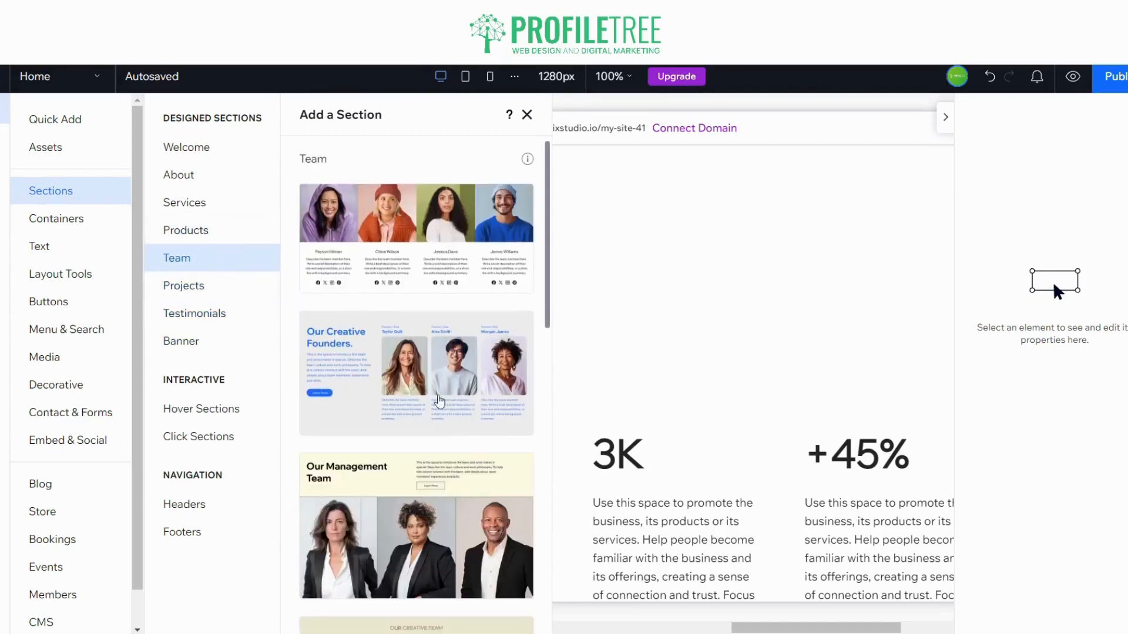
{"action": "left_click", "coordinate": [438, 401]}
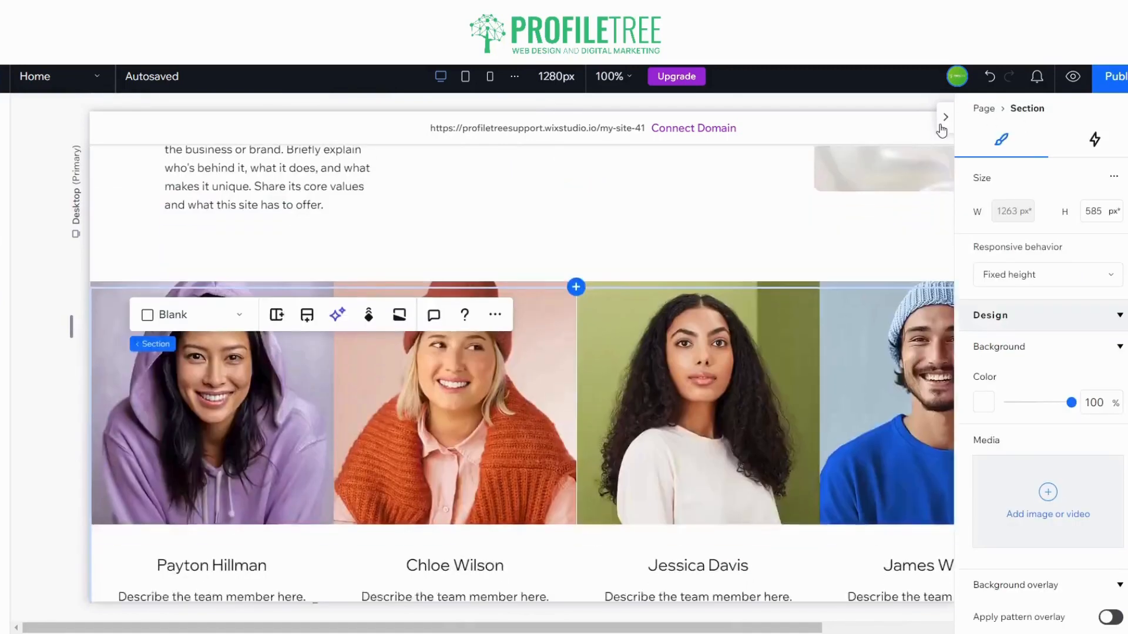
{"action": "left_click", "coordinate": [942, 126]}
- Review the page design from the hero through the three-image section to the Vision section
{"action": "scroll", "coordinate": [760, 315], "scroll_direction": "up", "scroll_amount": 10}
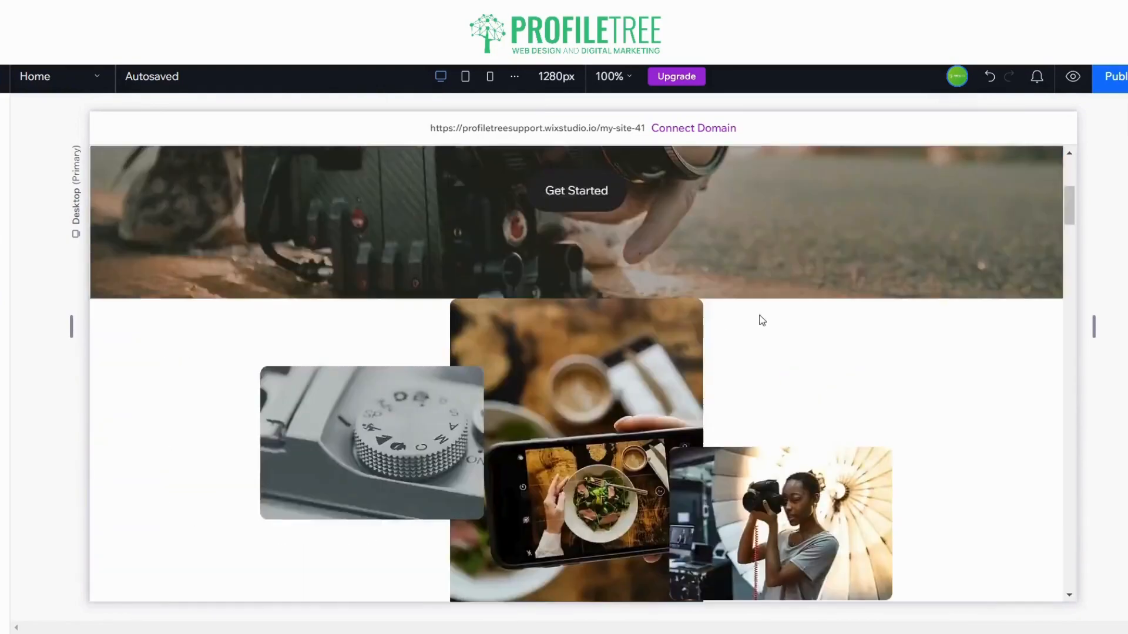
{"action": "scroll", "coordinate": [762, 320], "scroll_direction": "up", "scroll_amount": 5}
{"action": "scroll", "coordinate": [509, 283], "scroll_direction": "down", "scroll_amount": 4}
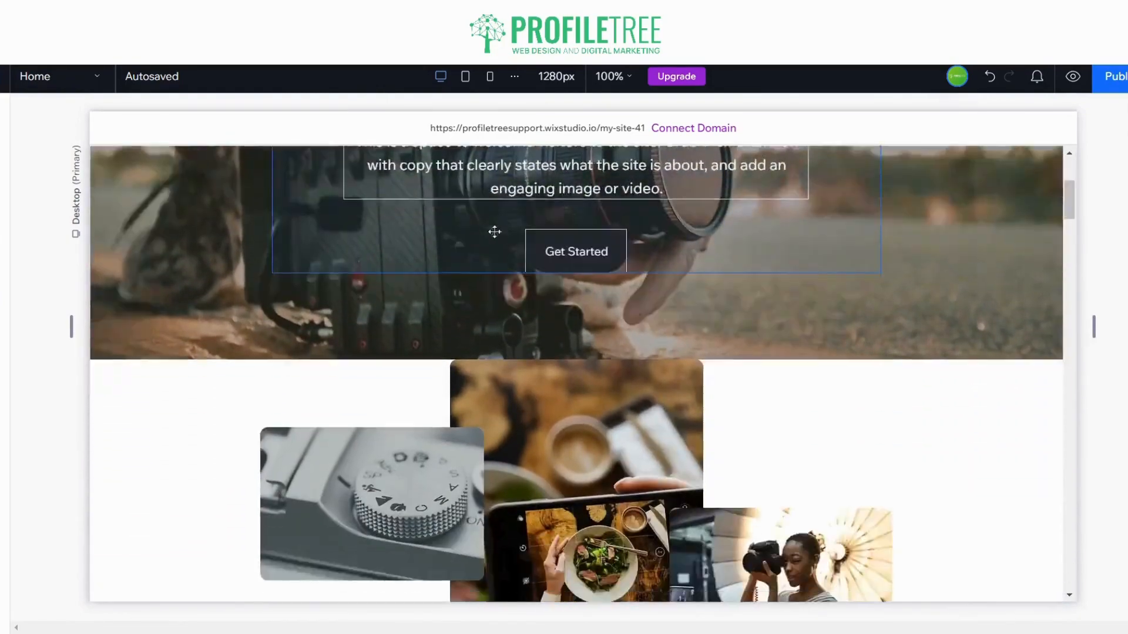
{"action": "scroll", "coordinate": [563, 211], "scroll_direction": "up", "scroll_amount": 5}
{"action": "scroll", "coordinate": [681, 253], "scroll_direction": "down", "scroll_amount": 6}
{"action": "scroll", "coordinate": [477, 200], "scroll_direction": "up", "scroll_amount": 1}
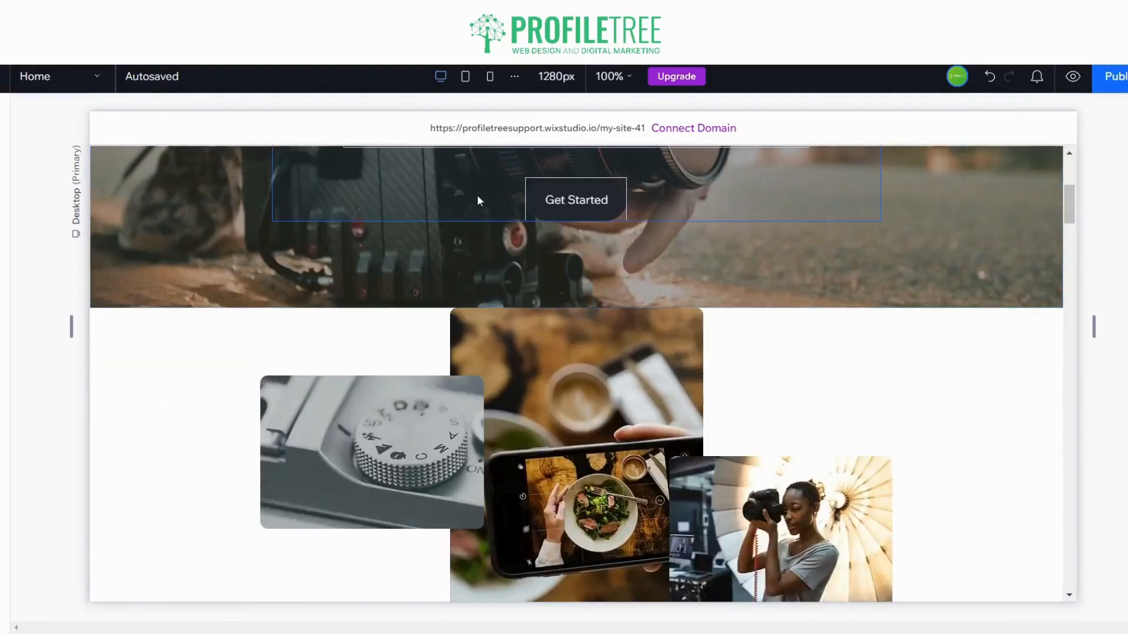
{"action": "scroll", "coordinate": [477, 200], "scroll_direction": "down", "scroll_amount": 4}
{"action": "scroll", "coordinate": [282, 352], "scroll_direction": "down", "scroll_amount": 4}
{"action": "left_click", "coordinate": [278, 275]}
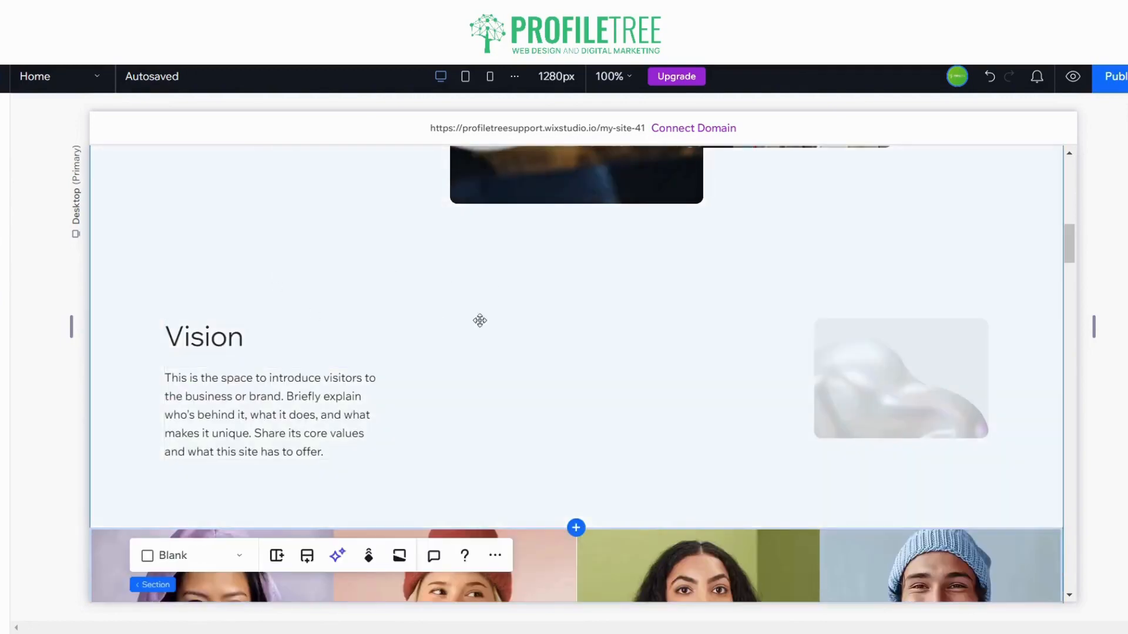
{"action": "scroll", "coordinate": [224, 270], "scroll_direction": "up", "scroll_amount": 3}
{"action": "scroll", "coordinate": [360, 269], "scroll_direction": "down", "scroll_amount": 7}
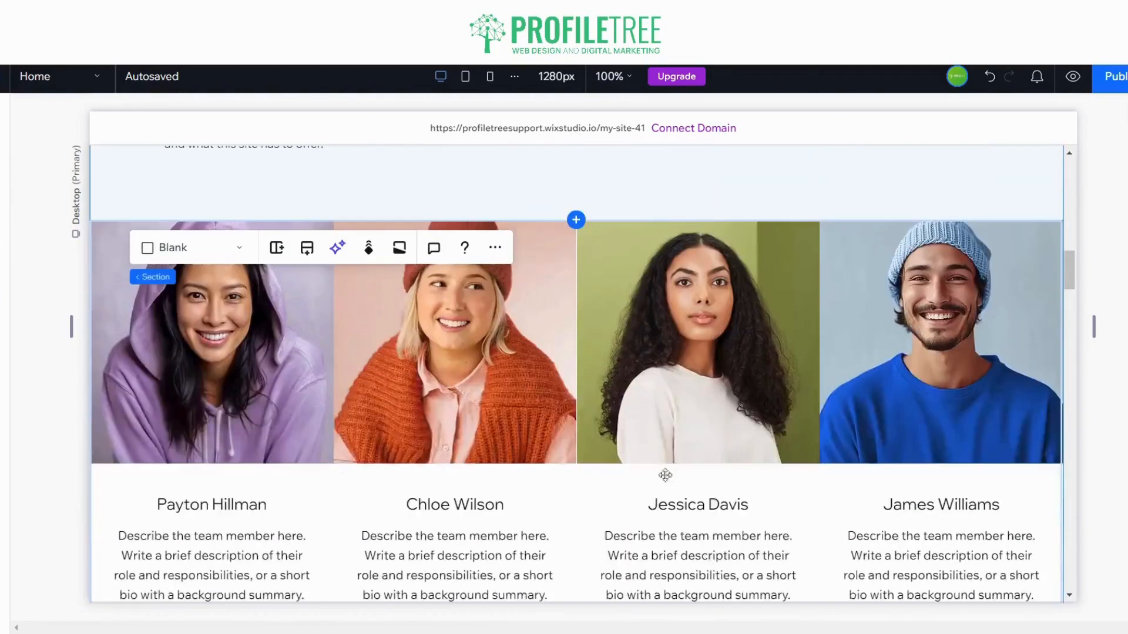
{"action": "scroll", "coordinate": [676, 441], "scroll_direction": "up", "scroll_amount": 10}
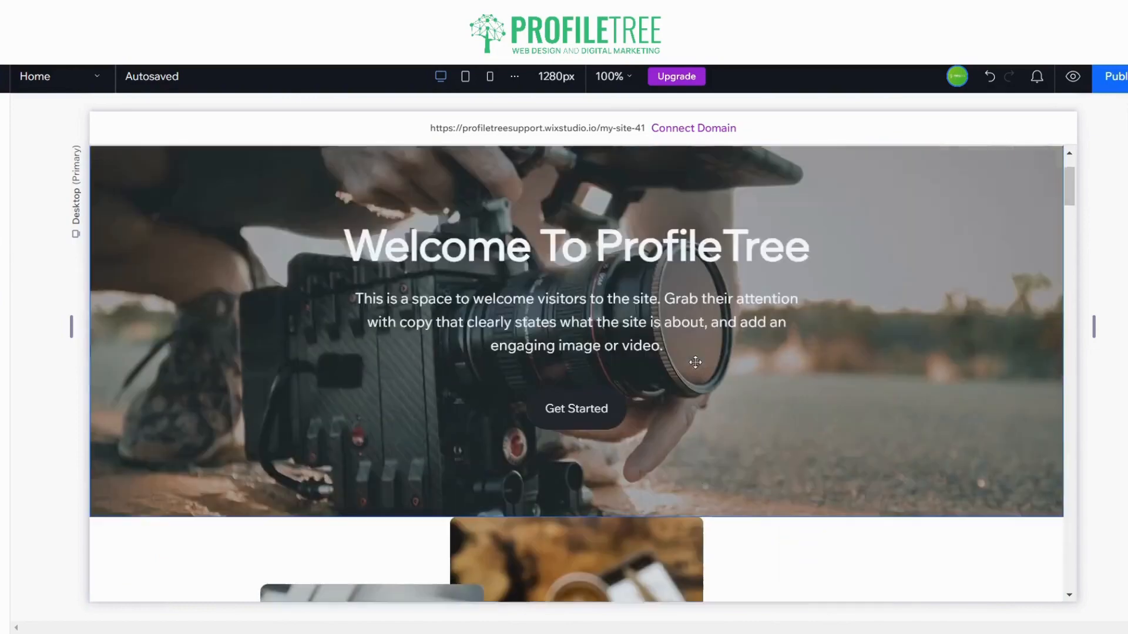
{"action": "scroll", "coordinate": [695, 362], "scroll_direction": "up", "scroll_amount": 1}
{"action": "scroll", "coordinate": [587, 376], "scroll_direction": "down", "scroll_amount": 10}
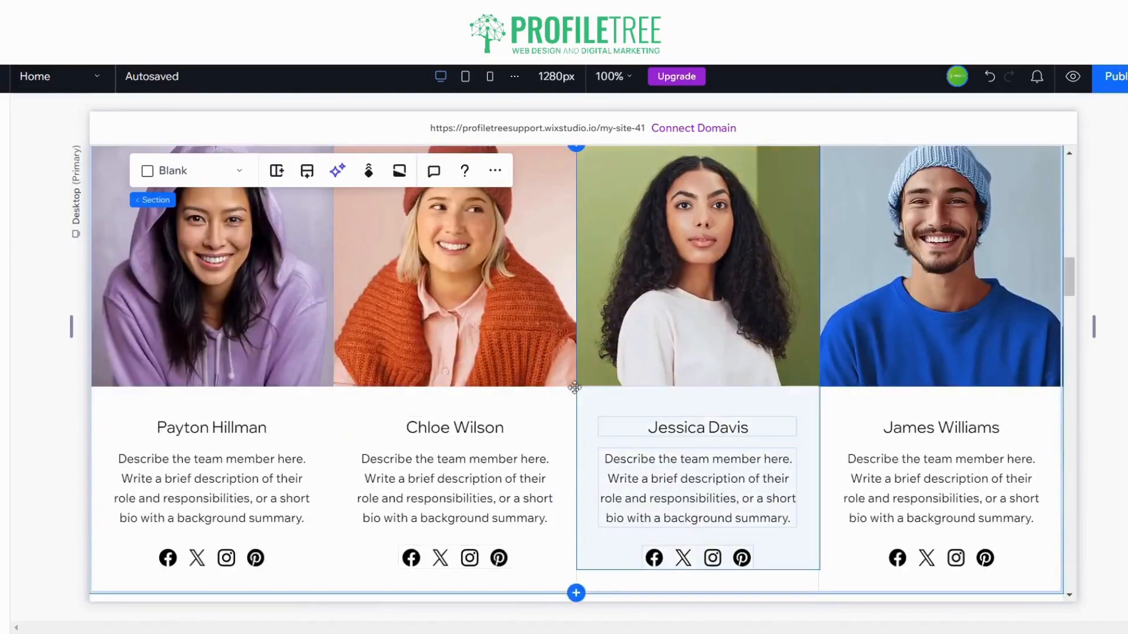
{"action": "scroll", "coordinate": [574, 387], "scroll_direction": "up", "scroll_amount": 10}
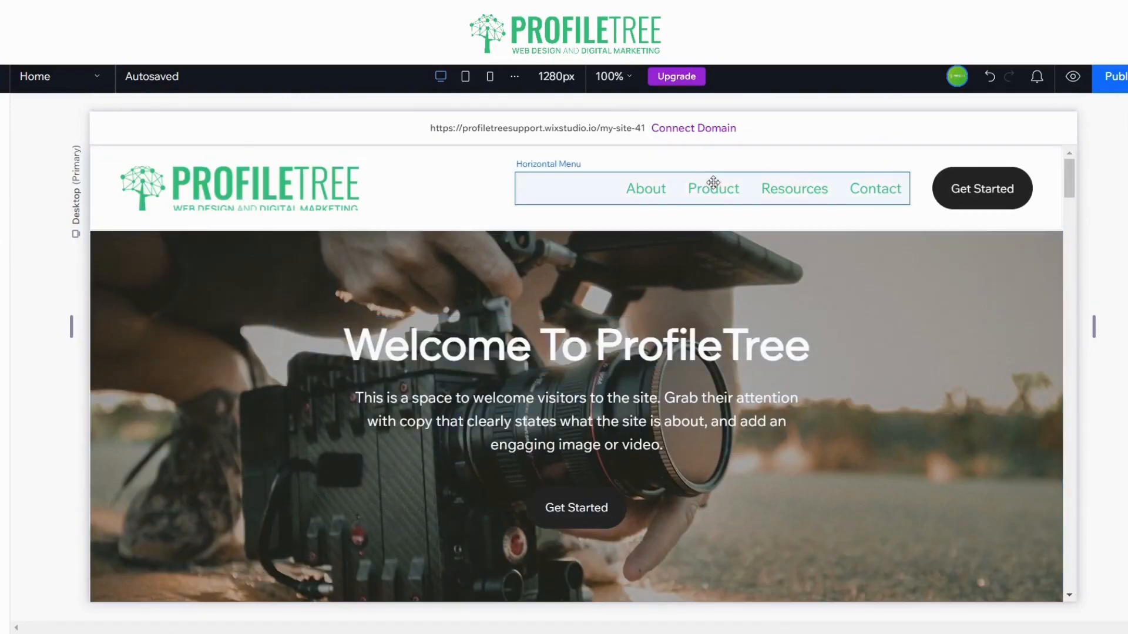
{"action": "left_click", "coordinate": [713, 186]}
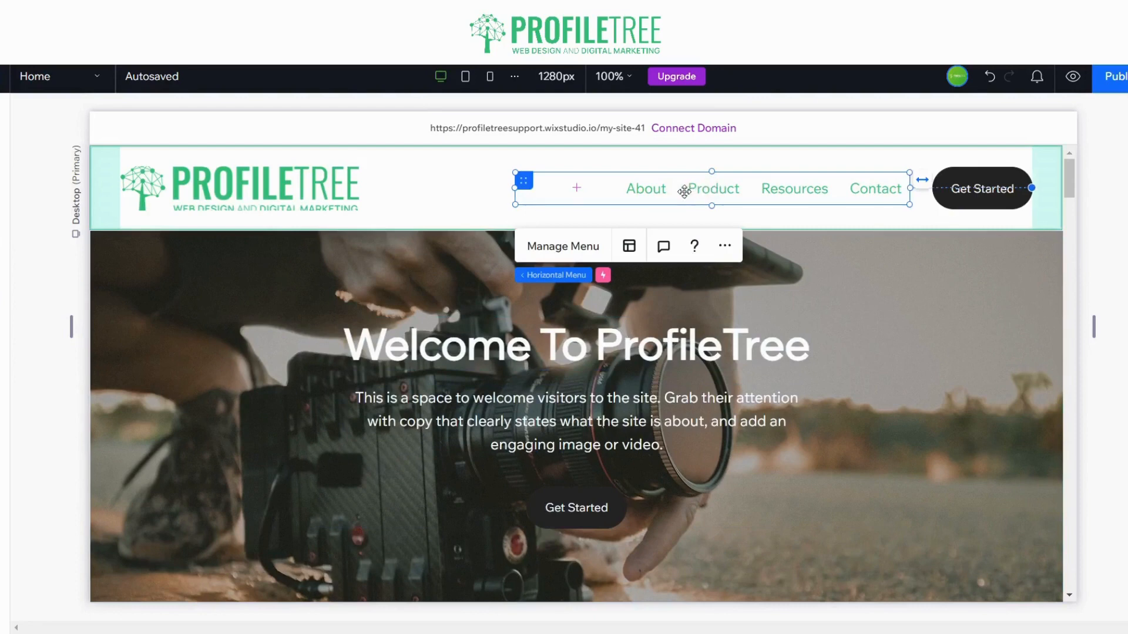
{"action": "left_click", "coordinate": [564, 246]}
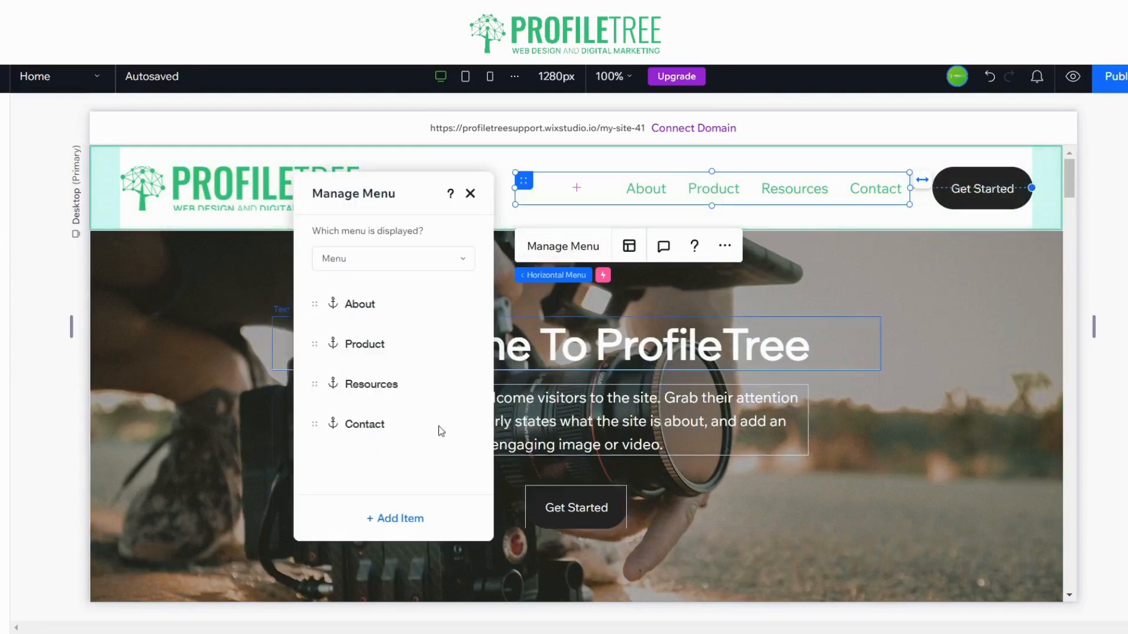
{"action": "left_click", "coordinate": [396, 523]}
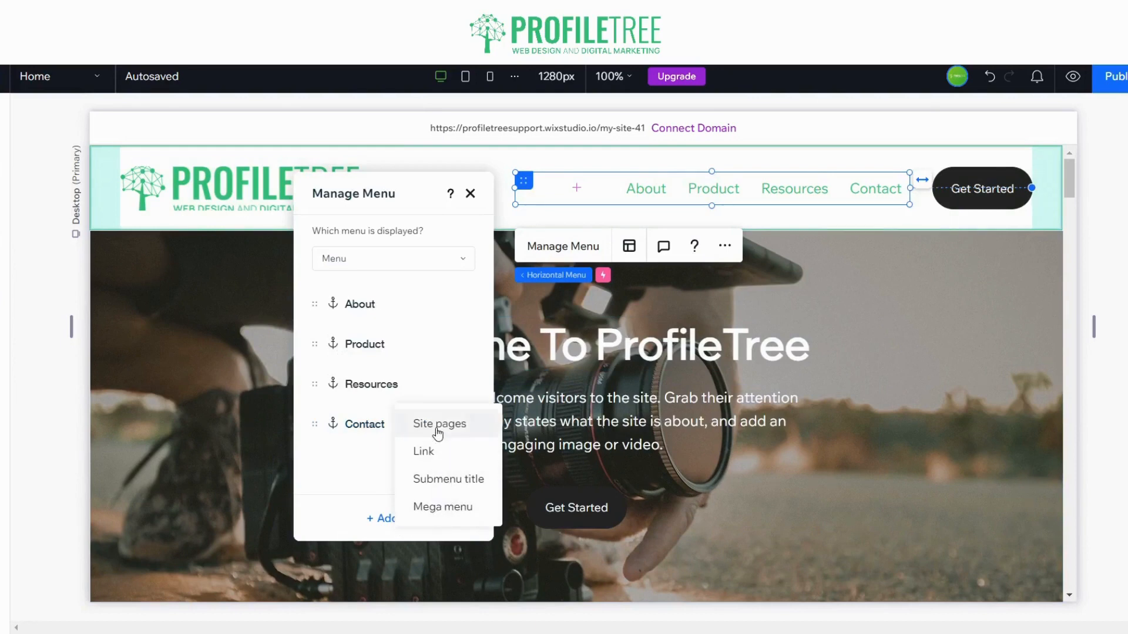
{"action": "left_click", "coordinate": [435, 464]}
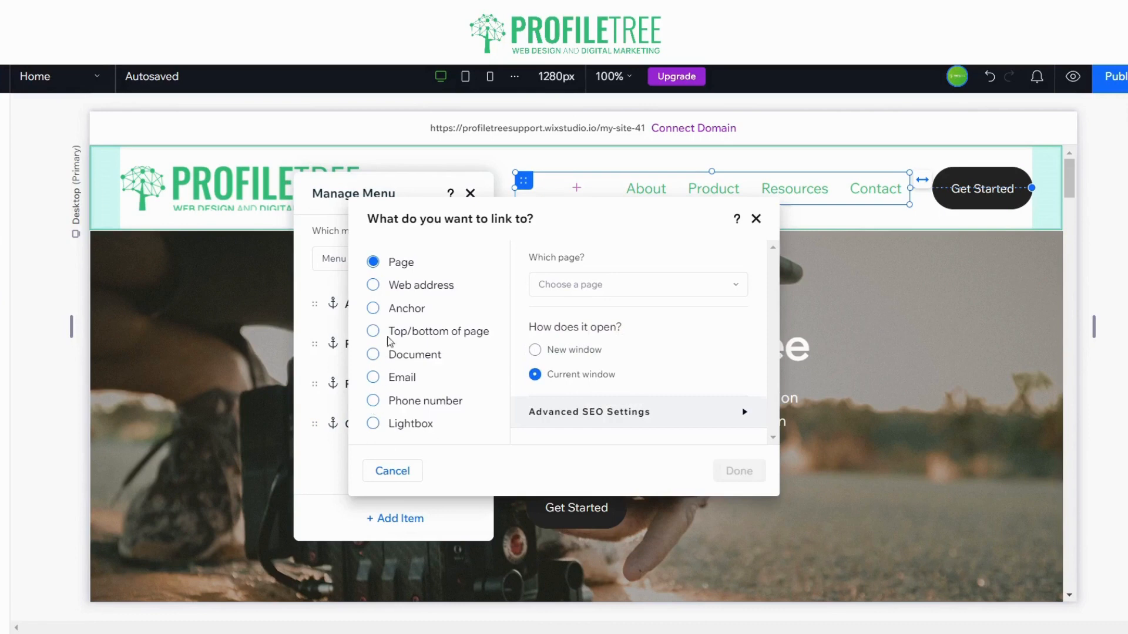
{"action": "left_click", "coordinate": [373, 307]}
{"action": "left_click", "coordinate": [570, 286]}
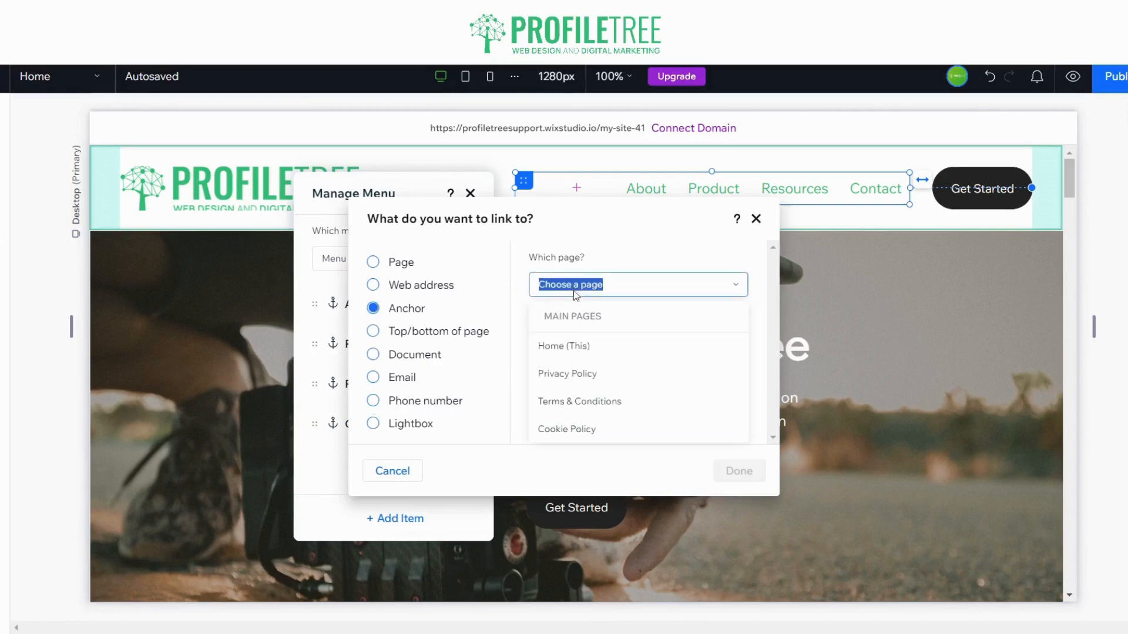
{"action": "left_click", "coordinate": [578, 348]}
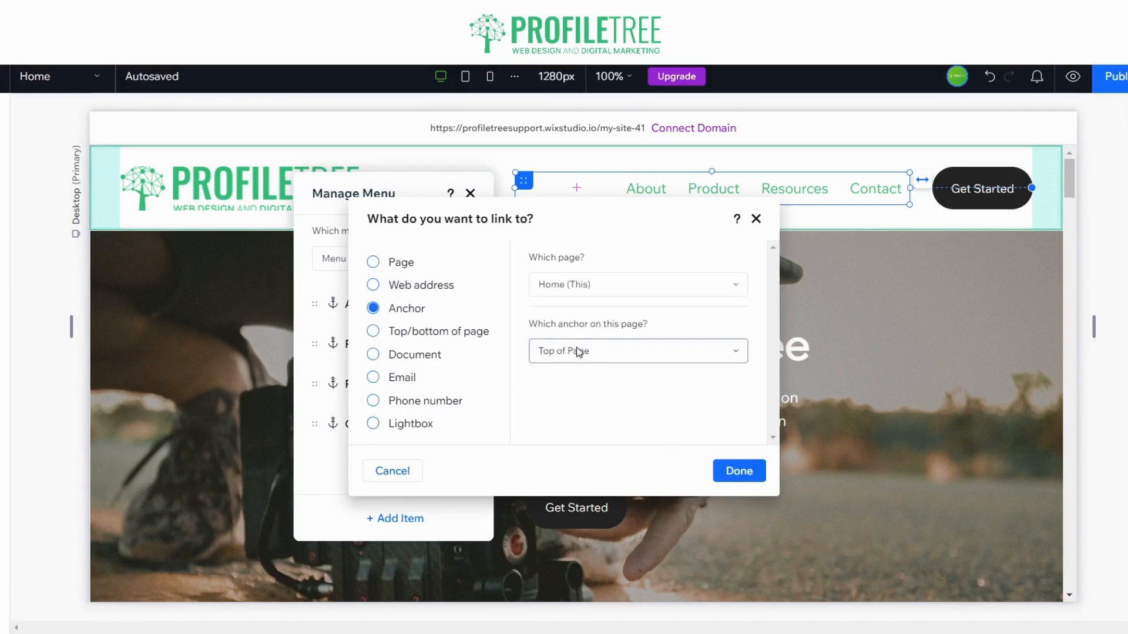
{"action": "left_click", "coordinate": [579, 351]}
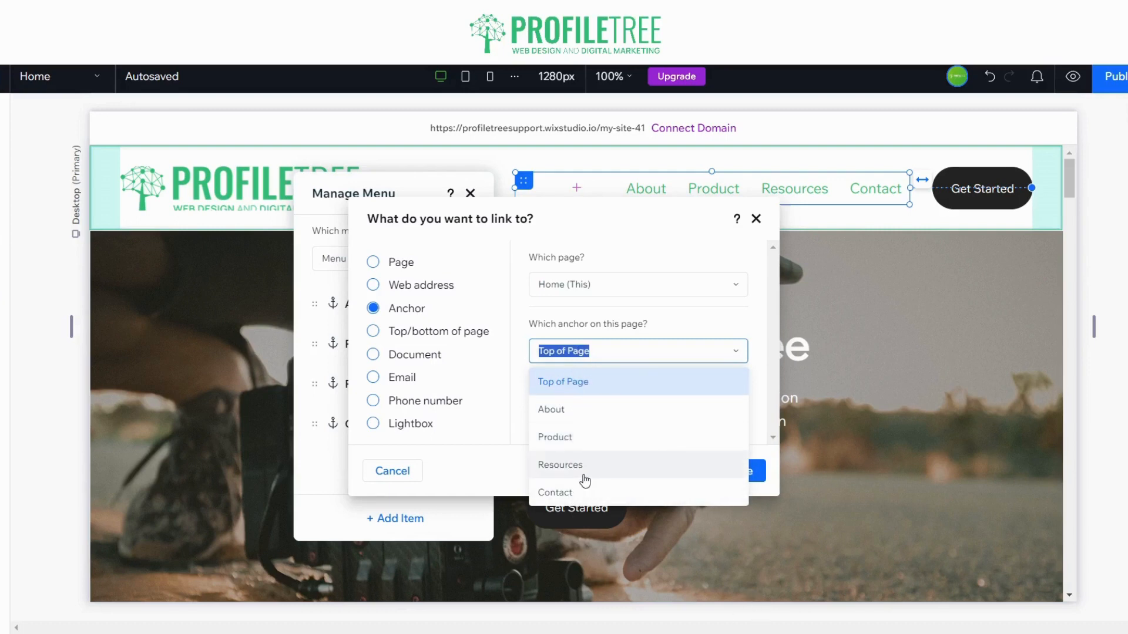
{"action": "left_click", "coordinate": [755, 219]}
{"action": "left_click", "coordinate": [756, 219]}
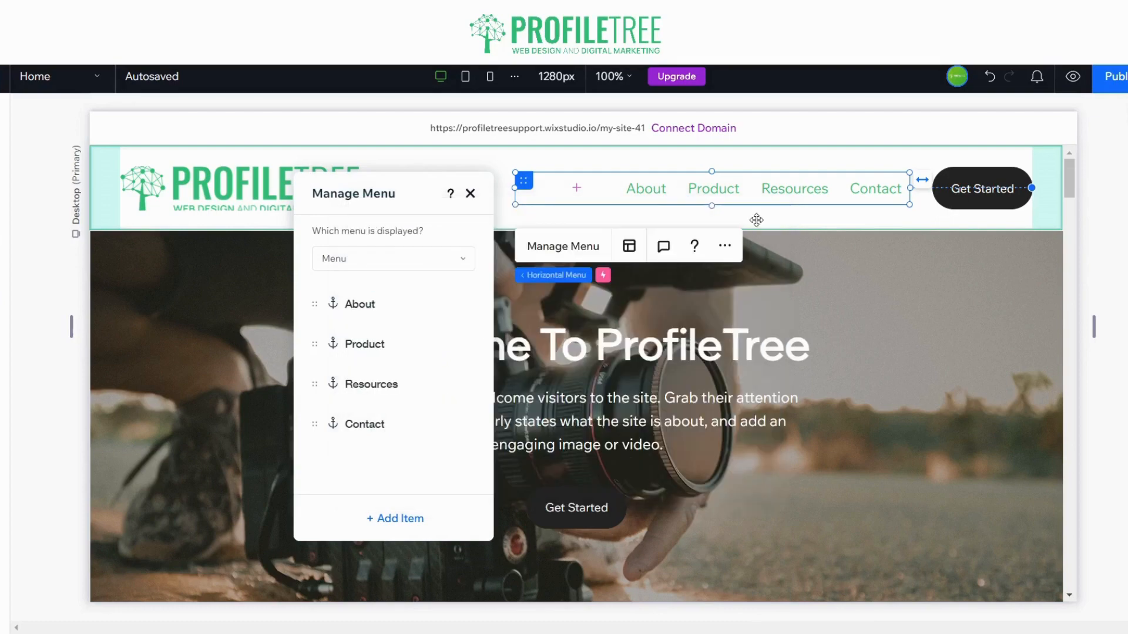
{"action": "left_click", "coordinate": [469, 193]}
{"action": "scroll", "coordinate": [595, 317], "scroll_direction": "down", "scroll_amount": 15}
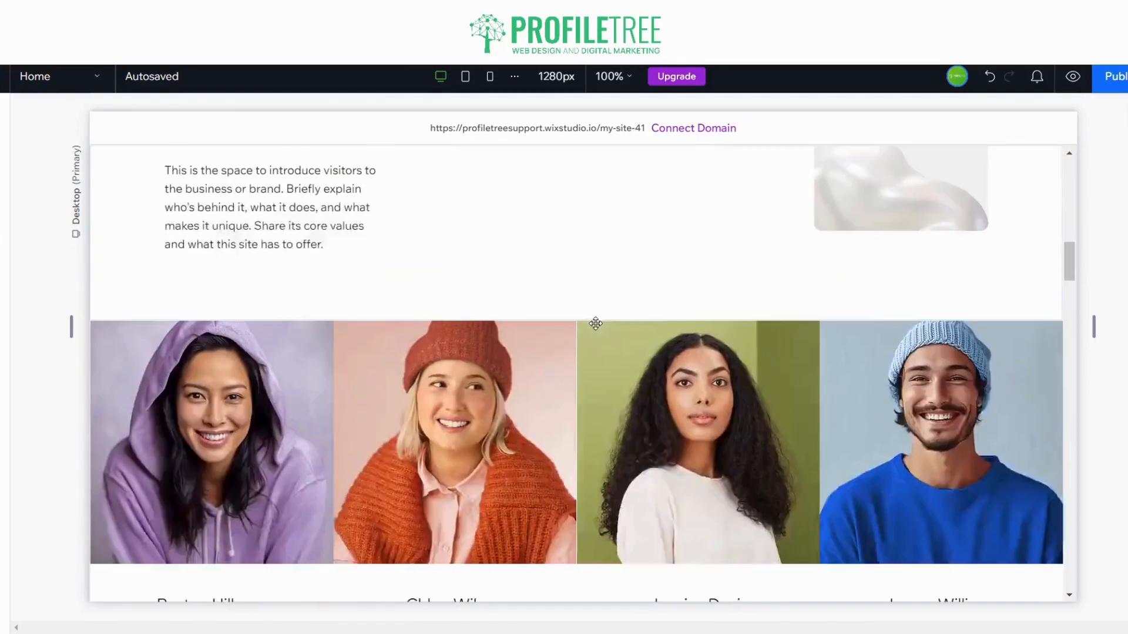
{"action": "scroll", "coordinate": [678, 337], "scroll_direction": "up", "scroll_amount": 5}
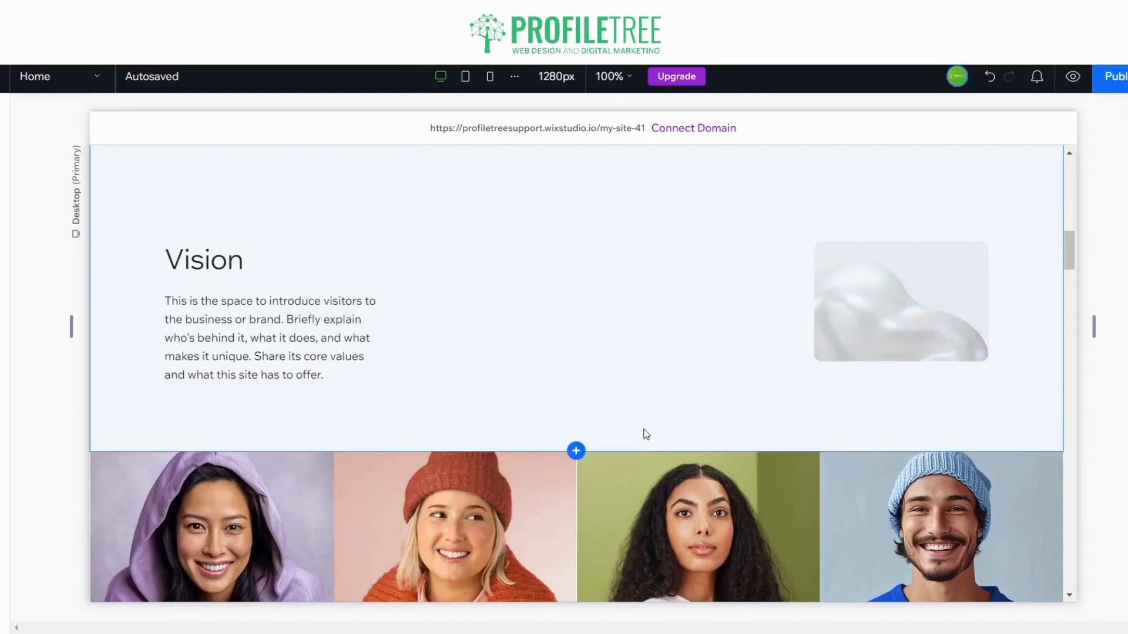
{"action": "left_click", "coordinate": [629, 544]}
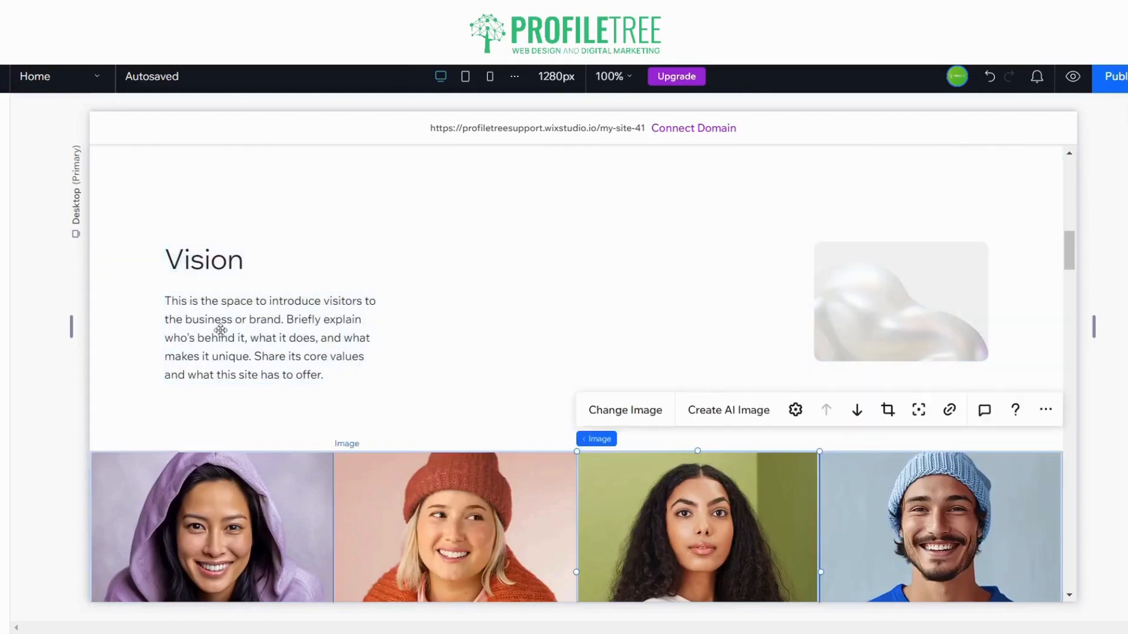
{"action": "left_click", "coordinate": [3, 150]}
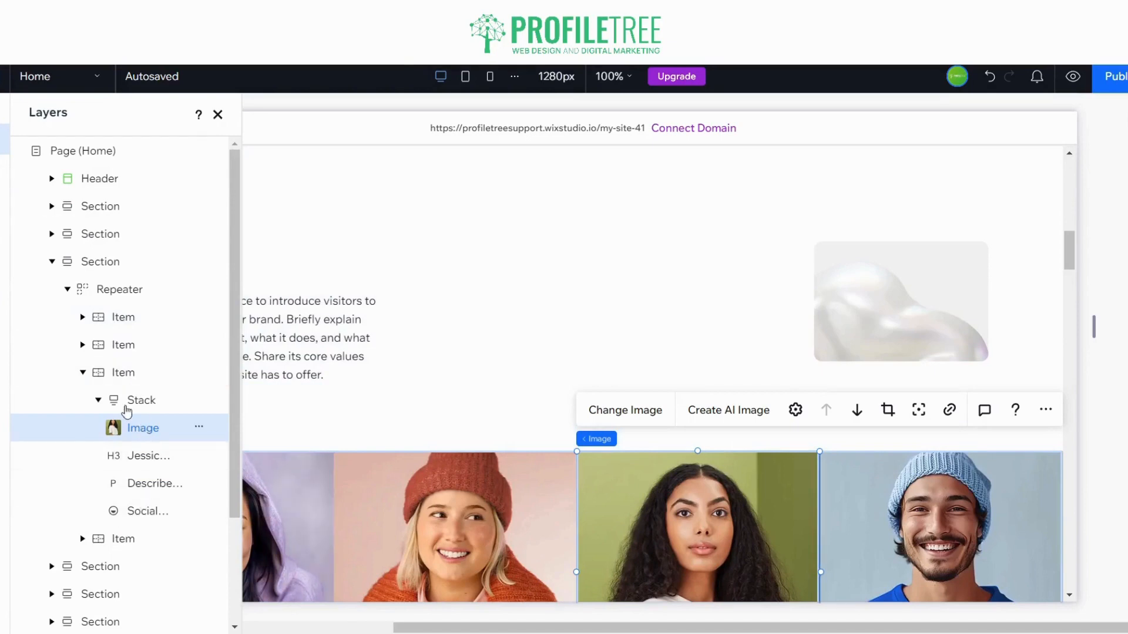
{"action": "left_click", "coordinate": [218, 113]}
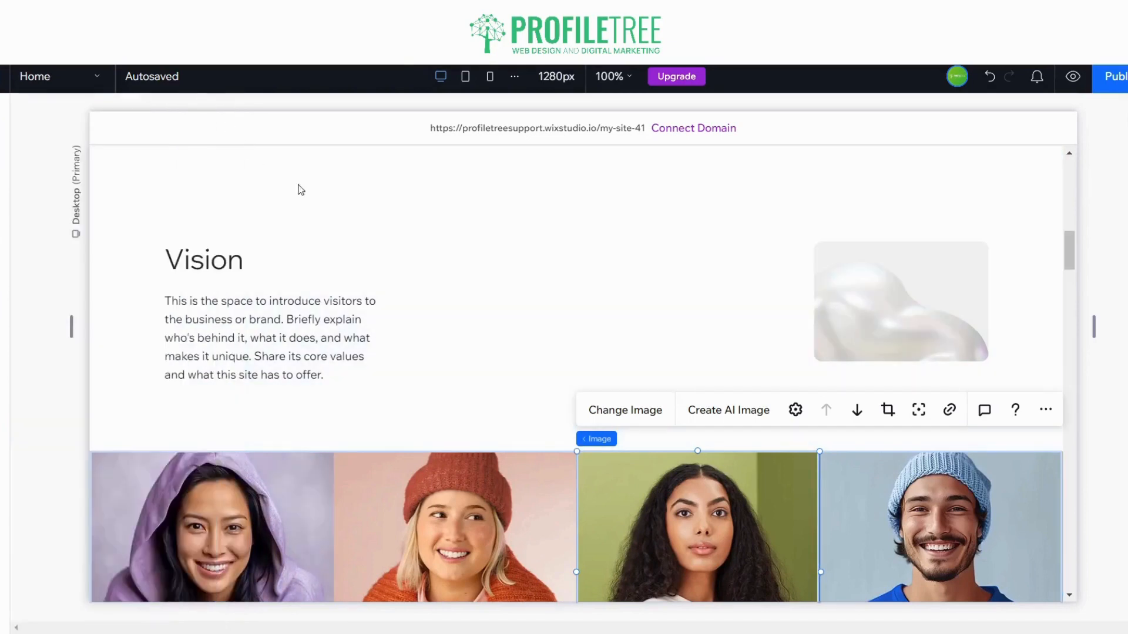
- Add an anchor named TEAM to the team portraits section and close the Inspector
{"action": "left_click", "coordinate": [1045, 409]}
{"action": "left_click", "coordinate": [1107, 399]}
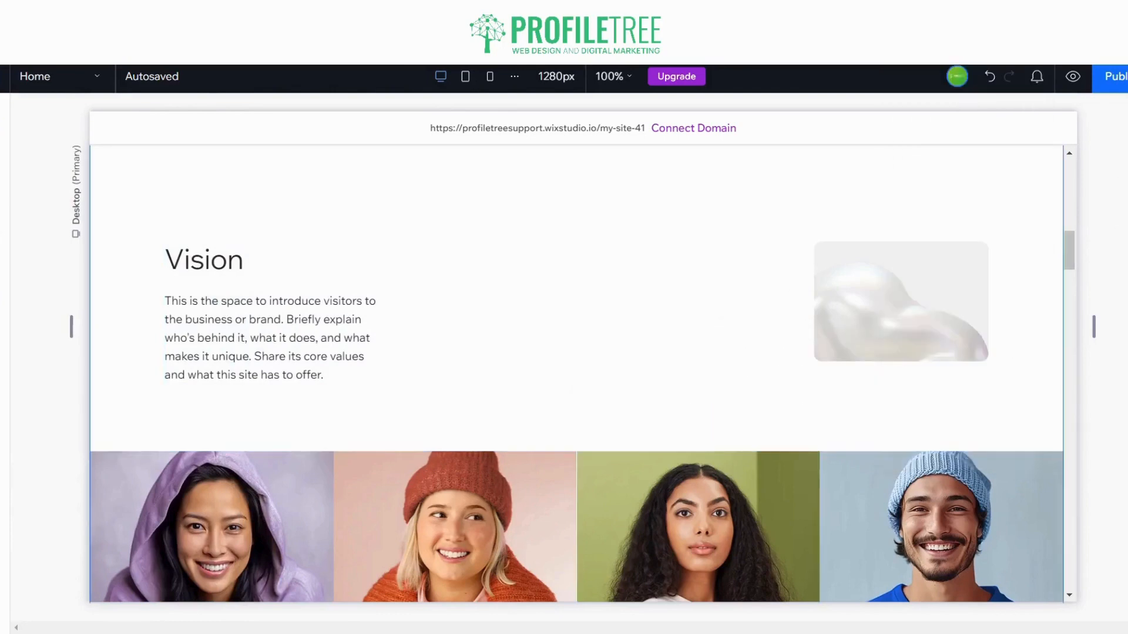
{"action": "left_click", "coordinate": [888, 487]}
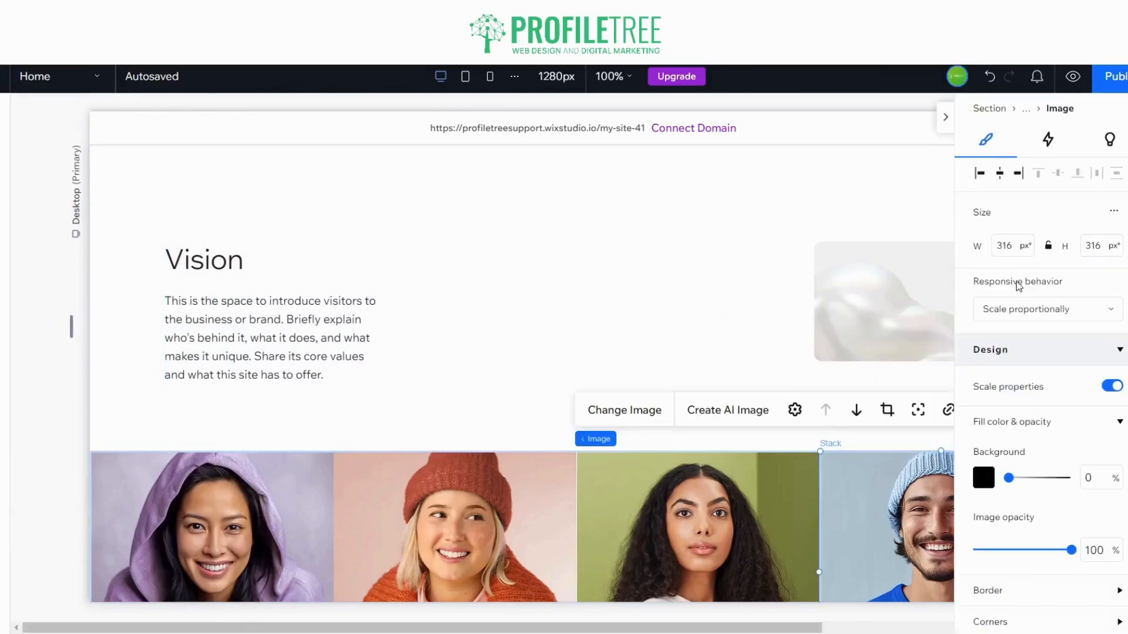
{"action": "left_click", "coordinate": [991, 109]}
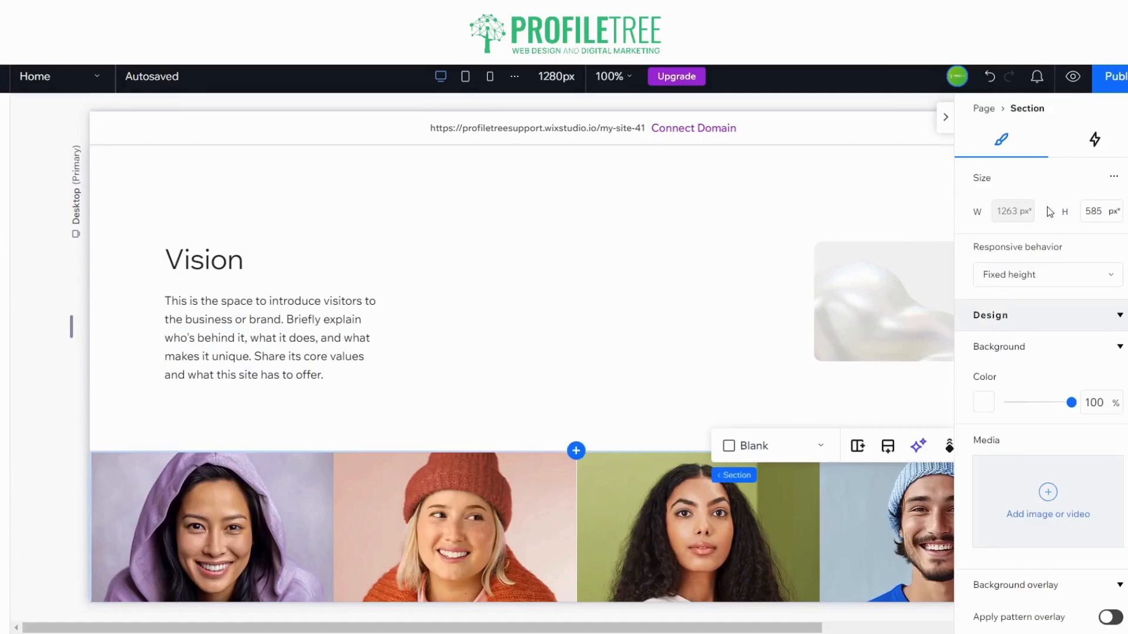
{"action": "scroll", "coordinate": [1050, 295], "scroll_direction": "down", "scroll_amount": 10}
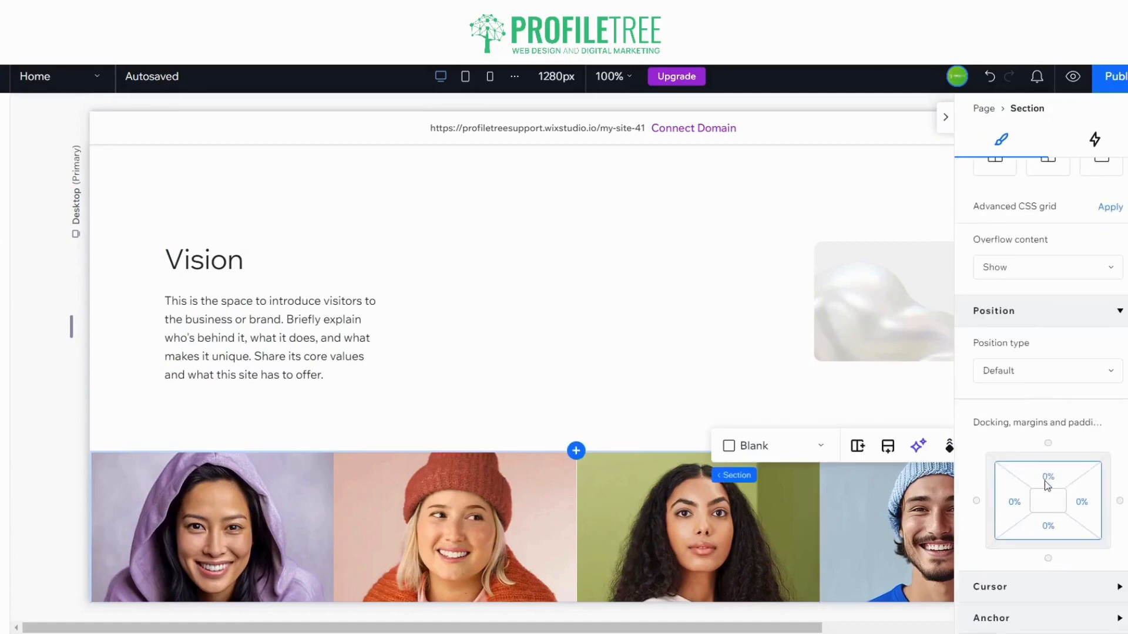
{"action": "left_click", "coordinate": [1039, 618]}
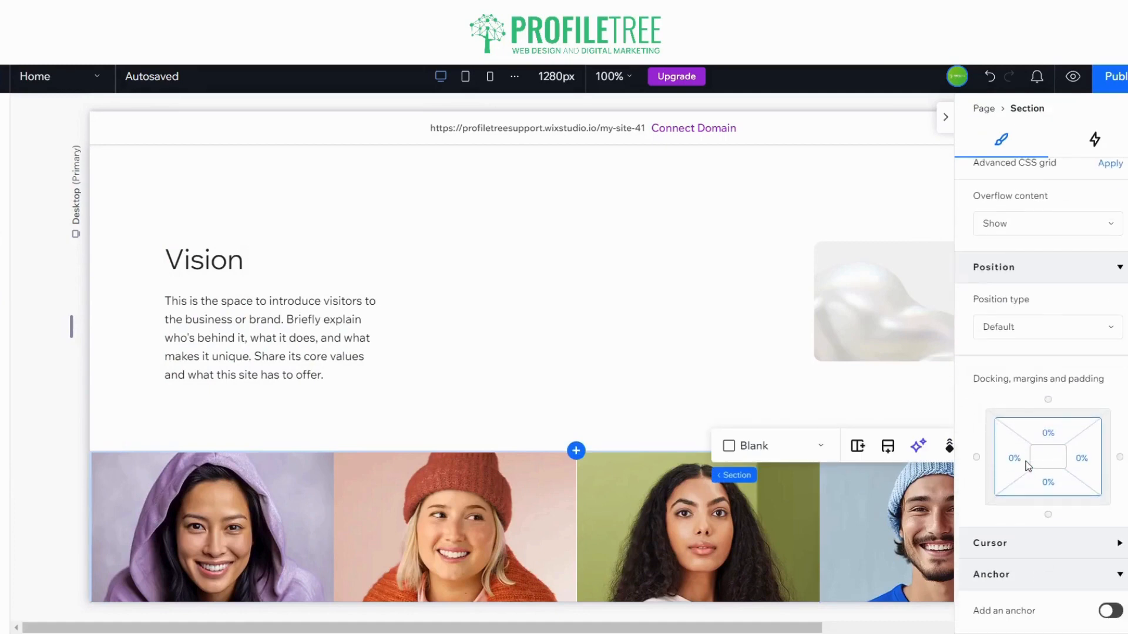
{"action": "left_click", "coordinate": [1104, 611]}
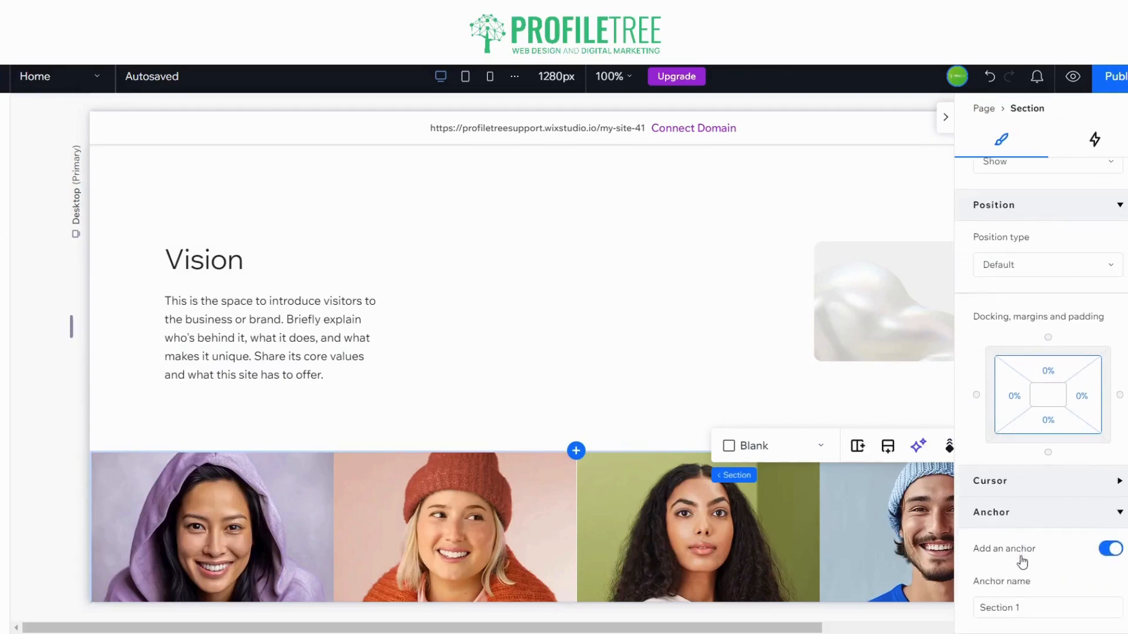
{"action": "left_click", "coordinate": [1035, 612]}
{"action": "type", "text": "TEAM"}
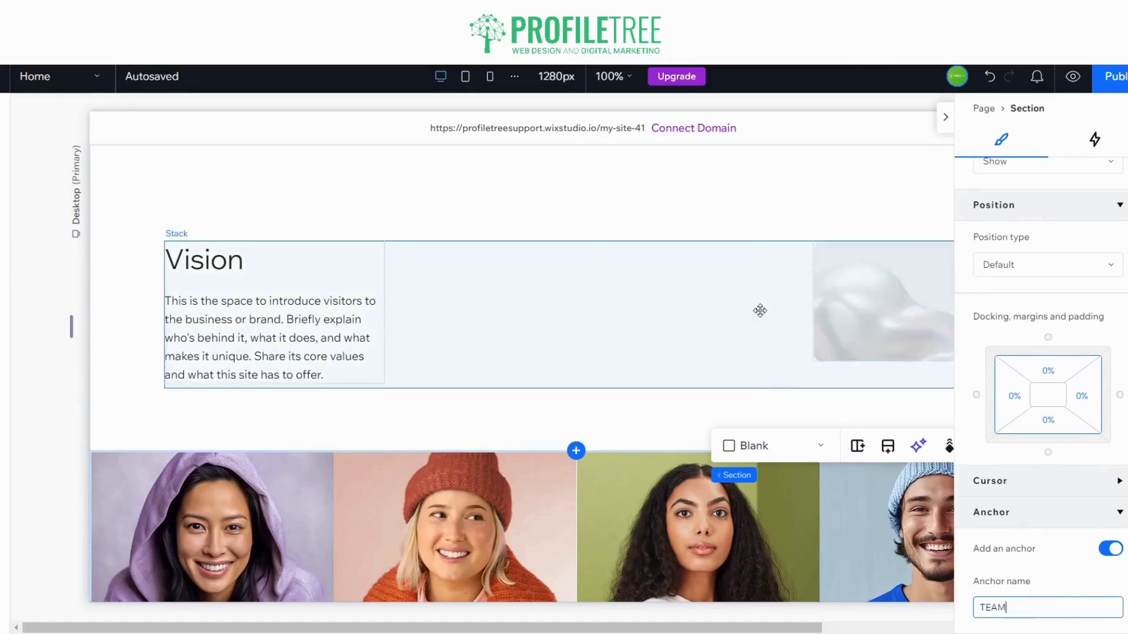
{"action": "left_click", "coordinate": [946, 119]}
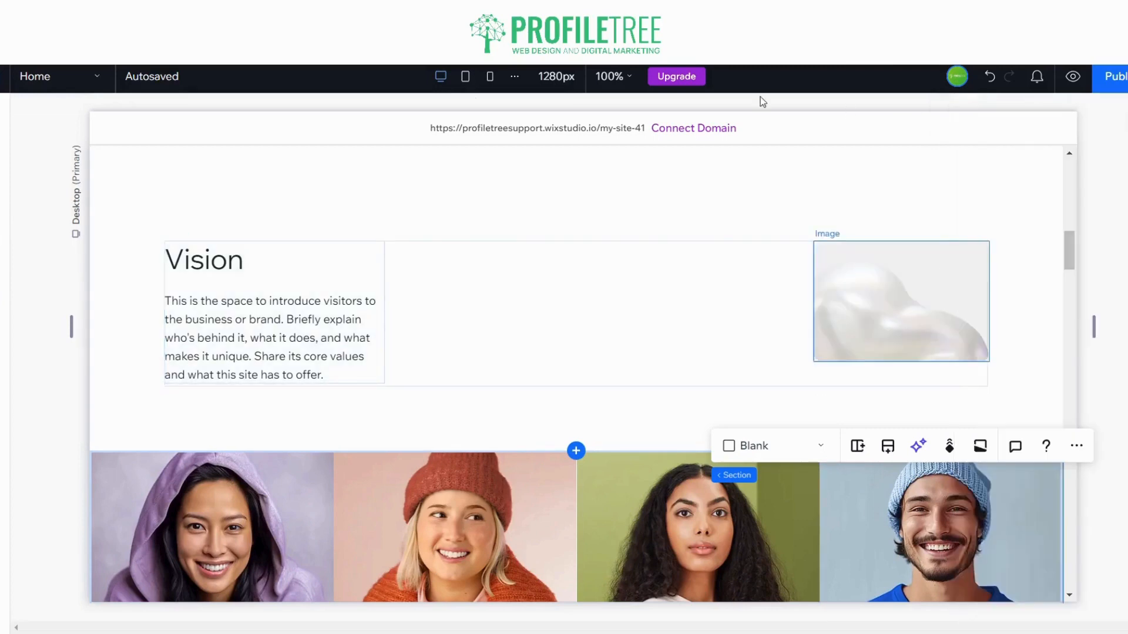
- Add a link item to the header's horizontal menu that points to the TEAM anchor on the Home page
{"action": "scroll", "coordinate": [269, 158], "scroll_direction": "up", "scroll_amount": 10}
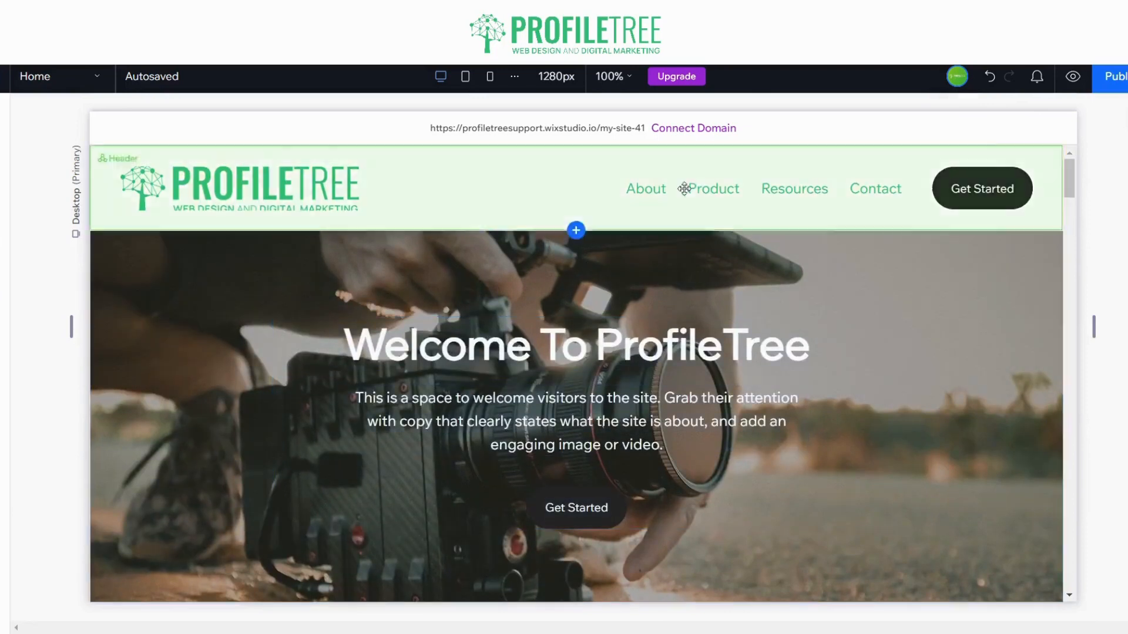
{"action": "left_click", "coordinate": [693, 189]}
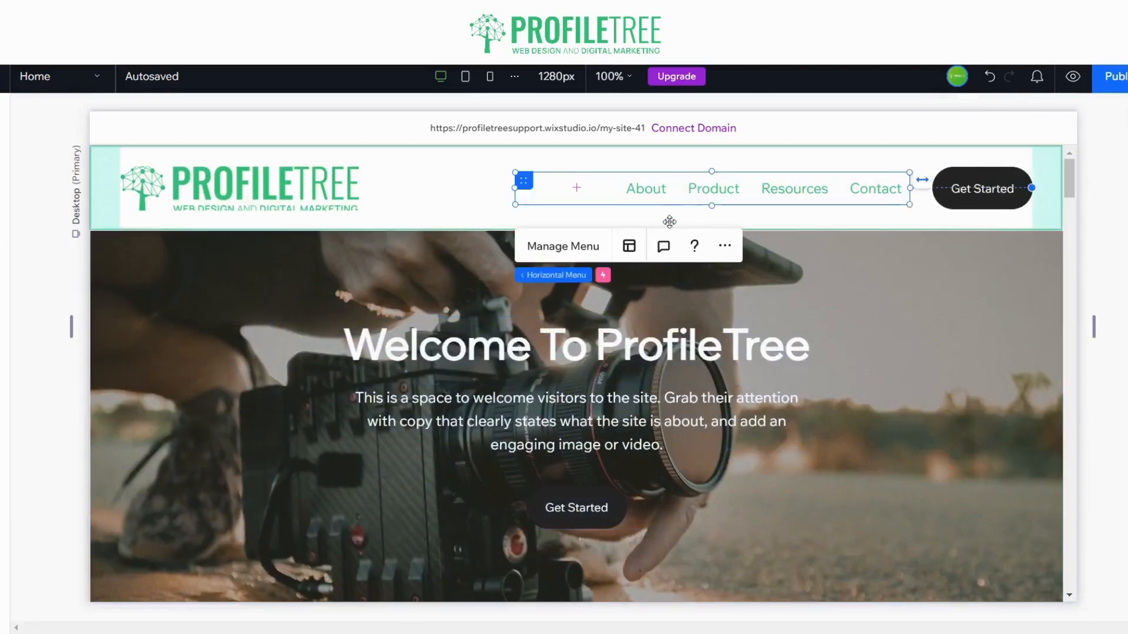
{"action": "left_click", "coordinate": [538, 249]}
{"action": "left_click", "coordinate": [401, 518]}
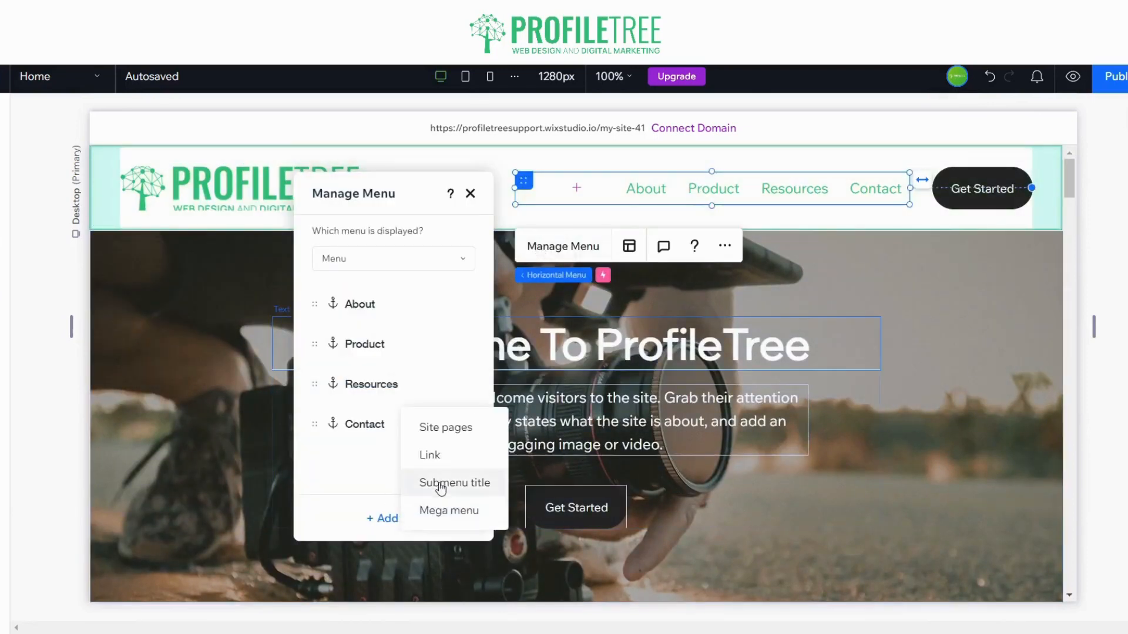
{"action": "left_click", "coordinate": [440, 454]}
{"action": "left_click", "coordinate": [374, 307]}
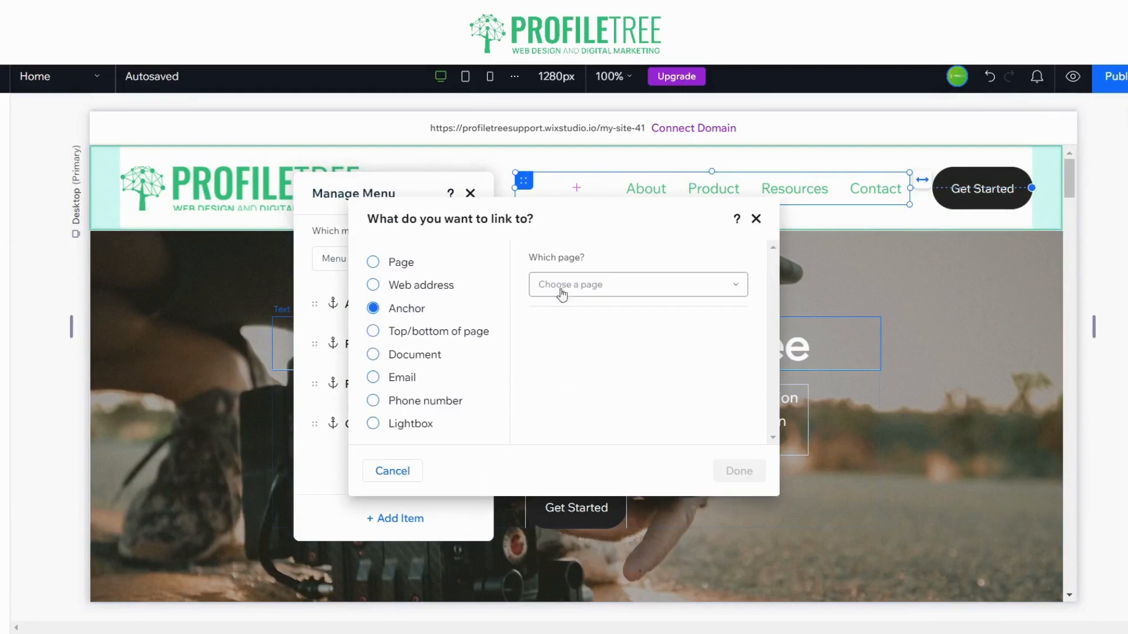
{"action": "left_click", "coordinate": [612, 286]}
{"action": "left_click", "coordinate": [605, 346]}
{"action": "left_click", "coordinate": [604, 350]}
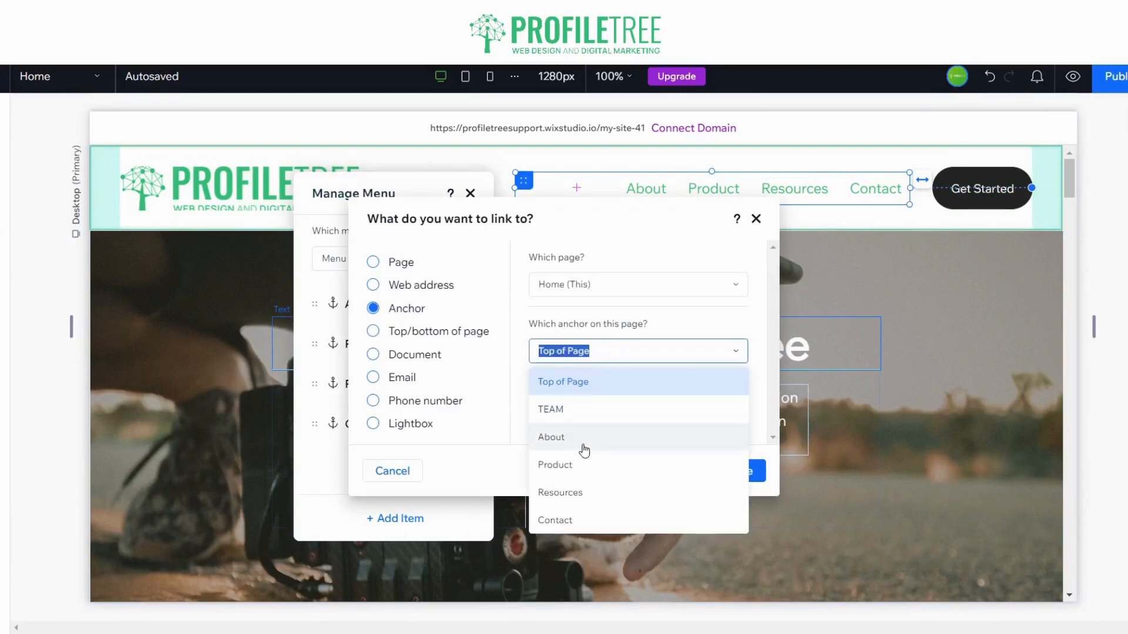
{"action": "left_click", "coordinate": [570, 410]}
{"action": "left_click", "coordinate": [738, 471]}
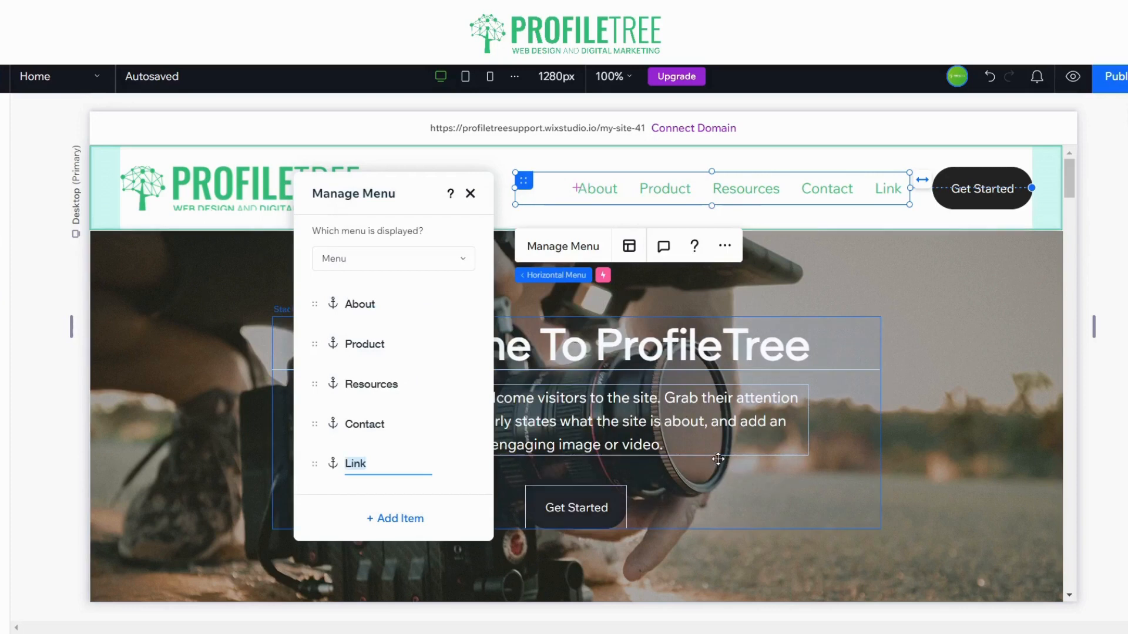
- Name the new menu item Team and close the menu manager
{"action": "type", "text": "Team"}
{"action": "key", "text": "Return"}
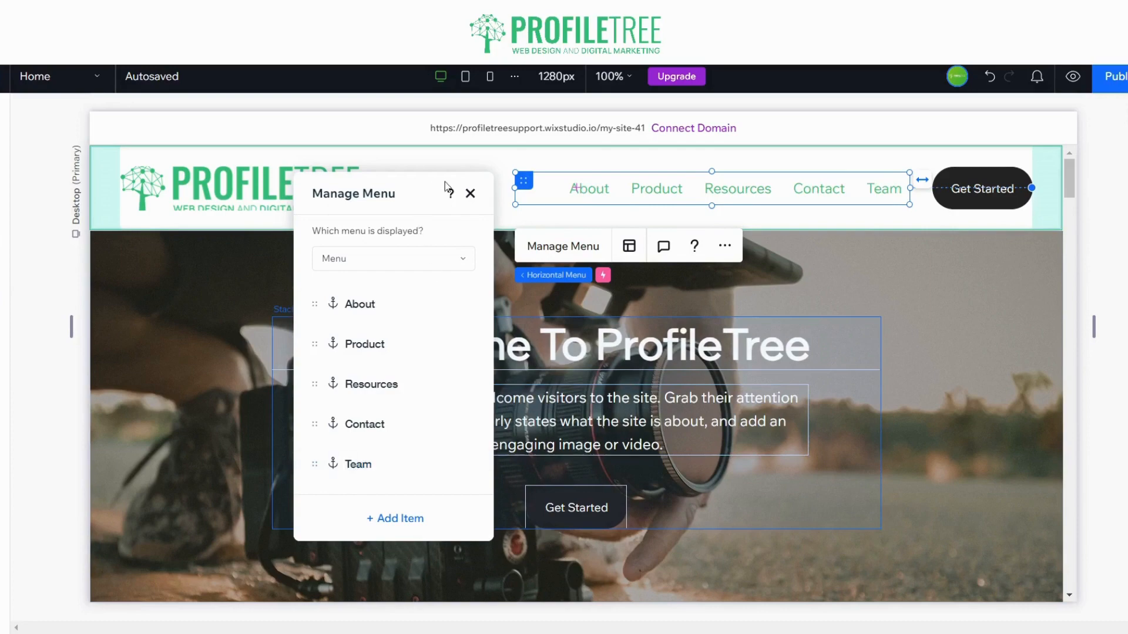
{"action": "left_click", "coordinate": [470, 193]}
- Open the Inspector for the section that holds the team portraits
{"action": "scroll", "coordinate": [478, 227], "scroll_direction": "down", "scroll_amount": 10}
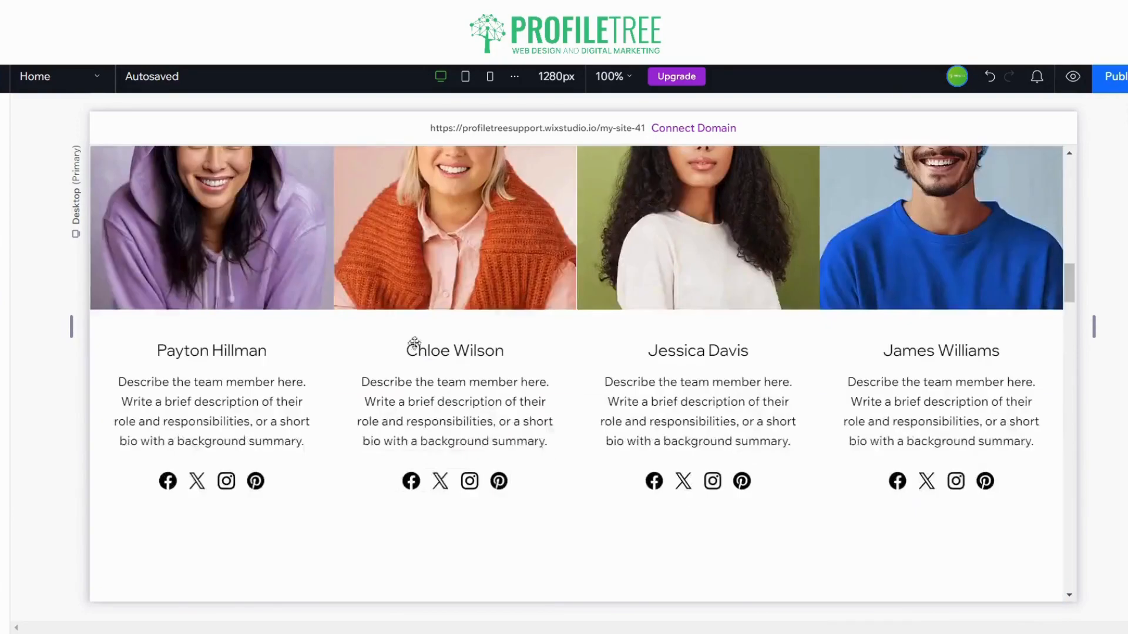
{"action": "scroll", "coordinate": [414, 343], "scroll_direction": "up", "scroll_amount": 3}
{"action": "scroll", "coordinate": [157, 393], "scroll_direction": "down", "scroll_amount": 4}
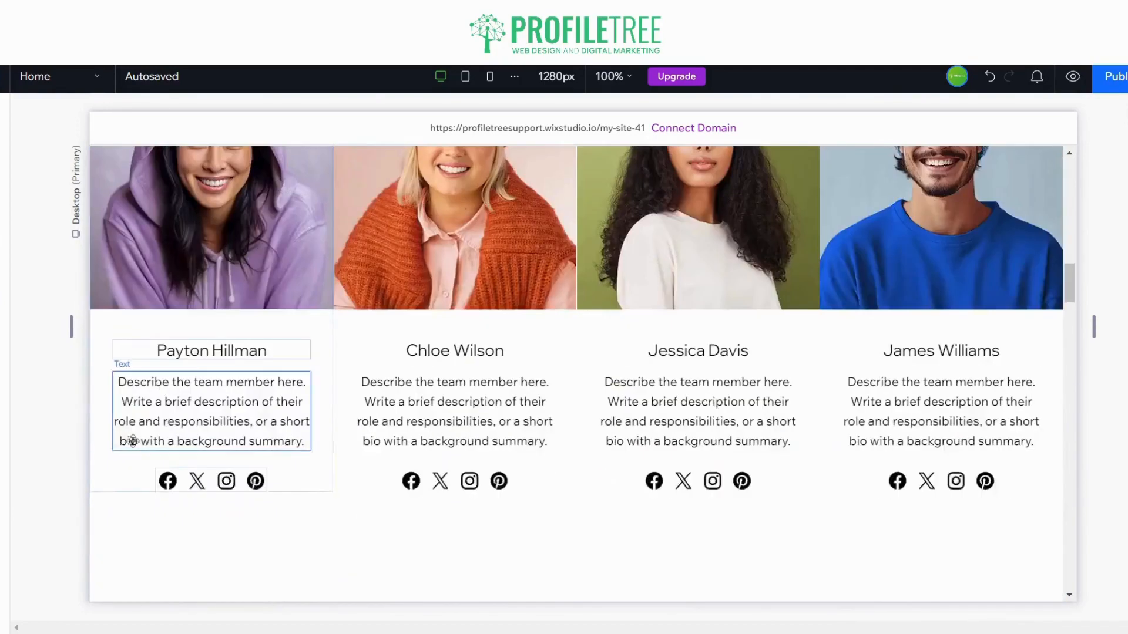
{"action": "left_click", "coordinate": [97, 476]}
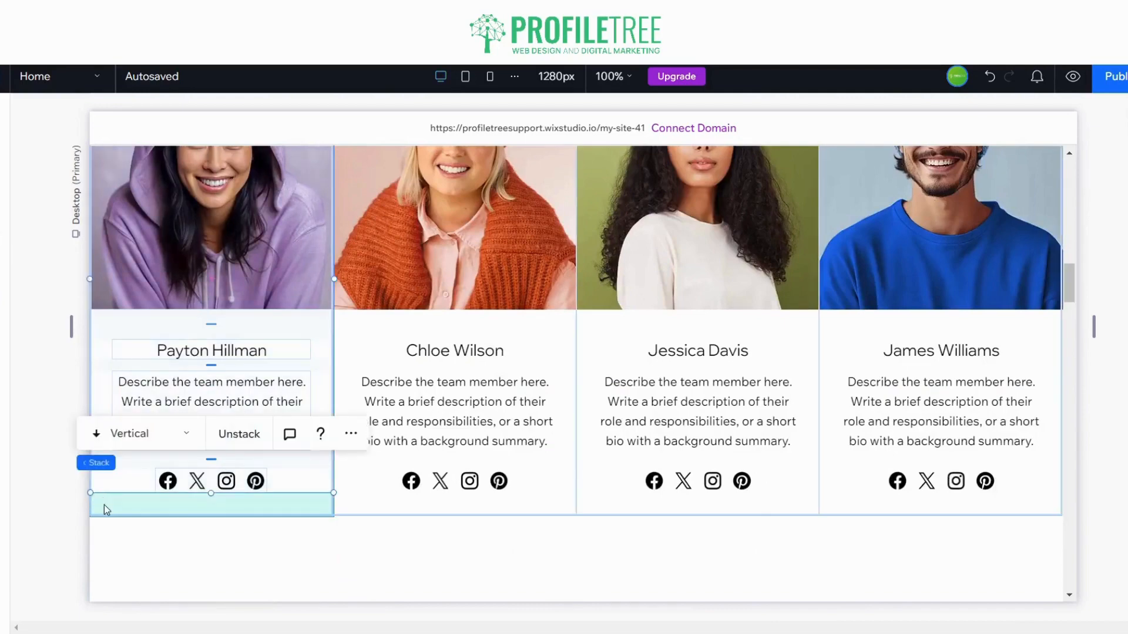
{"action": "scroll", "coordinate": [705, 247], "scroll_direction": "up", "scroll_amount": 5}
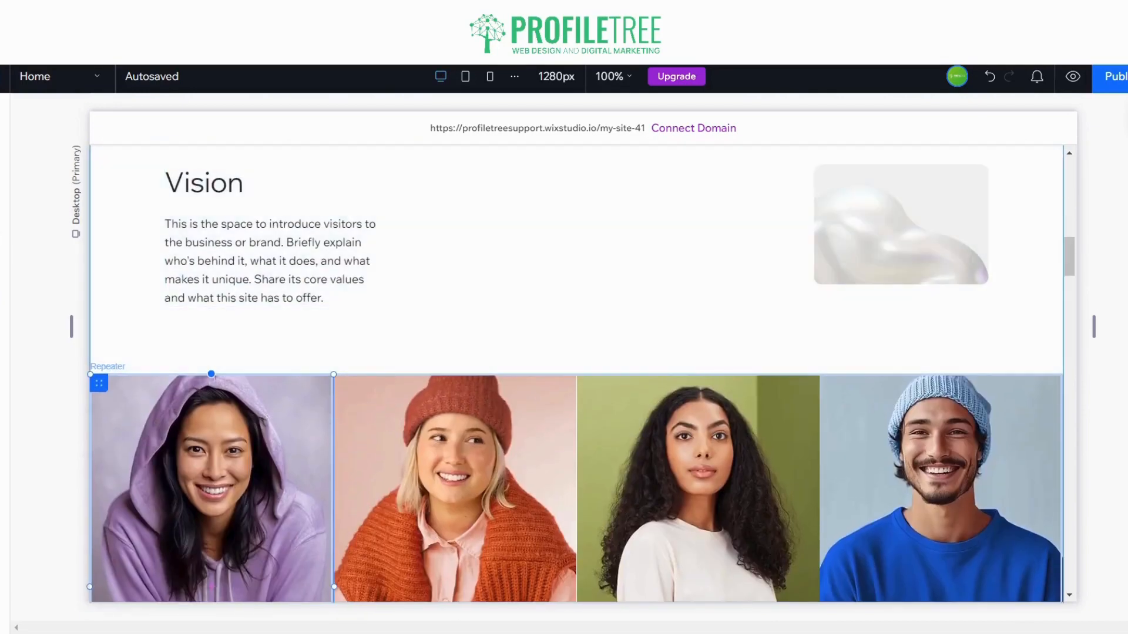
{"action": "left_click", "coordinate": [1126, 117]}
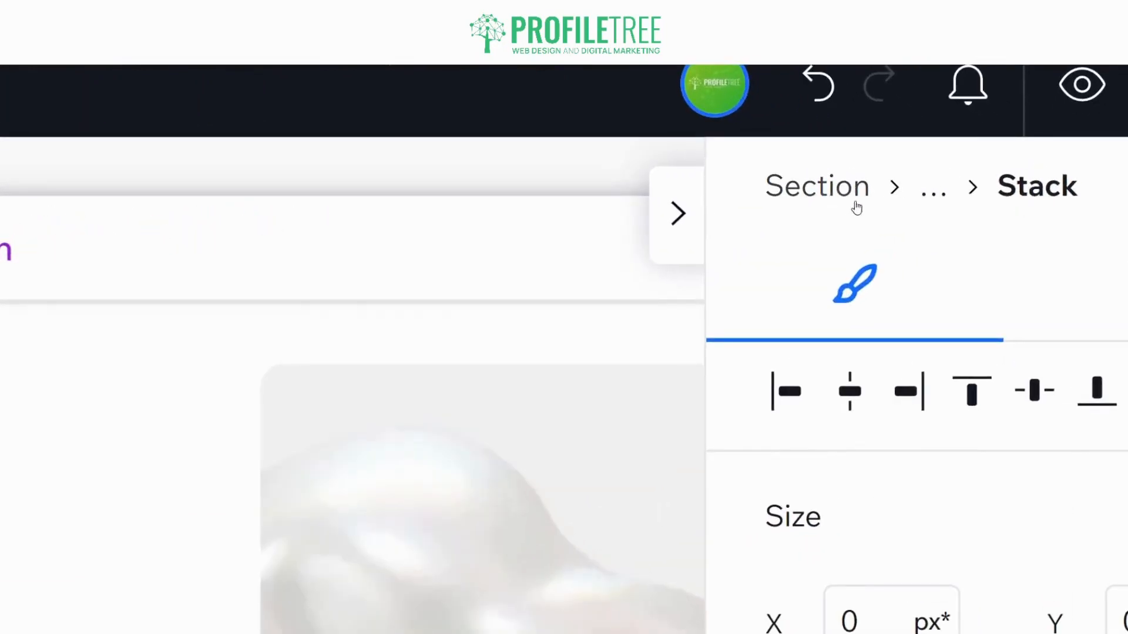
{"action": "left_click", "coordinate": [825, 194]}
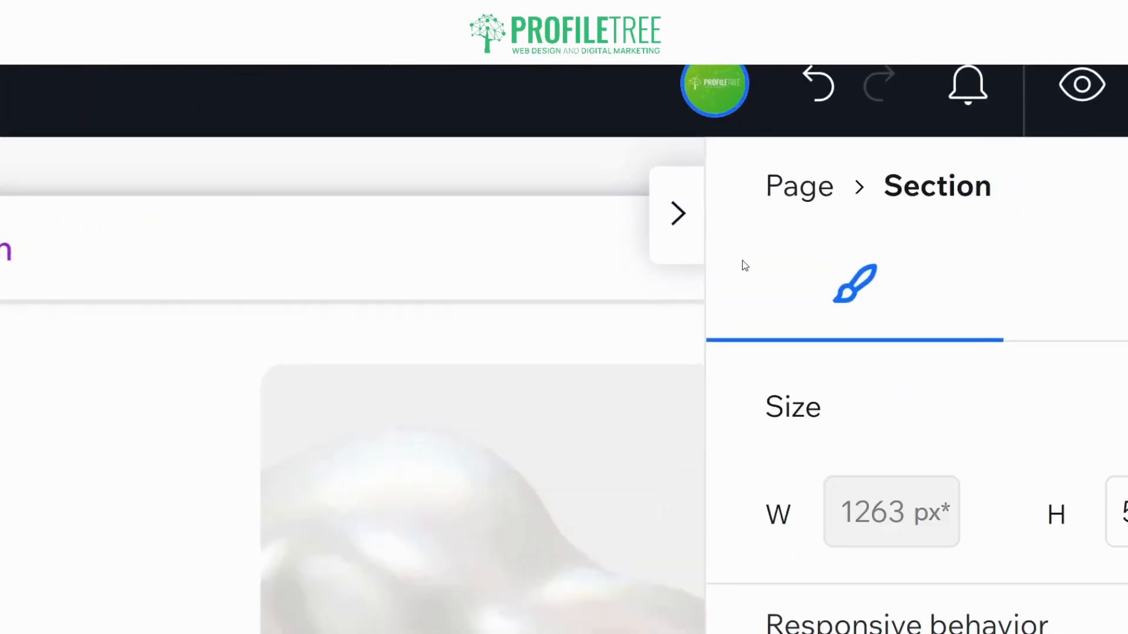
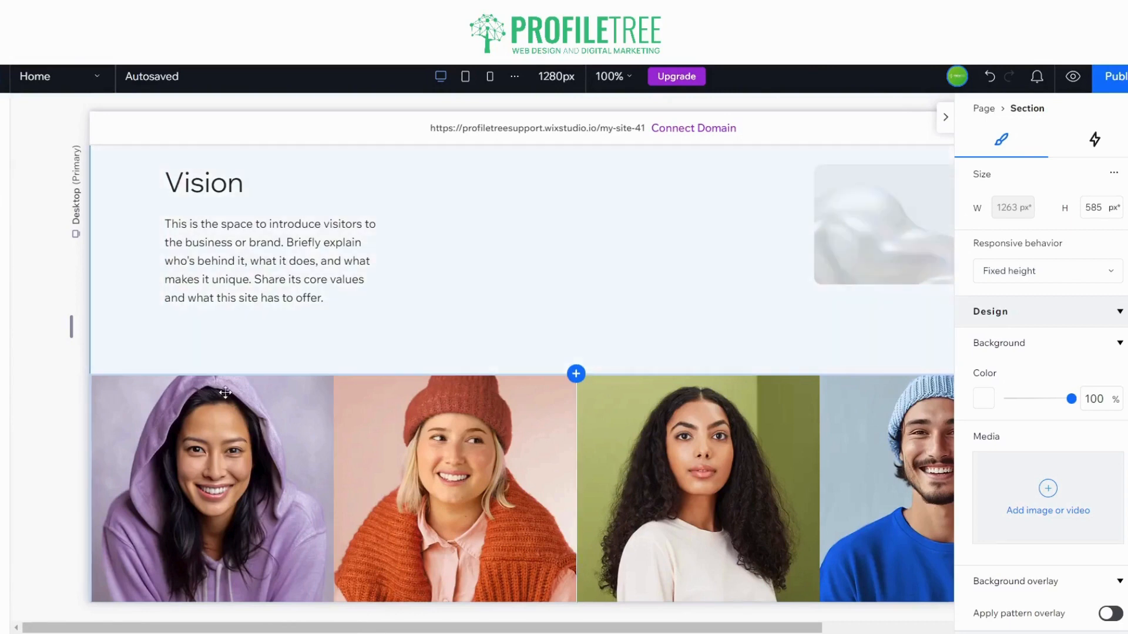
- Trace the hierarchy from the first team portrait up to its parent section, check the section's anchor settings, and close the Inspector
{"action": "scroll", "coordinate": [253, 398], "scroll_direction": "down", "scroll_amount": 3}
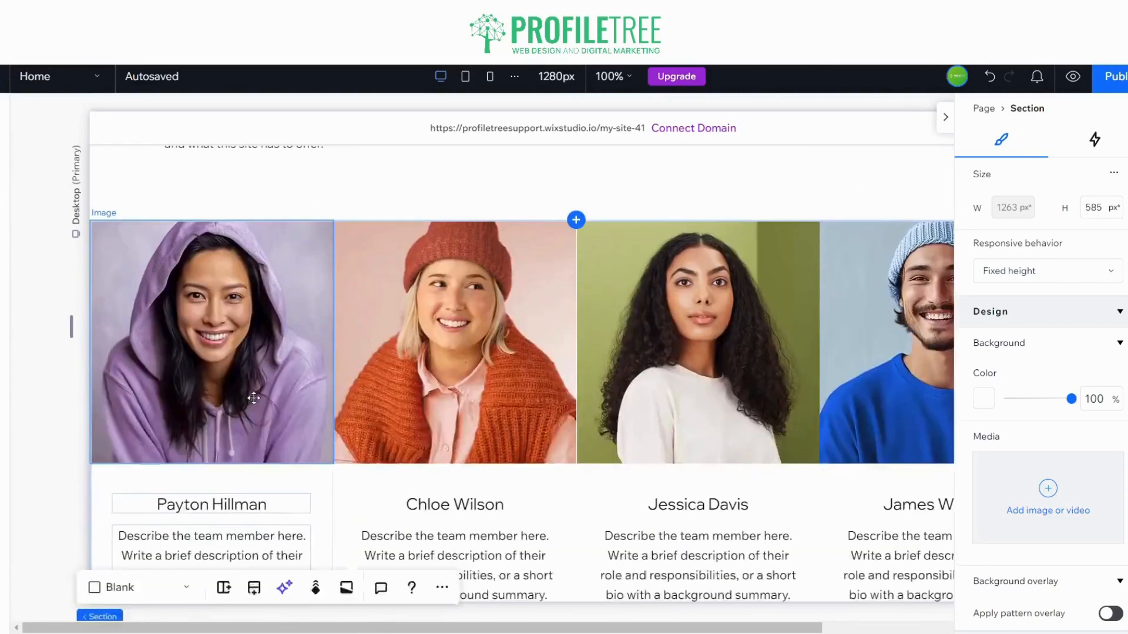
{"action": "left_click", "coordinate": [328, 414]}
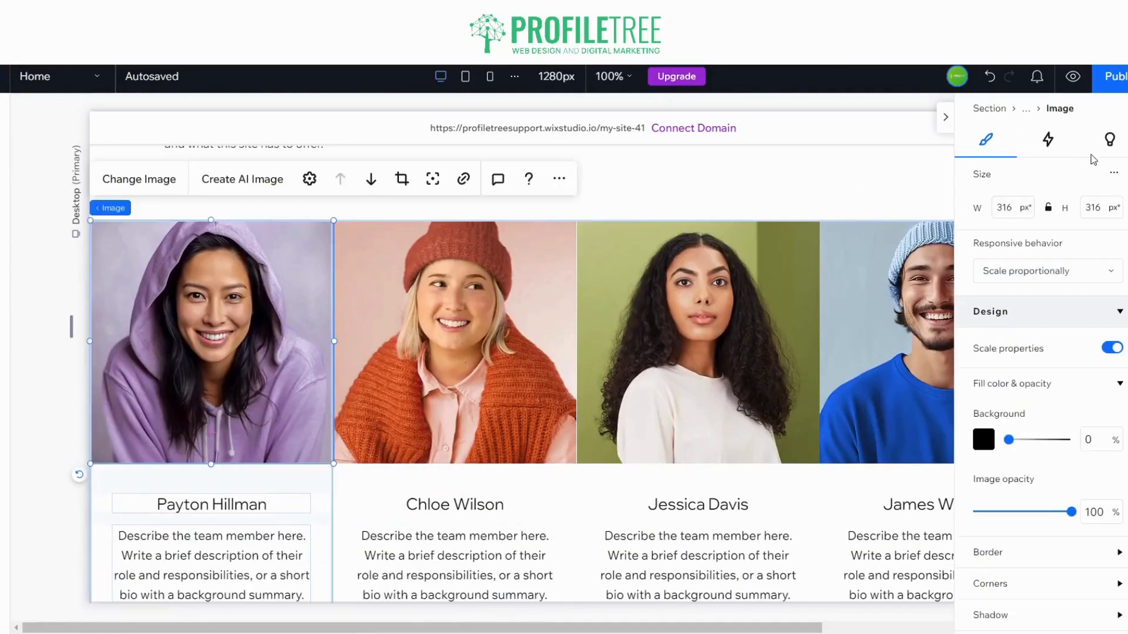
{"action": "left_click", "coordinate": [1027, 111]}
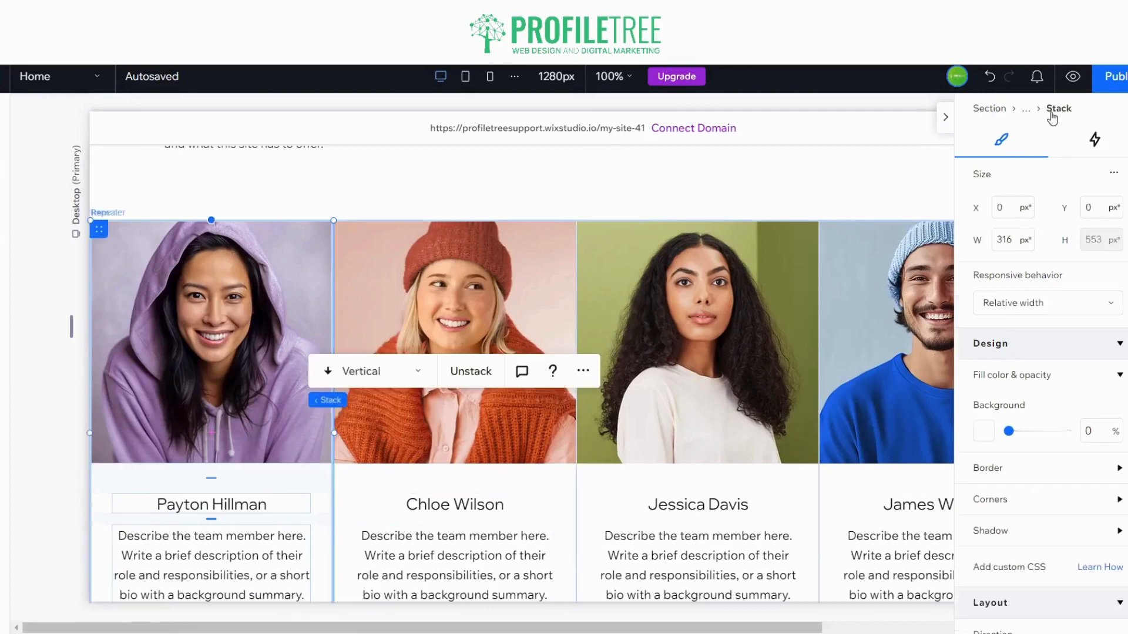
{"action": "left_click", "coordinate": [1026, 114]}
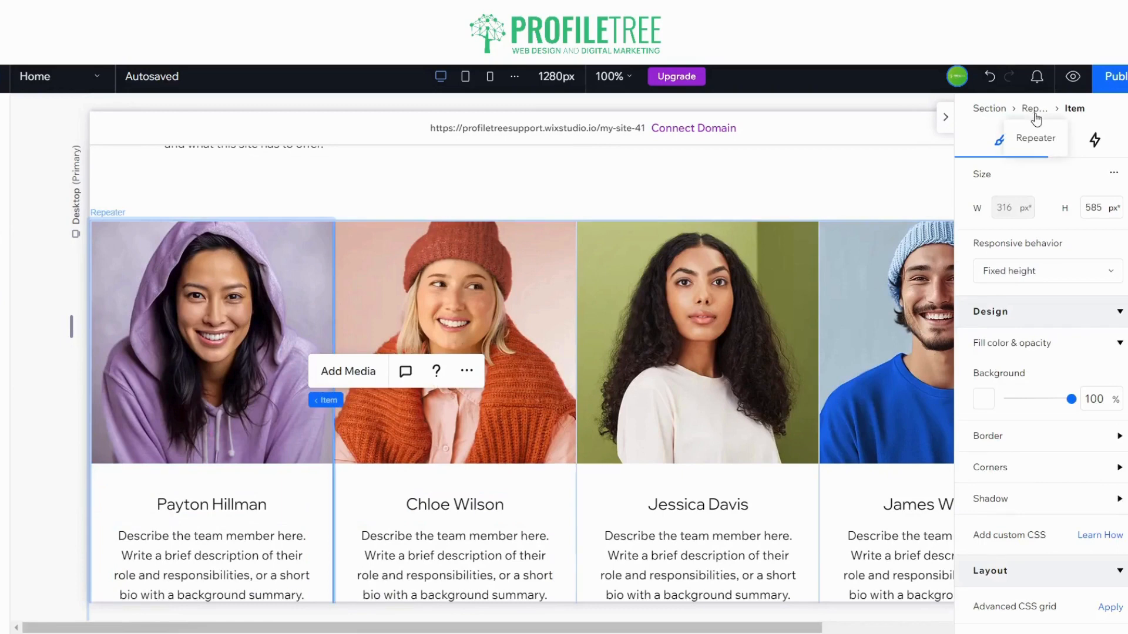
{"action": "left_click", "coordinate": [1035, 111]}
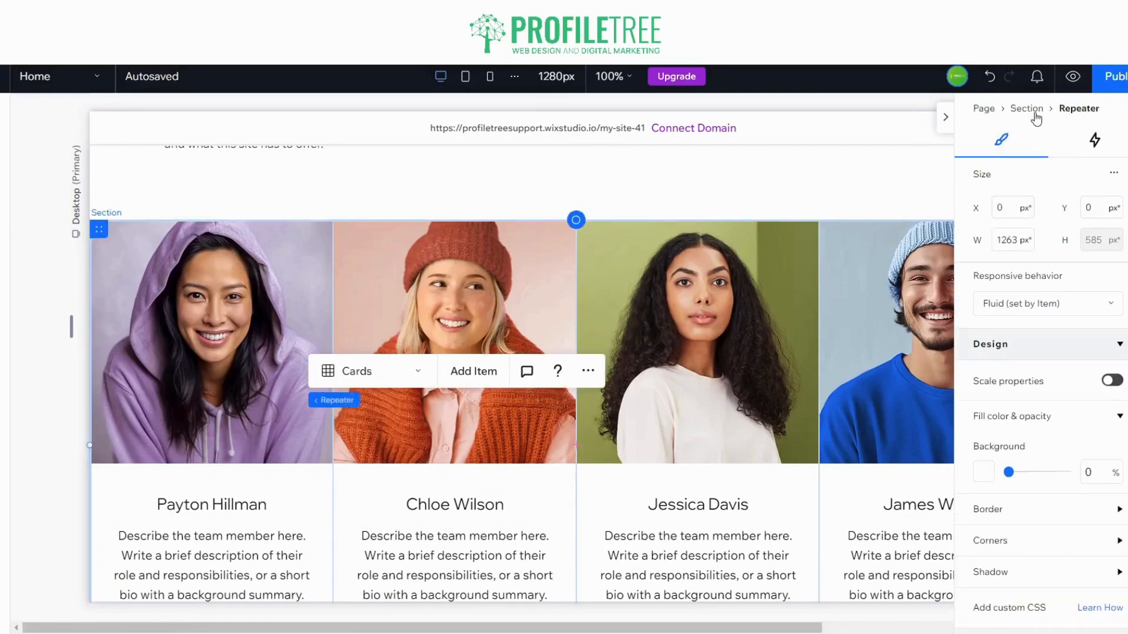
{"action": "left_click", "coordinate": [1035, 112]}
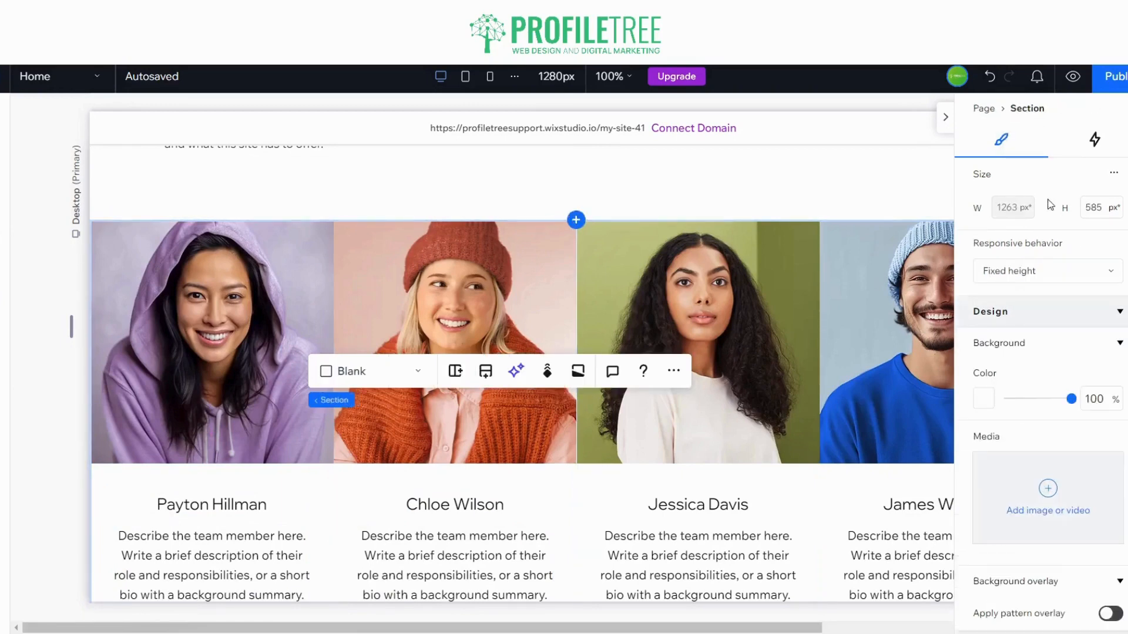
{"action": "scroll", "coordinate": [1040, 411], "scroll_direction": "down", "scroll_amount": 10}
{"action": "scroll", "coordinate": [1036, 458], "scroll_direction": "down", "scroll_amount": 3}
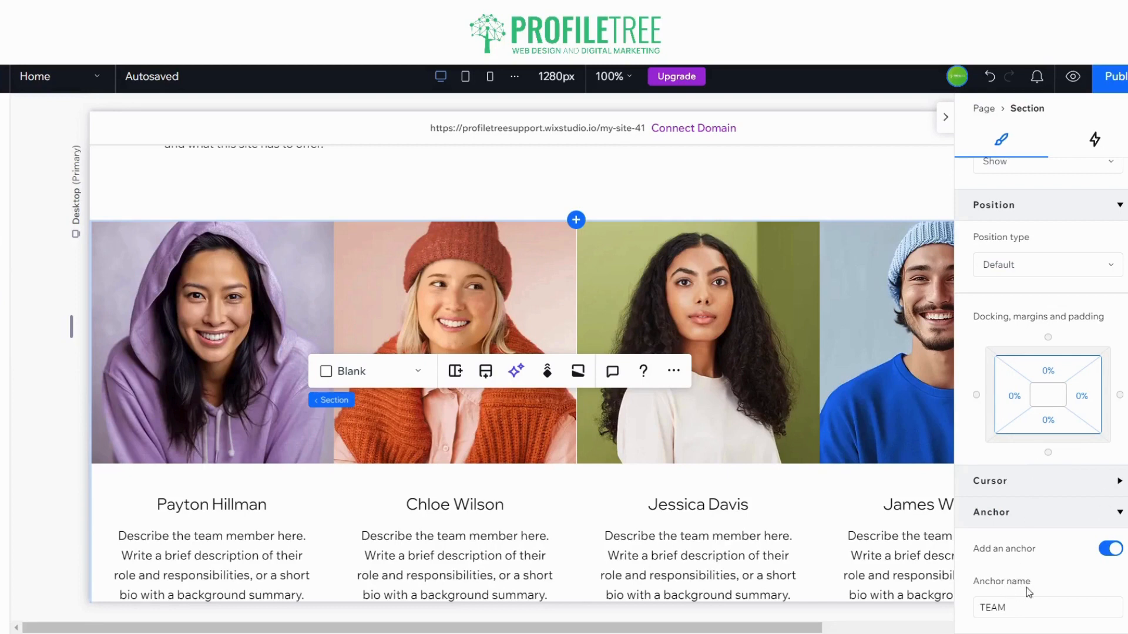
{"action": "left_click", "coordinate": [944, 118]}
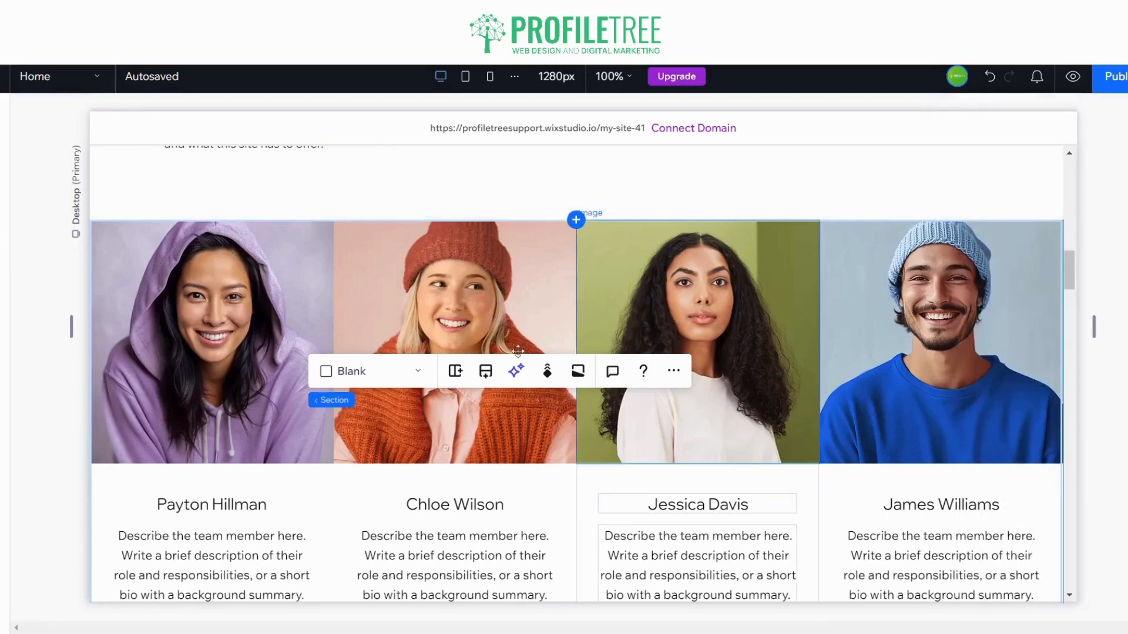
- Open the menu manager for the header's horizontal menu
{"action": "scroll", "coordinate": [420, 305], "scroll_direction": "up", "scroll_amount": 15}
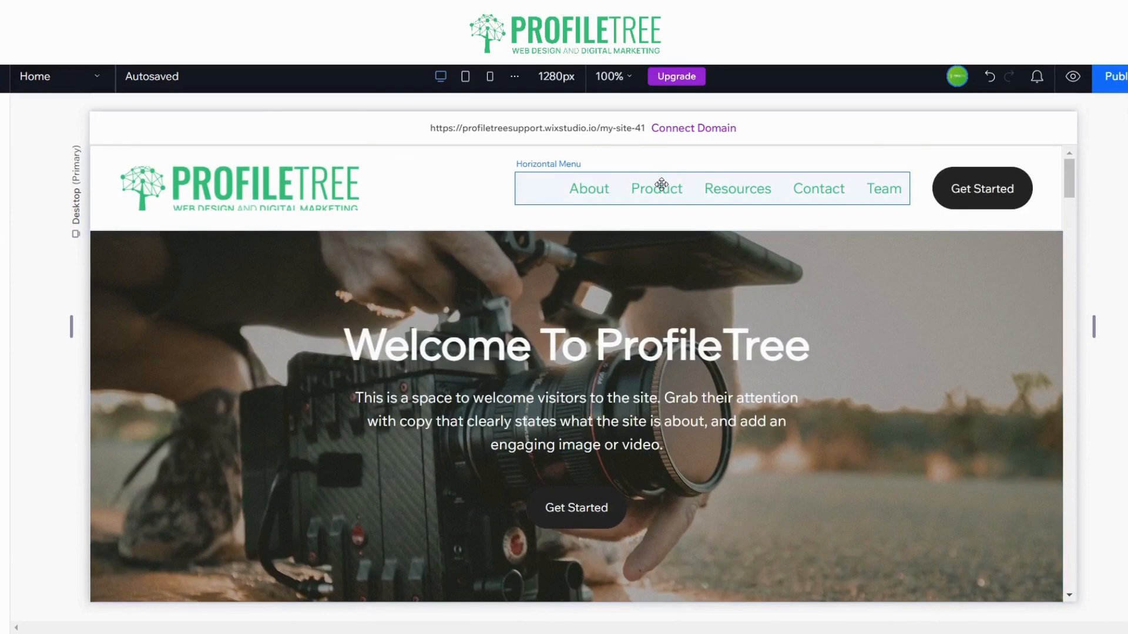
{"action": "left_click", "coordinate": [548, 183]}
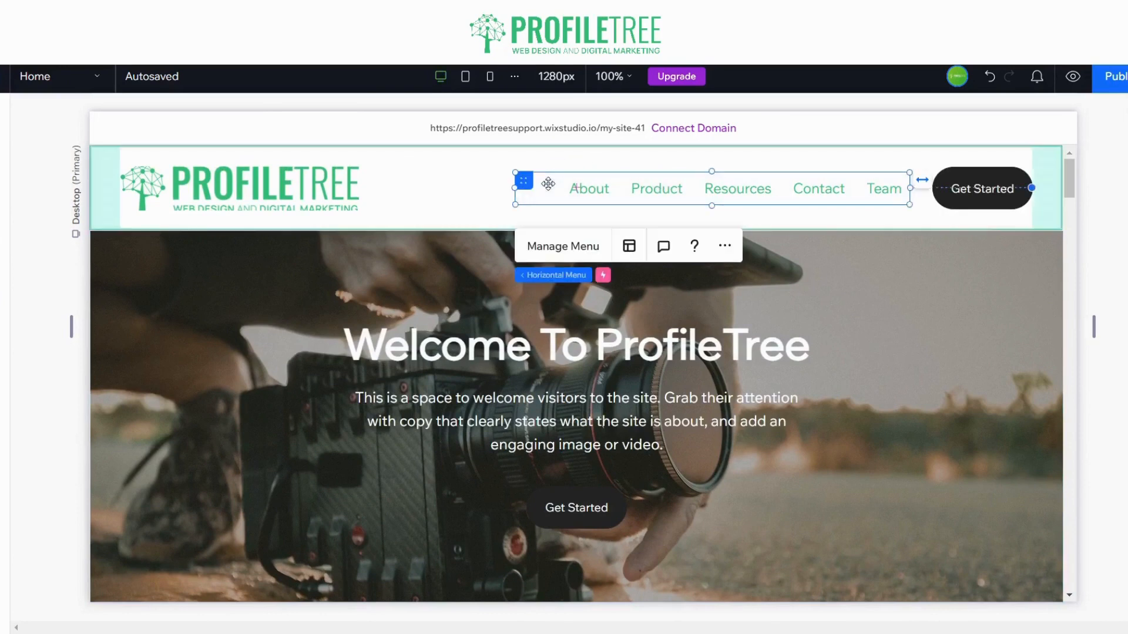
{"action": "left_click", "coordinate": [561, 247]}
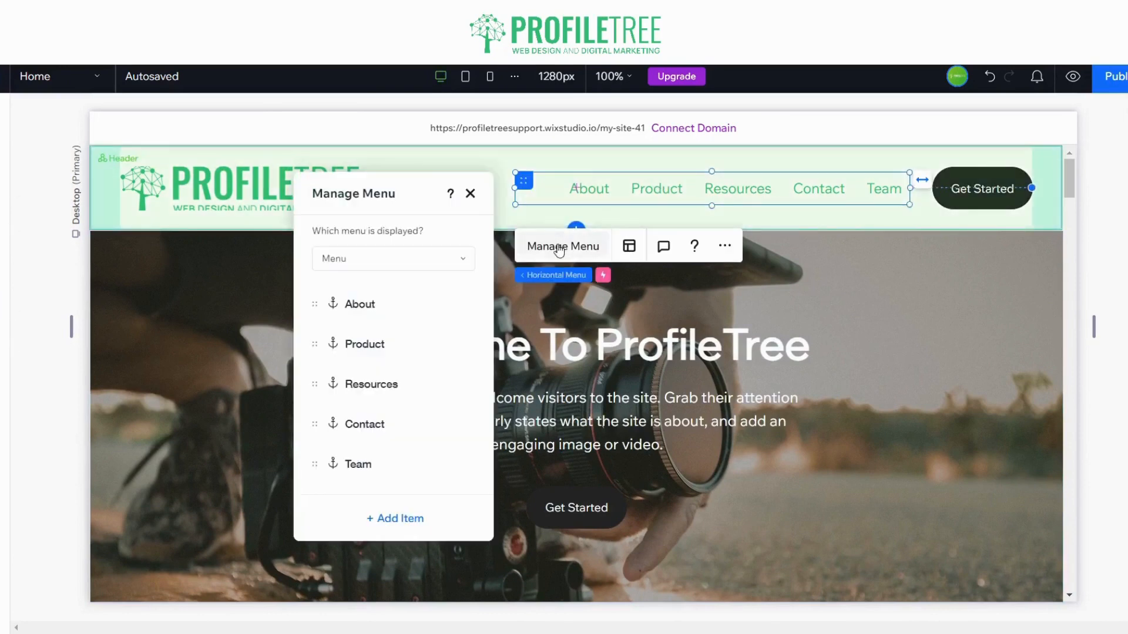
{"action": "left_click", "coordinate": [393, 519]}
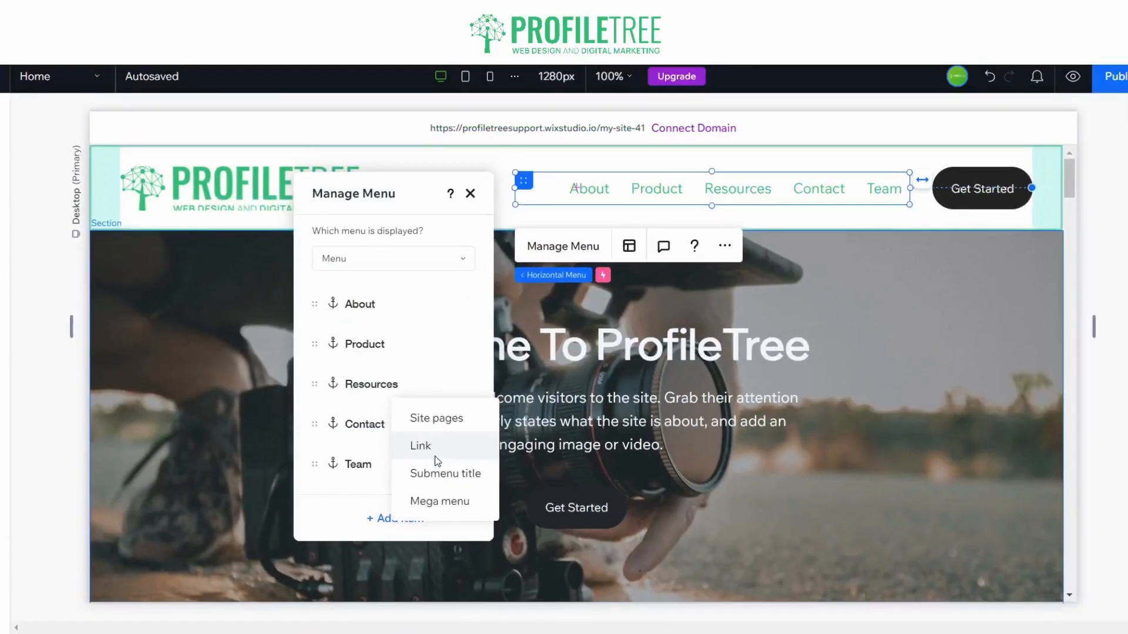
{"action": "left_click", "coordinate": [434, 455]}
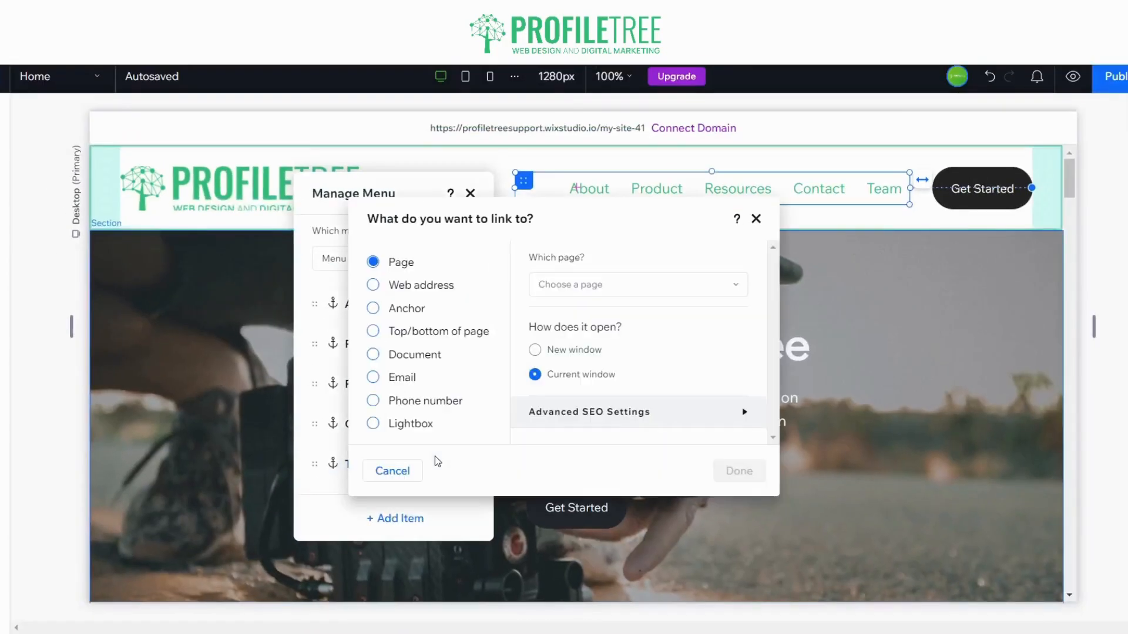
{"action": "left_click", "coordinate": [370, 311]}
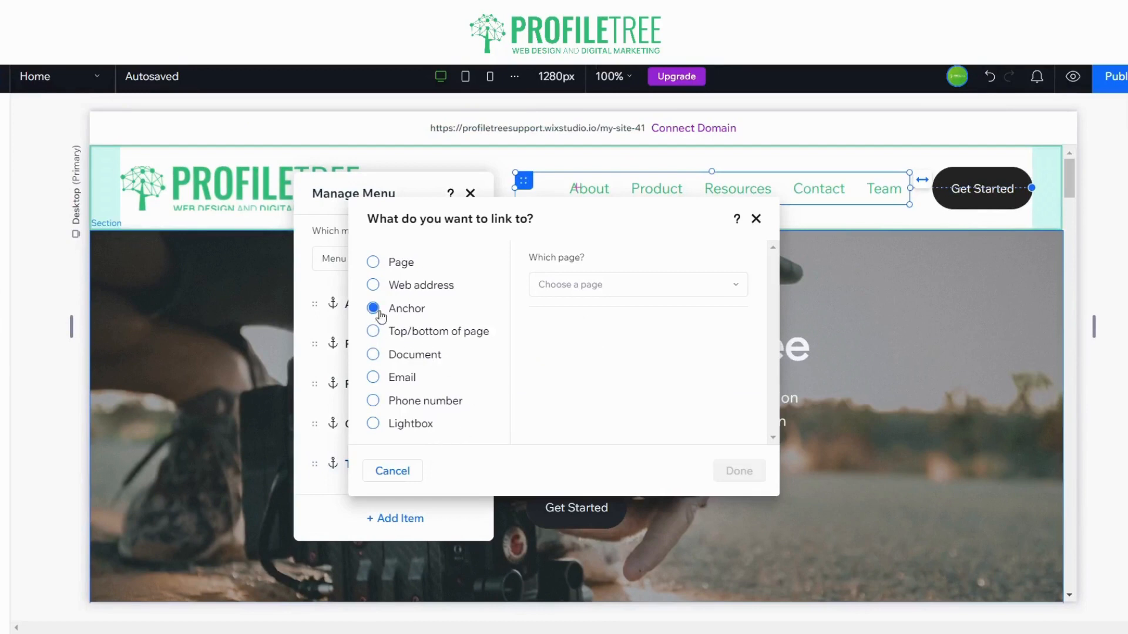
{"action": "left_click", "coordinate": [576, 287]}
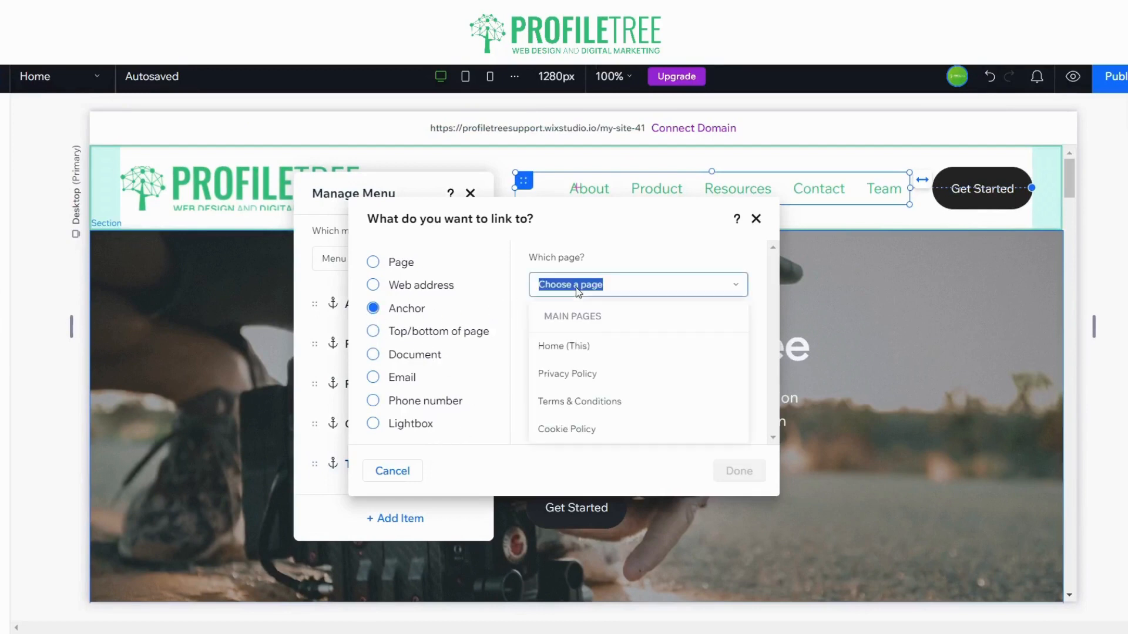
{"action": "left_click", "coordinate": [570, 347]}
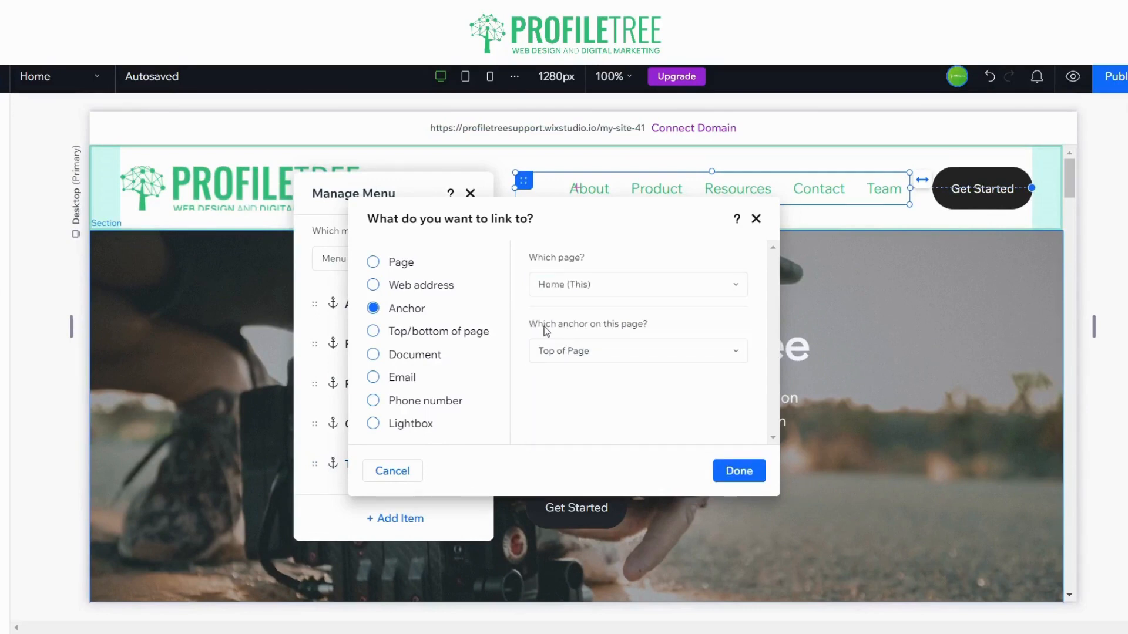
{"action": "left_click", "coordinate": [574, 353]}
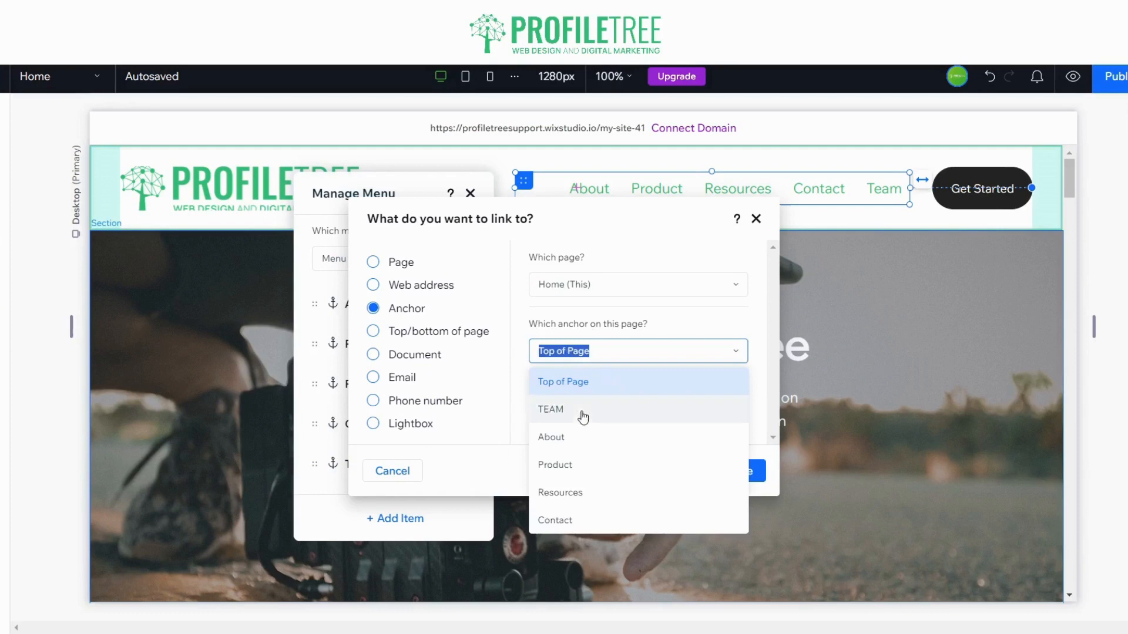
{"action": "left_click", "coordinate": [763, 227]}
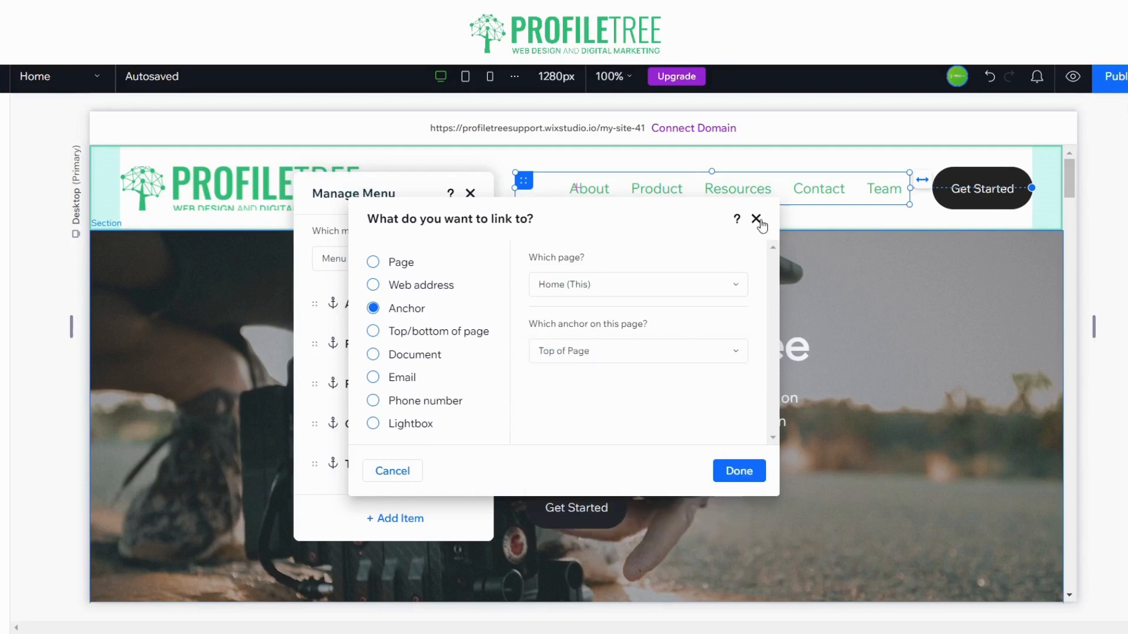
{"action": "left_click", "coordinate": [756, 219]}
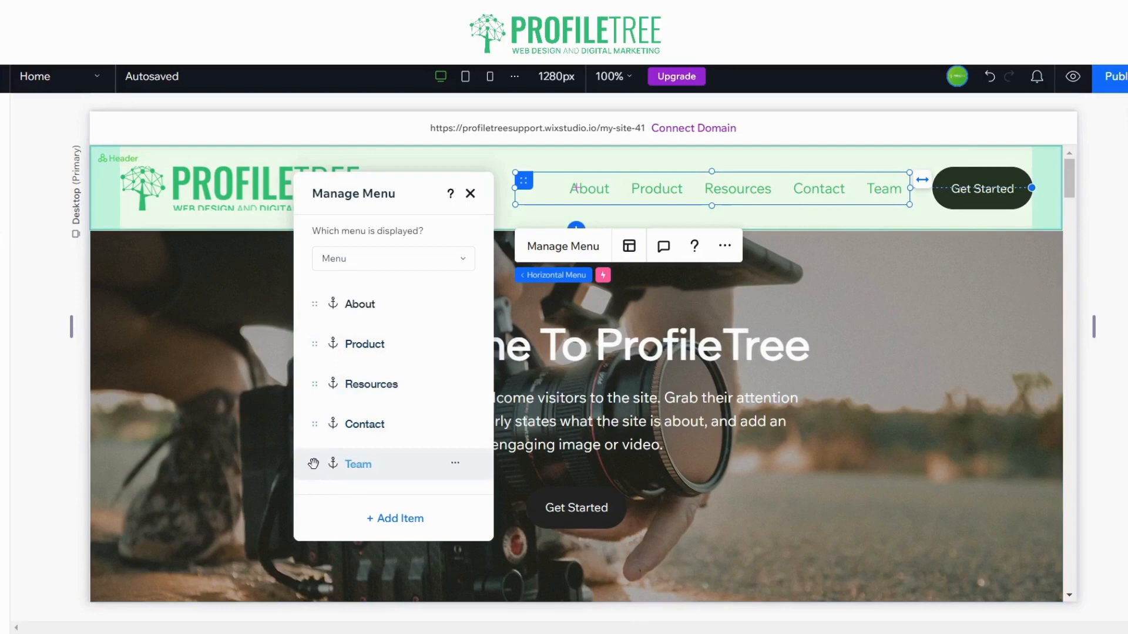
- Move the Team item above Contact in the header menu's order and close the menu manager
{"action": "left_click_drag", "start_coordinate": [313, 464], "coordinate": [315, 421]}
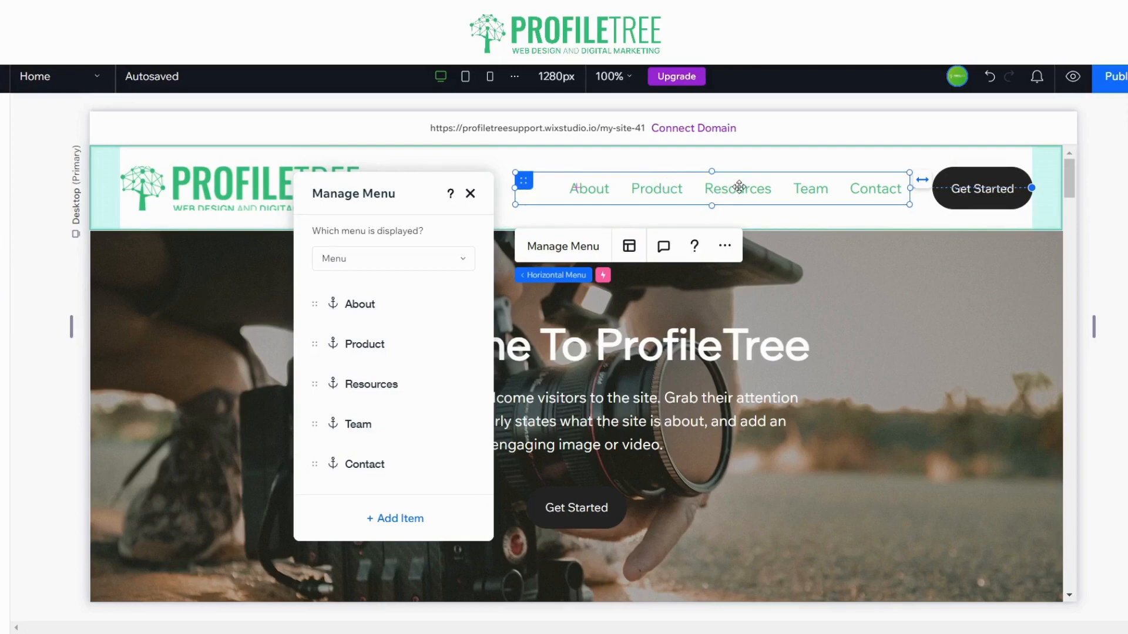
{"action": "left_click", "coordinate": [471, 194]}
- Review the page from the team section through About, Product, Resources, Brands and the contact form to the footer
{"action": "scroll", "coordinate": [470, 300], "scroll_direction": "down", "scroll_amount": 15}
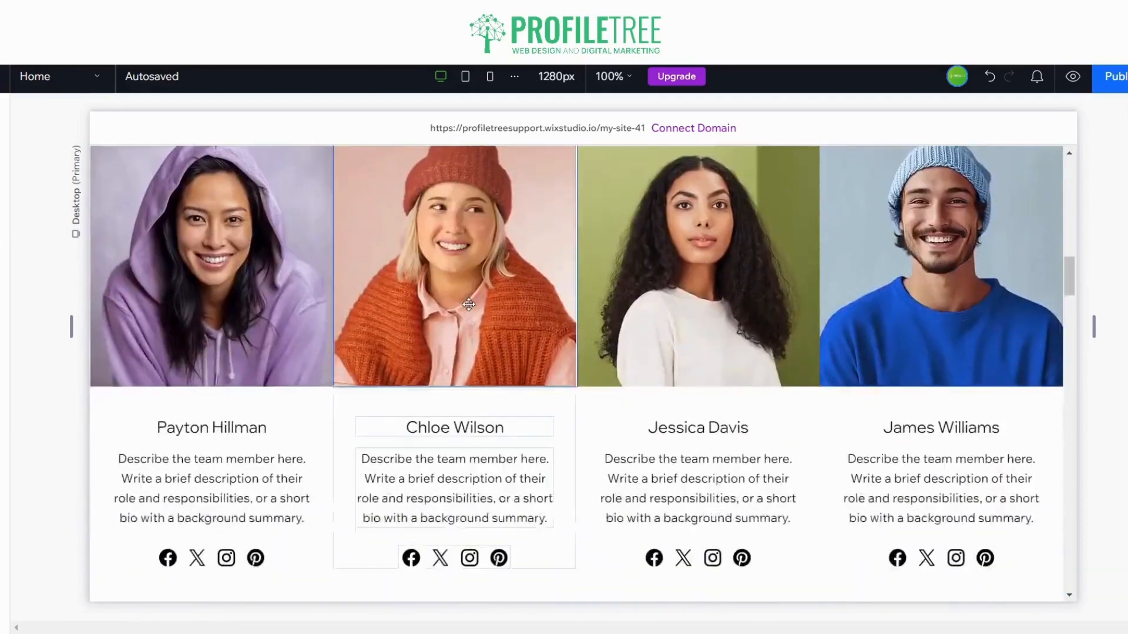
{"action": "scroll", "coordinate": [467, 304], "scroll_direction": "down", "scroll_amount": 12}
{"action": "scroll", "coordinate": [446, 304], "scroll_direction": "up", "scroll_amount": 8}
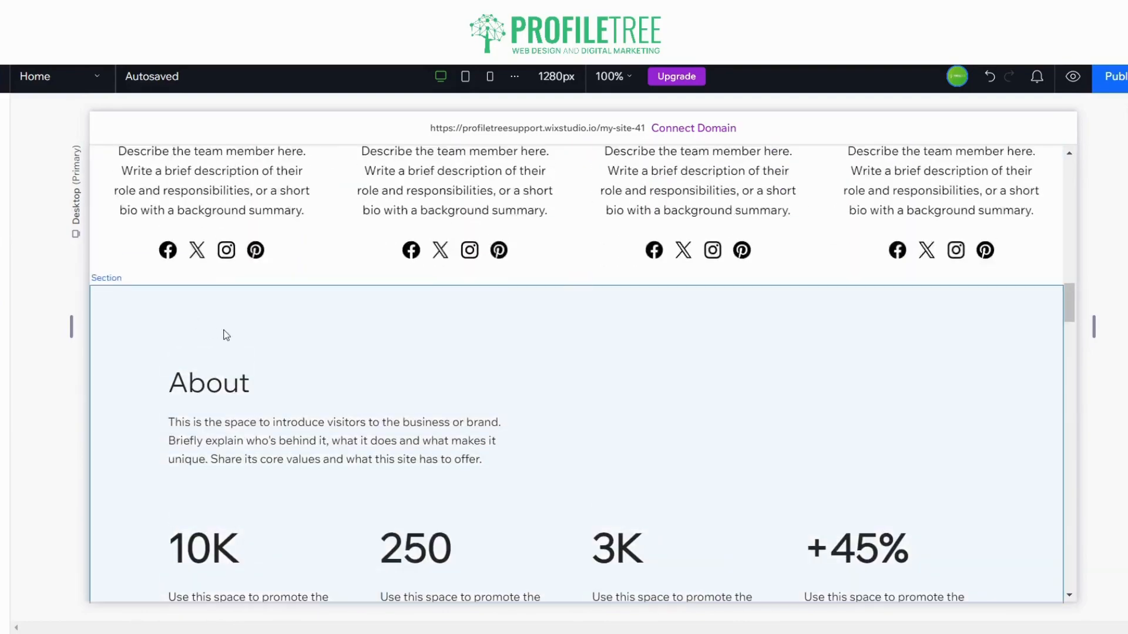
{"action": "scroll", "coordinate": [226, 334], "scroll_direction": "down", "scroll_amount": 15}
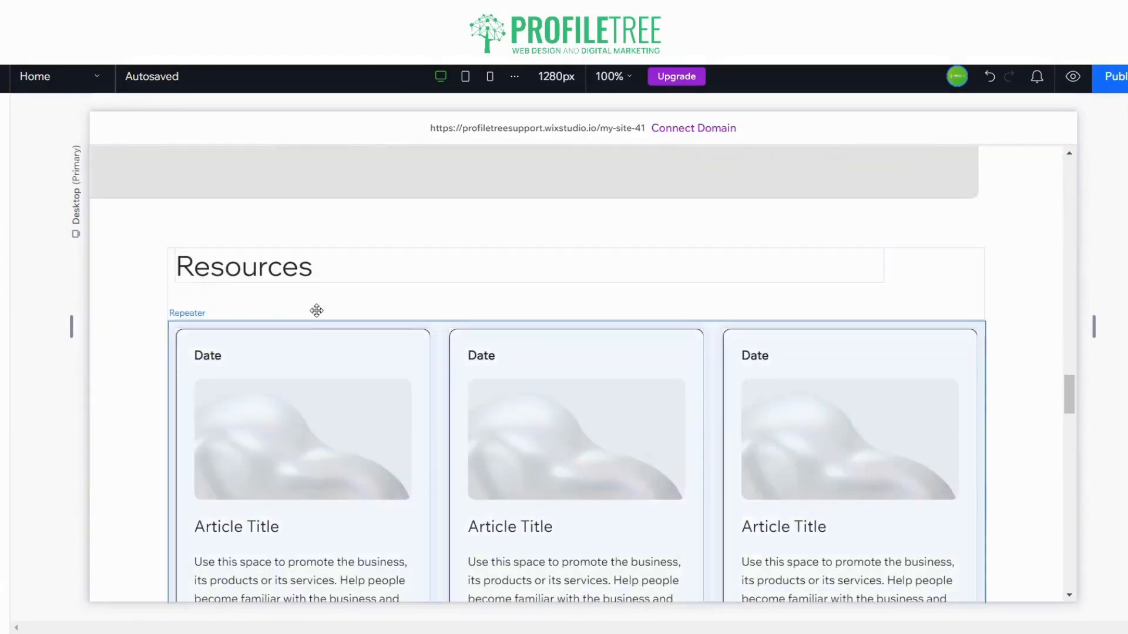
{"action": "scroll", "coordinate": [443, 277], "scroll_direction": "up", "scroll_amount": 8}
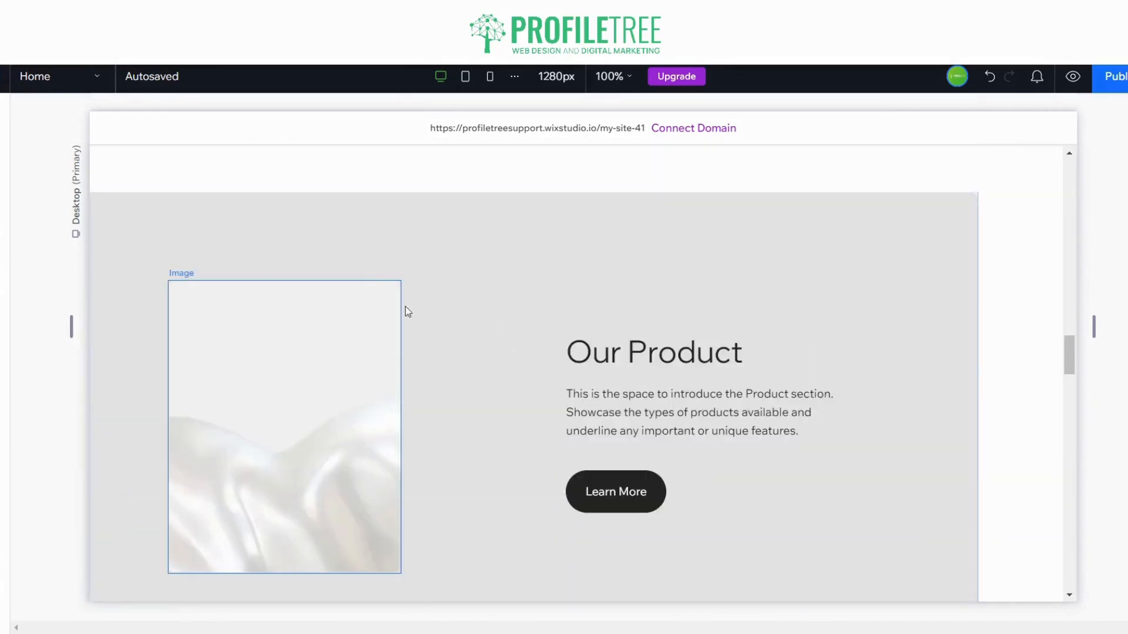
{"action": "scroll", "coordinate": [447, 323], "scroll_direction": "down", "scroll_amount": 5}
{"action": "scroll", "coordinate": [239, 329], "scroll_direction": "down", "scroll_amount": 19}
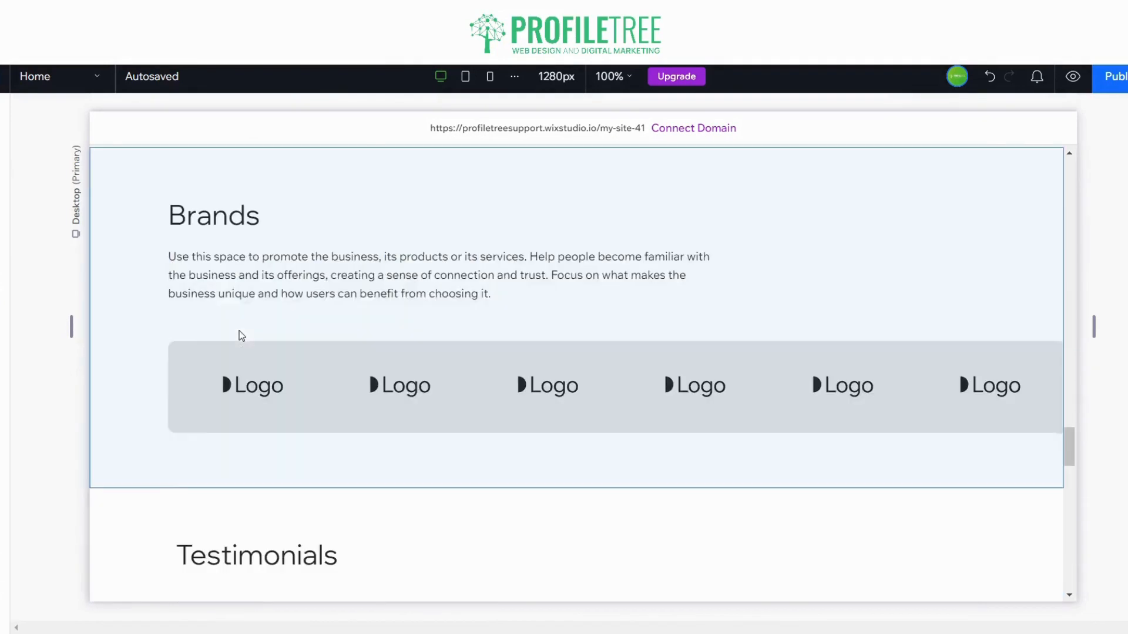
{"action": "scroll", "coordinate": [154, 302], "scroll_direction": "down", "scroll_amount": 12}
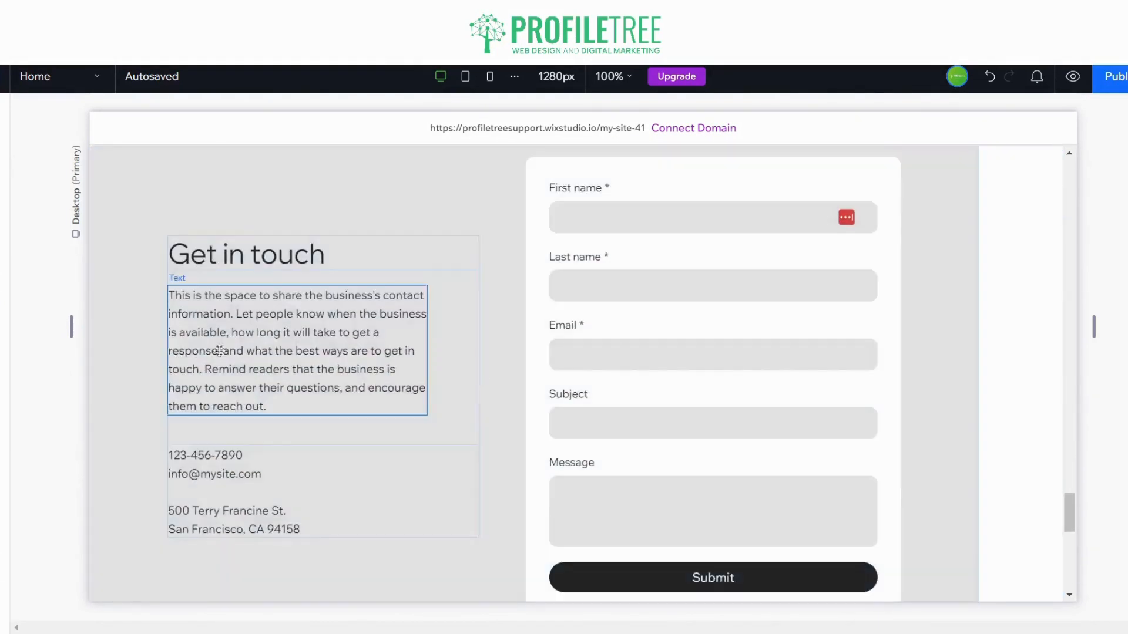
{"action": "scroll", "coordinate": [86, 298], "scroll_direction": "down", "scroll_amount": 5}
{"action": "scroll", "coordinate": [209, 264], "scroll_direction": "up", "scroll_amount": 4}
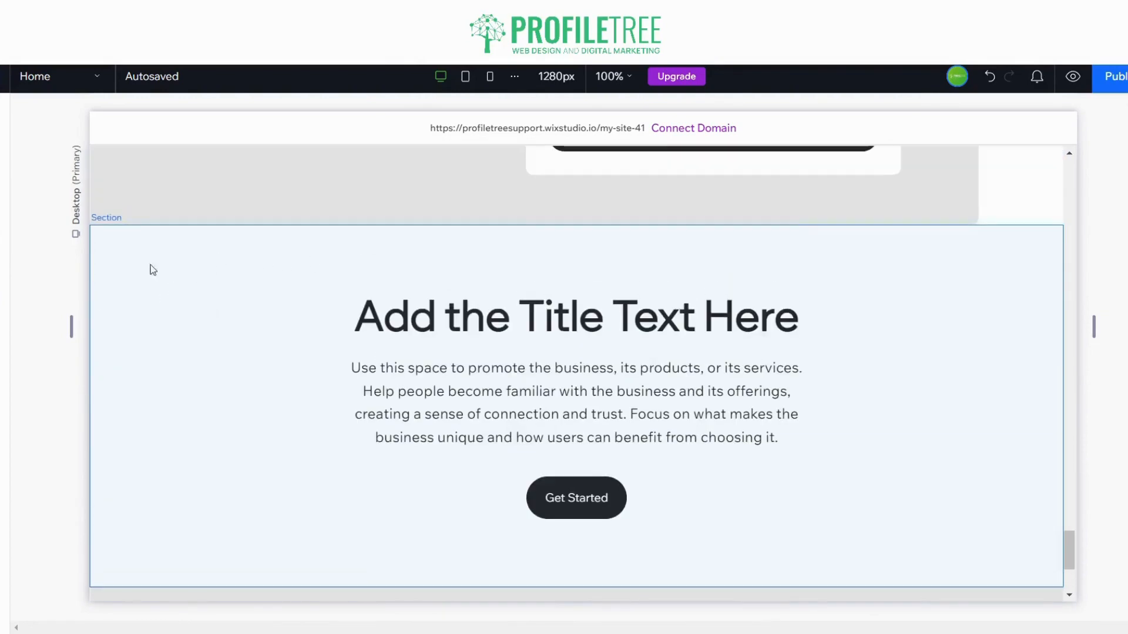
{"action": "scroll", "coordinate": [324, 367], "scroll_direction": "down", "scroll_amount": 4}
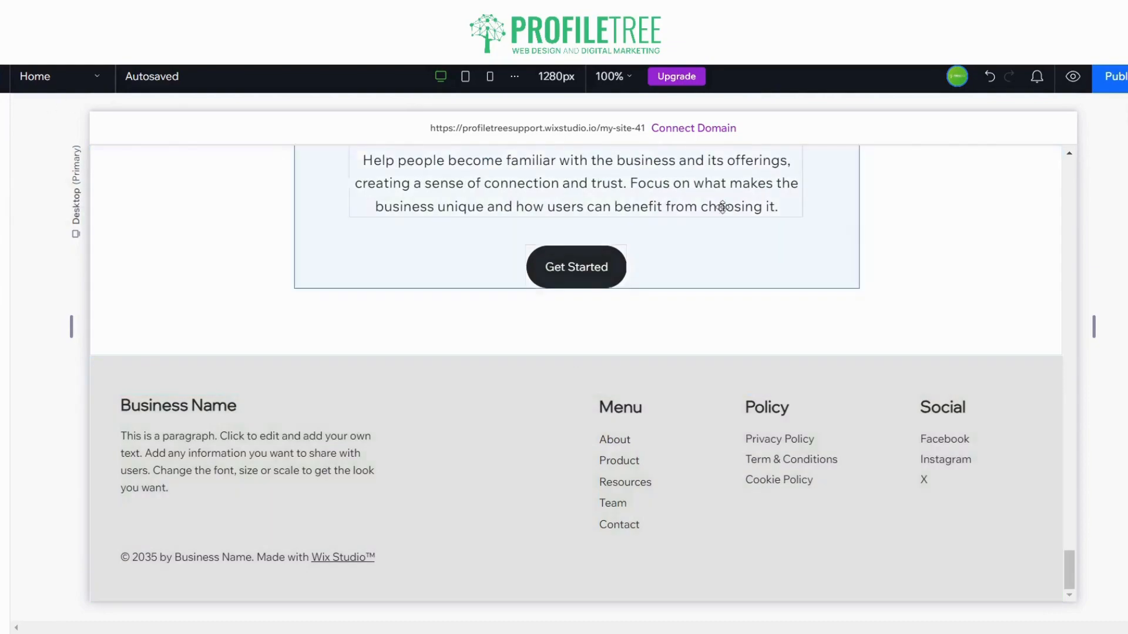
- Duplicate the default header in the global sections and name the copy Replica
{"action": "scroll", "coordinate": [75, 292], "scroll_direction": "up", "scroll_amount": 5}
{"action": "scroll", "coordinate": [74, 292], "scroll_direction": "up", "scroll_amount": 15}
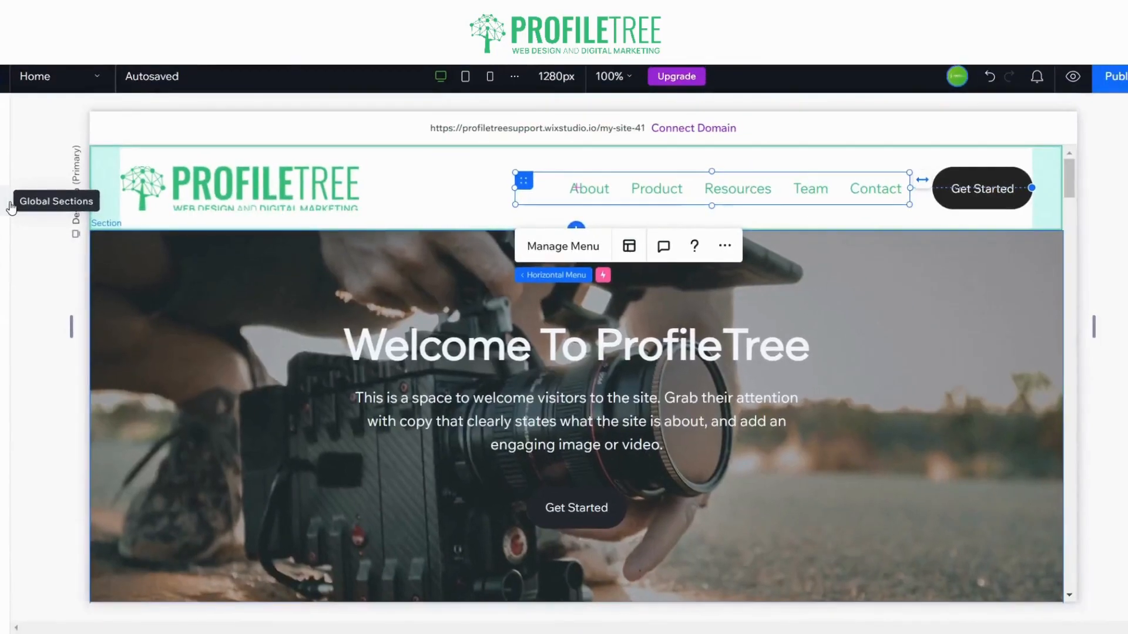
{"action": "left_click", "coordinate": [4, 199]}
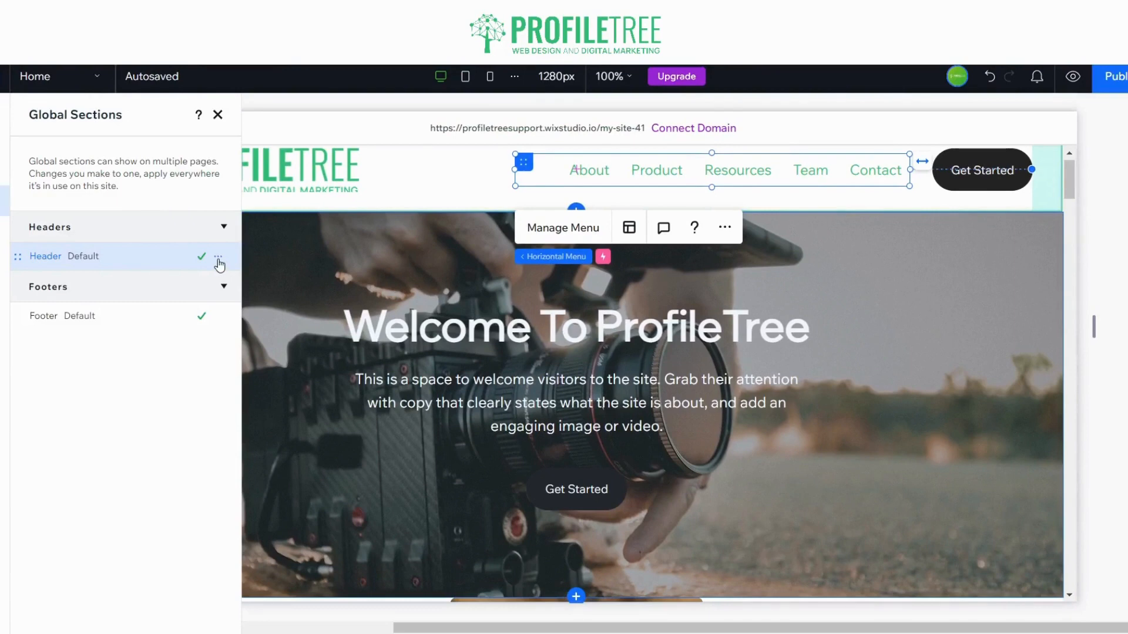
{"action": "mouse_move", "coordinate": [83, 261]}
{"action": "left_click", "coordinate": [219, 257]}
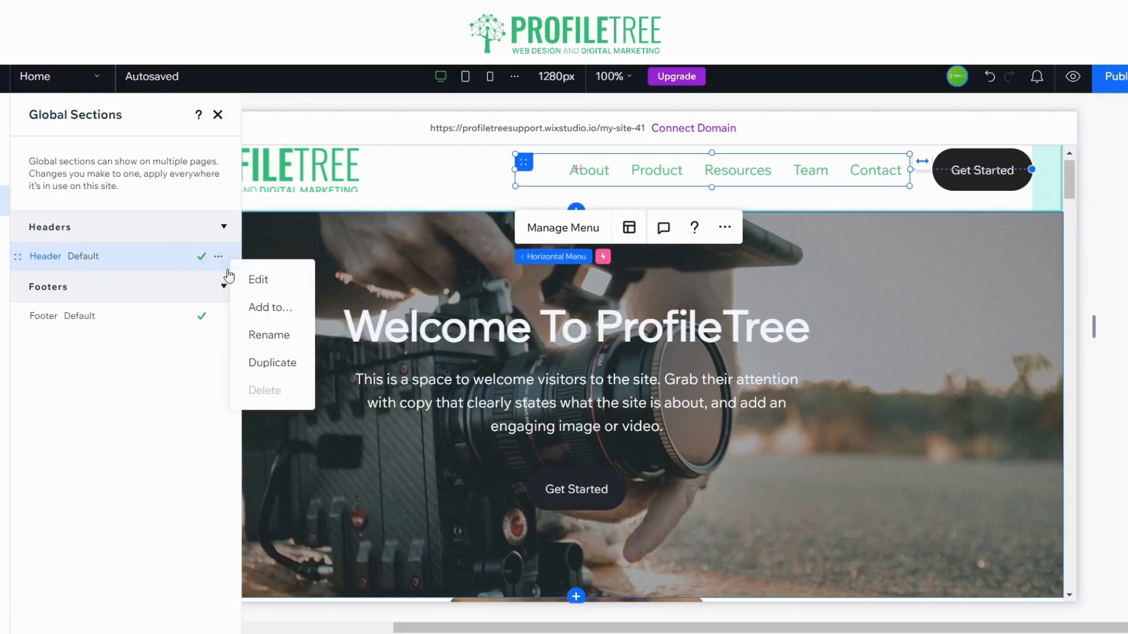
{"action": "left_click", "coordinate": [259, 361]}
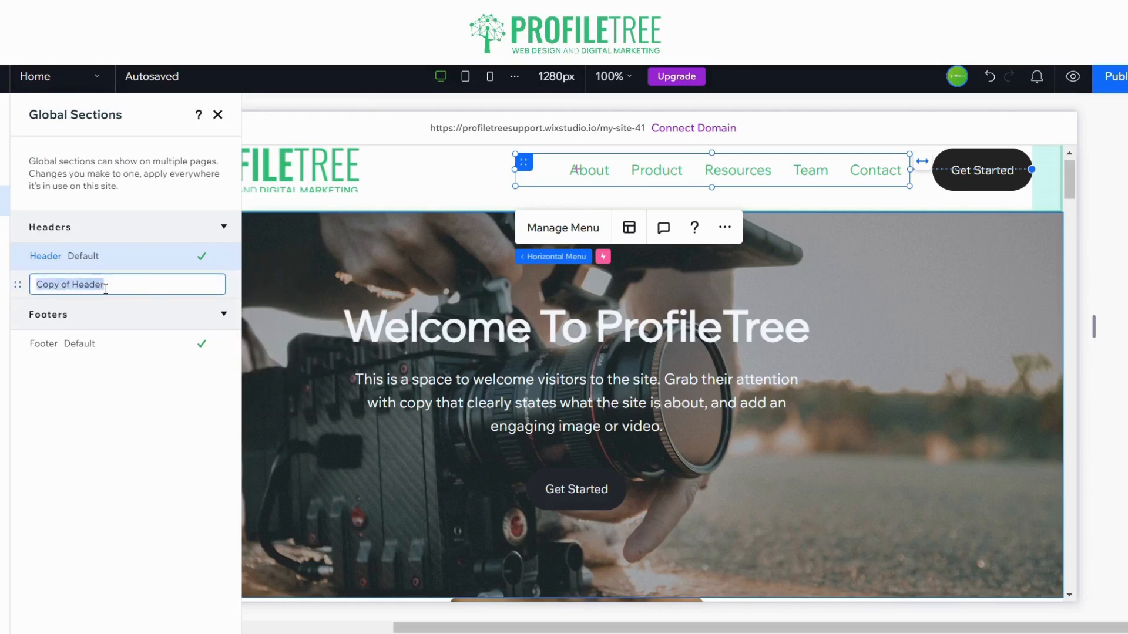
{"action": "key", "text": "BackSpace"}
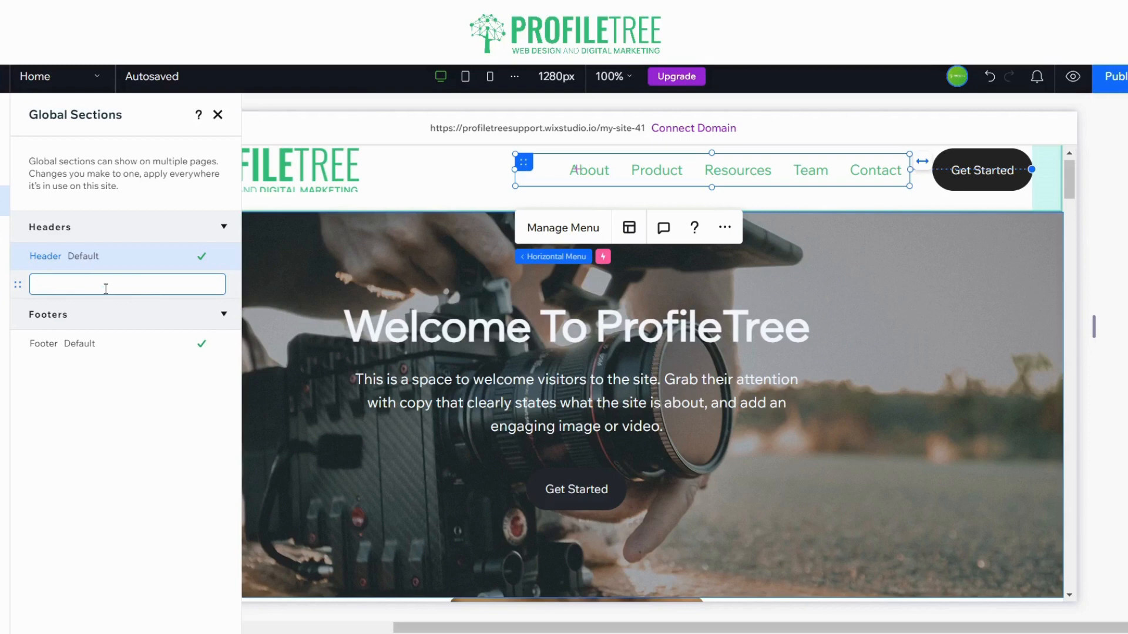
{"action": "key", "text": "Return"}
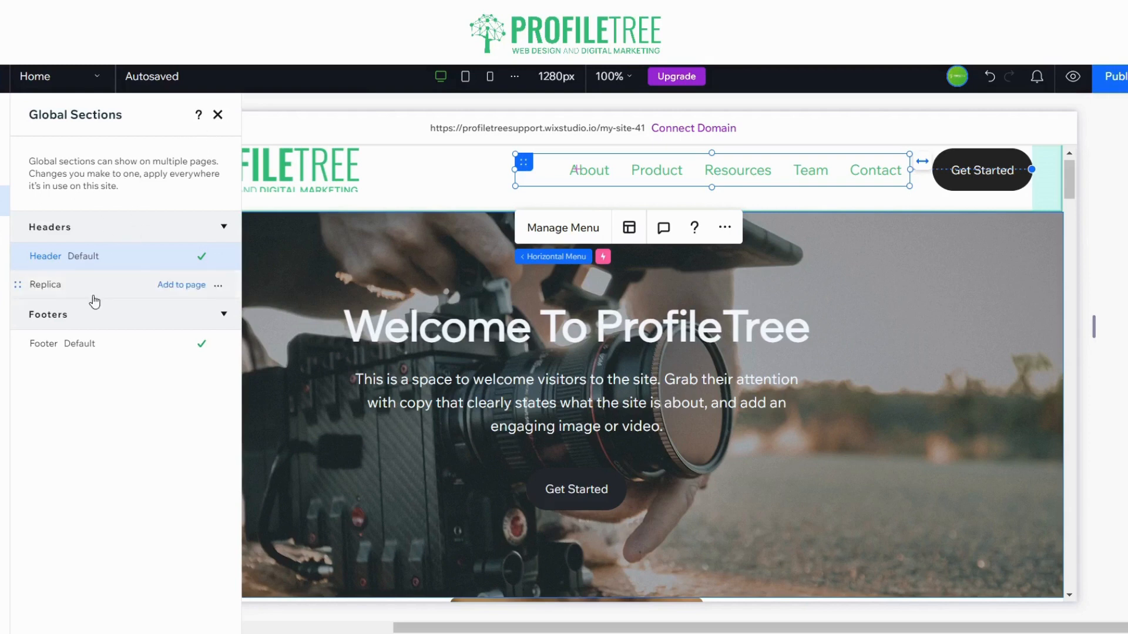
- Preview the Replica header, add it to the page and close the global sections
{"action": "left_click", "coordinate": [95, 300]}
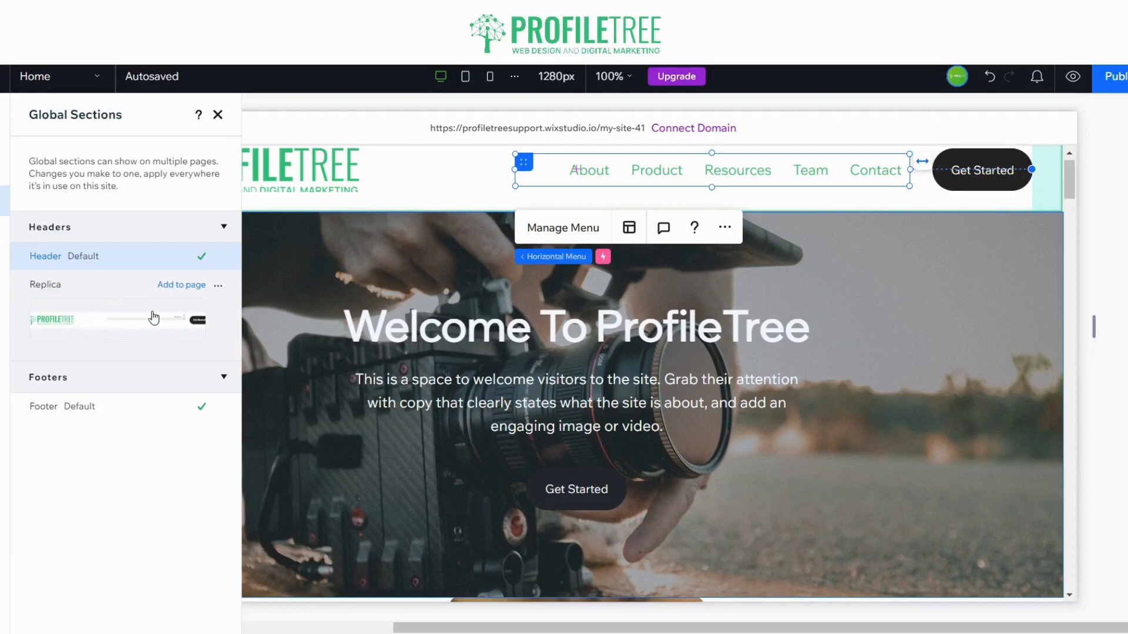
{"action": "left_click", "coordinate": [182, 285]}
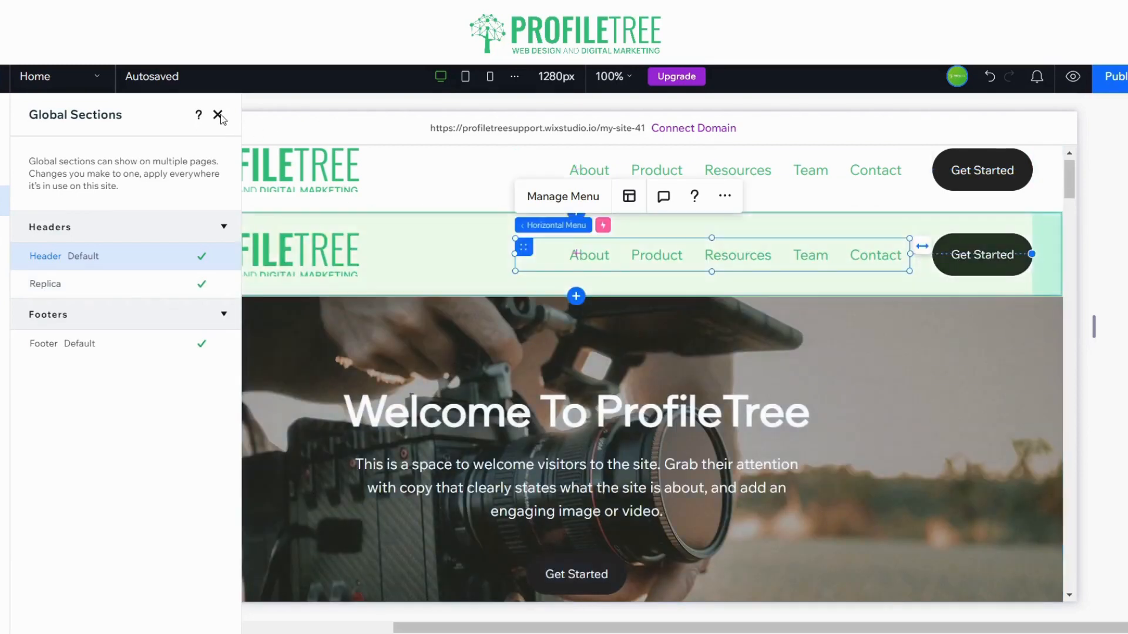
{"action": "left_click", "coordinate": [218, 115]}
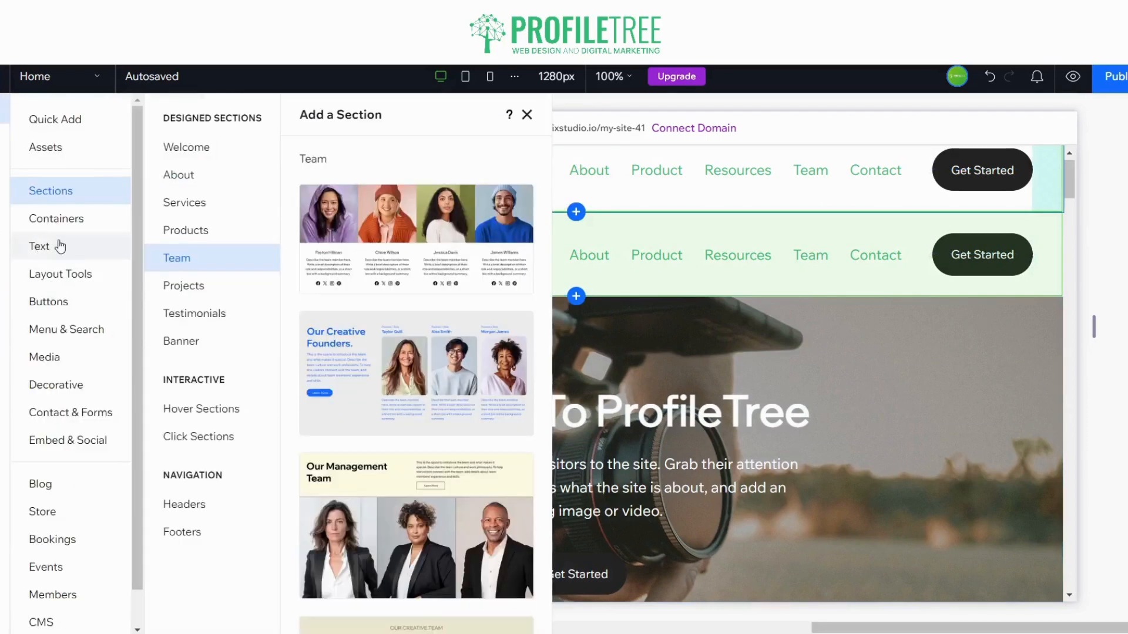
- Add a basic four-petal shape to the lower header between the logo and the menu
{"action": "left_click", "coordinate": [77, 282]}
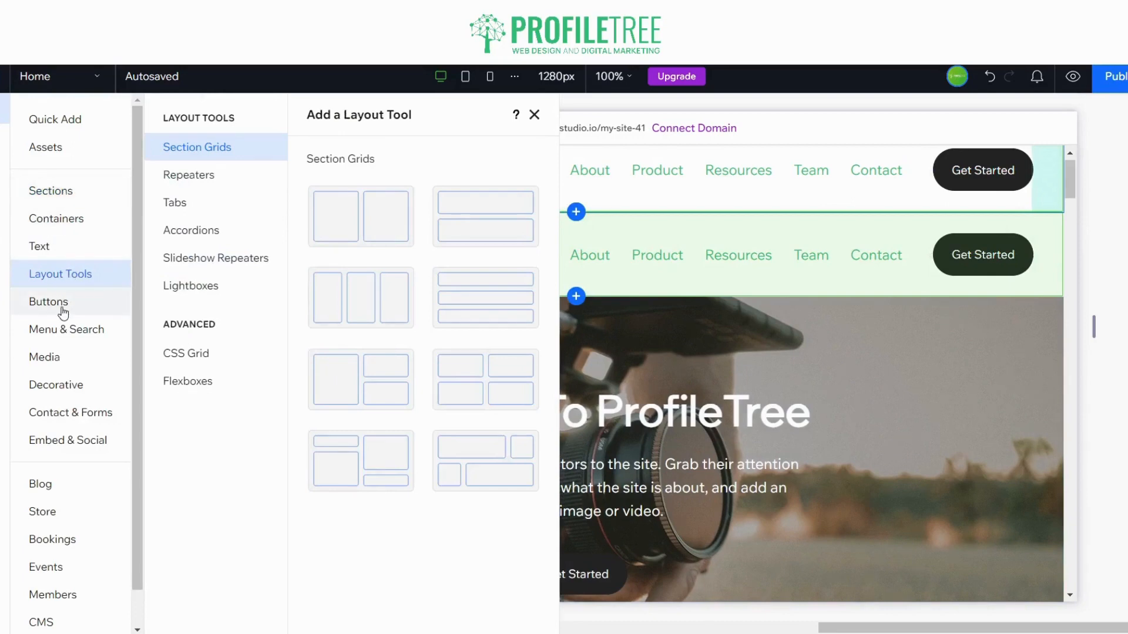
{"action": "left_click", "coordinate": [63, 123]}
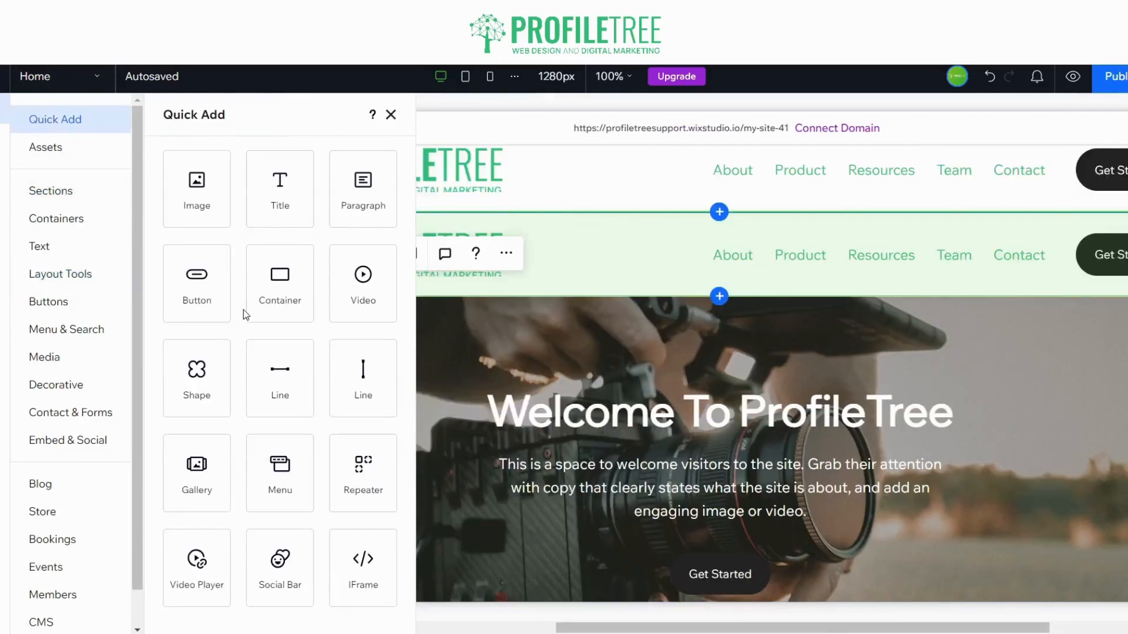
{"action": "left_click_drag", "start_coordinate": [200, 385], "coordinate": [477, 258]}
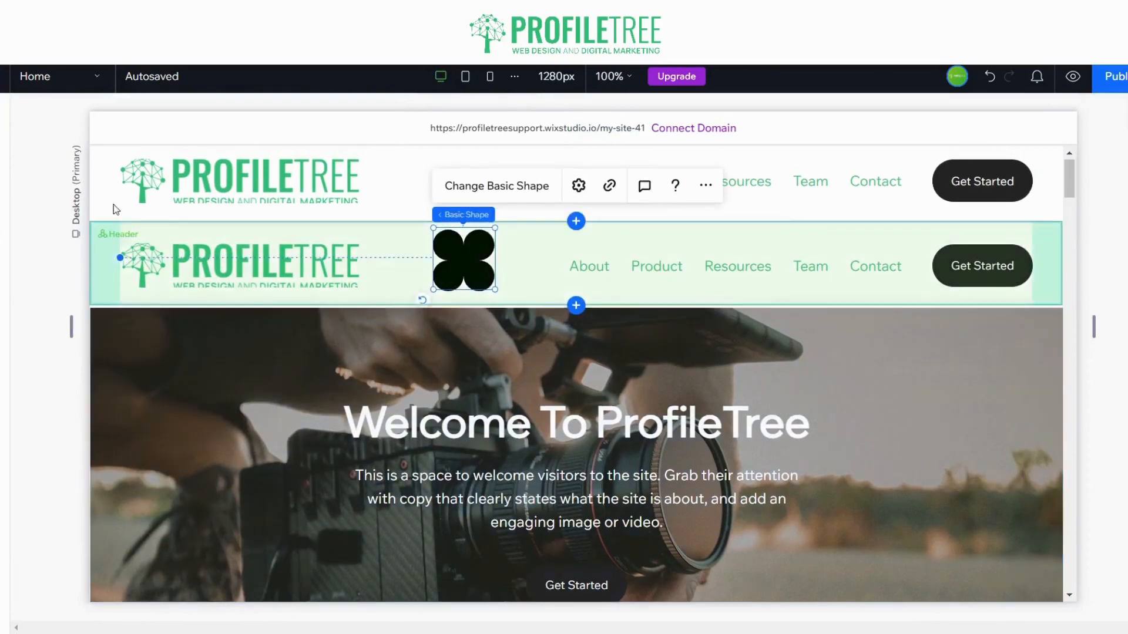
- Set the Replica header as the site's default header in the global sections
{"action": "left_click", "coordinate": [393, 212]}
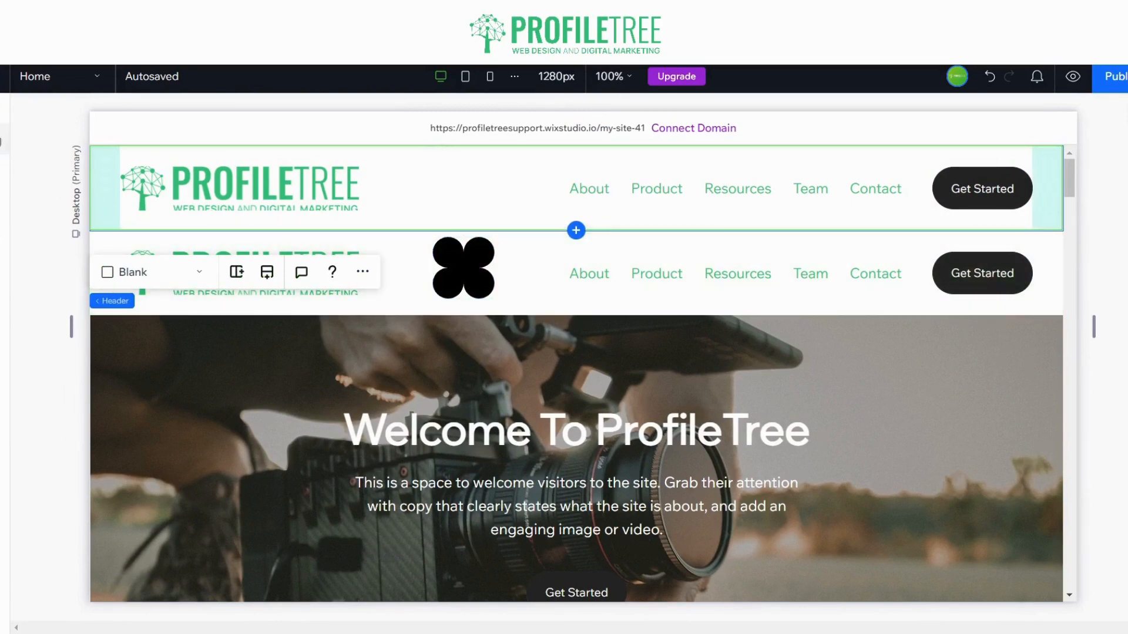
{"action": "left_click", "coordinate": [2, 213]}
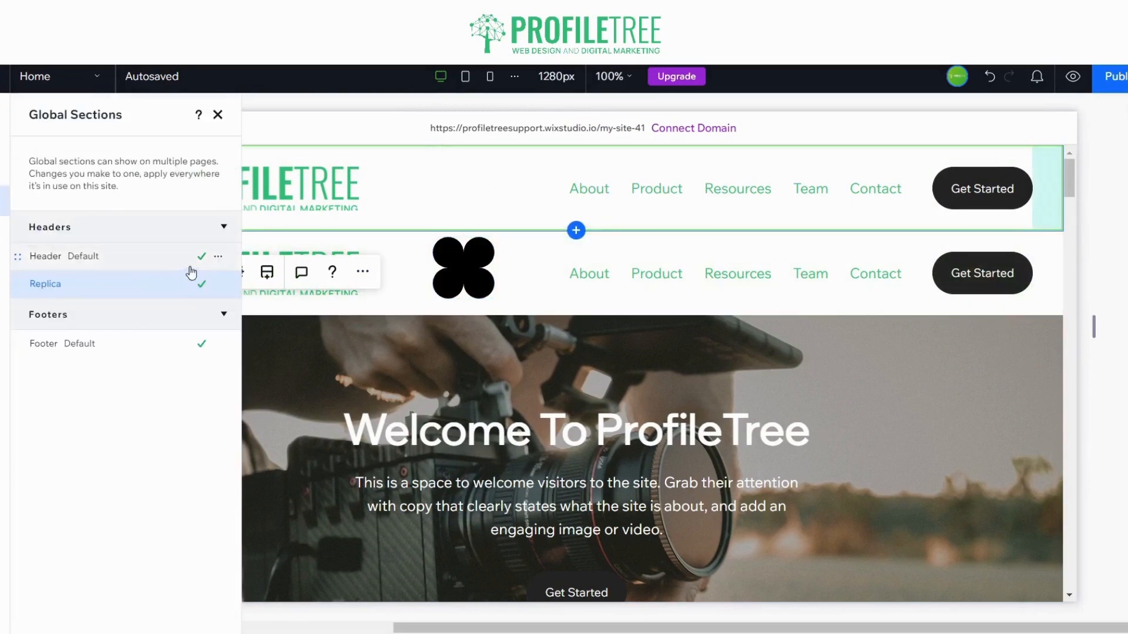
{"action": "left_click", "coordinate": [220, 258]}
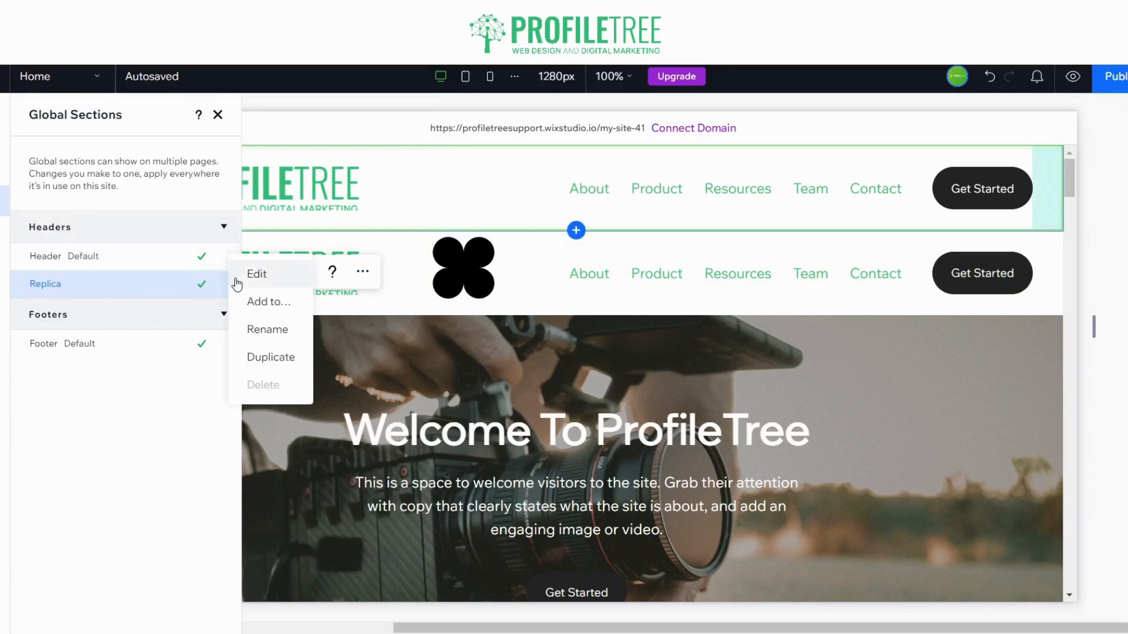
{"action": "left_click", "coordinate": [219, 286]}
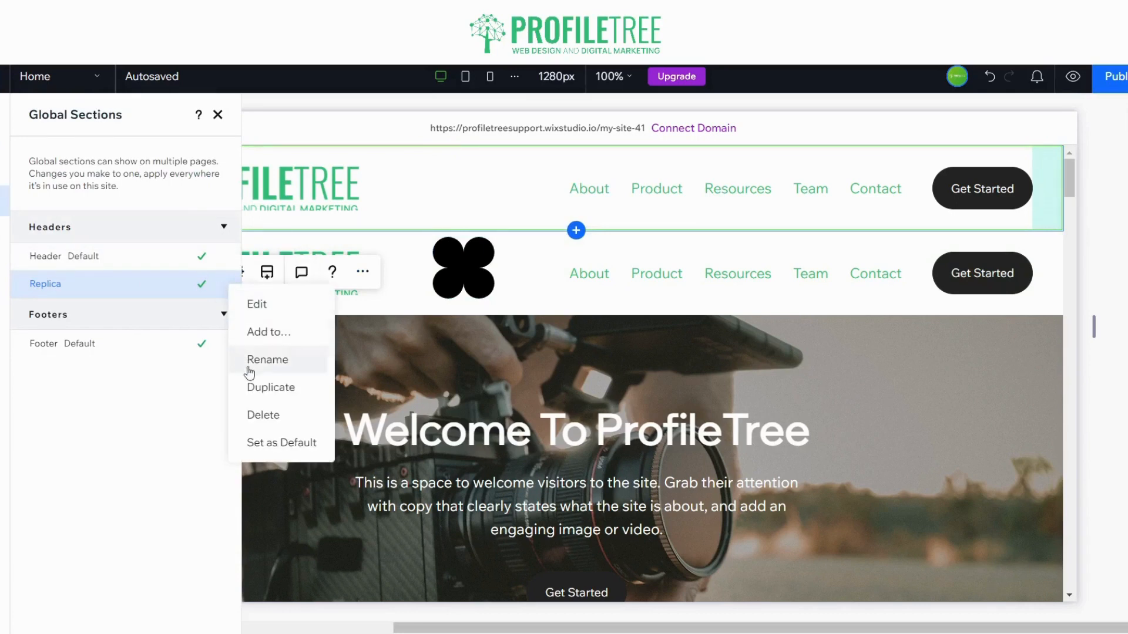
{"action": "left_click", "coordinate": [271, 446]}
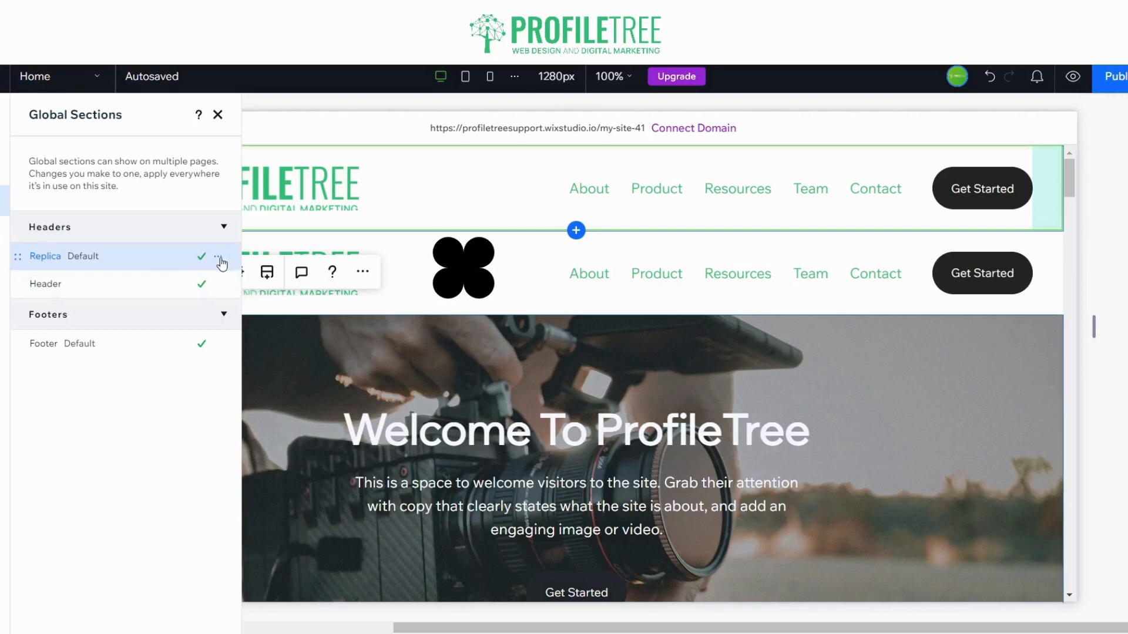
- Check the Replica header's options and delete the upper header without the shape from the page
{"action": "left_click", "coordinate": [220, 260]}
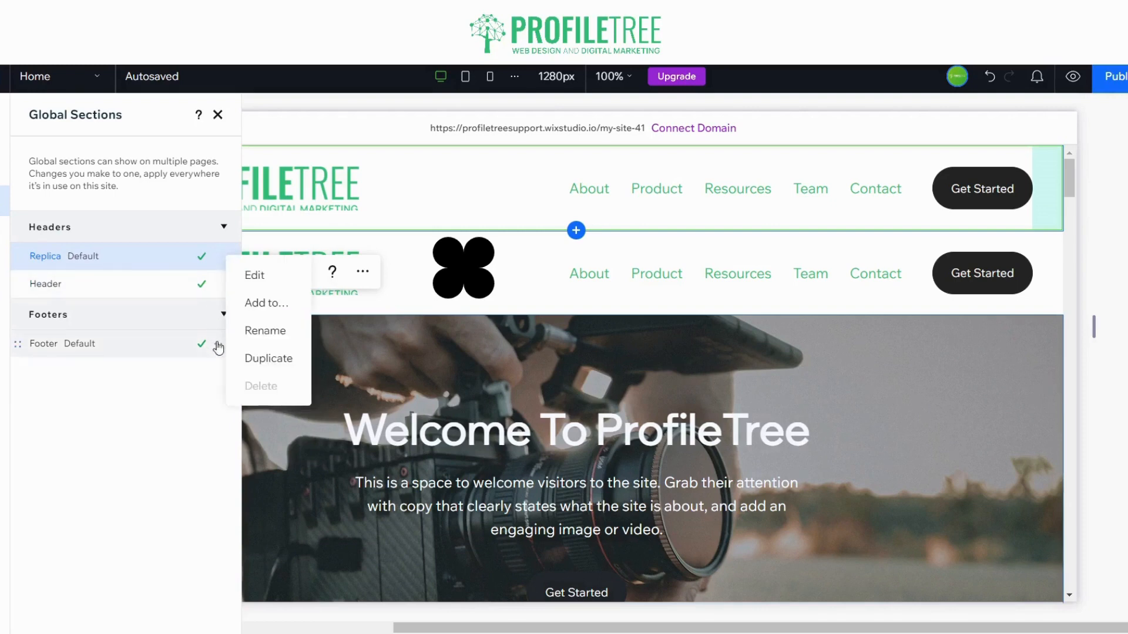
{"action": "left_click", "coordinate": [469, 198]}
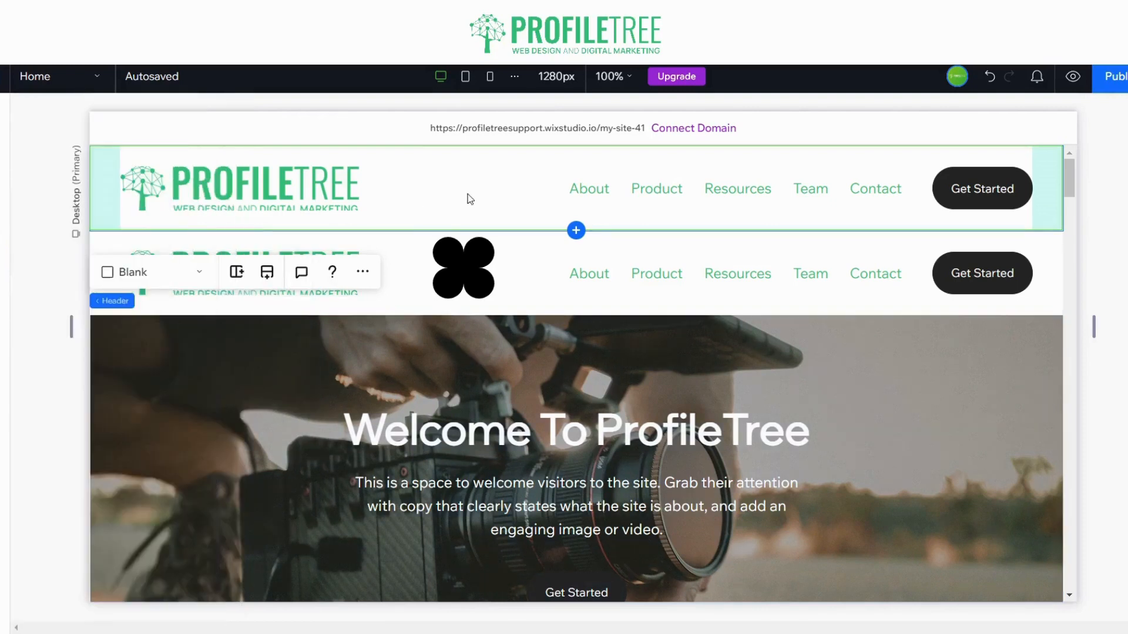
{"action": "key", "text": "Delete"}
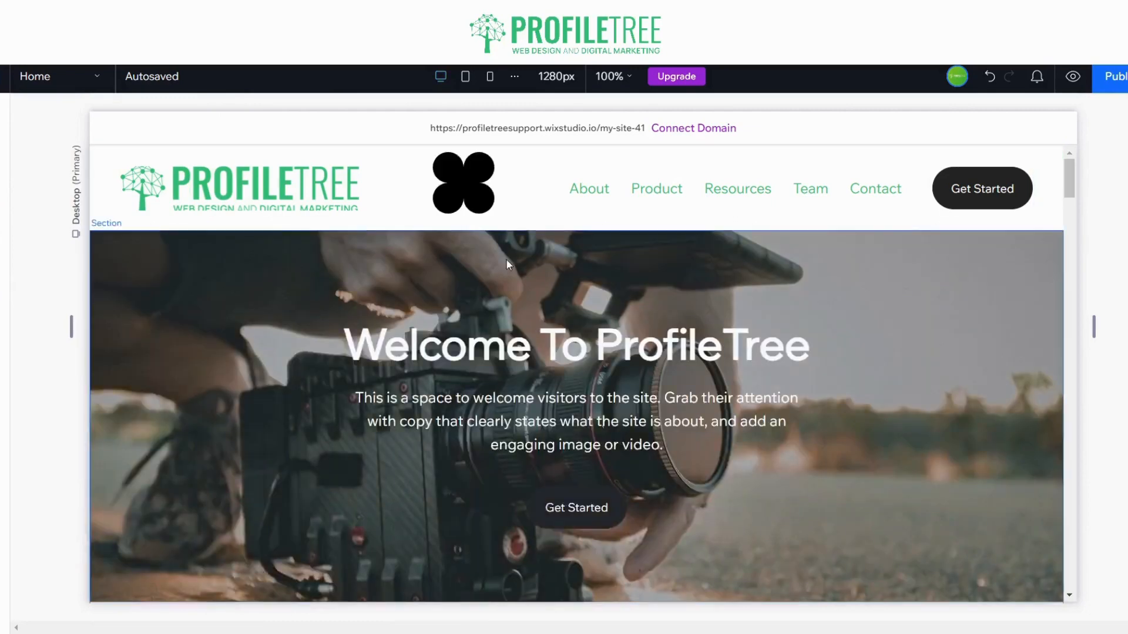
- Compare the previews of the Replica and Header entries in the global sections, including the default label's explanation, and close them
{"action": "left_click", "coordinate": [4, 201]}
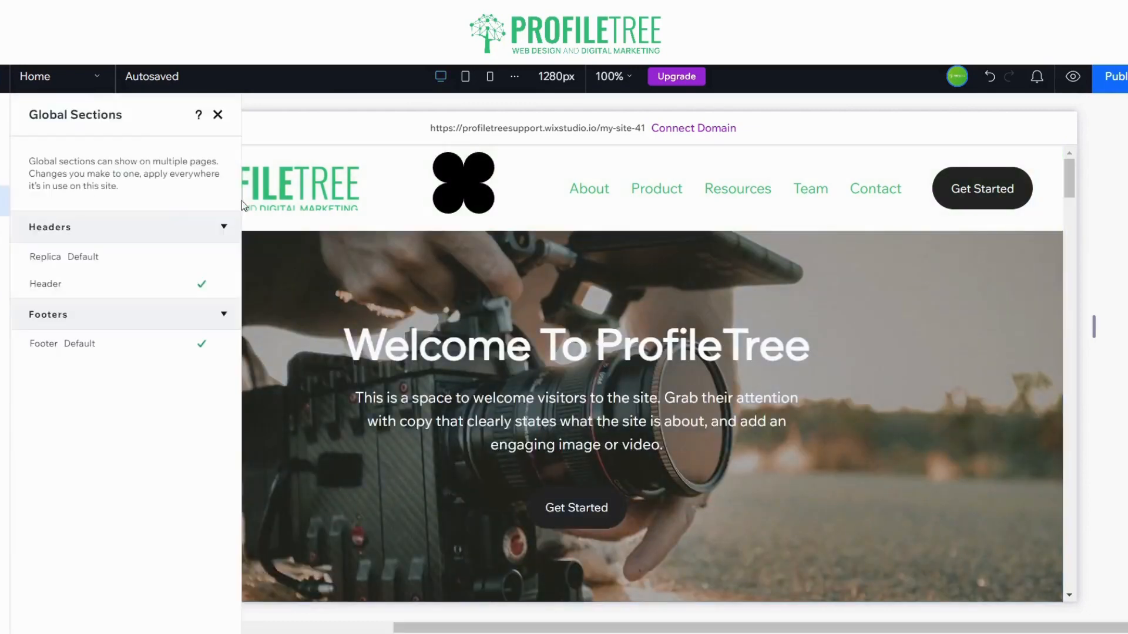
{"action": "mouse_move", "coordinate": [85, 263]}
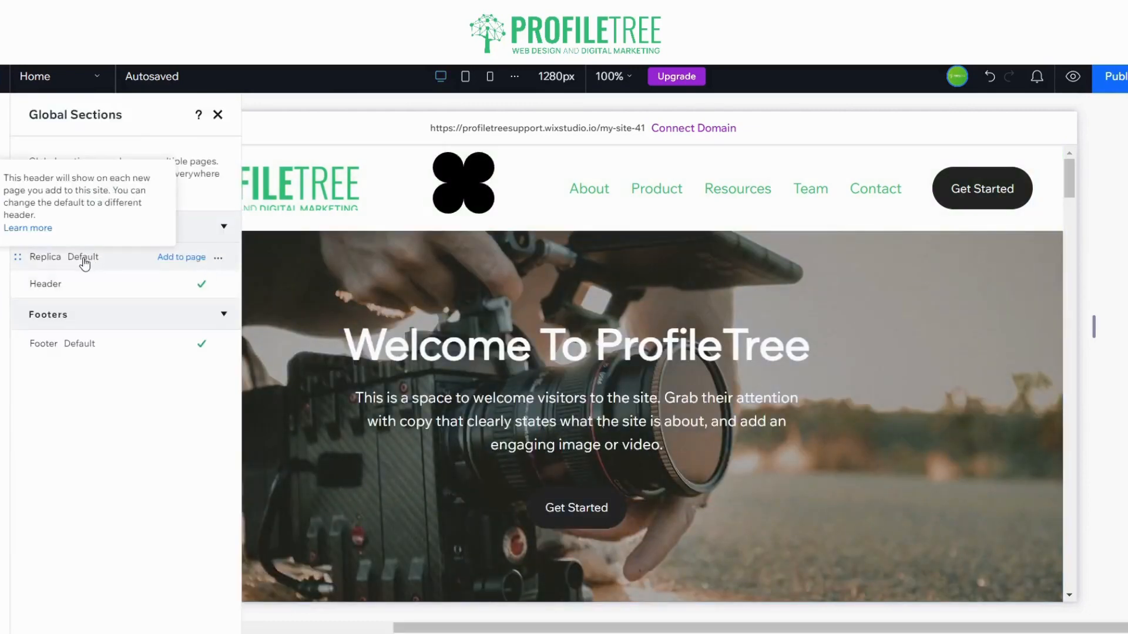
{"action": "left_click", "coordinate": [76, 294]}
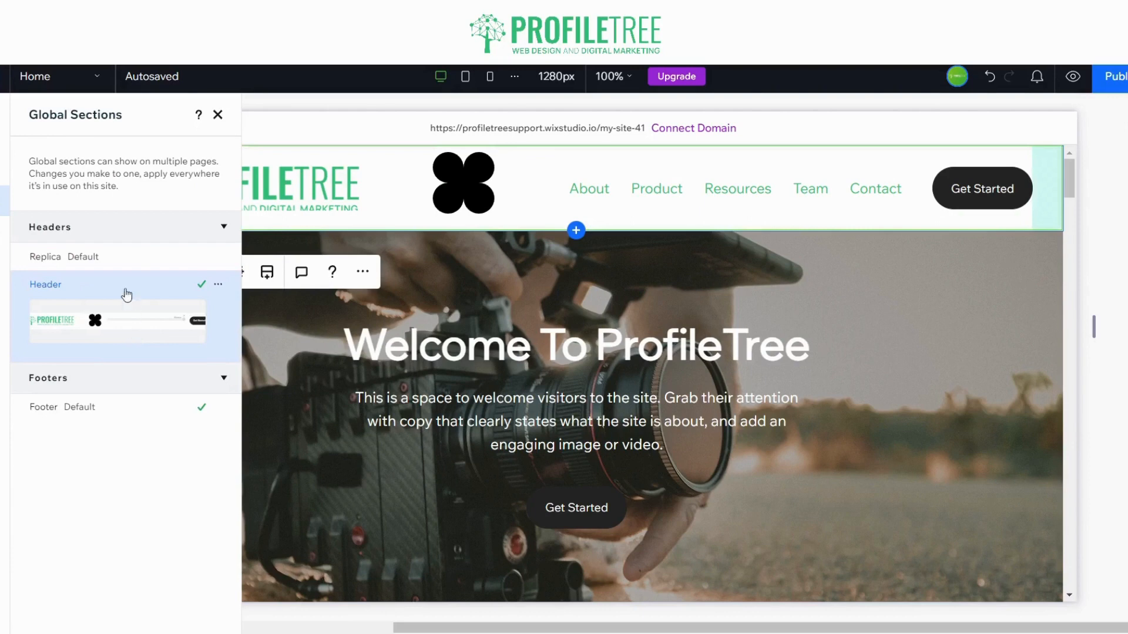
{"action": "left_click", "coordinate": [114, 259]}
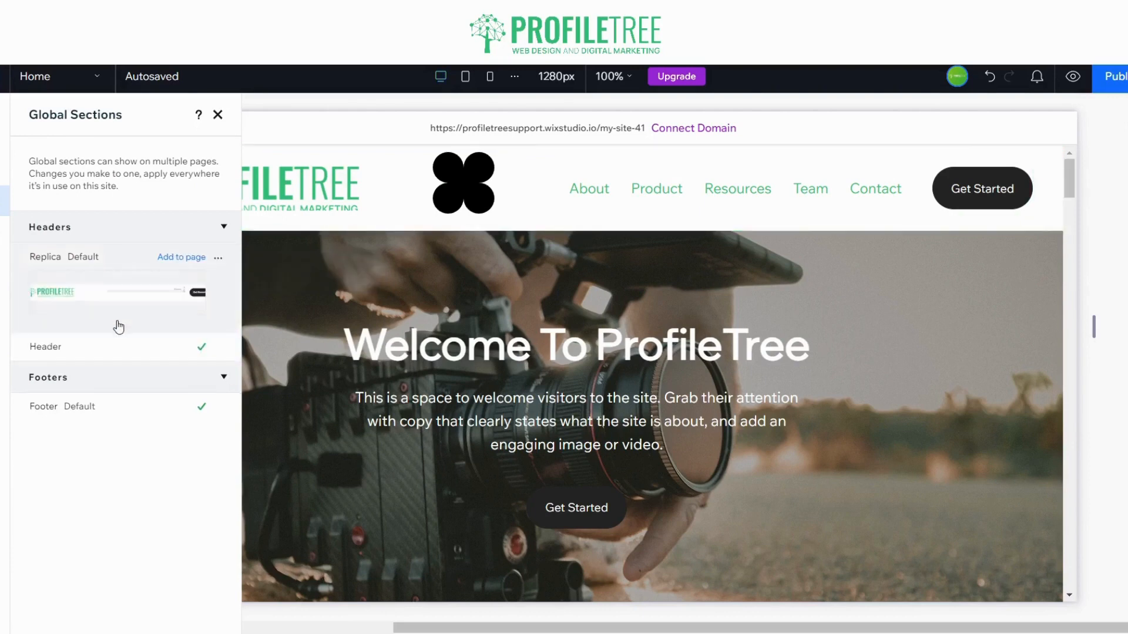
{"action": "left_click", "coordinate": [219, 114]}
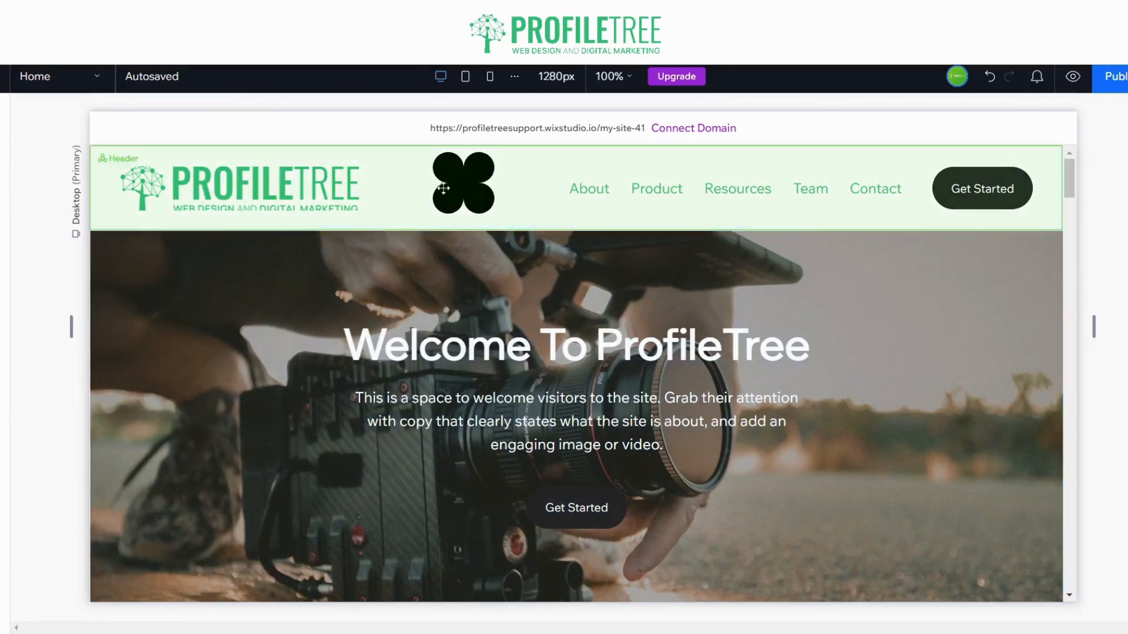
- Recheck the global sections list and delete the four-petal shape from the page's header
{"action": "left_click", "coordinate": [4, 201]}
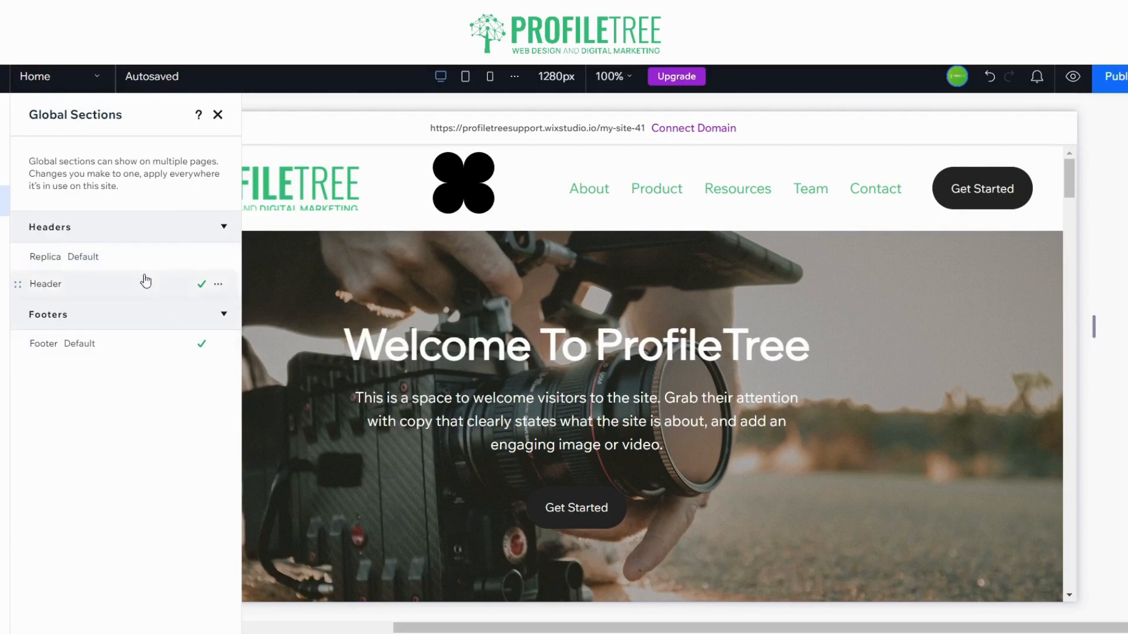
{"action": "left_click", "coordinate": [464, 183]}
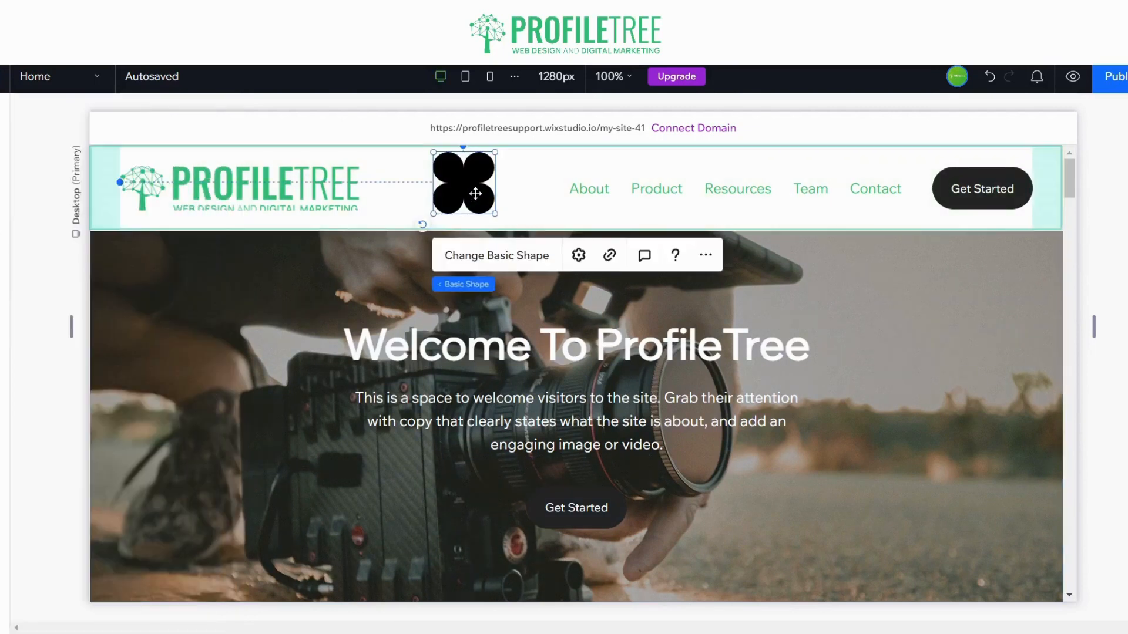
{"action": "key", "text": "Delete"}
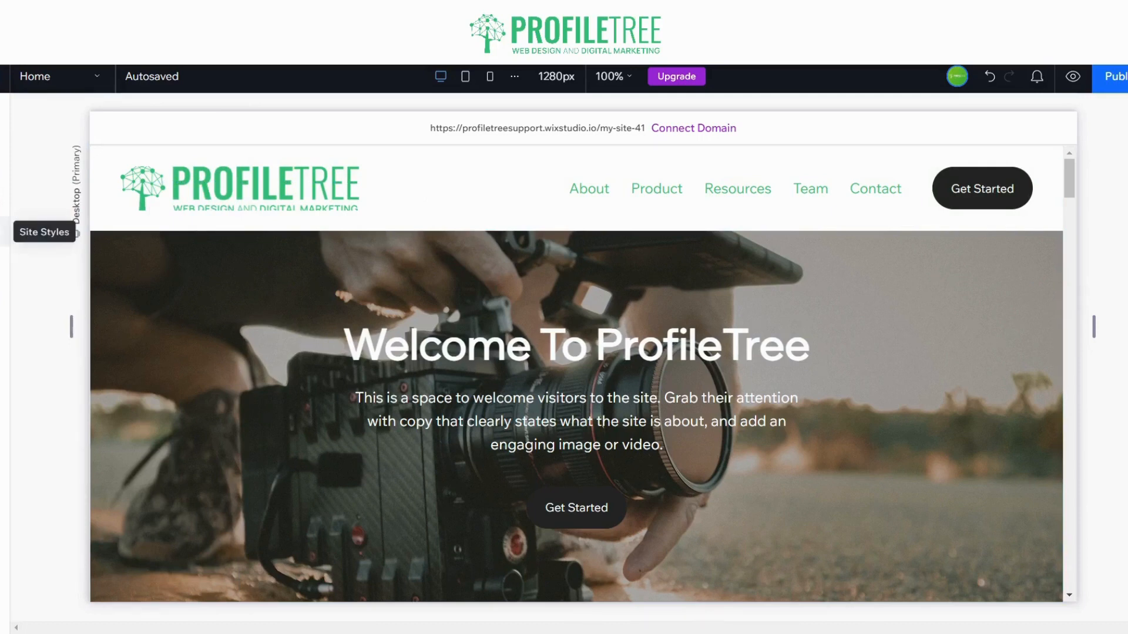
- Look through the site styles for typography, colors and page transitions
{"action": "left_click", "coordinate": [5, 232]}
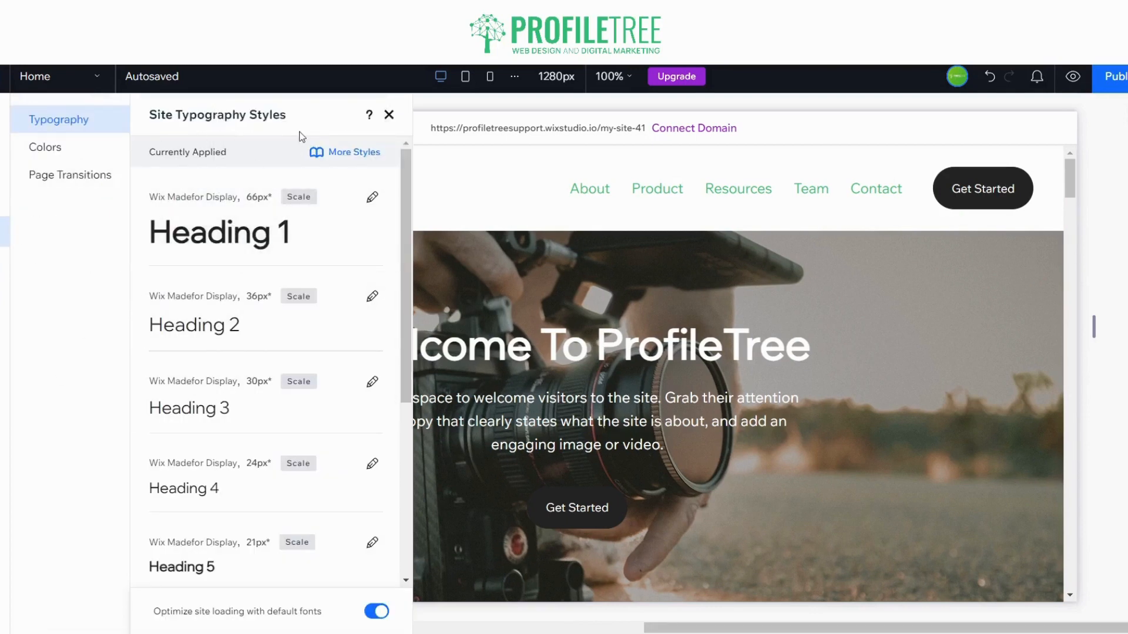
{"action": "left_click", "coordinate": [44, 146]}
{"action": "left_click", "coordinate": [70, 176]}
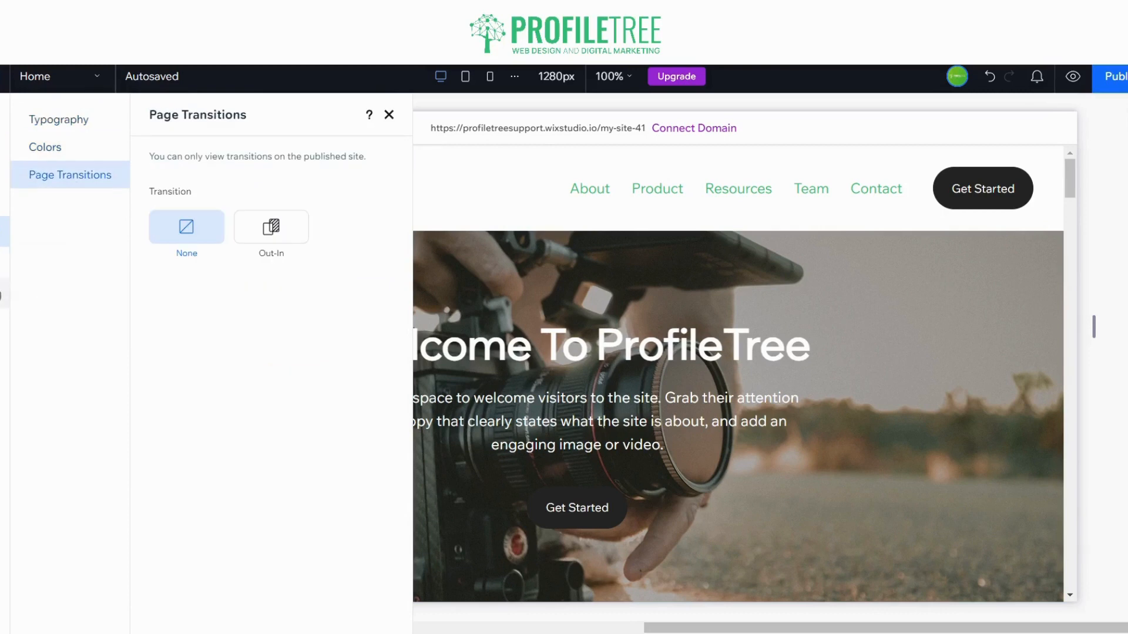
- Browse the popular apps in the App Manager from Wix Stores to Wix Pricing Plans, and close it
{"action": "left_click", "coordinate": [2, 269]}
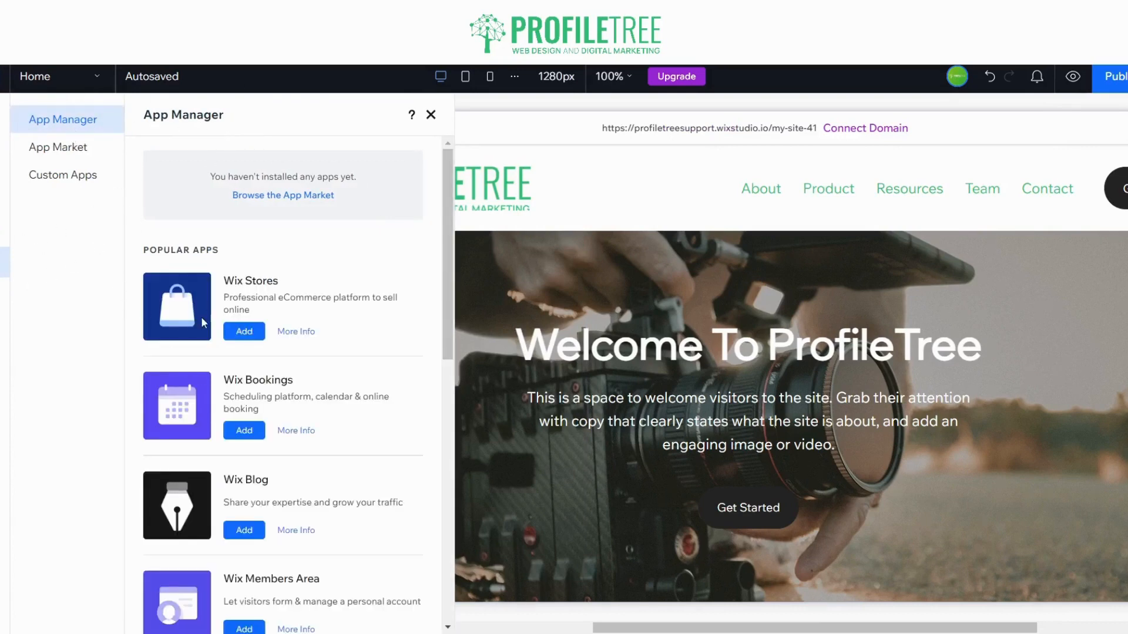
{"action": "scroll", "coordinate": [171, 353], "scroll_direction": "down", "scroll_amount": 1}
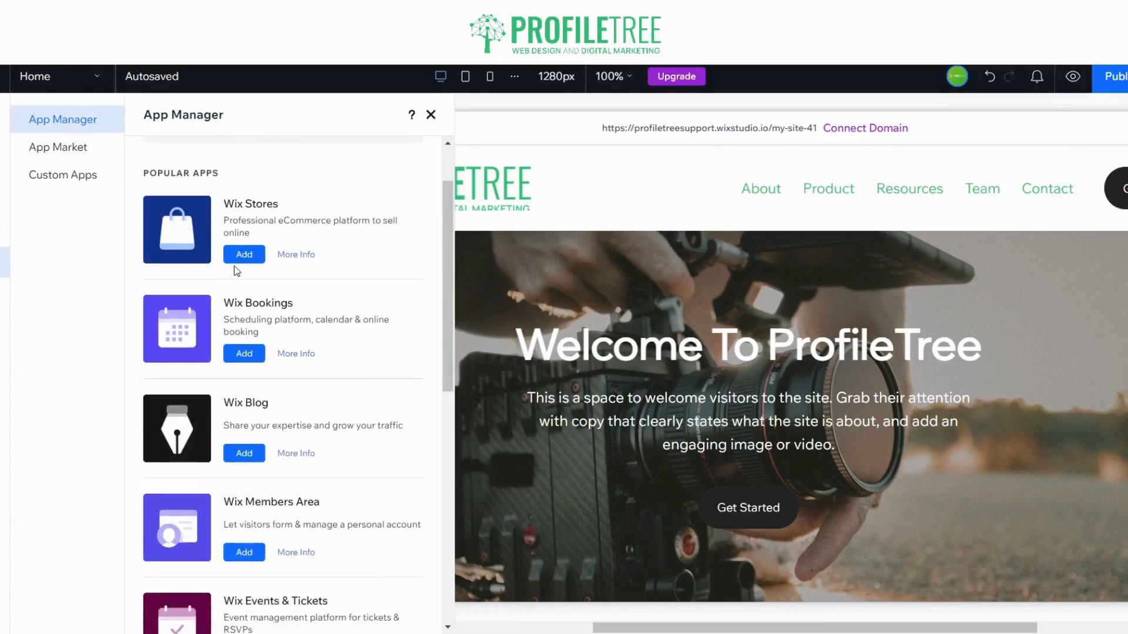
{"action": "scroll", "coordinate": [200, 282], "scroll_direction": "down", "scroll_amount": 3}
{"action": "scroll", "coordinate": [165, 392], "scroll_direction": "down", "scroll_amount": 4}
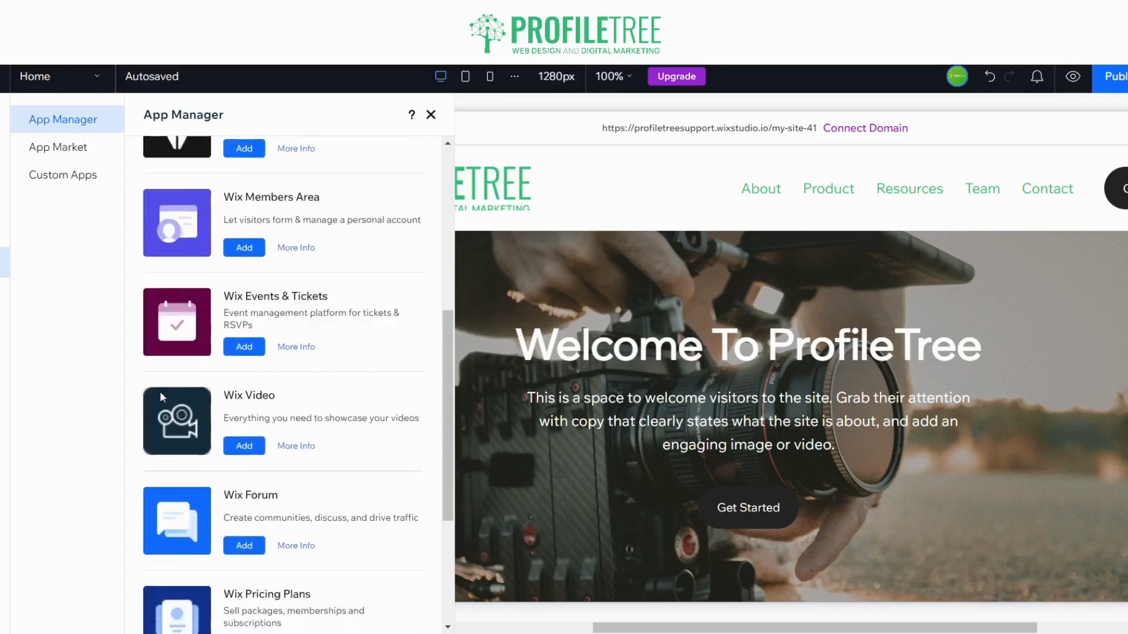
{"action": "left_click", "coordinate": [432, 120]}
- Review the customized home page from the hero and overlapping images through the testimonials to the footer, and return to the header
{"action": "scroll", "coordinate": [307, 331], "scroll_direction": "down", "scroll_amount": 5}
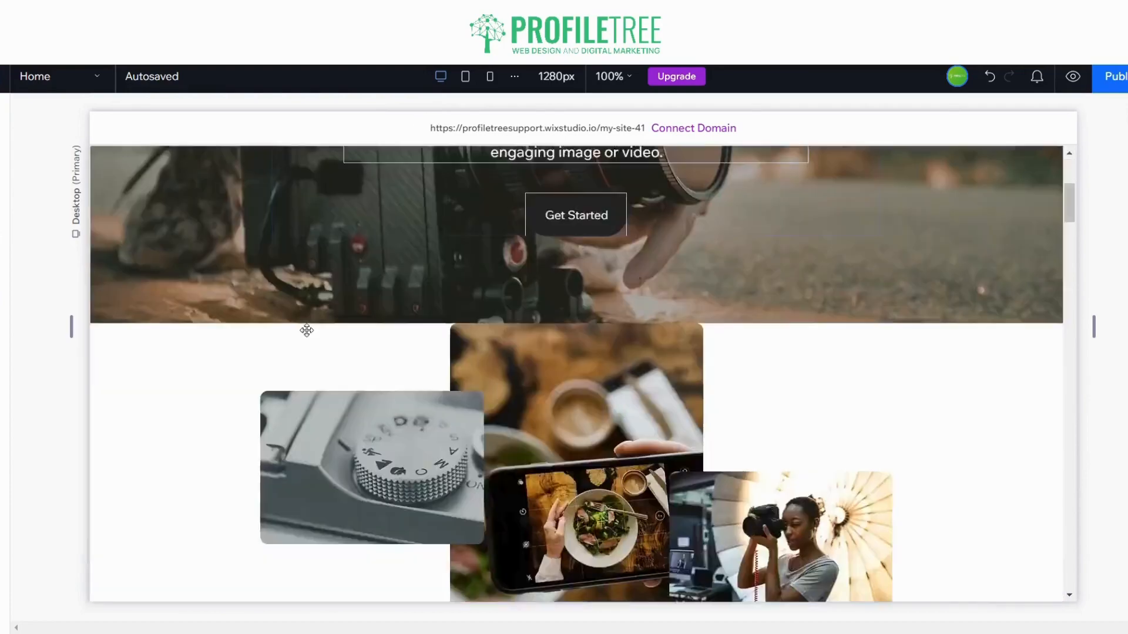
{"action": "scroll", "coordinate": [306, 330], "scroll_direction": "down", "scroll_amount": 20}
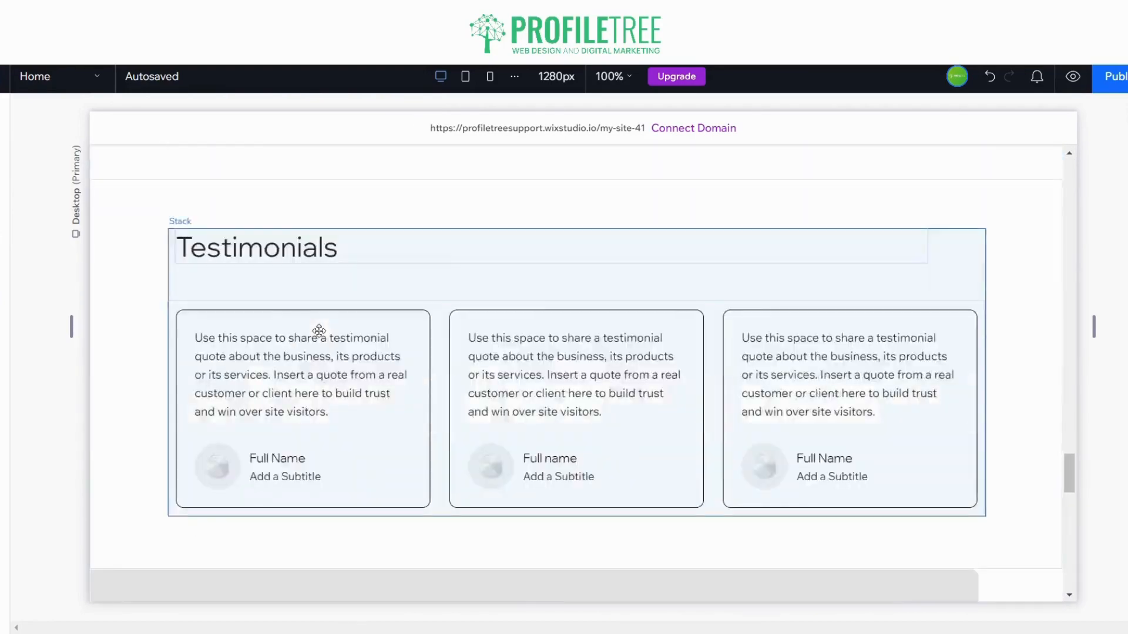
{"action": "scroll", "coordinate": [319, 331], "scroll_direction": "down", "scroll_amount": 10}
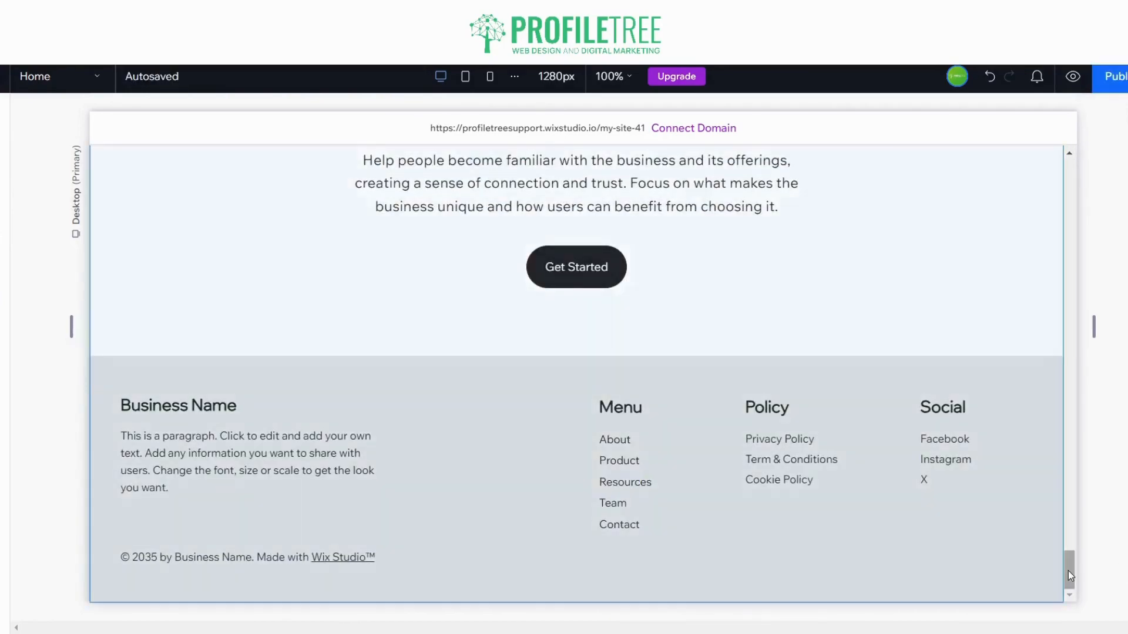
{"action": "left_click_drag", "start_coordinate": [1067, 570], "coordinate": [1066, 170]}
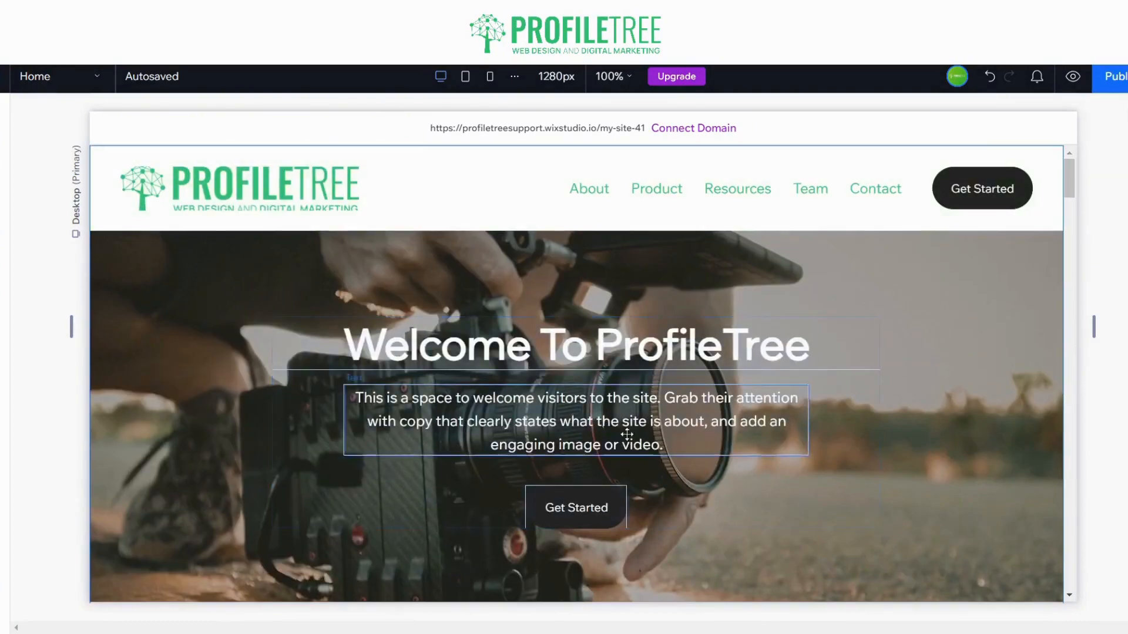
{"action": "scroll", "coordinate": [627, 435], "scroll_direction": "down", "scroll_amount": 8}
{"action": "scroll", "coordinate": [569, 390], "scroll_direction": "up", "scroll_amount": 3}
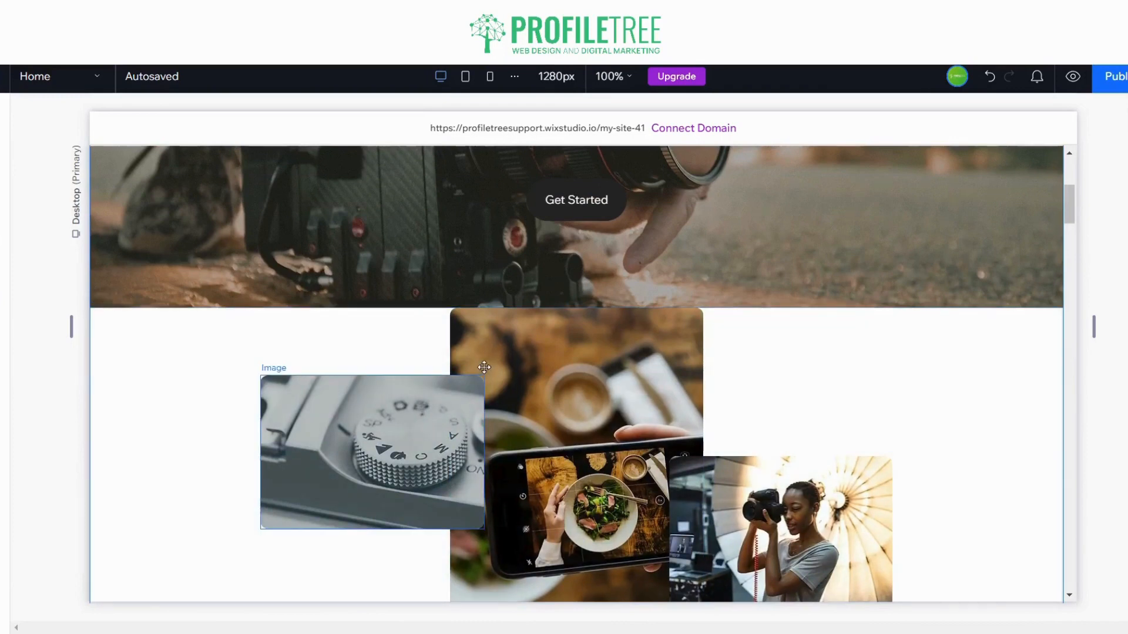
{"action": "scroll", "coordinate": [236, 404], "scroll_direction": "up", "scroll_amount": 4}
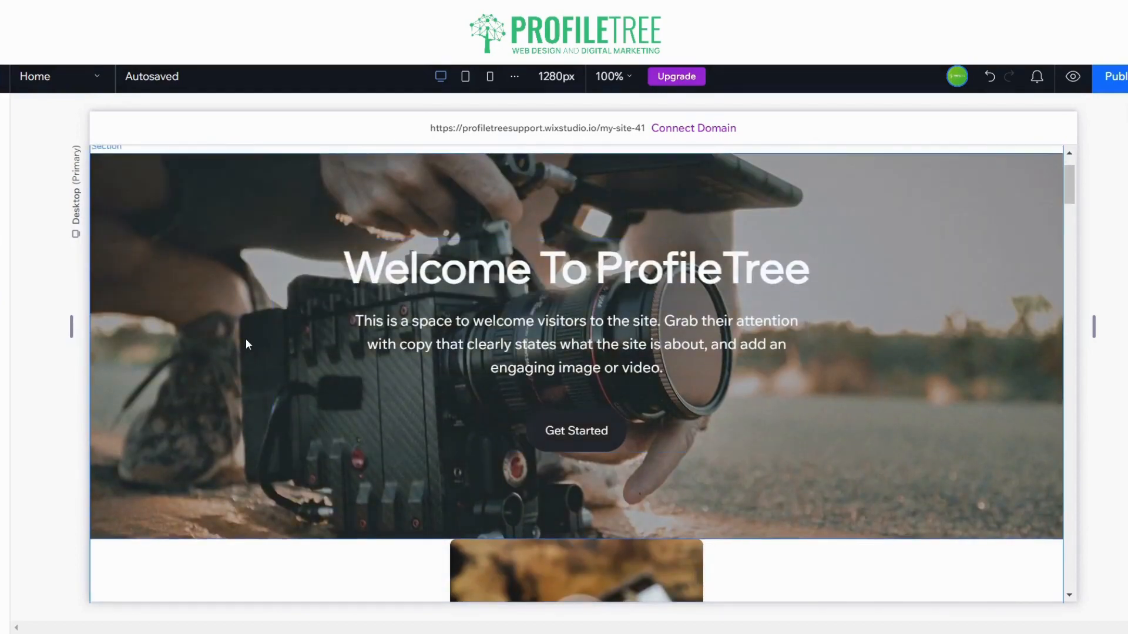
{"action": "scroll", "coordinate": [247, 343], "scroll_direction": "up", "scroll_amount": 1}
{"action": "scroll", "coordinate": [245, 340], "scroll_direction": "down", "scroll_amount": 6}
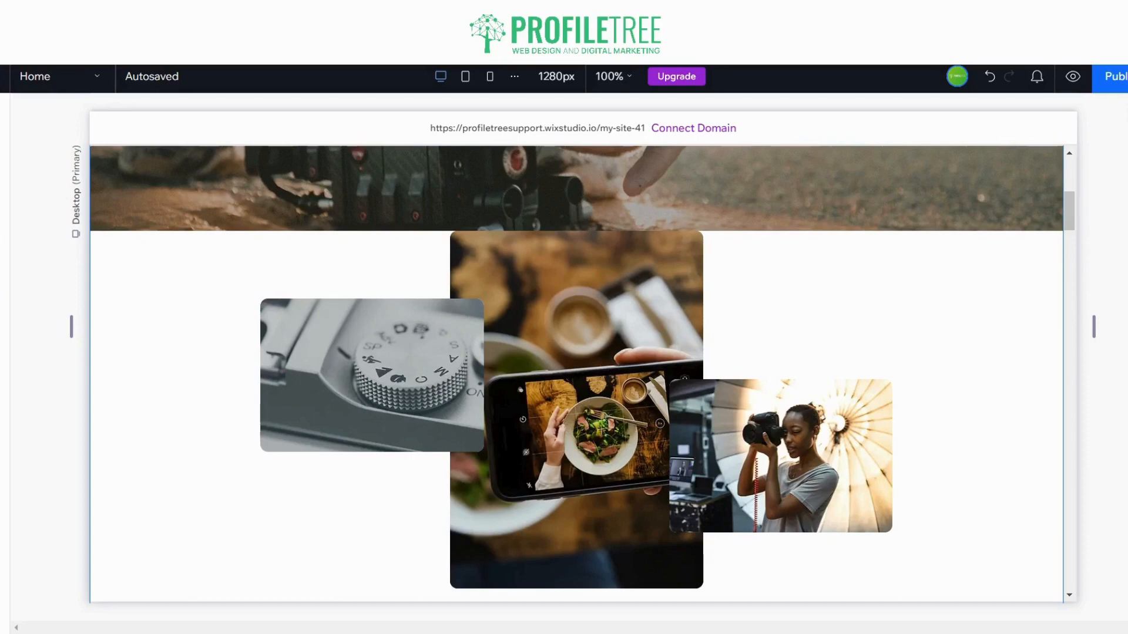
{"action": "scroll", "coordinate": [576, 353], "scroll_direction": "up", "scroll_amount": 5}
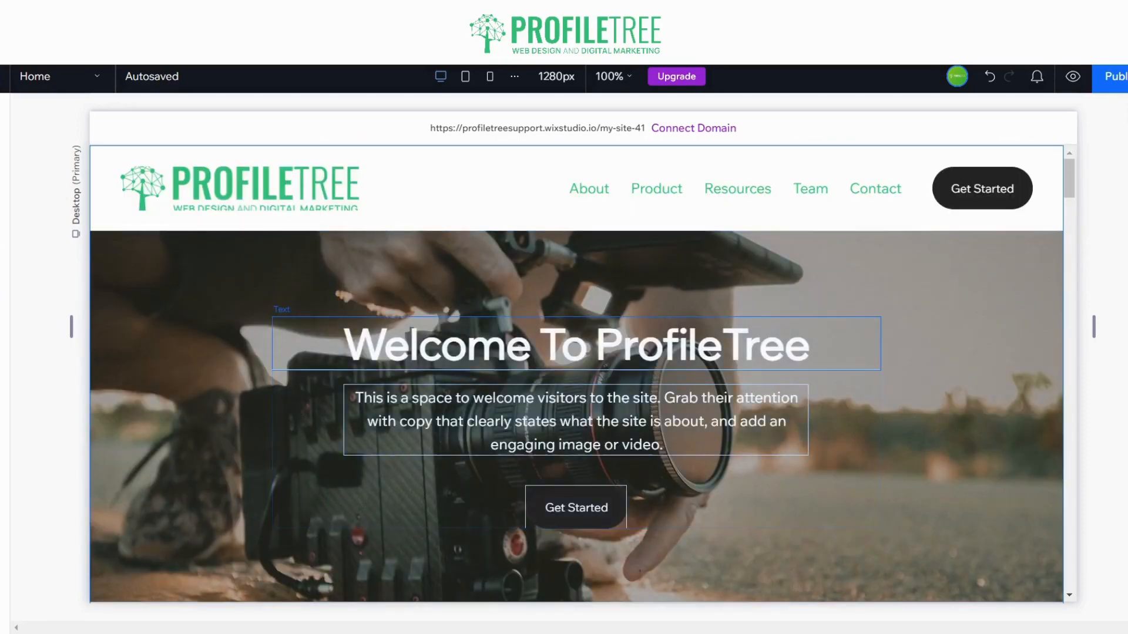